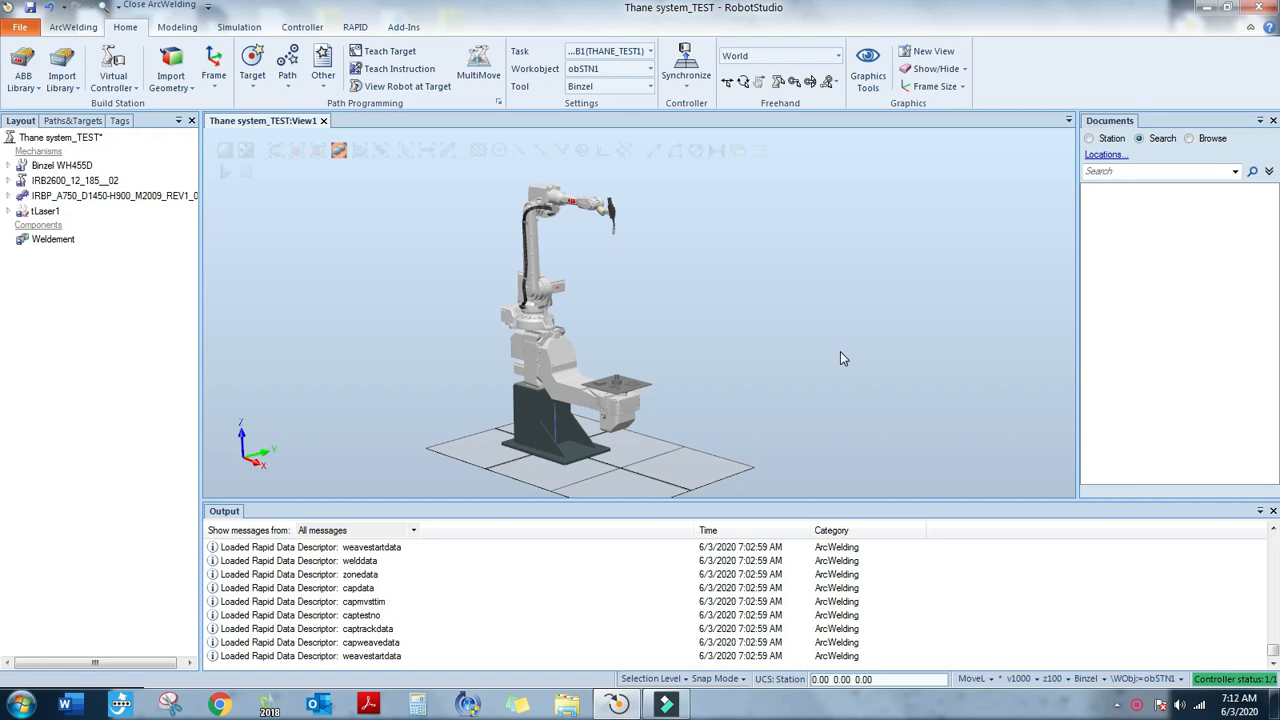
Examine the welding torch, its gas cup and the protruding wire at the end of the robot arm
{"action": "scroll", "coordinate": [590, 212], "scroll_direction": "up", "scroll_amount": 5}
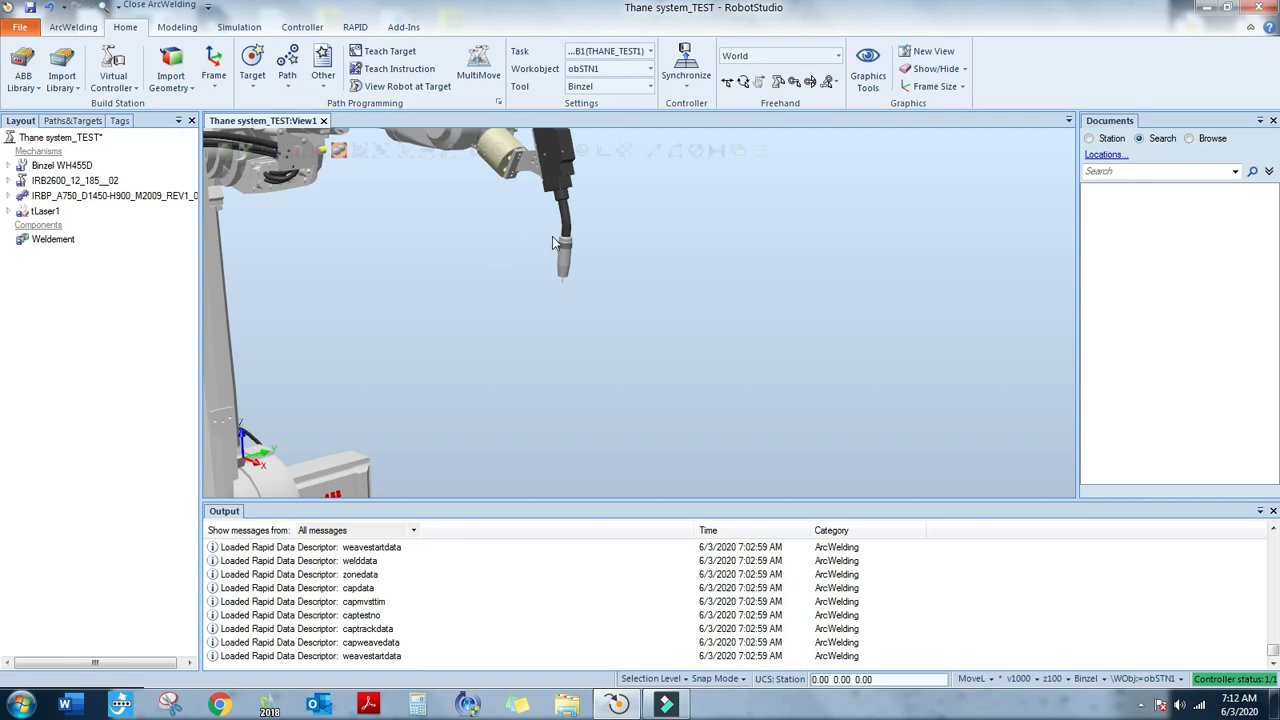
{"action": "scroll", "coordinate": [565, 252], "scroll_direction": "up", "scroll_amount": 3}
{"action": "scroll", "coordinate": [567, 250], "scroll_direction": "down", "scroll_amount": 6}
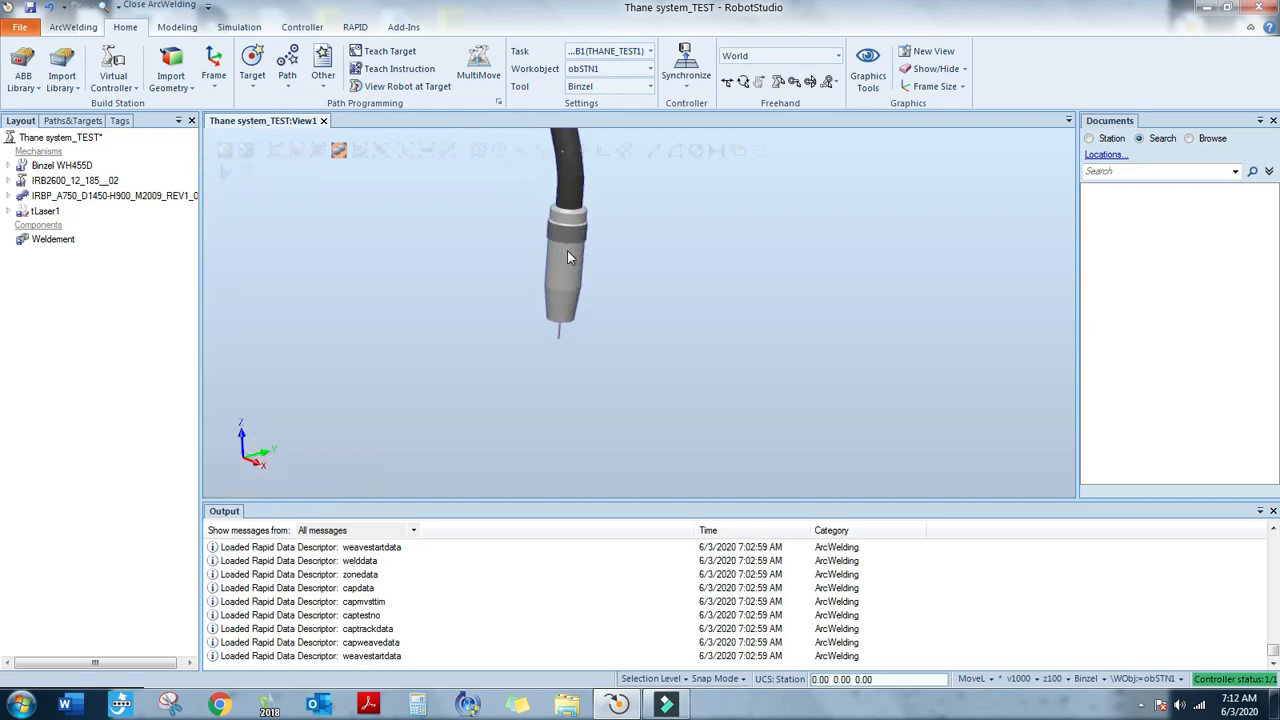
{"action": "mouse_move", "coordinate": [599, 315]}
{"action": "left_mouse_down", "text": "ctrl+shift"}
{"action": "mouse_move", "coordinate": [680, 291]}
{"action": "mouse_move", "coordinate": [700, 229]}
{"action": "mouse_move", "coordinate": [585, 301]}
{"action": "mouse_move", "coordinate": [608, 318]}
{"action": "left_mouse_up", "text": "ctrl+shift"}
{"action": "scroll", "coordinate": [588, 299], "scroll_direction": "up", "scroll_amount": 2}
{"action": "scroll", "coordinate": [621, 329], "scroll_direction": "up", "scroll_amount": 1}
{"action": "scroll", "coordinate": [621, 329], "scroll_direction": "up", "scroll_amount": 2}
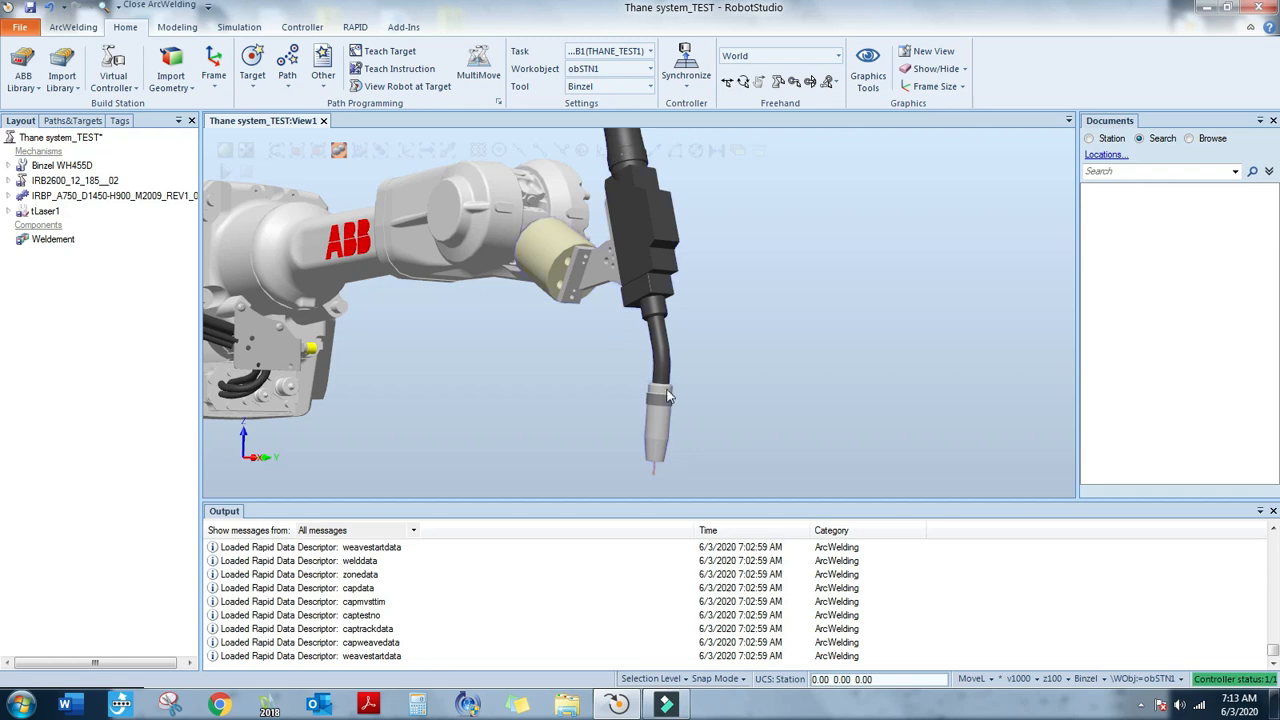
{"action": "scroll", "coordinate": [666, 475], "scroll_direction": "up", "scroll_amount": 3}
{"action": "scroll", "coordinate": [664, 457], "scroll_direction": "down", "scroll_amount": 5}
{"action": "scroll", "coordinate": [657, 490], "scroll_direction": "up", "scroll_amount": 3}
{"action": "scroll", "coordinate": [657, 488], "scroll_direction": "up", "scroll_amount": 2}
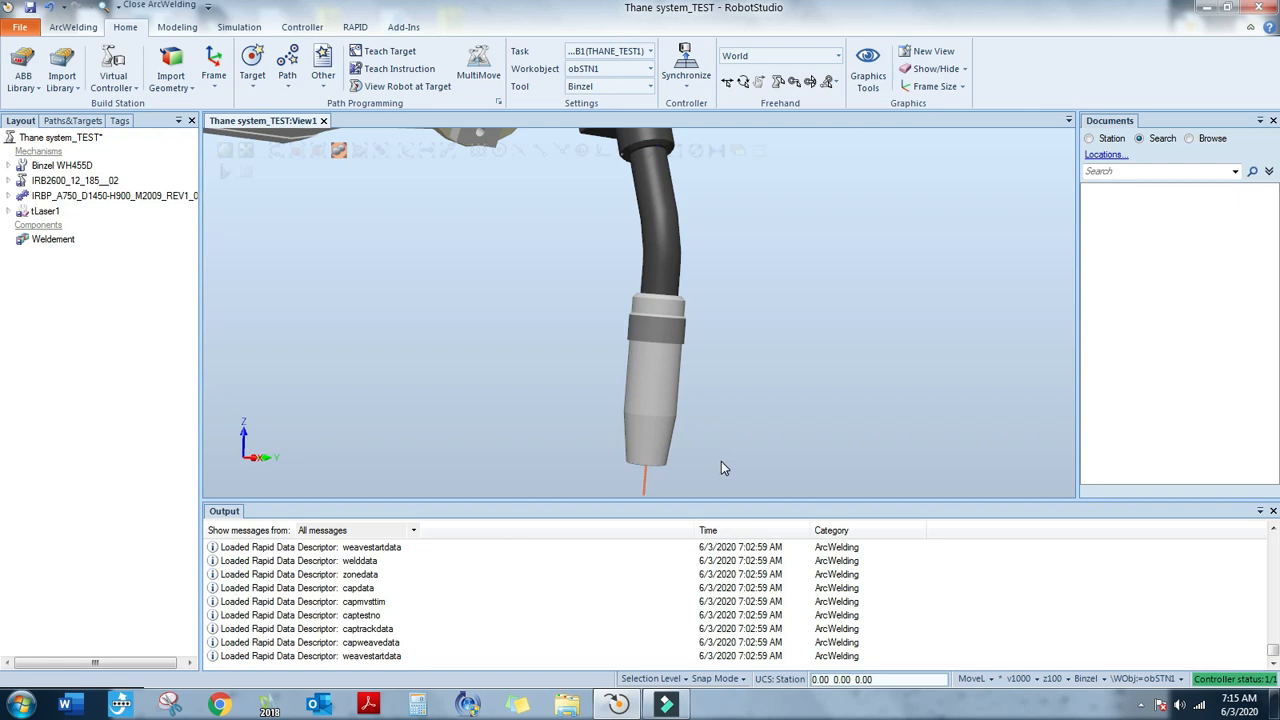
Open the Binzel tool's properties from the arc welding Tool Properties templates
{"action": "left_click", "coordinate": [78, 28]}
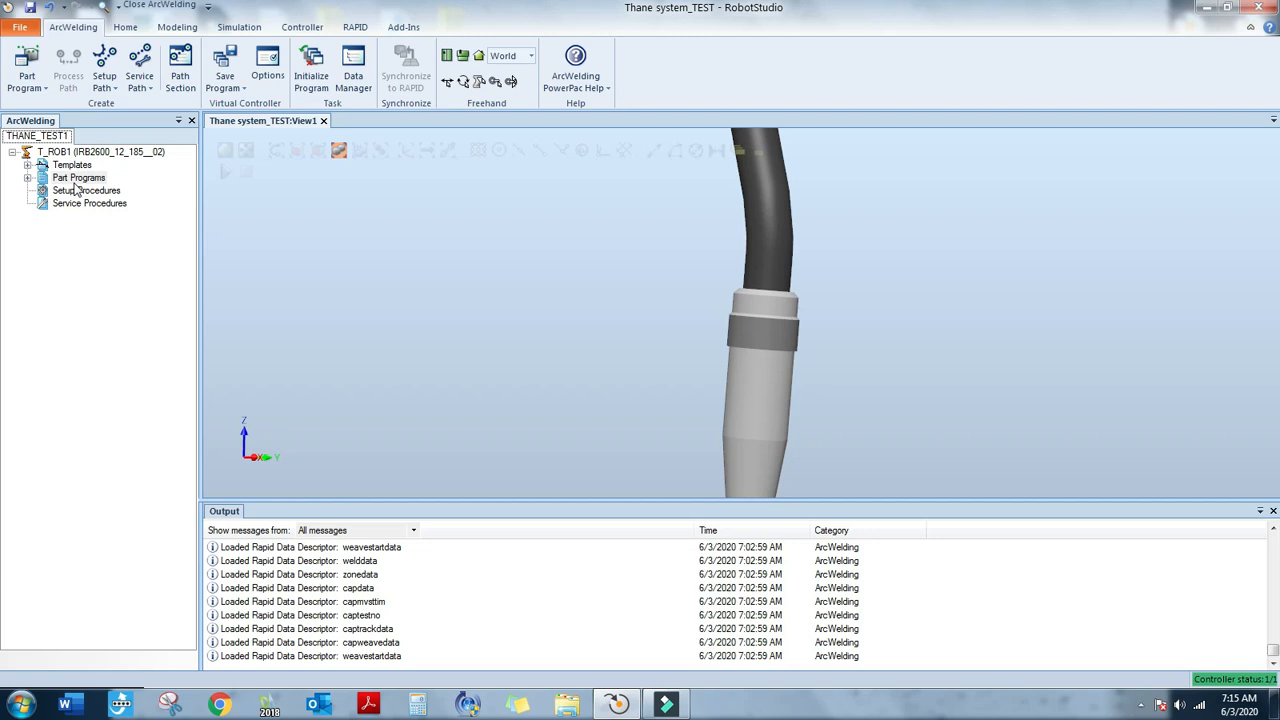
{"action": "left_click", "coordinate": [27, 164]}
{"action": "left_click", "coordinate": [42, 216]}
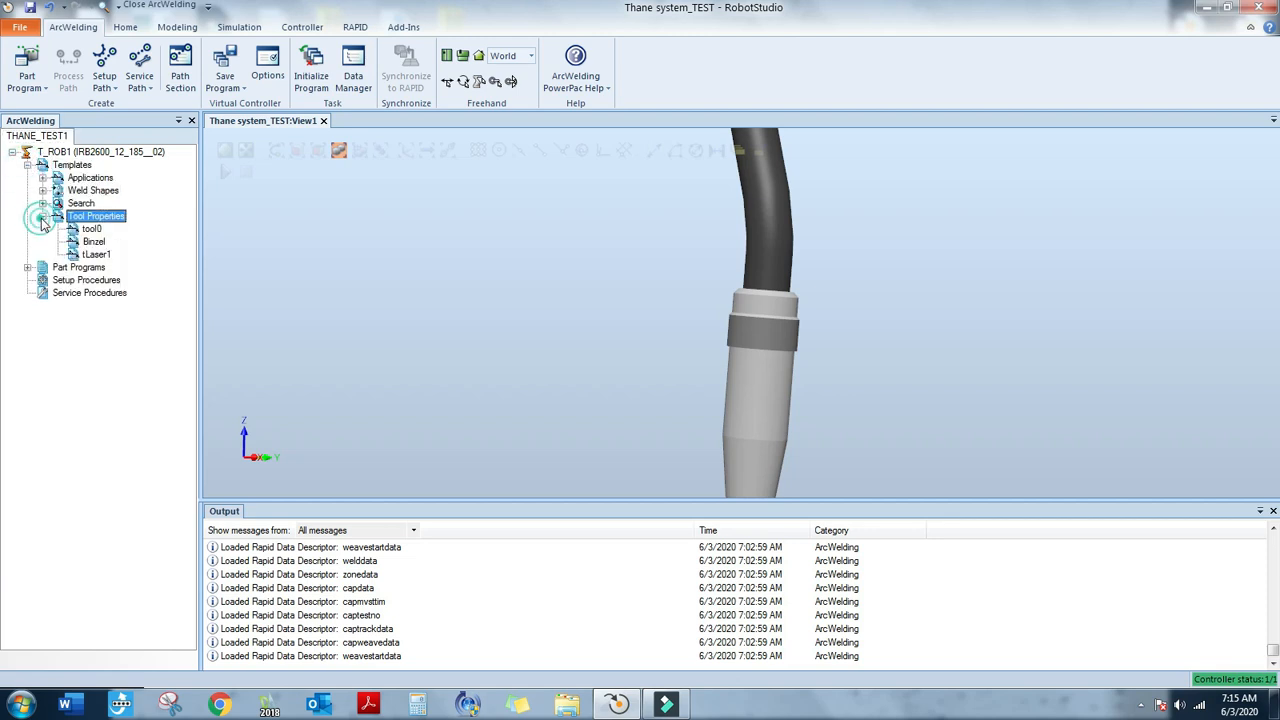
{"action": "left_click", "coordinate": [86, 243]}
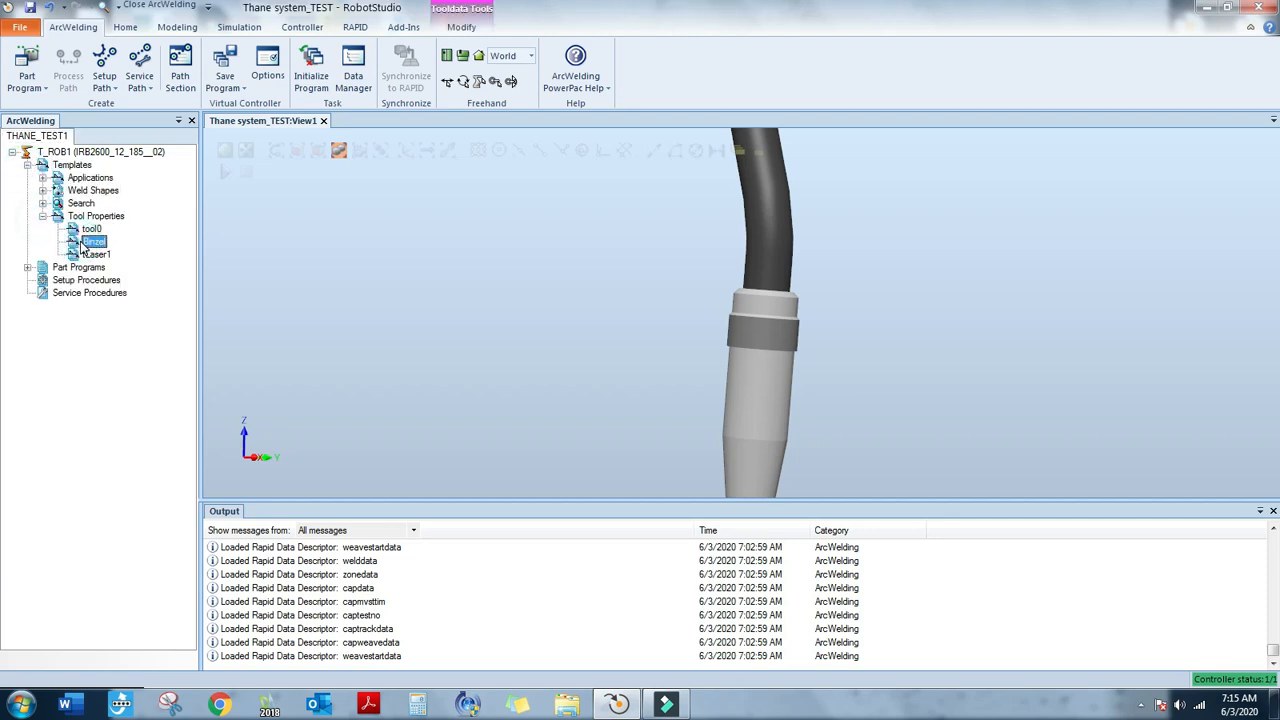
{"action": "double_click", "coordinate": [88, 244]}
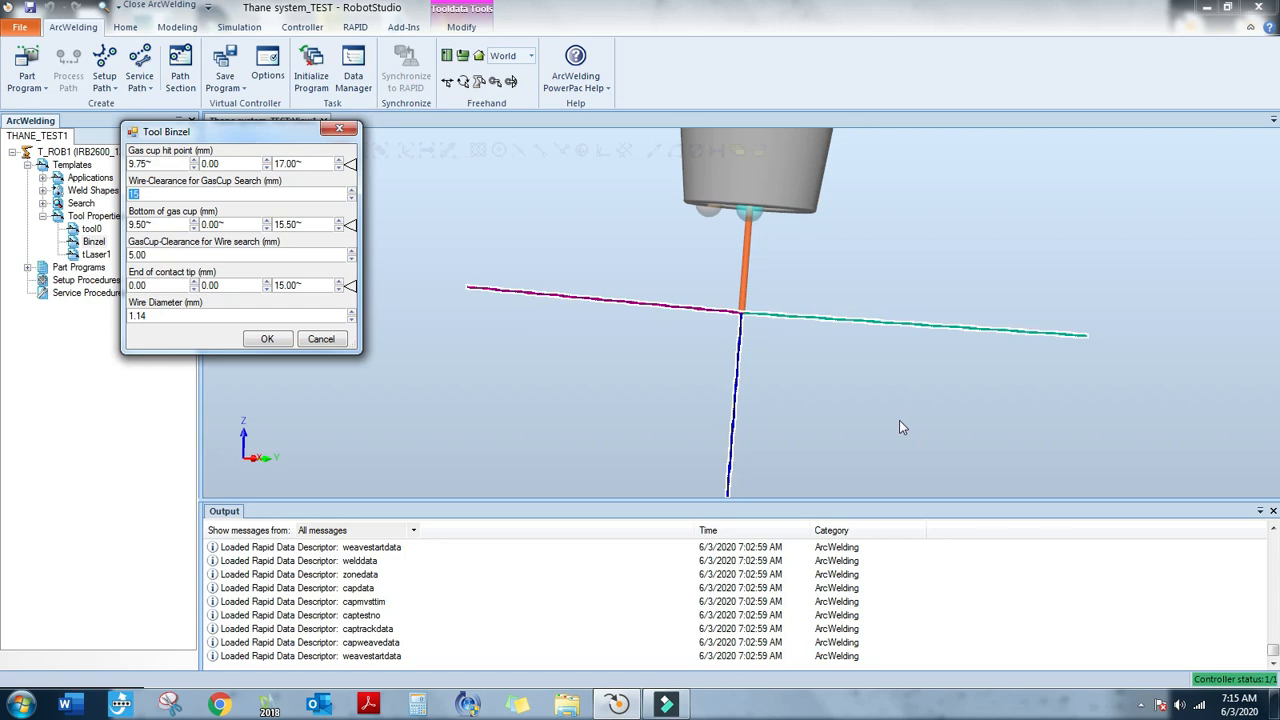
Examine the torch's gas cup up close and activate point picking for the gas cup hit point
{"action": "left_click", "coordinate": [787, 205]}
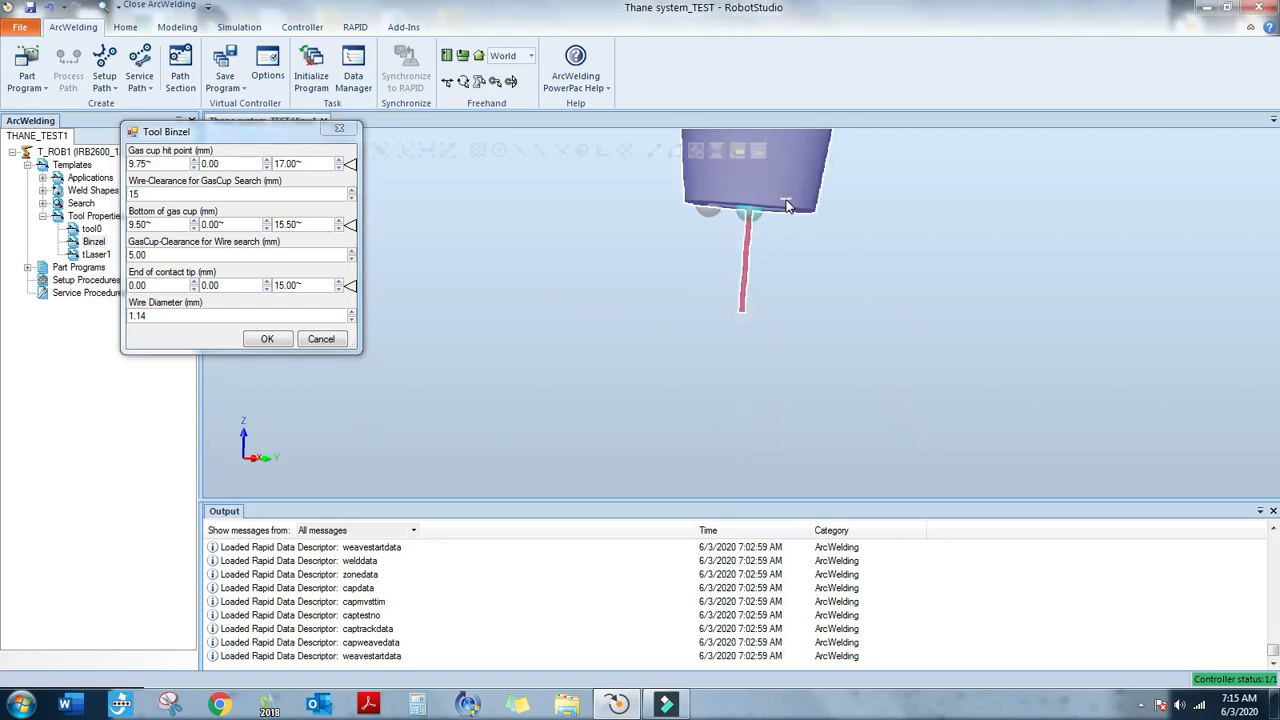
{"action": "right_click", "coordinate": [787, 205]}
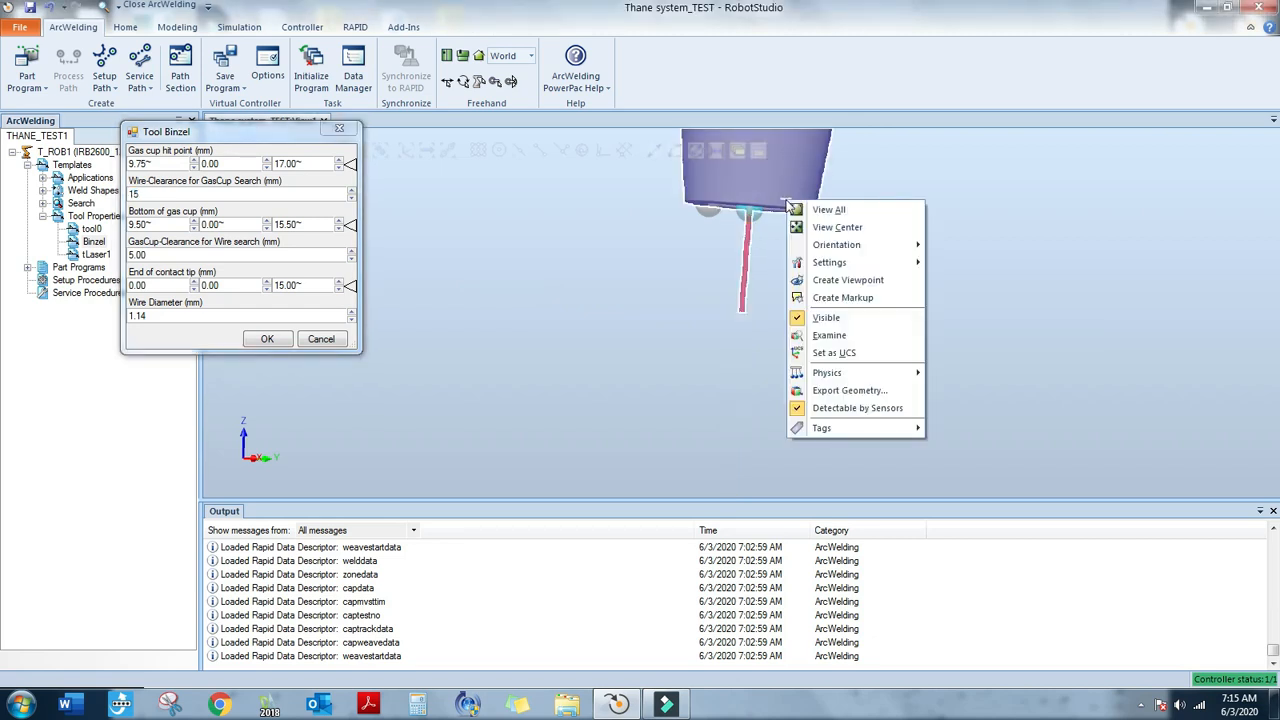
{"action": "left_click", "coordinate": [830, 336]}
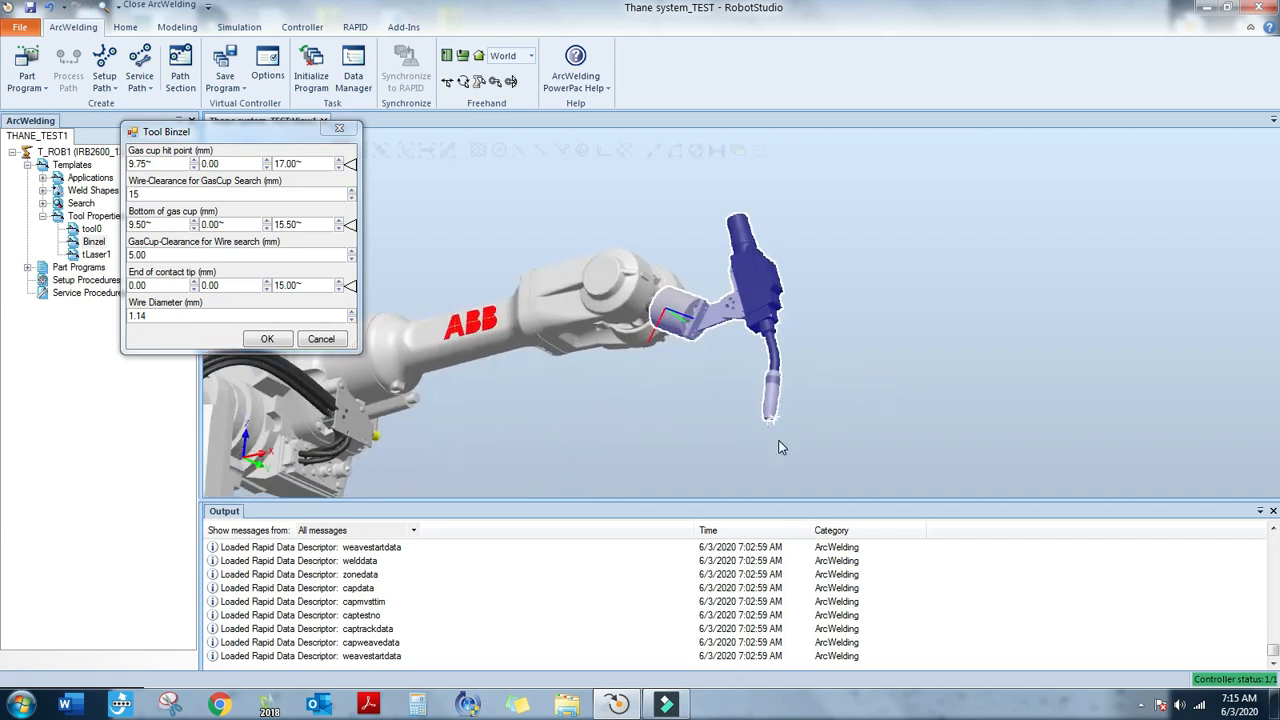
{"action": "scroll", "coordinate": [758, 418], "scroll_direction": "up", "scroll_amount": 12}
{"action": "left_click_drag", "start_coordinate": [755, 413], "coordinate": [780, 412], "text": "ctrl+shift"}
{"action": "left_click_drag", "start_coordinate": [843, 371], "coordinate": [799, 353], "text": "ctrl"}
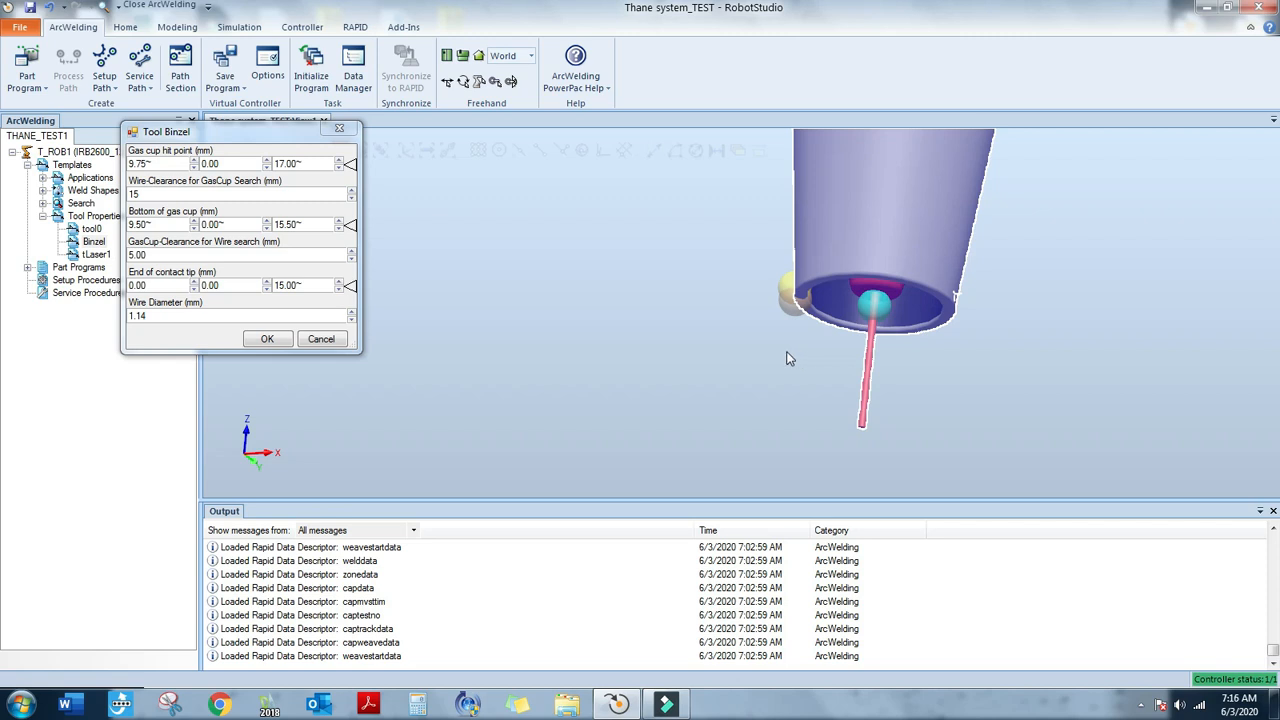
{"action": "left_click", "coordinate": [170, 165]}
{"action": "left_click", "coordinate": [349, 164]}
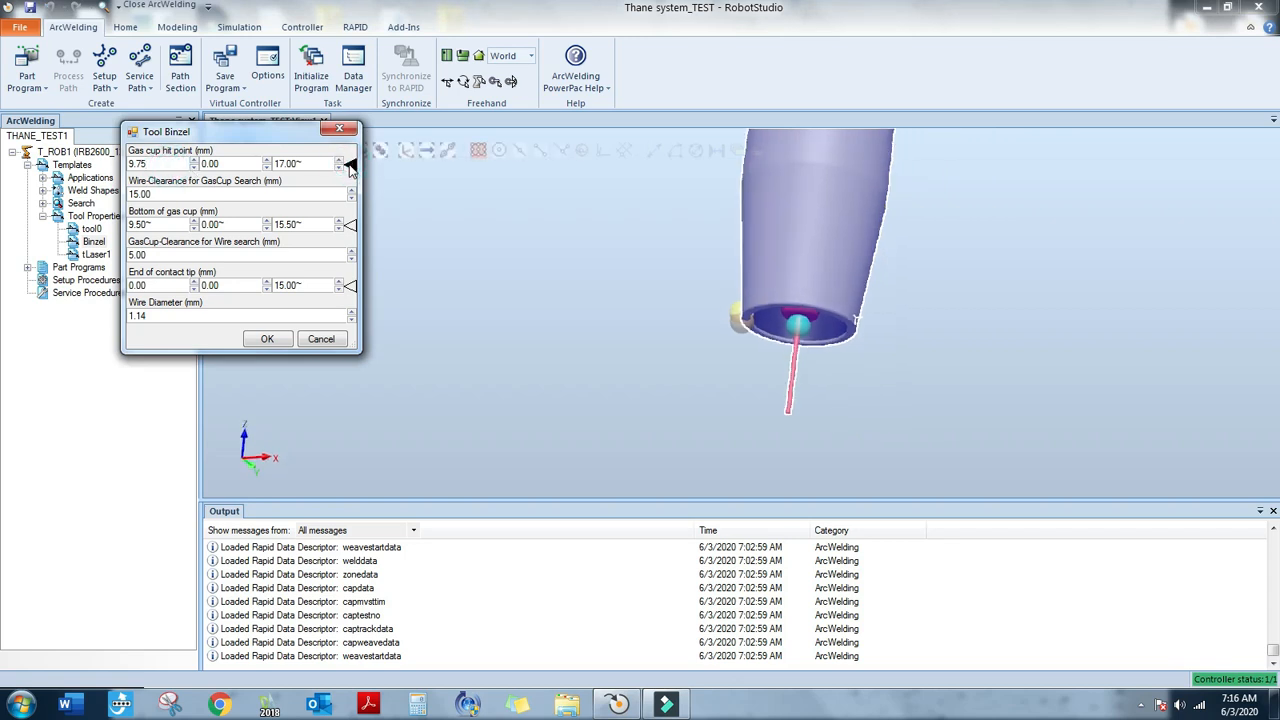
Try gas cup hit point heights from 15 to 25 mm and set its third coordinate to 17 mm
{"action": "left_click_drag", "start_coordinate": [760, 366], "coordinate": [995, 393], "text": "ctrl+shift"}
{"action": "scroll", "coordinate": [752, 338], "scroll_direction": "up", "scroll_amount": 5}
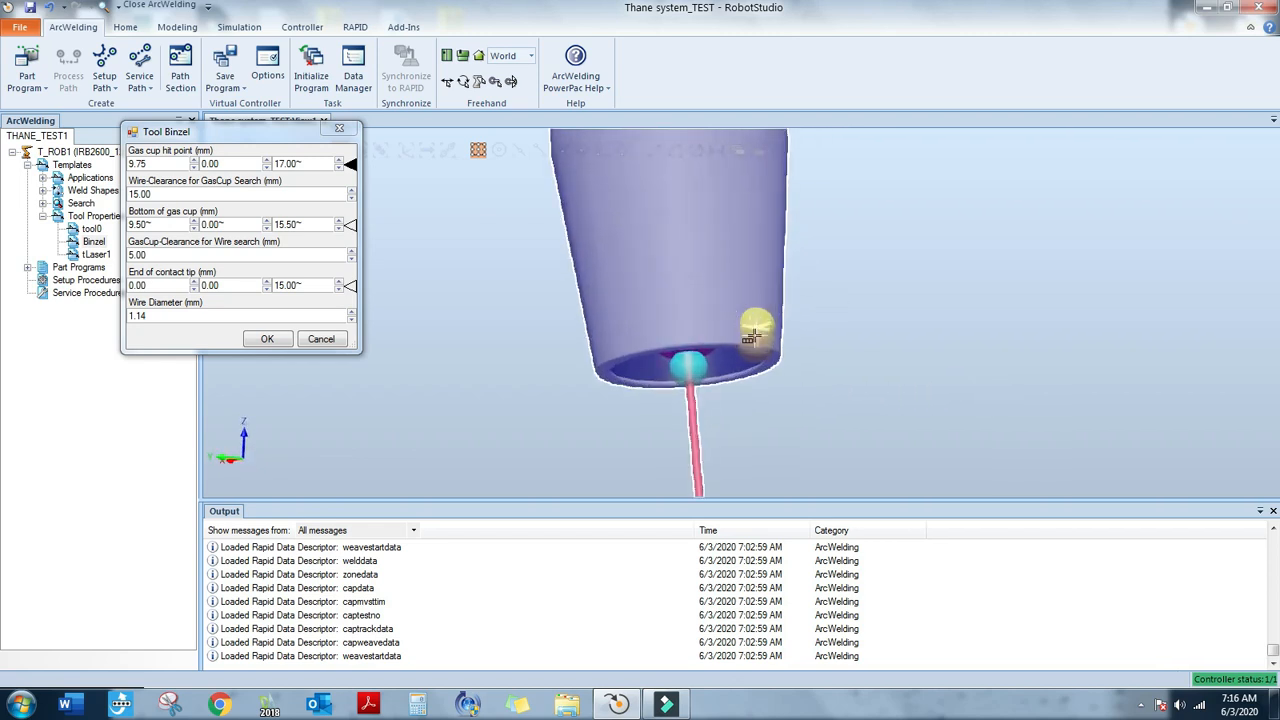
{"action": "scroll", "coordinate": [757, 345], "scroll_direction": "down", "scroll_amount": 5}
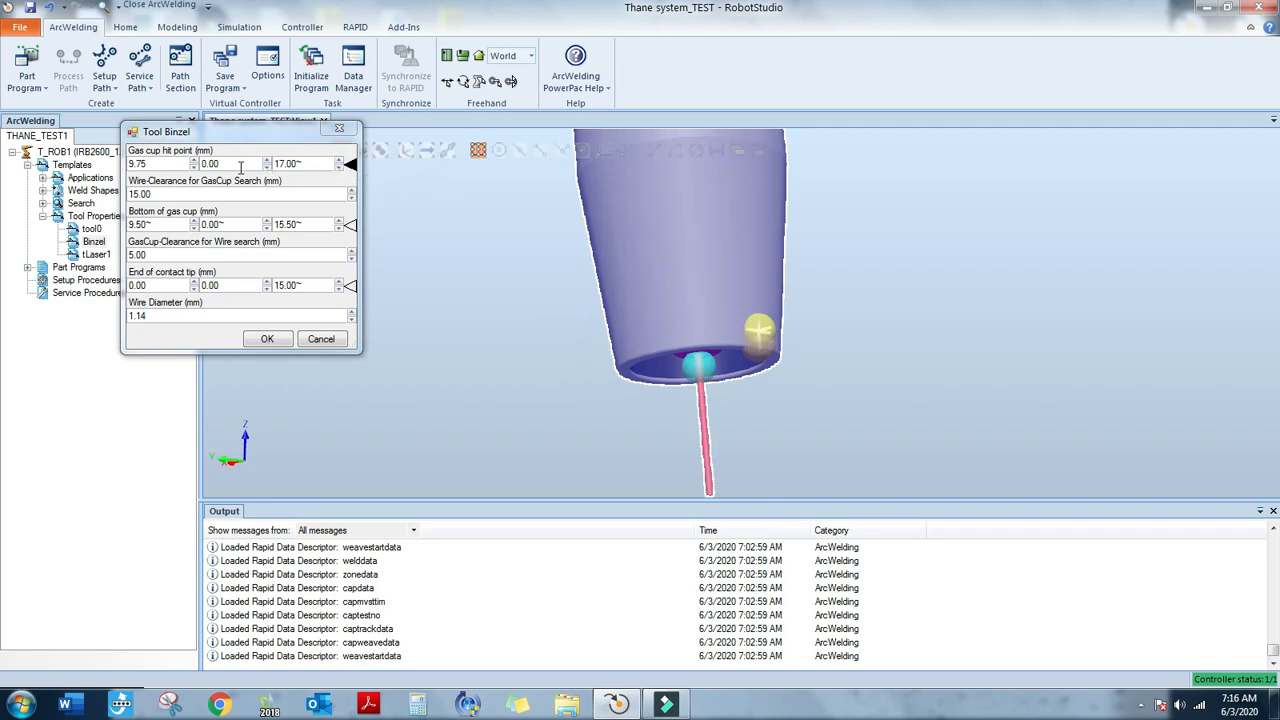
{"action": "left_click", "coordinate": [340, 160]}
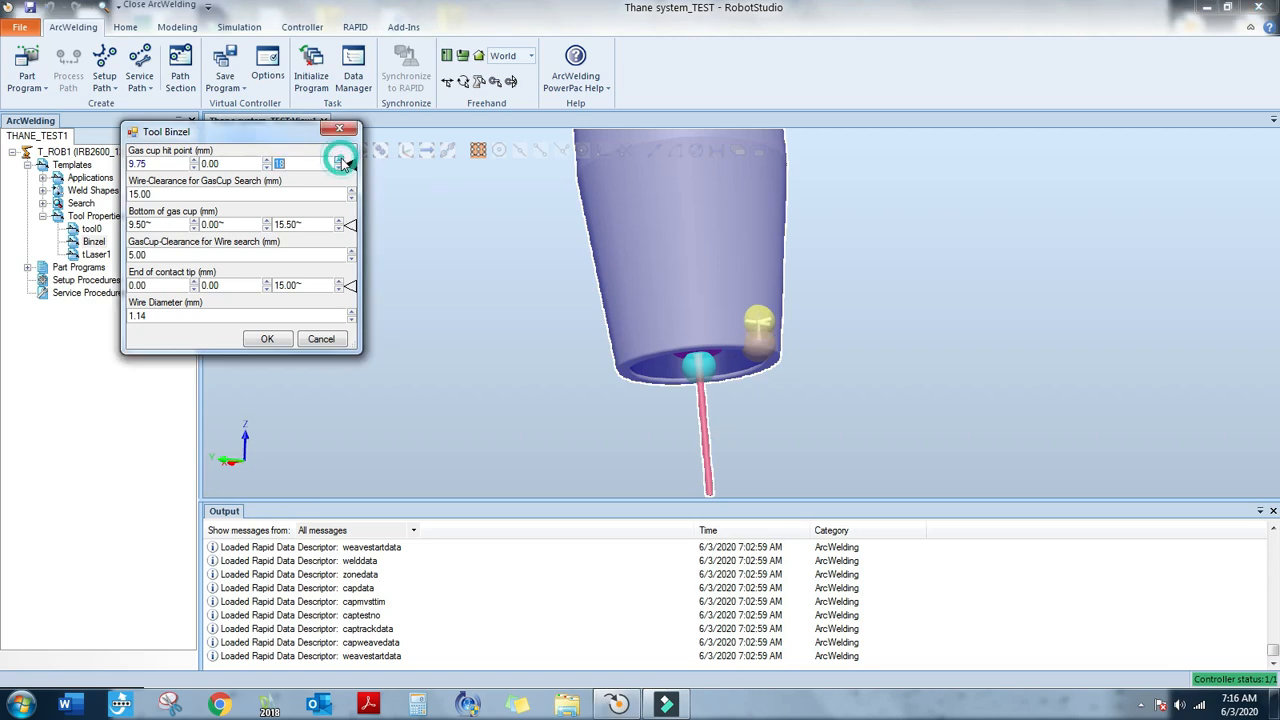
{"action": "left_click", "coordinate": [340, 160]}
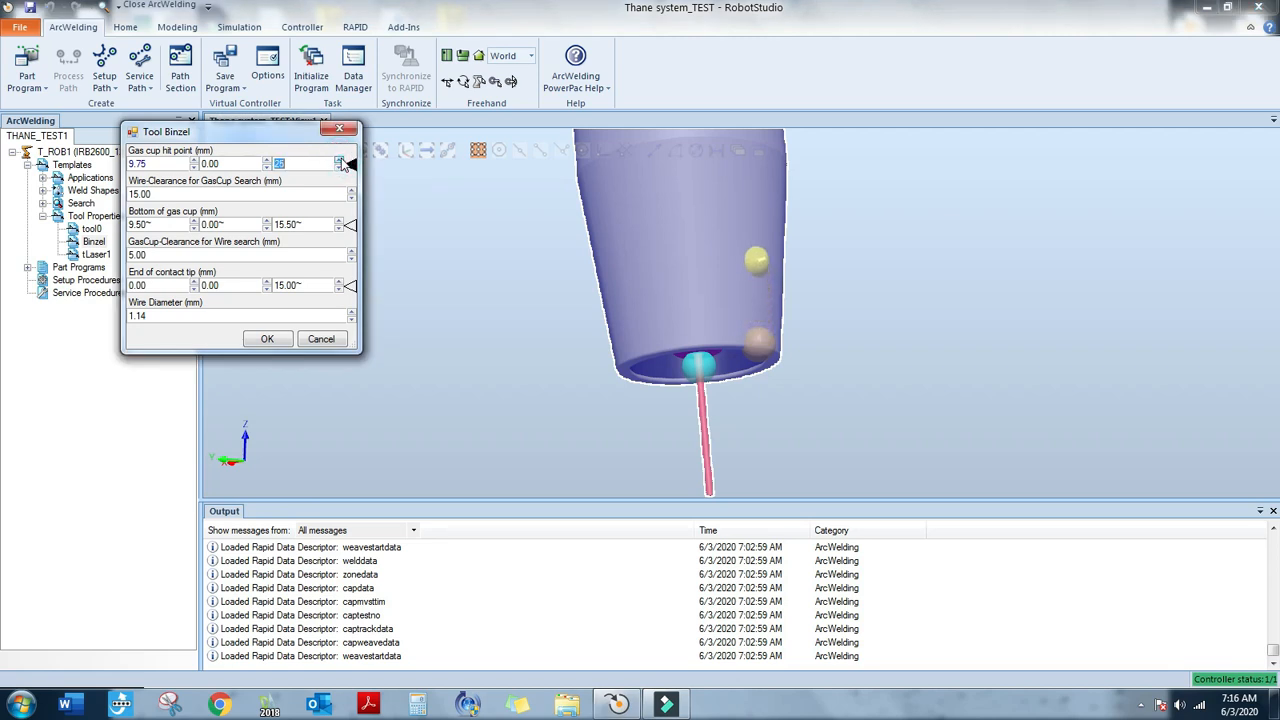
{"action": "left_click", "coordinate": [336, 168]}
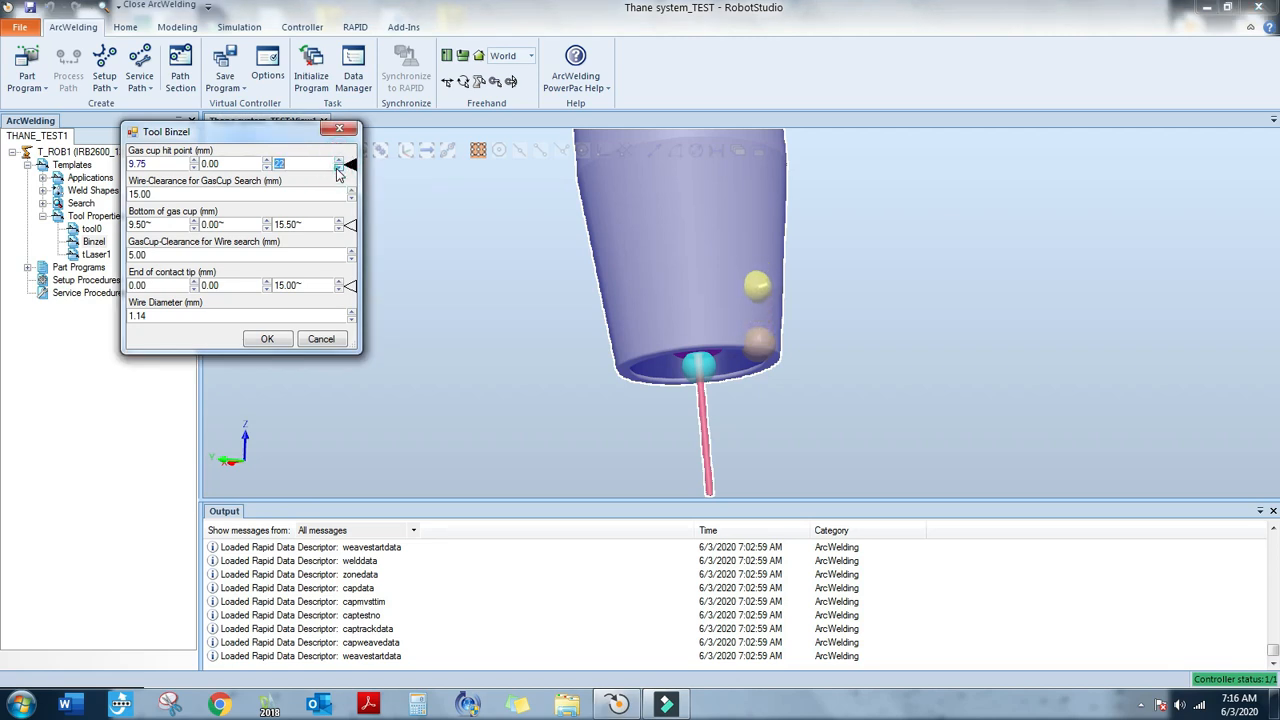
{"action": "left_click", "coordinate": [336, 168]}
{"action": "left_click", "coordinate": [336, 168]}
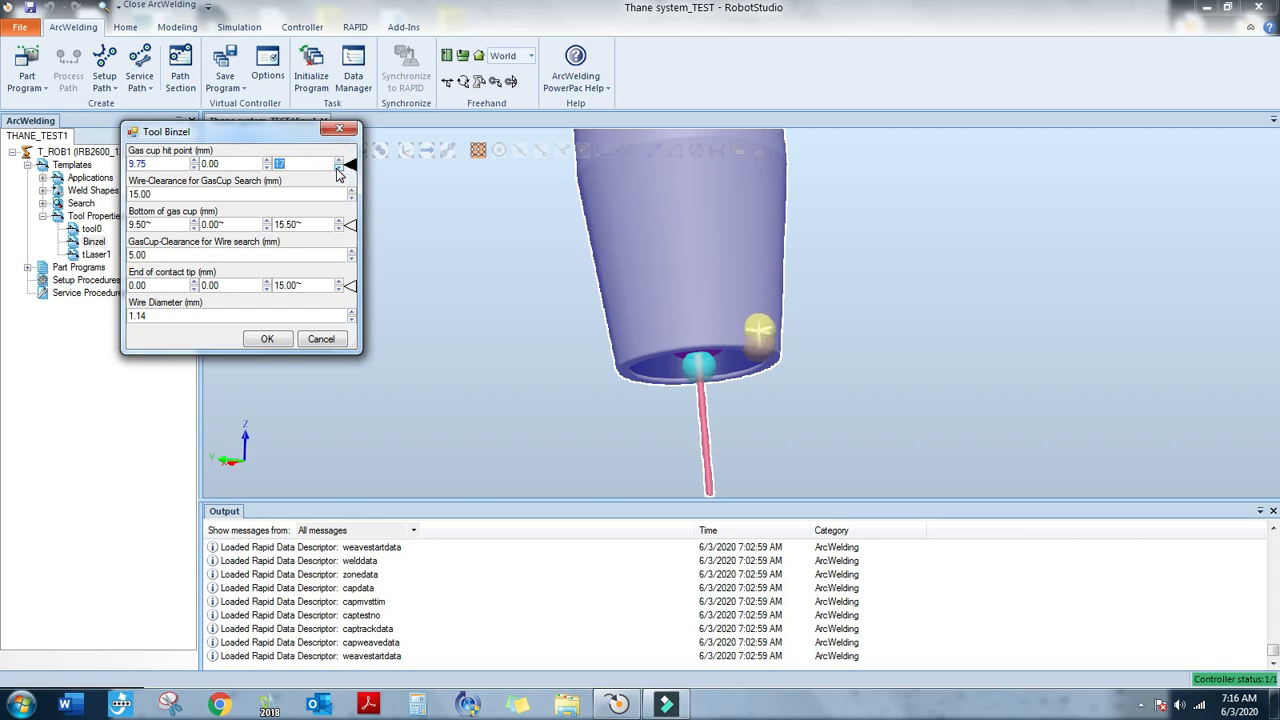
{"action": "left_click", "coordinate": [336, 168]}
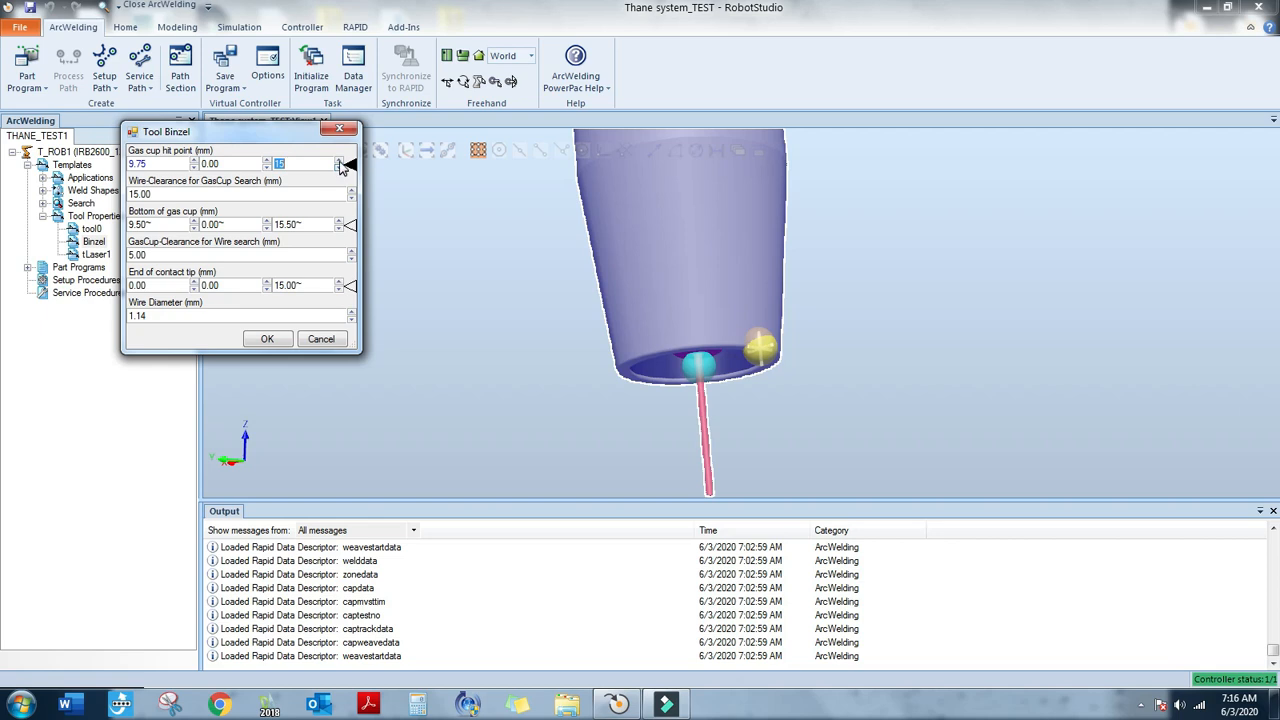
{"action": "left_click", "coordinate": [340, 161]}
{"action": "left_click", "coordinate": [340, 161]}
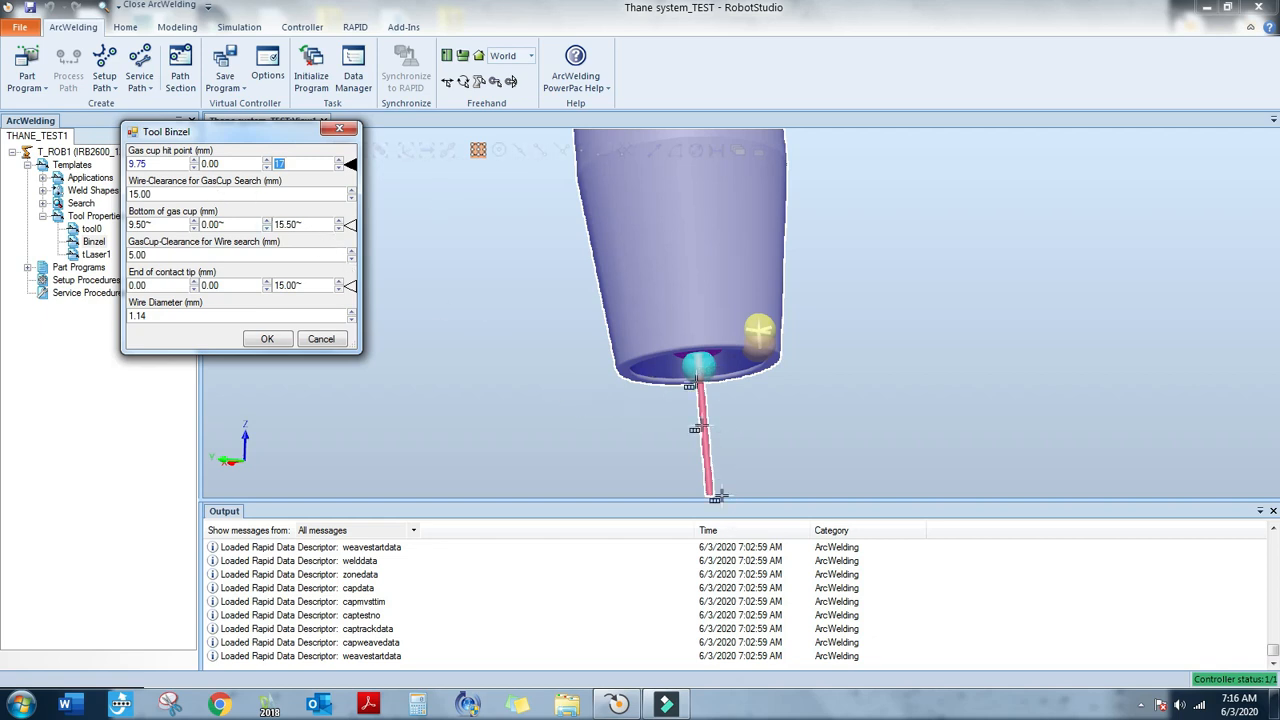
Activate the bottom-of-gas-cup point, try its height at 17.5 mm and set it to 15.50 mm
{"action": "left_click", "coordinate": [161, 194]}
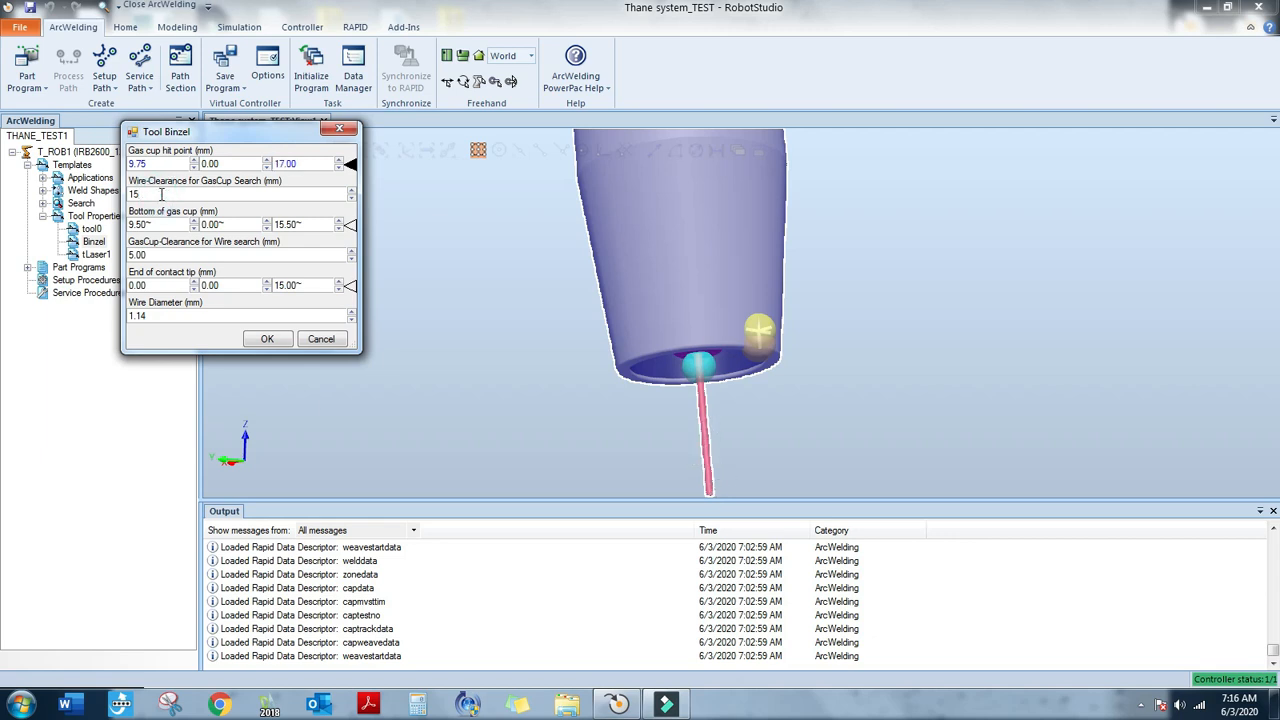
{"action": "left_click", "coordinate": [165, 225]}
{"action": "type", "text": "1"}
{"action": "left_click", "coordinate": [350, 226]}
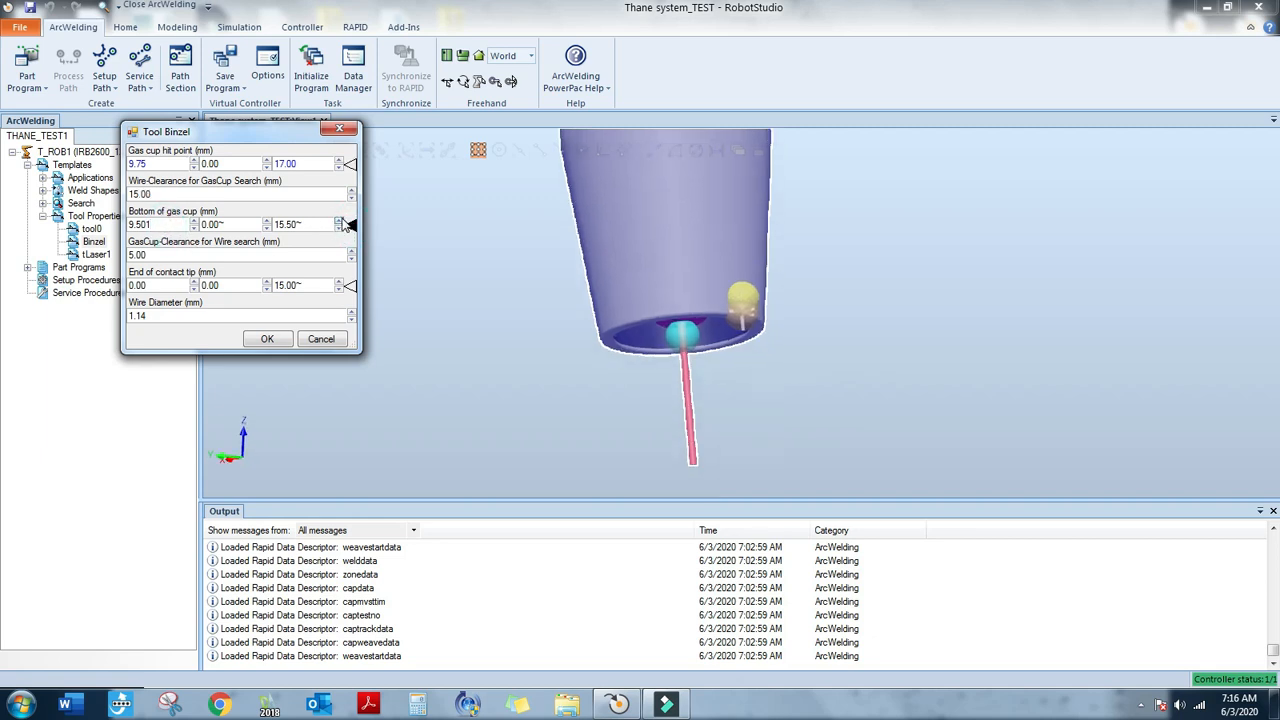
{"action": "left_click", "coordinate": [341, 221]}
{"action": "left_click", "coordinate": [341, 221]}
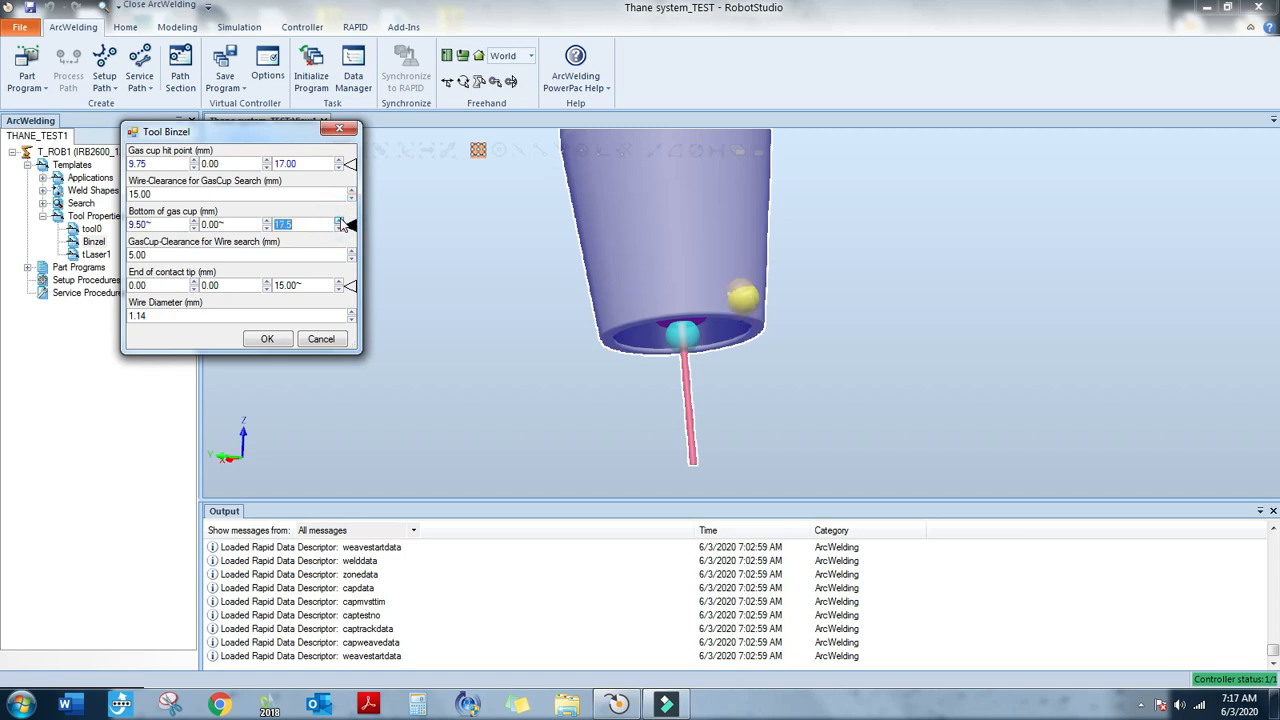
{"action": "left_click", "coordinate": [340, 230]}
{"action": "left_click", "coordinate": [340, 230]}
Keep the gas cup clearance for wire search at 5 mm, activate the end-of-contact-tip point and accept the Binzel tool properties
{"action": "left_click", "coordinate": [263, 256]}
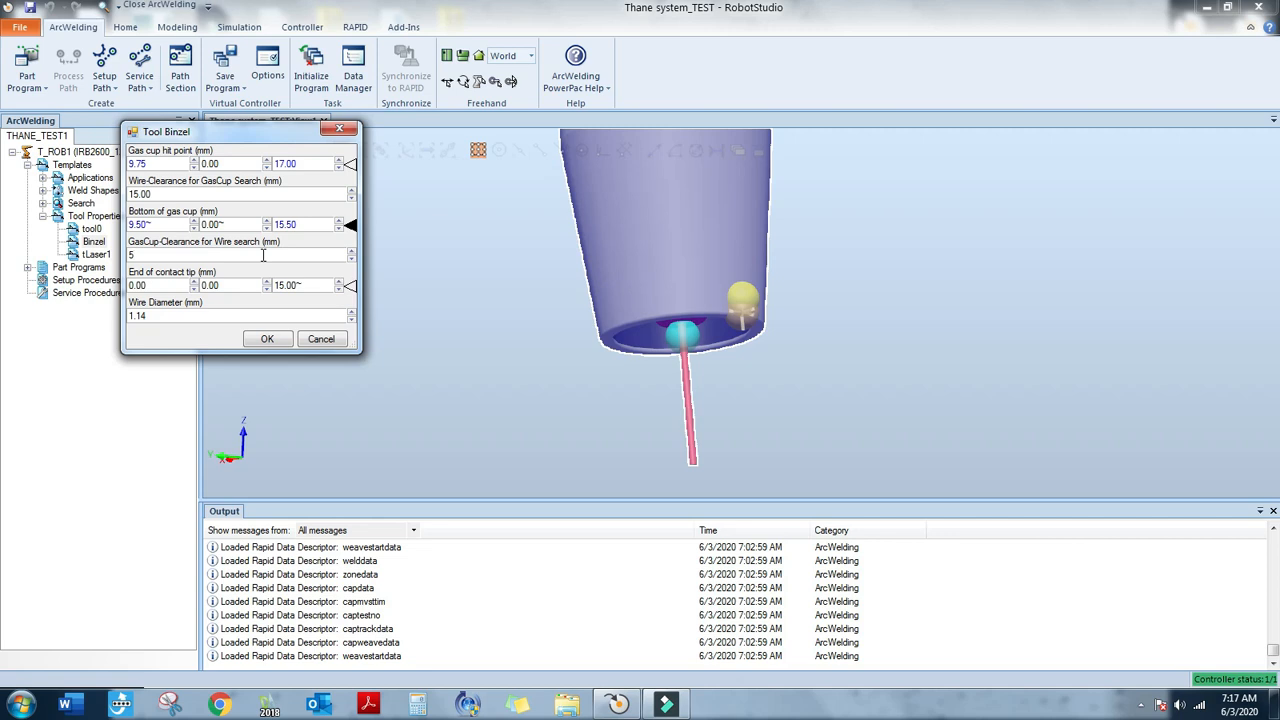
{"action": "left_click", "coordinate": [350, 286]}
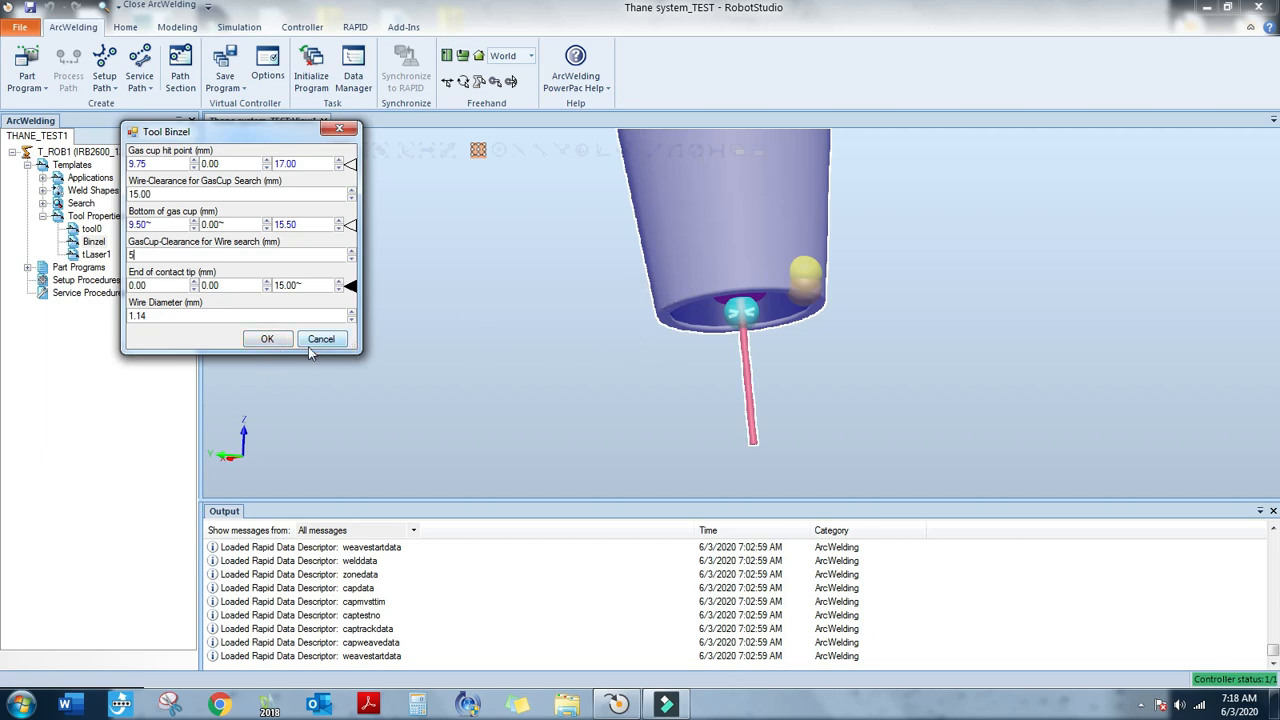
{"action": "left_click", "coordinate": [269, 340]}
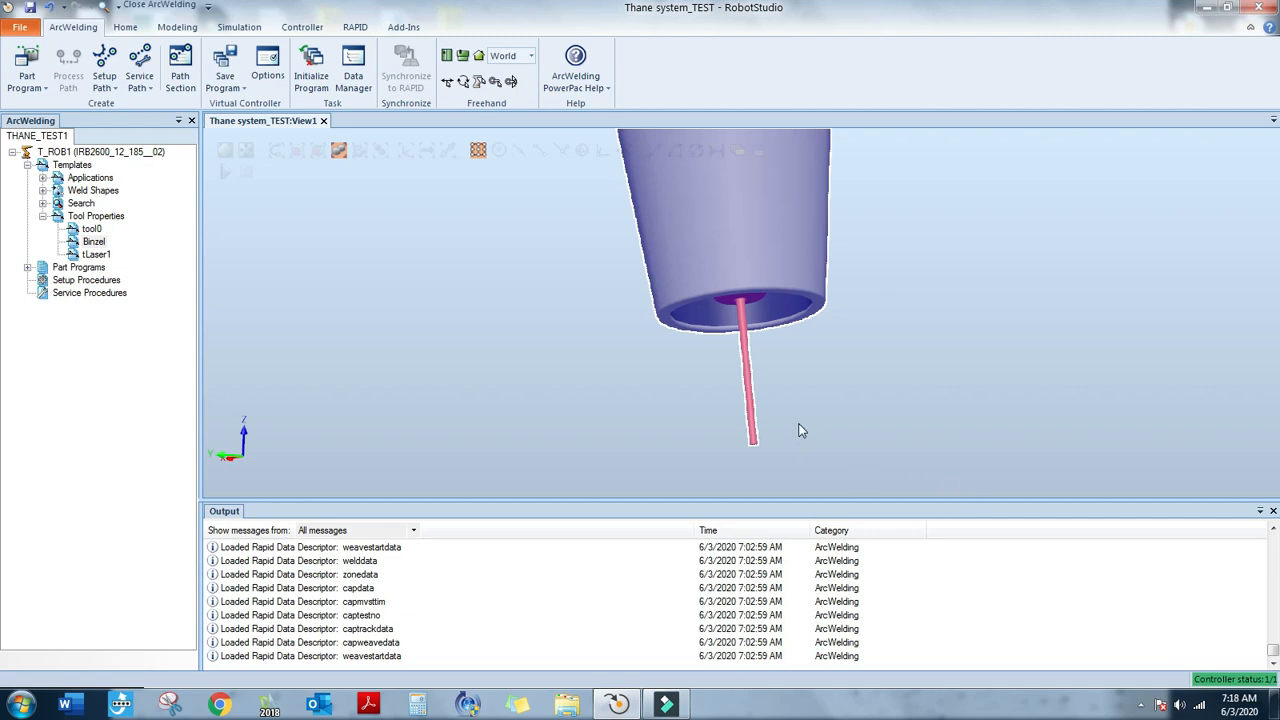
Collapse the templates and open the process path Weldement_0001_Pth_1 of the Weldement_0001 part program
{"action": "scroll", "coordinate": [785, 431], "scroll_direction": "down", "scroll_amount": 6}
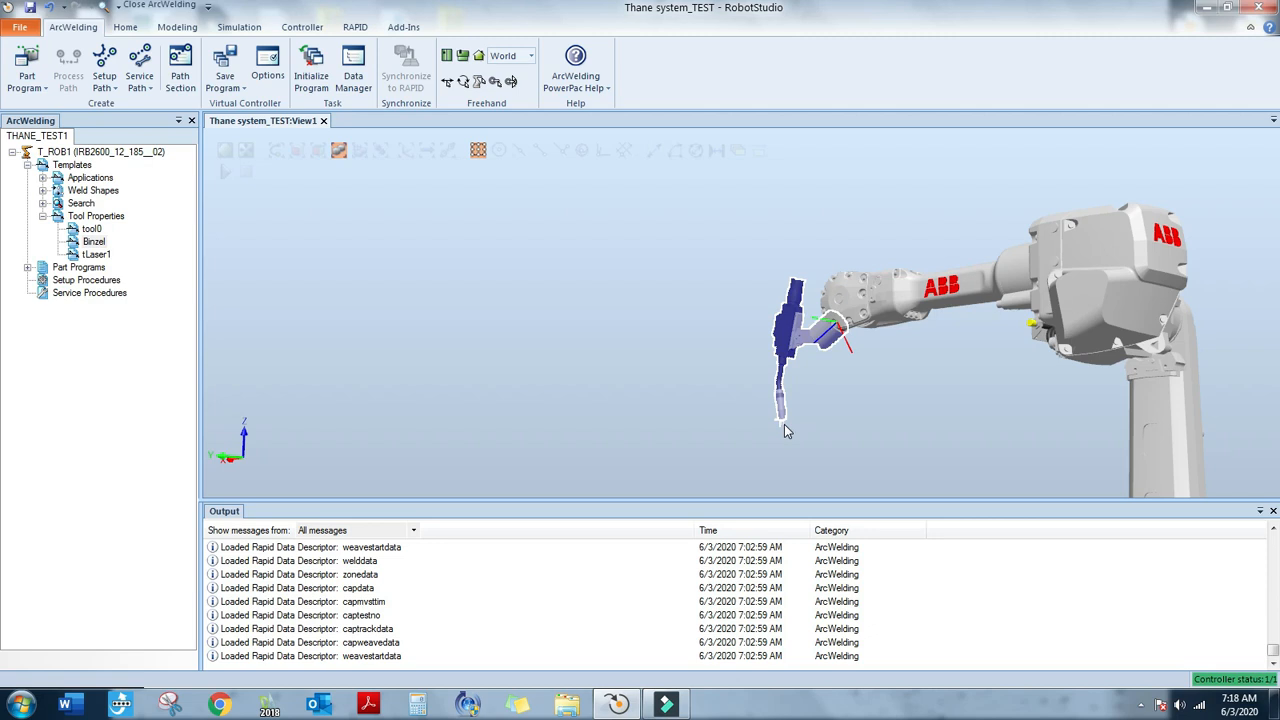
{"action": "left_click_drag", "start_coordinate": [820, 391], "coordinate": [892, 343], "text": "ctrl+shift"}
{"action": "left_click_drag", "start_coordinate": [833, 425], "coordinate": [882, 394], "text": "ctrl+shift"}
{"action": "left_click", "coordinate": [920, 336]}
{"action": "scroll", "coordinate": [815, 410], "scroll_direction": "up", "scroll_amount": 3}
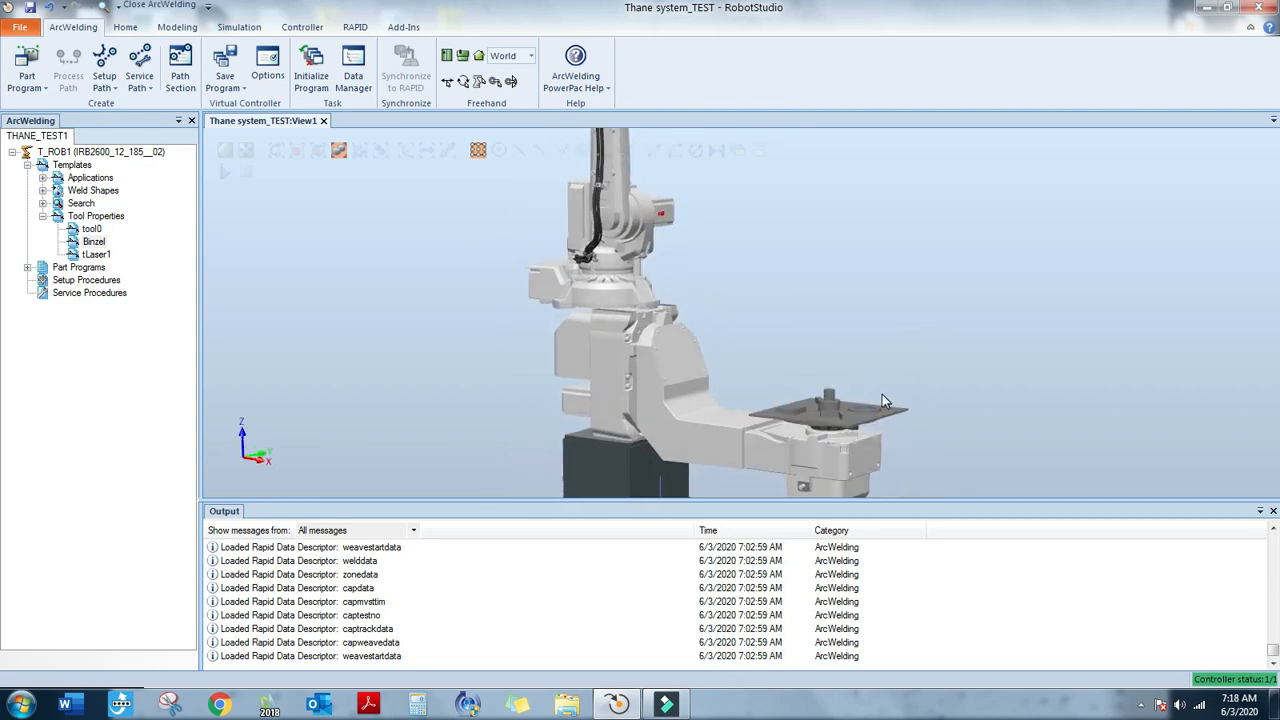
{"action": "left_click", "coordinate": [28, 165]}
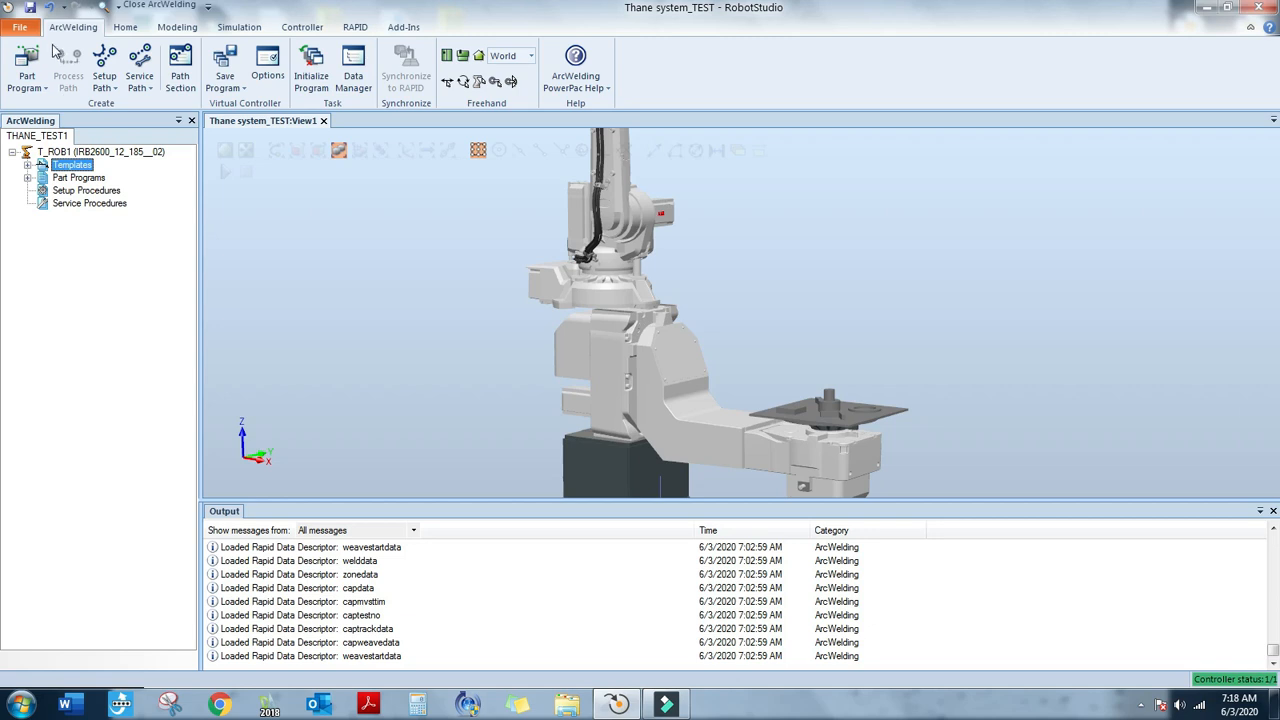
{"action": "left_click", "coordinate": [28, 177]}
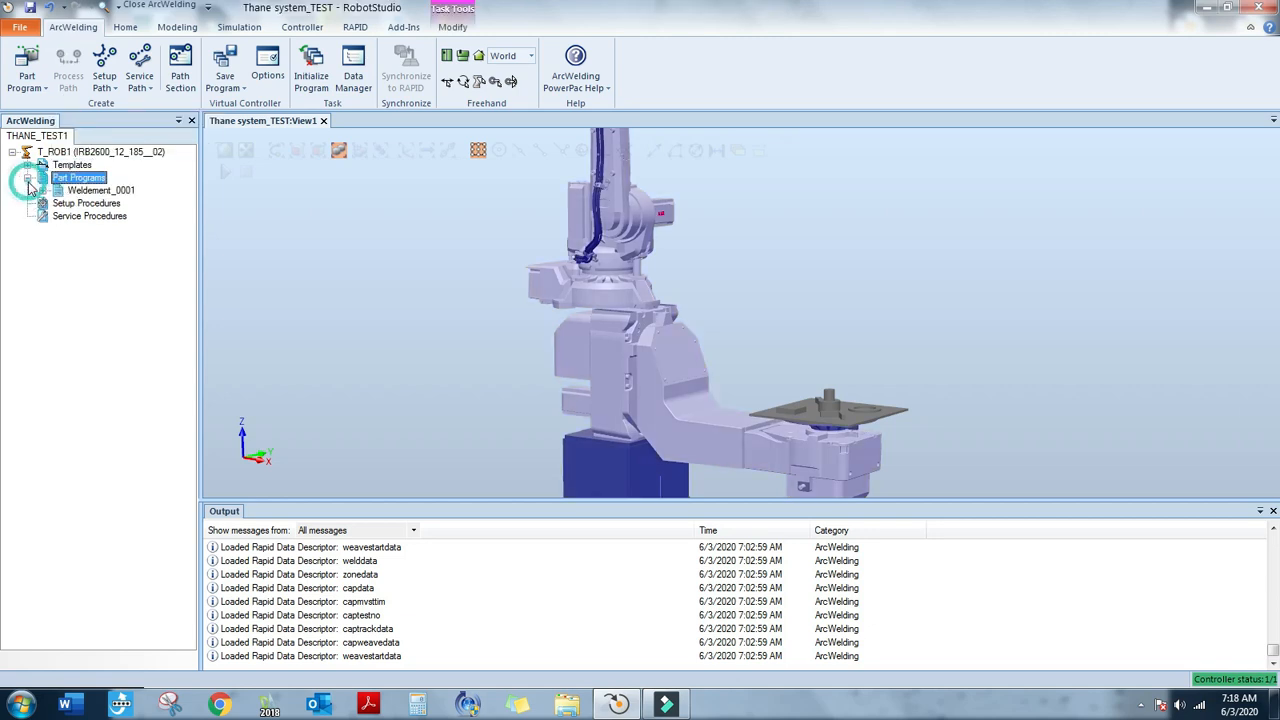
{"action": "left_click", "coordinate": [55, 192]}
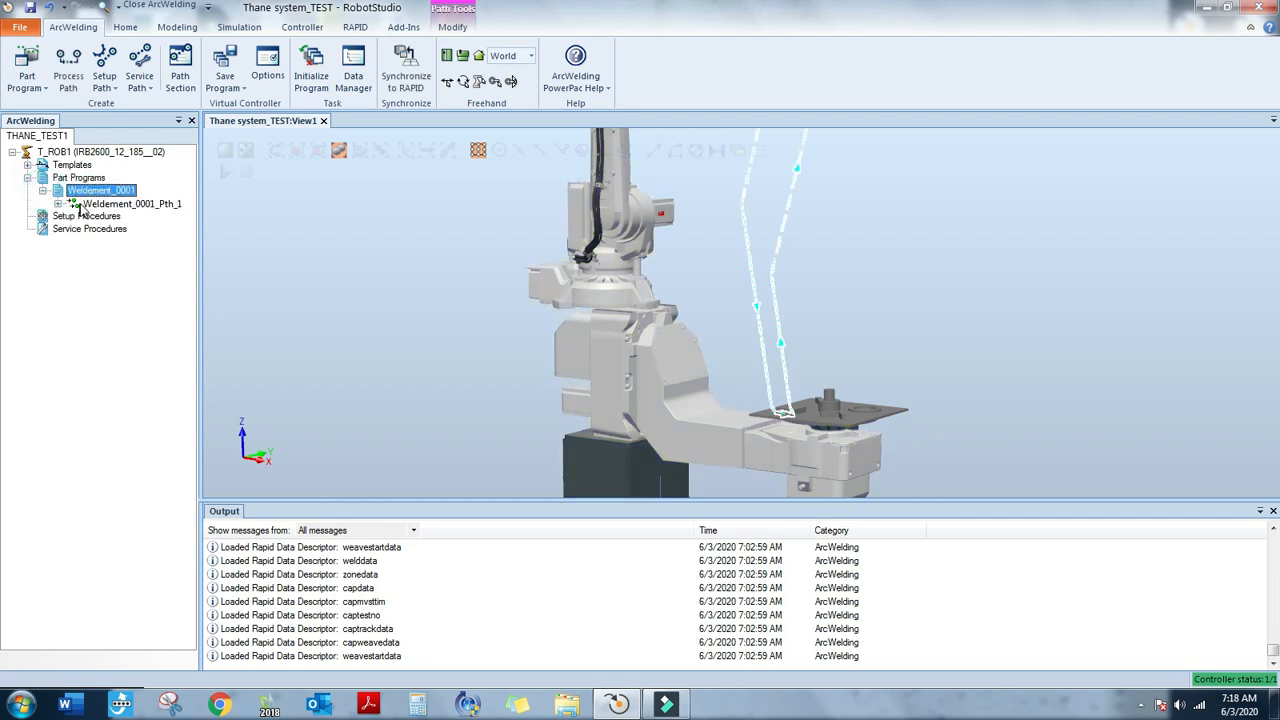
{"action": "left_click", "coordinate": [88, 204]}
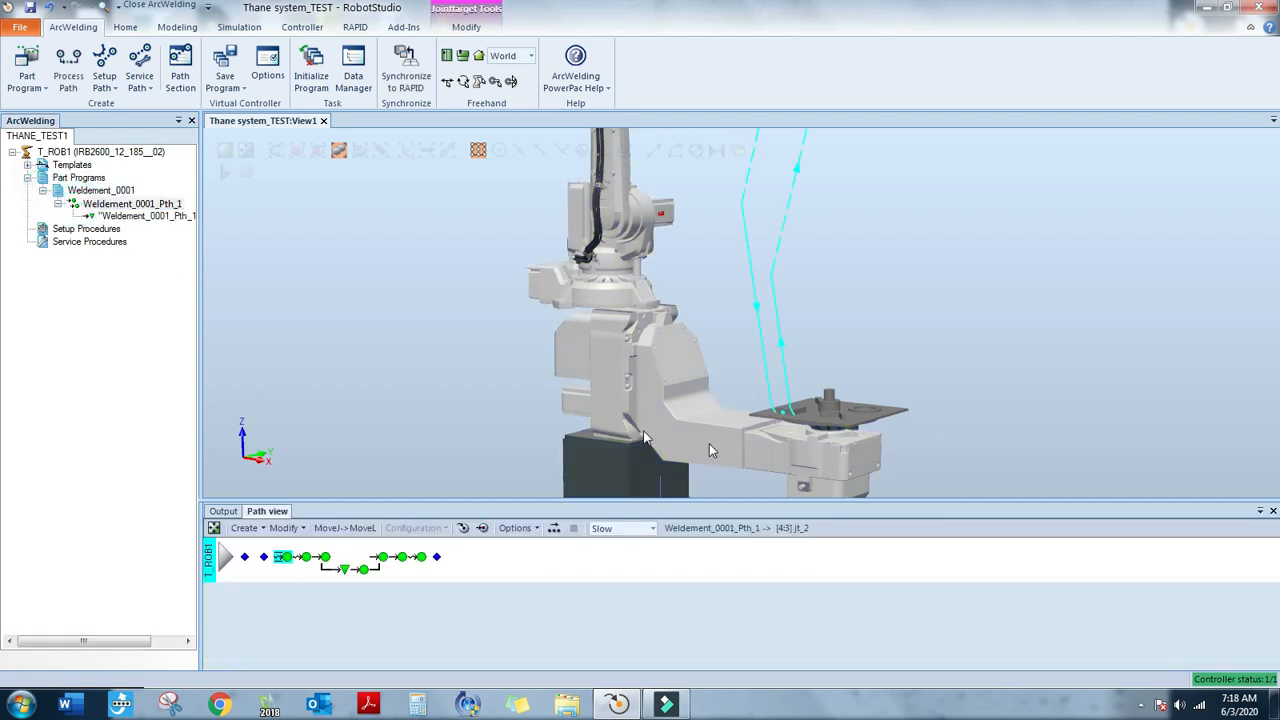
Examine the Weldement_0001_Pth_1 weld path where it approaches and leaves the small L-shaped block on the plate
{"action": "left_click_drag", "start_coordinate": [759, 373], "coordinate": [791, 389], "text": "ctrl+shift"}
{"action": "scroll", "coordinate": [793, 390], "scroll_direction": "down", "scroll_amount": 6}
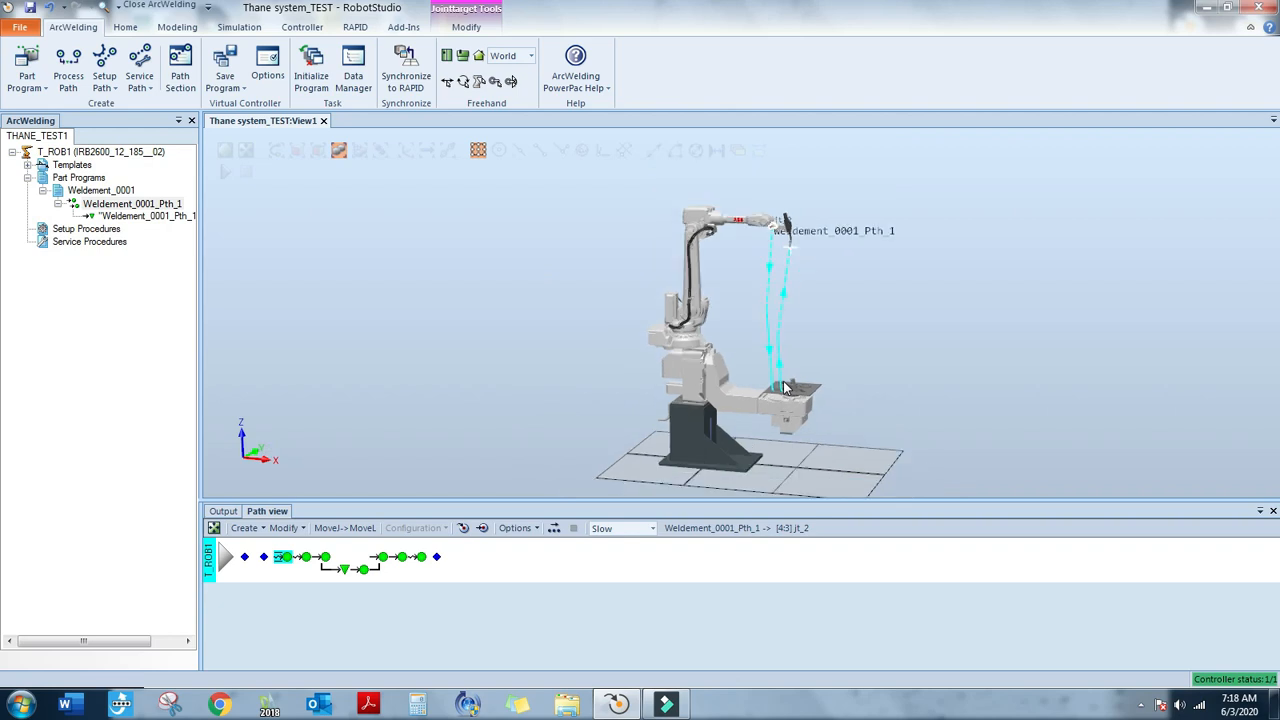
{"action": "scroll", "coordinate": [793, 390], "scroll_direction": "up", "scroll_amount": 4}
{"action": "left_click_drag", "start_coordinate": [825, 323], "coordinate": [773, 410], "text": "ctrl"}
{"action": "scroll", "coordinate": [773, 410], "scroll_direction": "up", "scroll_amount": 5}
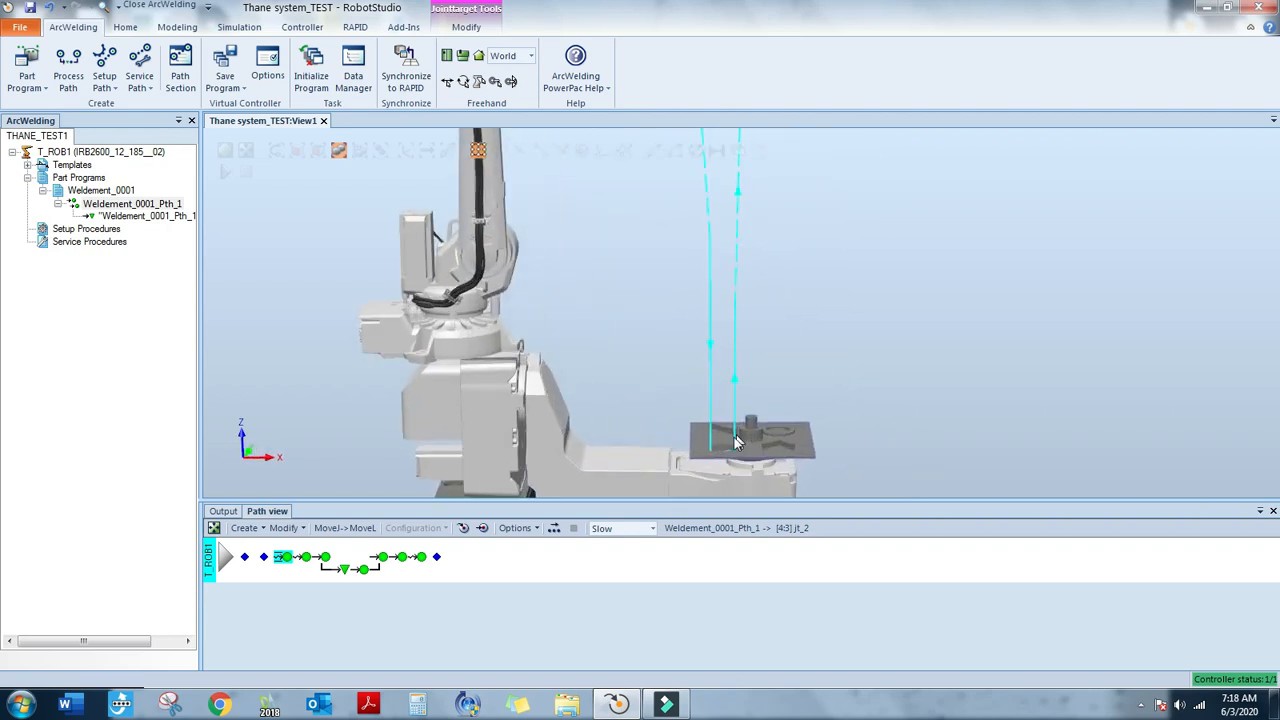
{"action": "left_click_drag", "start_coordinate": [606, 434], "coordinate": [668, 459], "text": "ctrl+shift"}
{"action": "scroll", "coordinate": [722, 458], "scroll_direction": "up", "scroll_amount": 4}
{"action": "scroll", "coordinate": [722, 458], "scroll_direction": "up", "scroll_amount": 5}
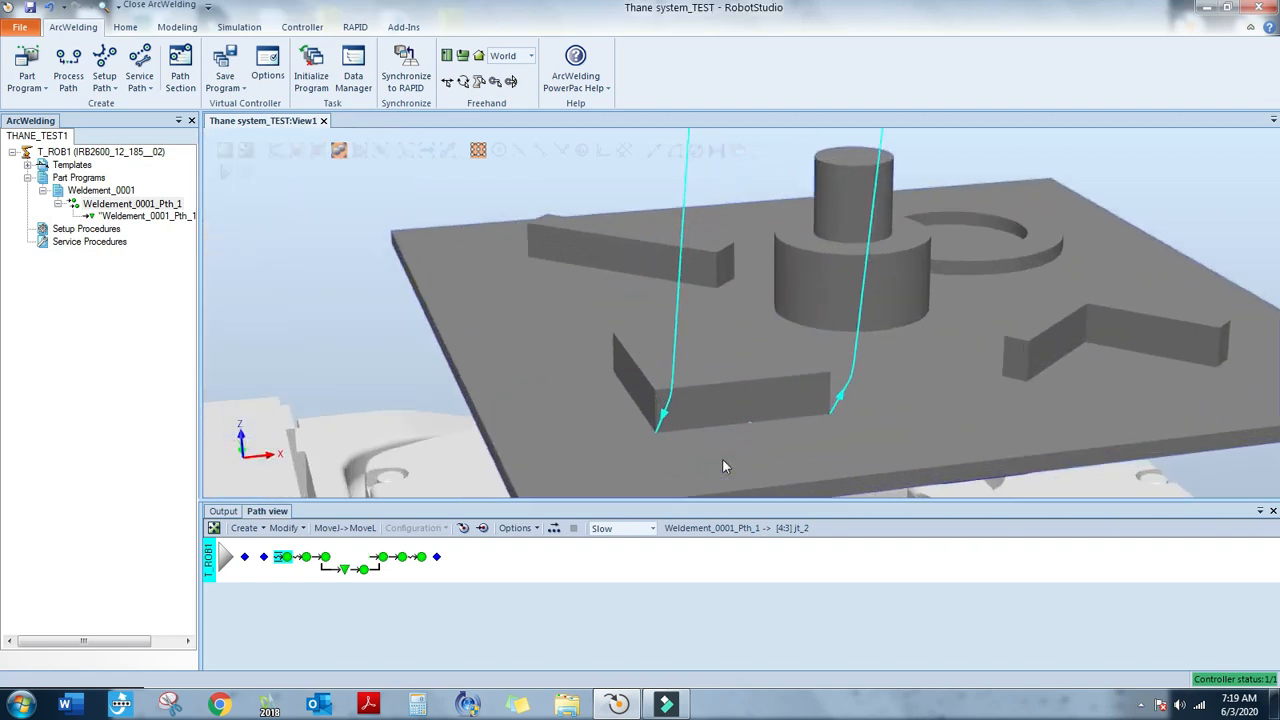
{"action": "scroll", "coordinate": [730, 466], "scroll_direction": "down", "scroll_amount": 2}
{"action": "scroll", "coordinate": [733, 466], "scroll_direction": "down", "scroll_amount": 2}
{"action": "left_click_drag", "start_coordinate": [737, 466], "coordinate": [760, 375], "text": "ctrl+shift"}
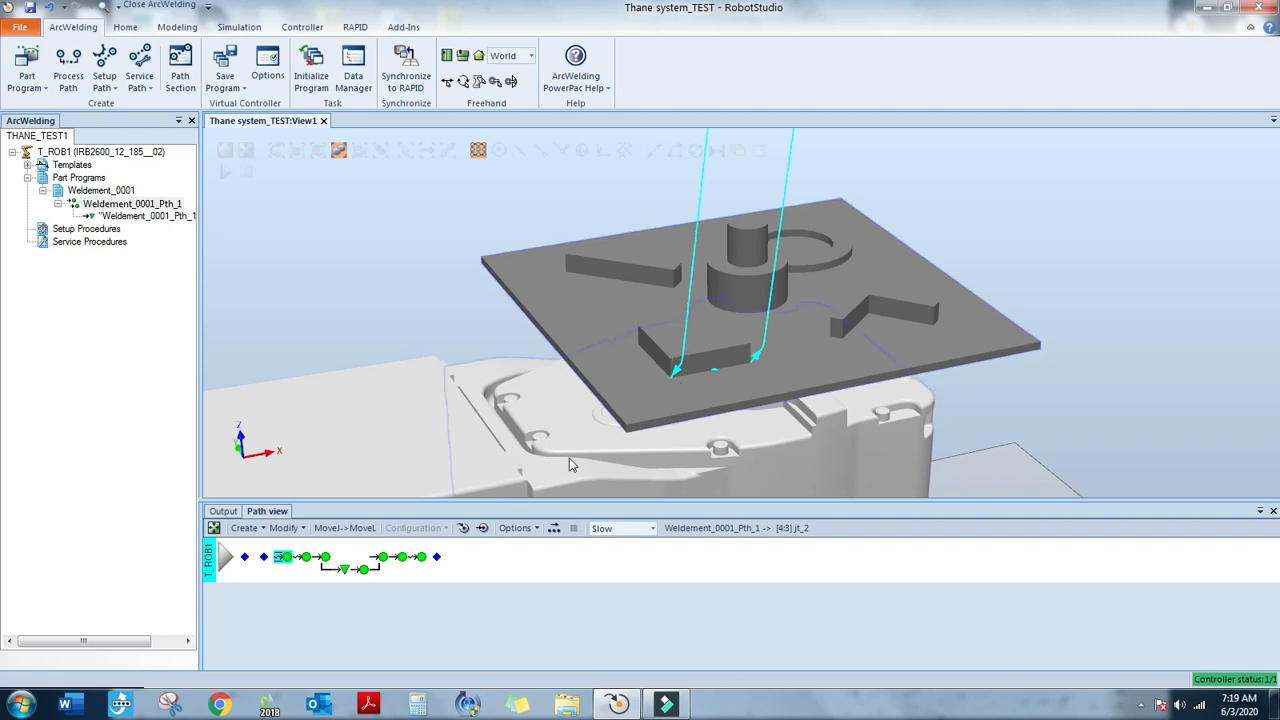
Start a search instruction after target p5 of the path, using the Search_GasCup_3D template
{"action": "left_click", "coordinate": [302, 560]}
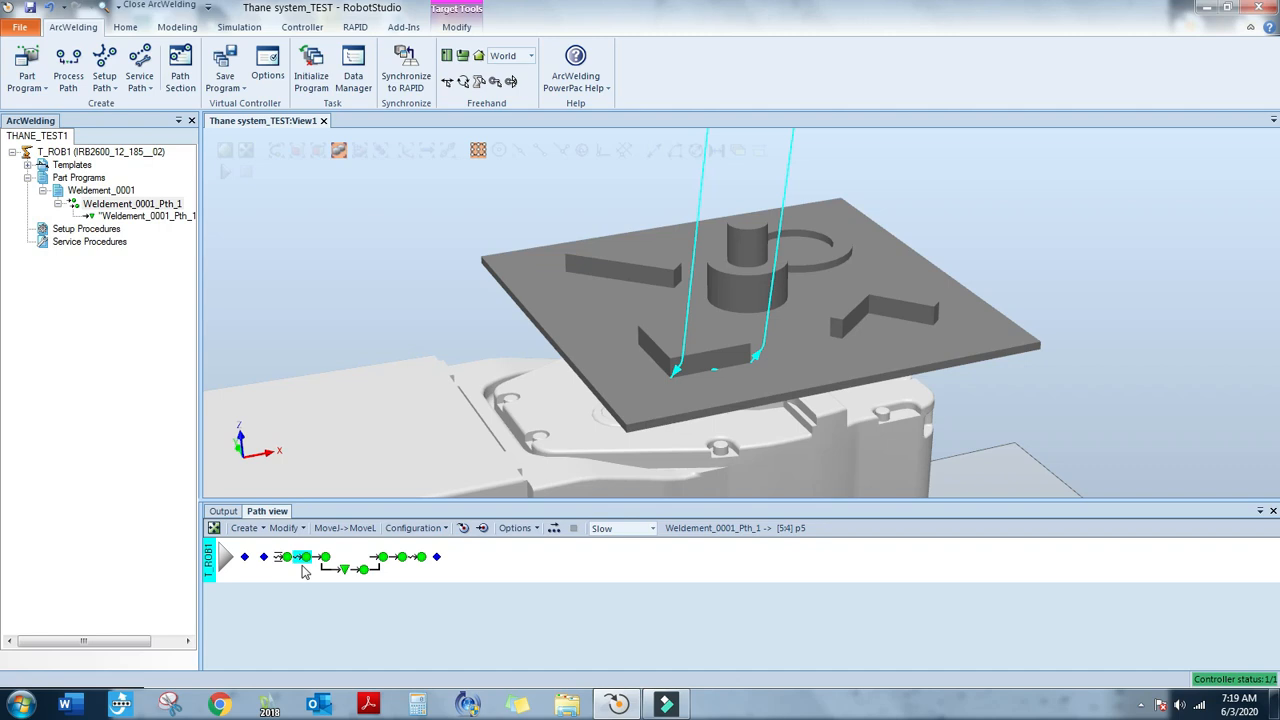
{"action": "left_click", "coordinate": [262, 533]}
{"action": "left_click", "coordinate": [308, 654]}
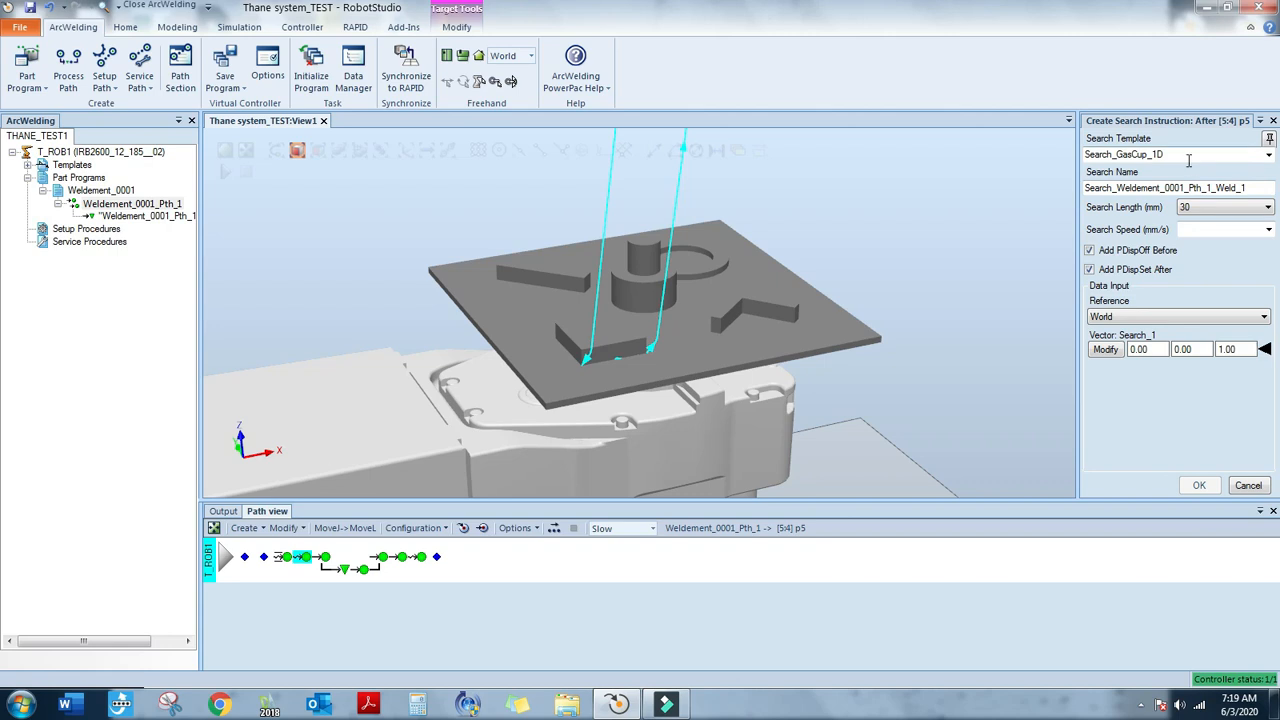
{"action": "left_click", "coordinate": [1269, 155]}
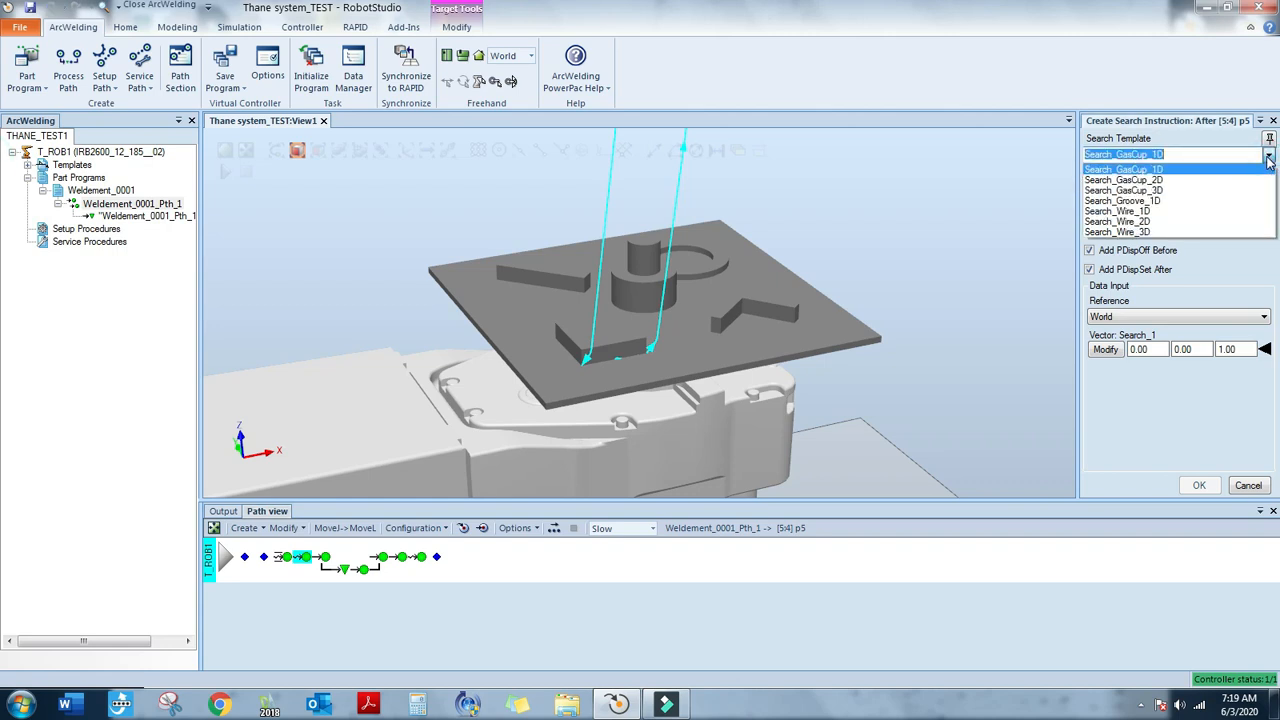
{"action": "left_click", "coordinate": [1147, 194]}
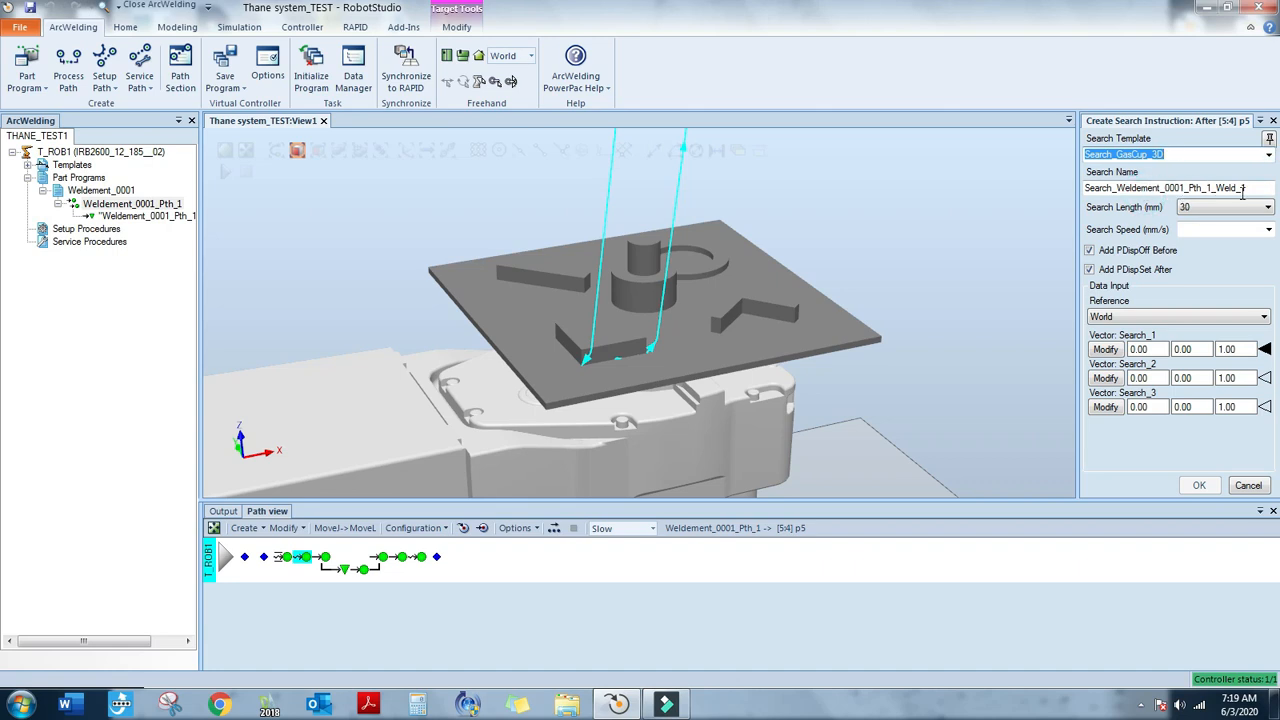
Rename the search as Search1_Weldement_0001
{"action": "left_click_drag", "start_coordinate": [1240, 190], "coordinate": [1119, 200]}
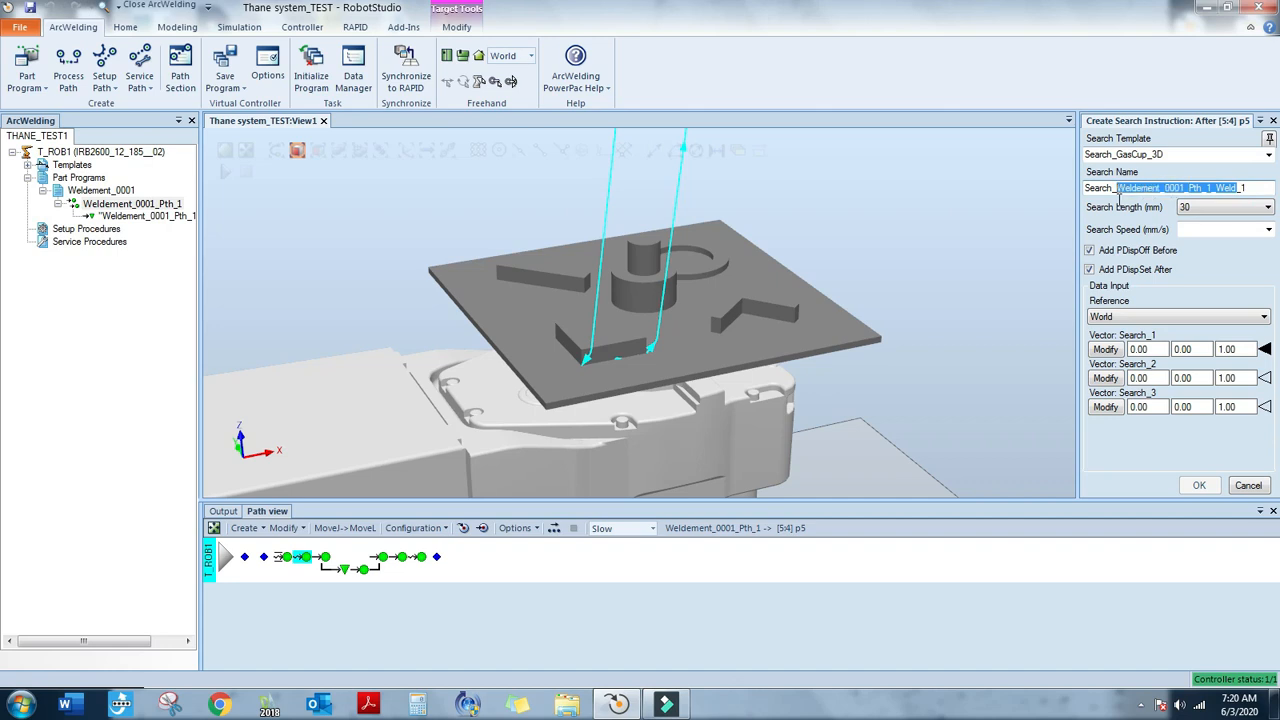
{"action": "left_click", "coordinate": [1116, 190]}
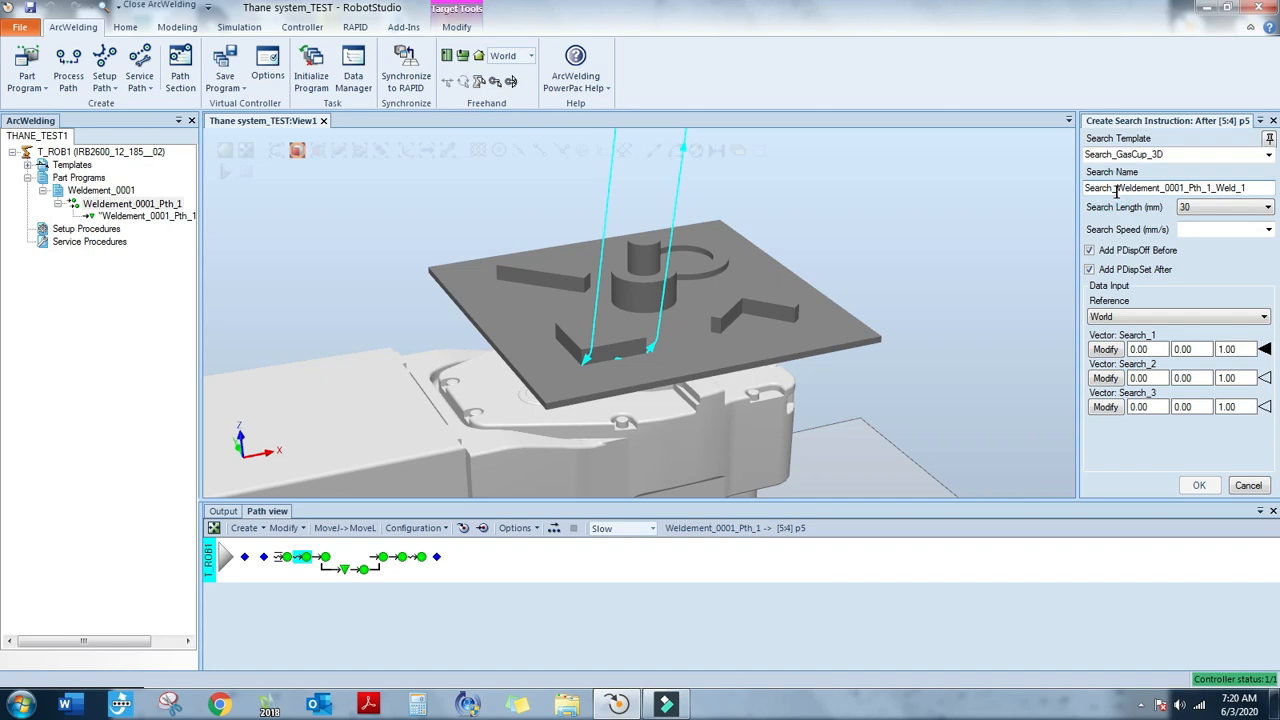
{"action": "double_click", "coordinate": [1117, 191]}
{"action": "key", "text": "BackSpace"}
{"action": "key", "text": "ctrl+z"}
{"action": "type", "text": "1"}
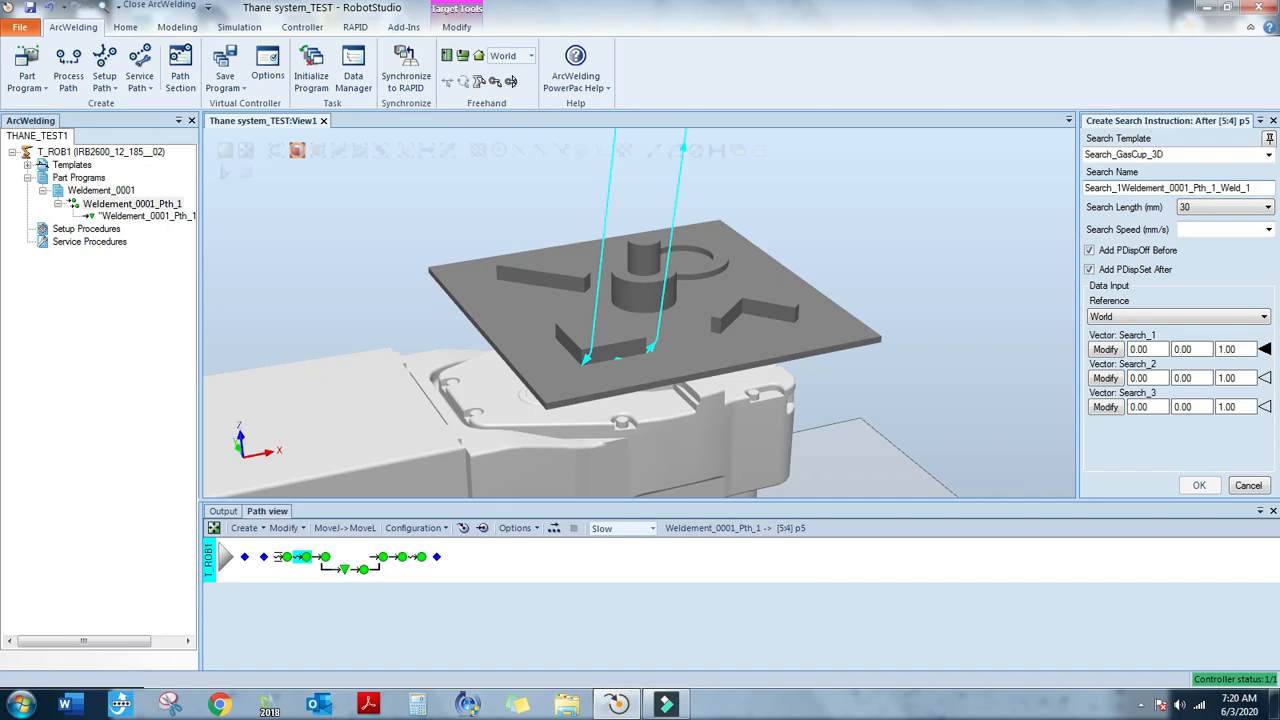
{"action": "left_click", "coordinate": [1114, 190]}
{"action": "type", "text": "1"}
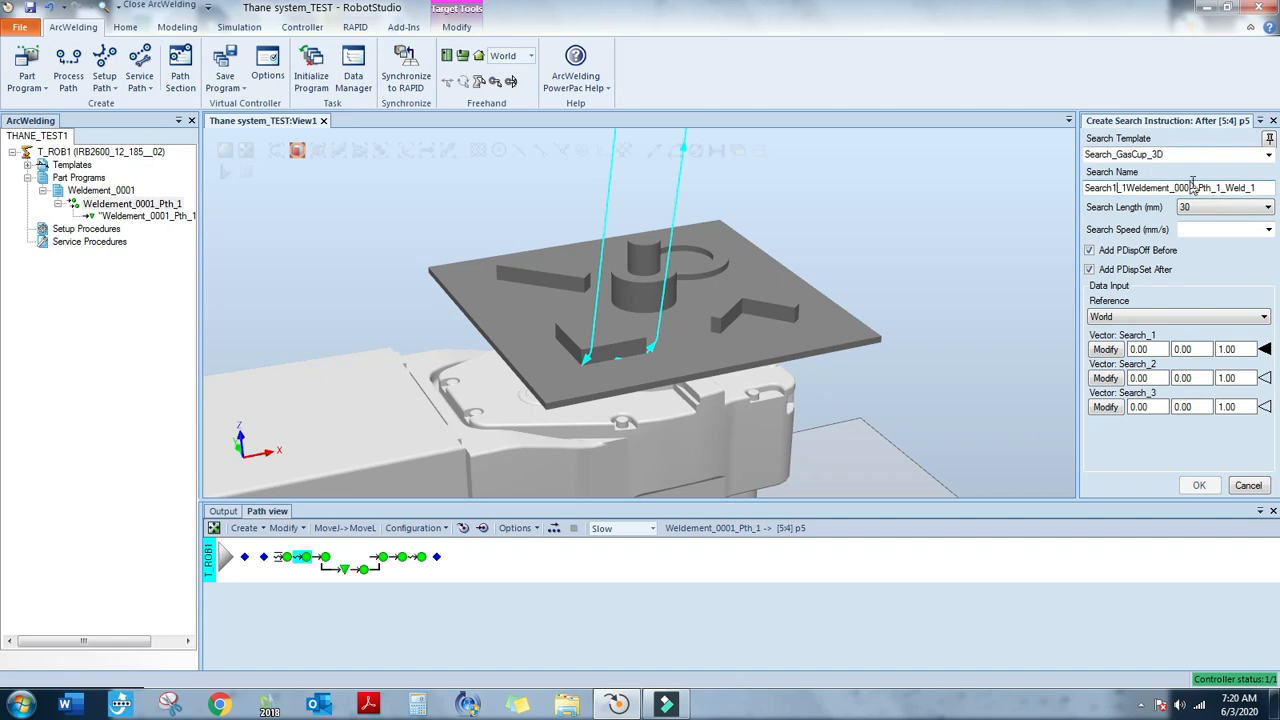
{"action": "key", "text": "BackSpace"}
{"action": "left_click_drag", "start_coordinate": [1262, 190], "coordinate": [1193, 190]}
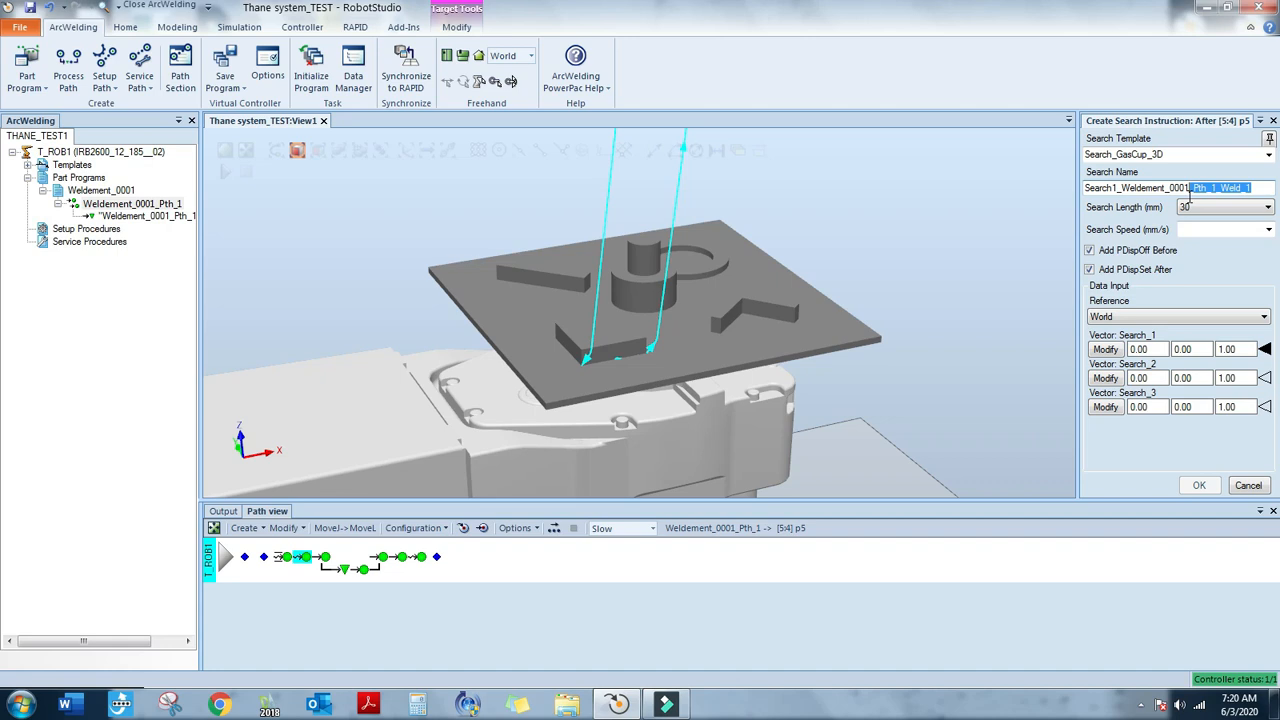
{"action": "key", "text": "BackSpace"}
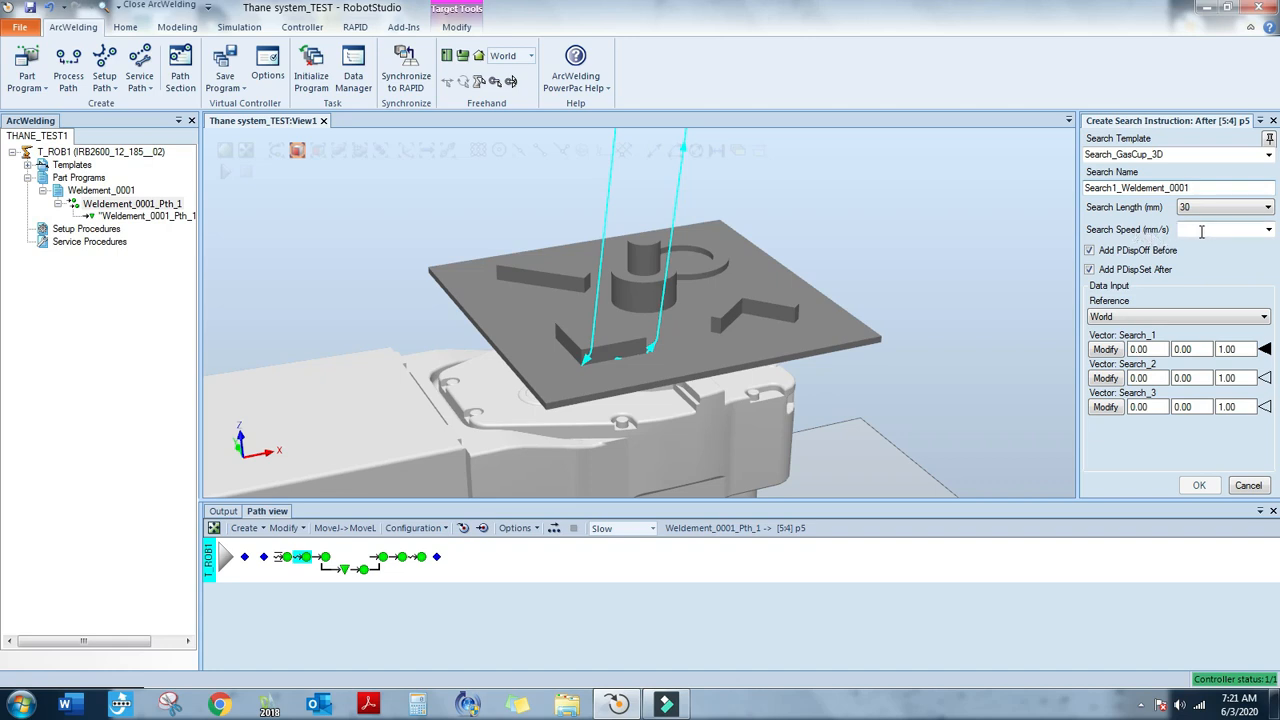
Set the search speed to 10 mm/s and turn off adding PDispOff before the search
{"action": "left_click", "coordinate": [1269, 231]}
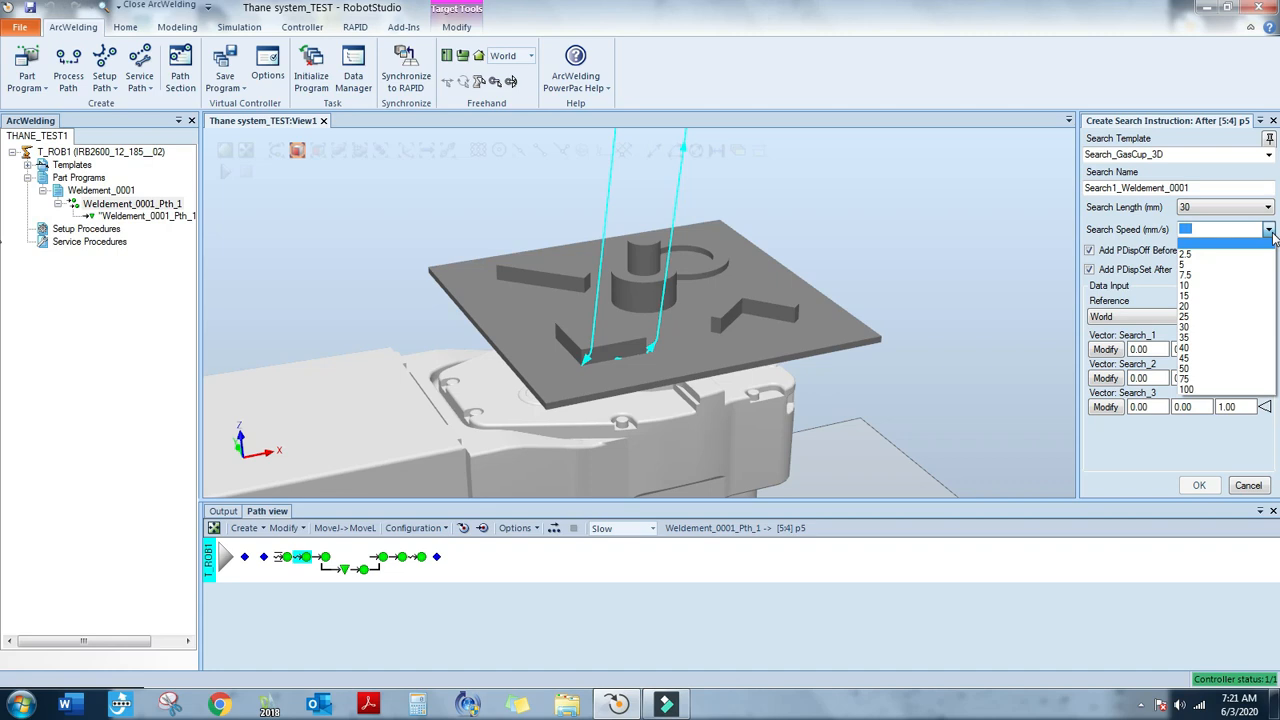
{"action": "left_click", "coordinate": [1209, 286]}
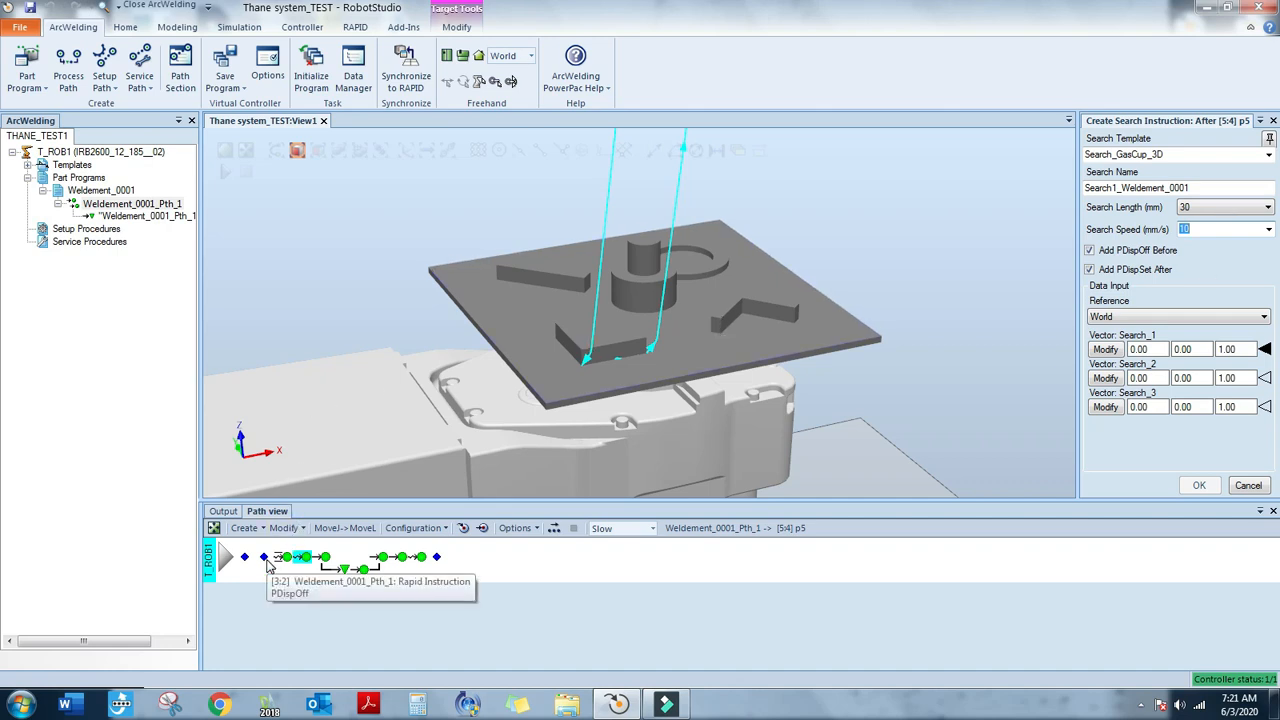
{"action": "left_click", "coordinate": [1090, 250]}
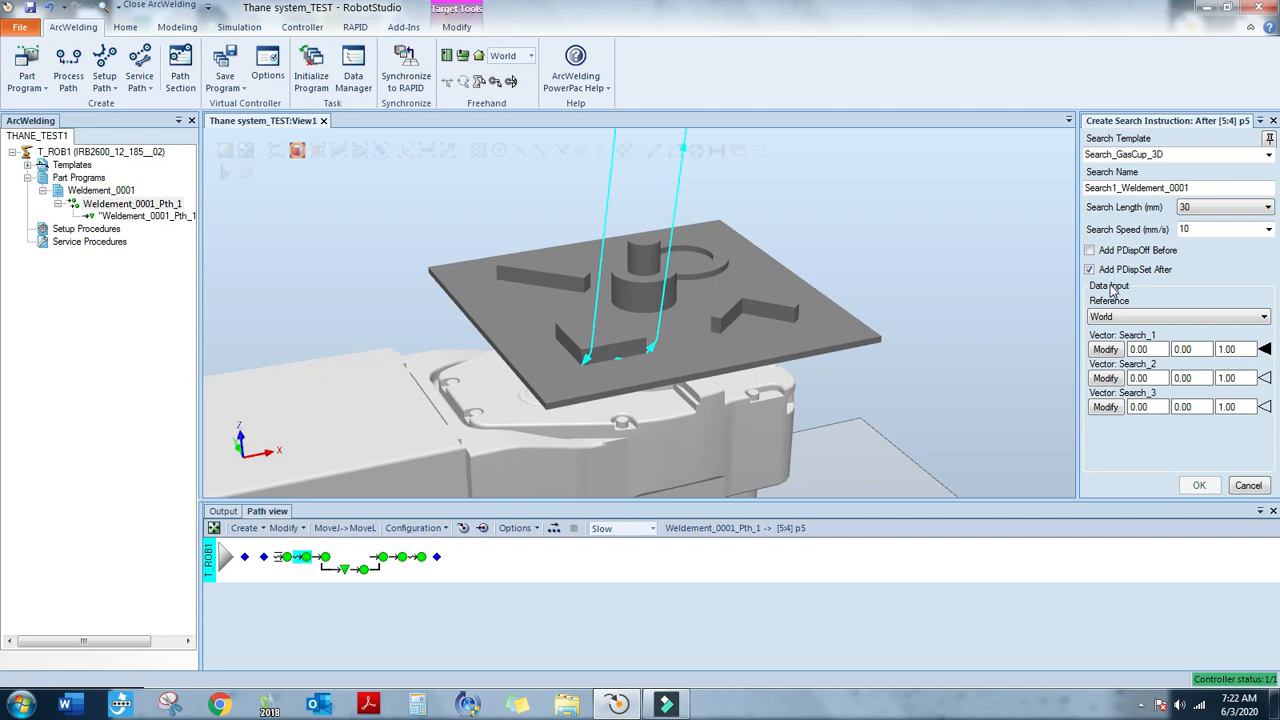
Define the Search_1 vector straight down onto the plate's top face, just in front of the block's corner at the weld start
{"action": "left_click", "coordinate": [1264, 348]}
{"action": "scroll", "coordinate": [598, 383], "scroll_direction": "up", "scroll_amount": 5}
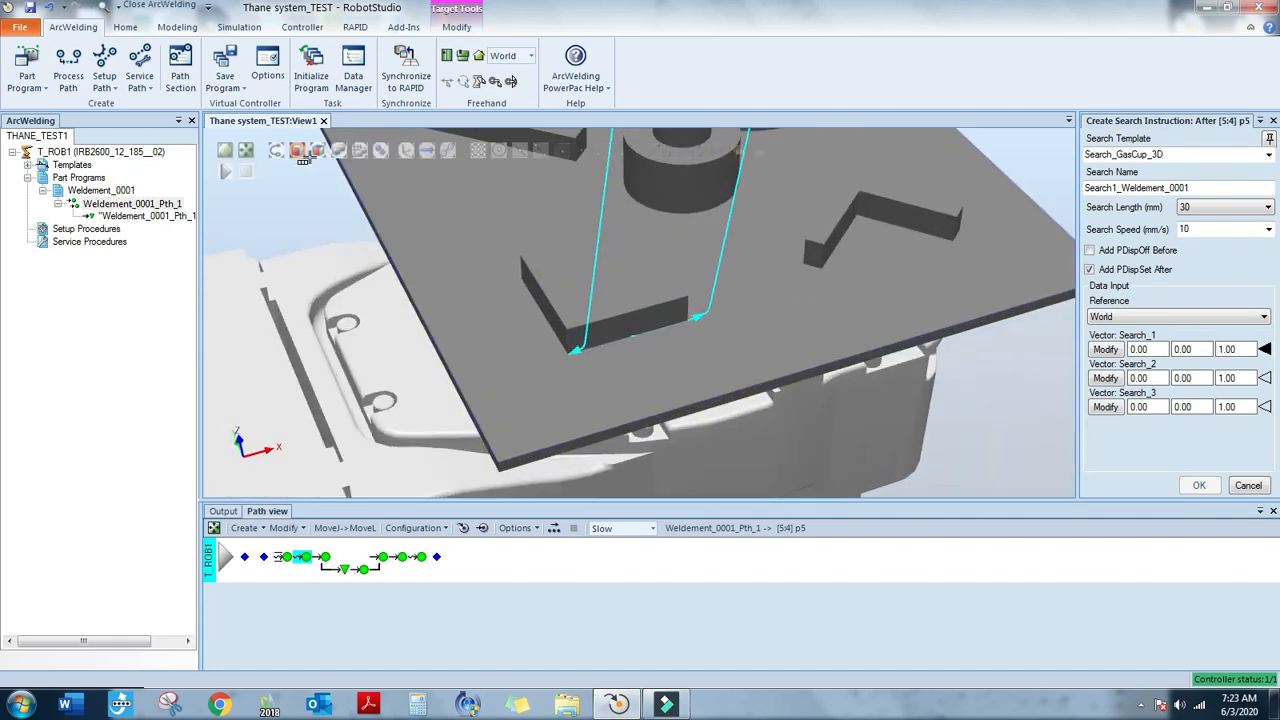
{"action": "left_click", "coordinate": [688, 372]}
{"action": "left_click_drag", "start_coordinate": [800, 434], "coordinate": [801, 401], "text": "ctrl+shift"}
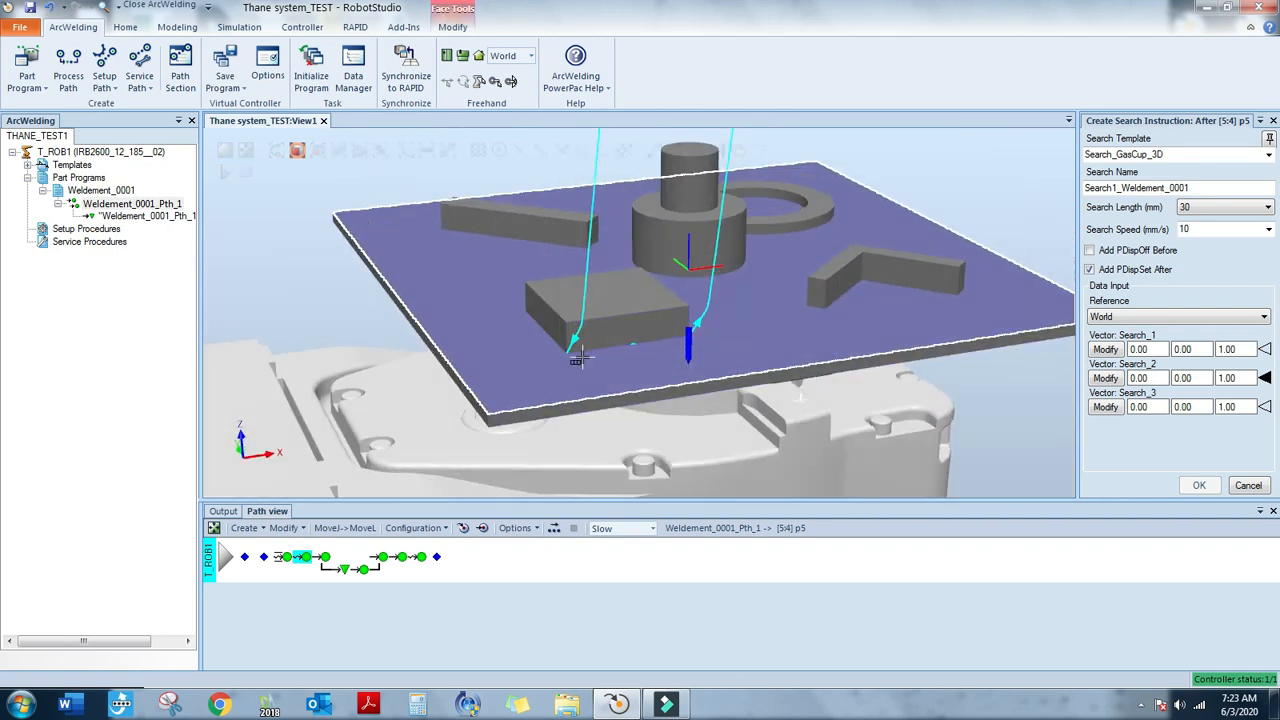
{"action": "scroll", "coordinate": [580, 368], "scroll_direction": "up", "scroll_amount": 3}
{"action": "scroll", "coordinate": [580, 368], "scroll_direction": "up", "scroll_amount": 4}
{"action": "left_click_drag", "start_coordinate": [629, 357], "coordinate": [600, 360], "text": "ctrl+shift"}
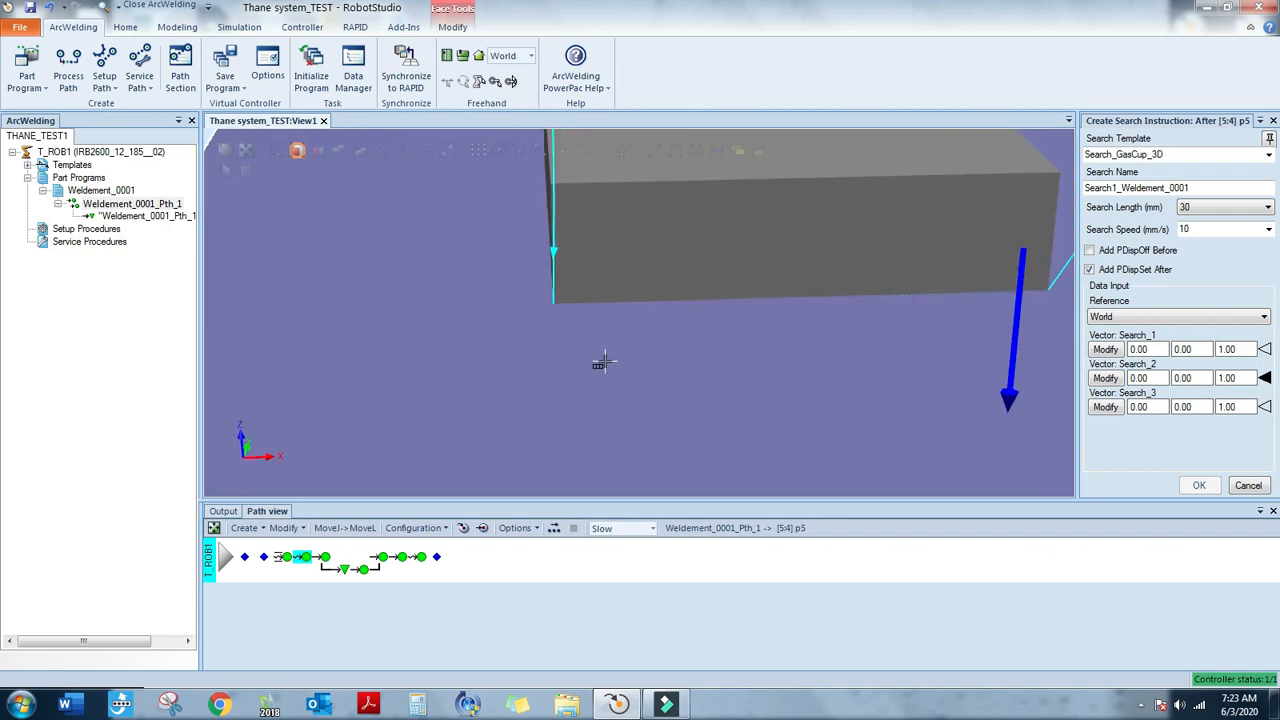
{"action": "left_click", "coordinate": [556, 418]}
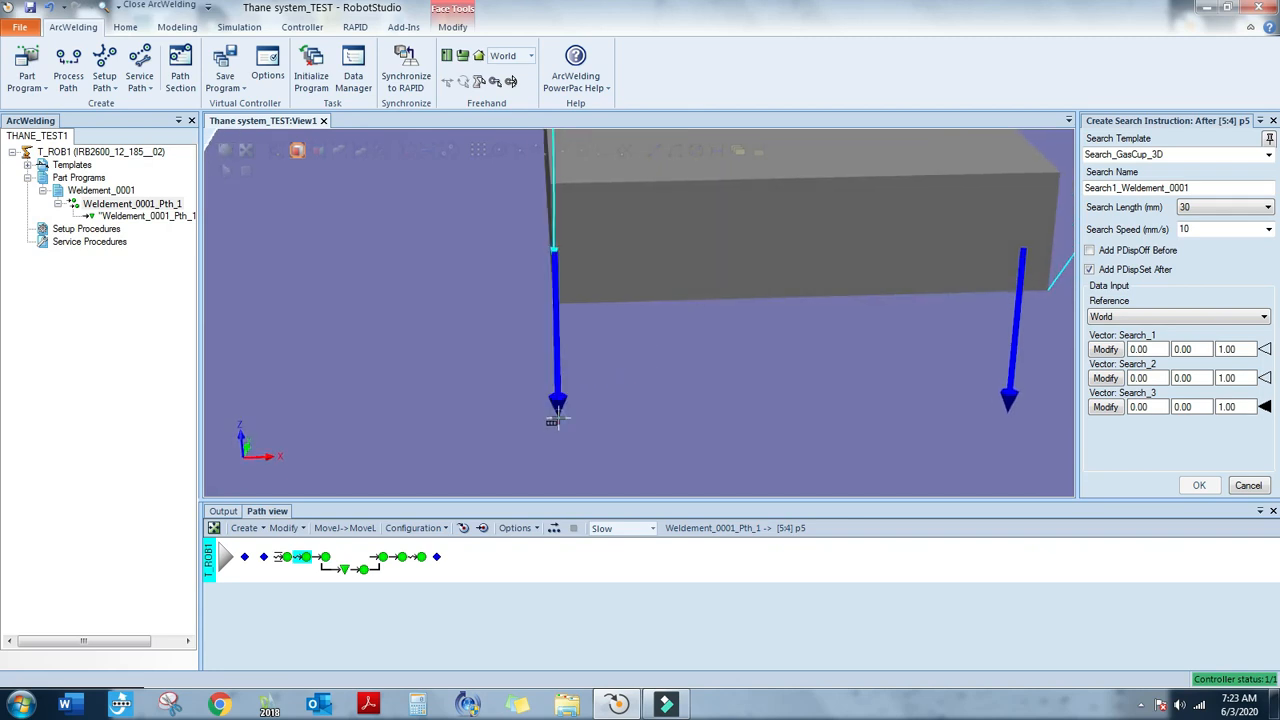
{"action": "left_click", "coordinate": [1264, 350]}
{"action": "left_click", "coordinate": [556, 418]}
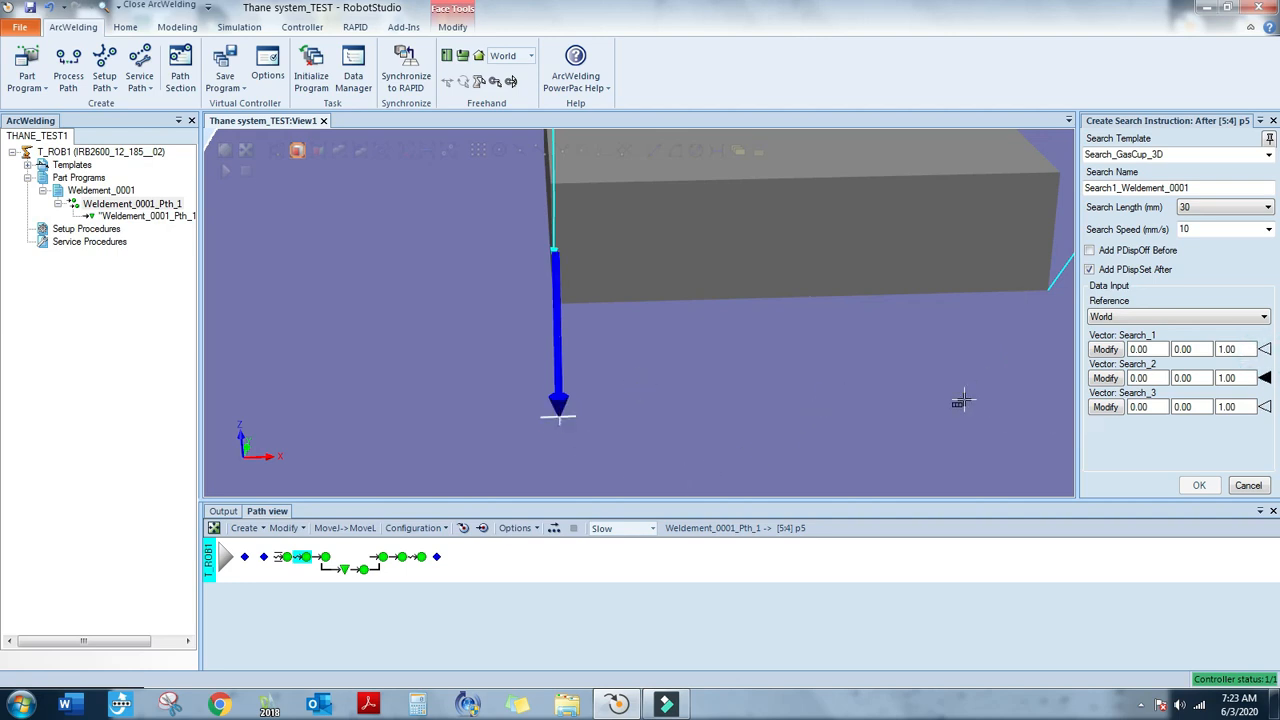
Define Search_2 on the block's long weld-side face and Search_3 on the adjacent end face, and accept the search instruction
{"action": "left_click_drag", "start_coordinate": [900, 371], "coordinate": [901, 361], "text": "ctrl+shift"}
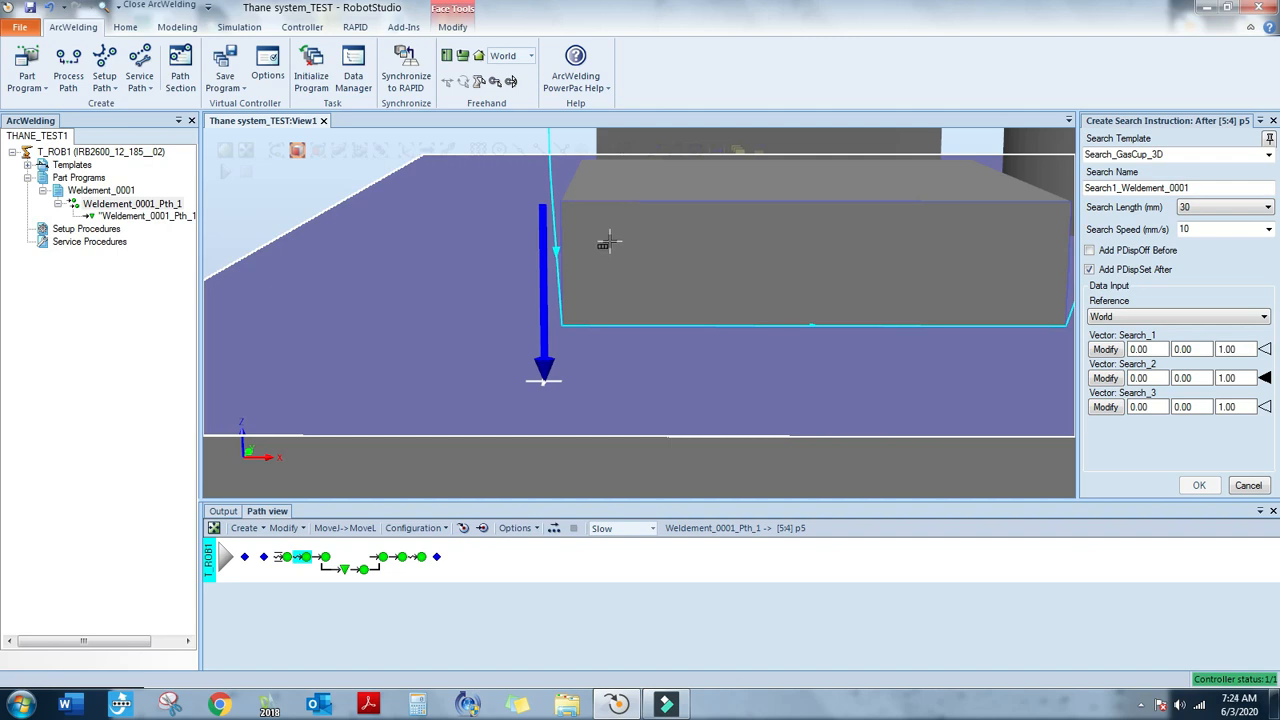
{"action": "left_click", "coordinate": [610, 242]}
{"action": "left_click_drag", "start_coordinate": [600, 329], "coordinate": [630, 380], "text": "ctrl+shift"}
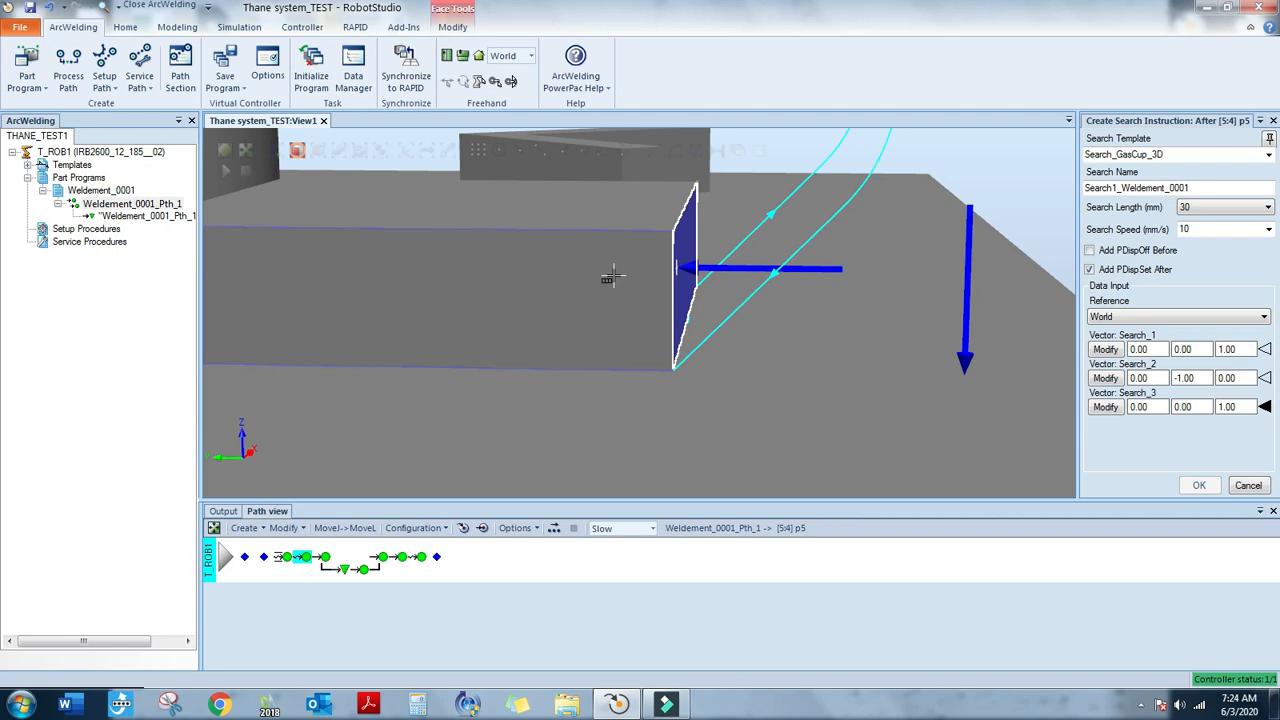
{"action": "left_click_drag", "start_coordinate": [672, 404], "coordinate": [686, 400], "text": "ctrl+shift"}
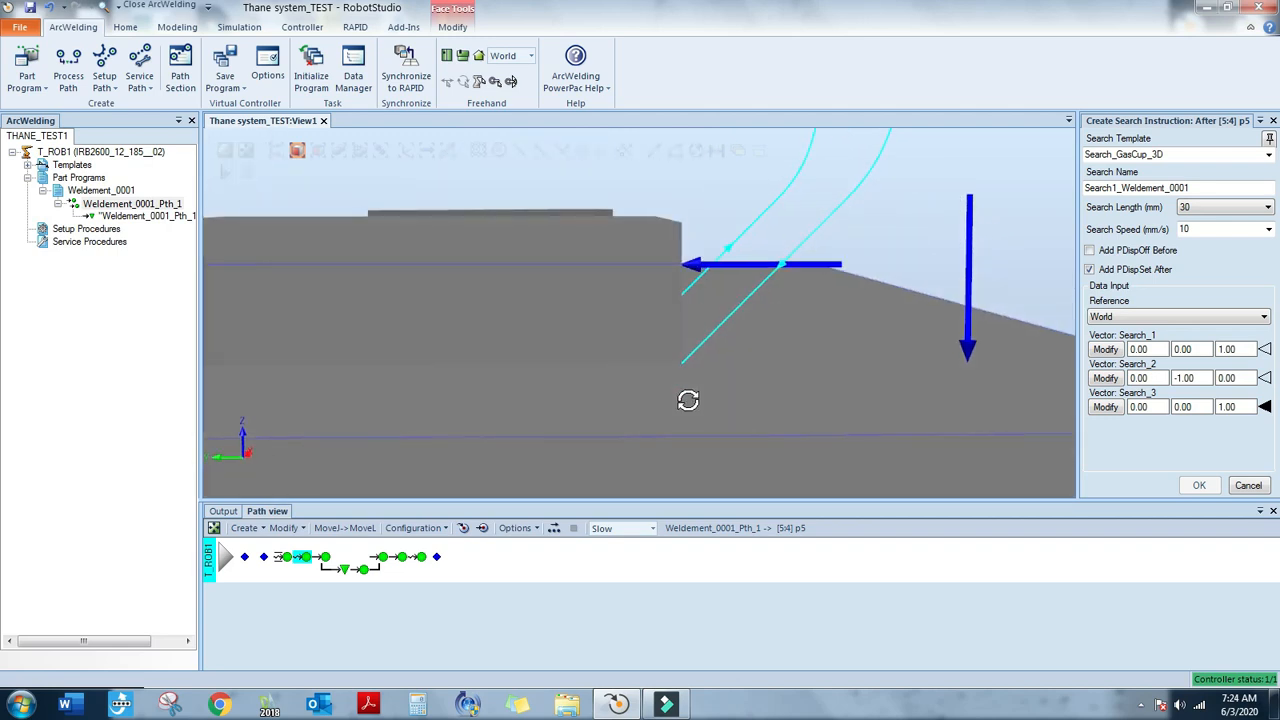
{"action": "left_click", "coordinate": [620, 272]}
{"action": "left_click_drag", "start_coordinate": [829, 351], "coordinate": [771, 347], "text": "ctrl+shift"}
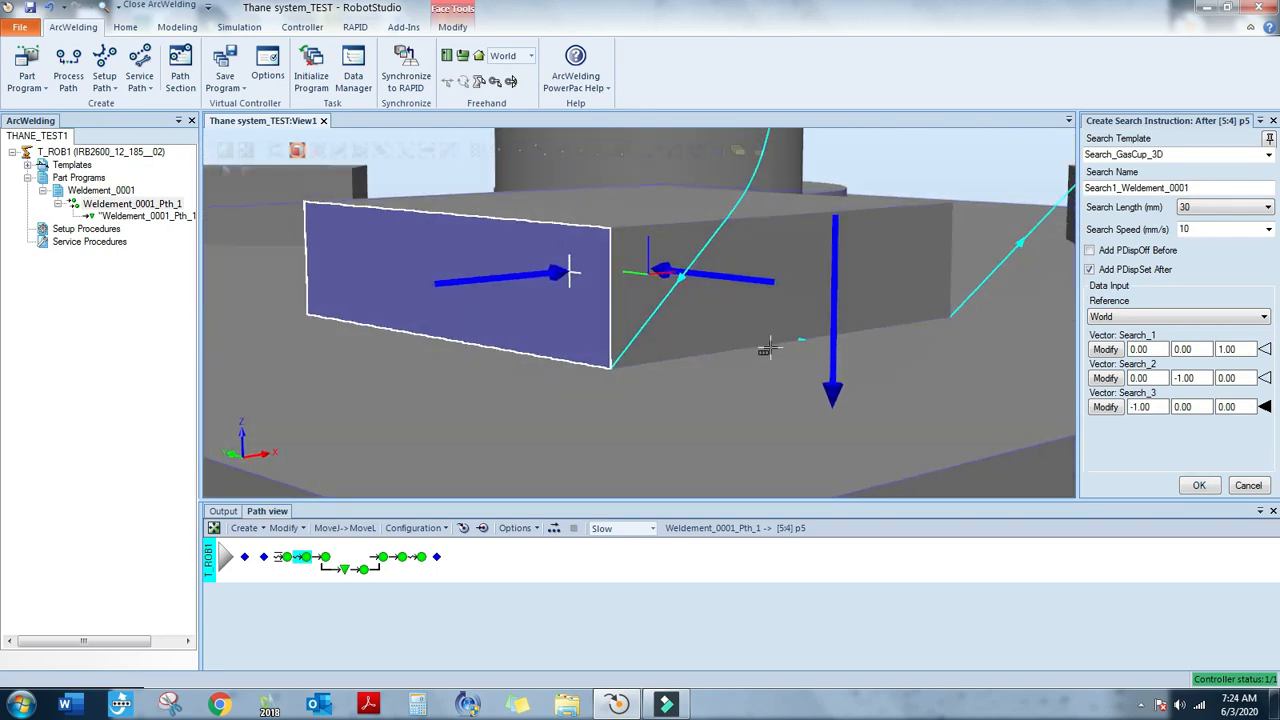
{"action": "left_click", "coordinate": [1199, 486]}
Compare targets p13 and p15 of the first search in the path
{"action": "left_click_drag", "start_coordinate": [988, 406], "coordinate": [340, 556], "text": "ctrl+shift"}
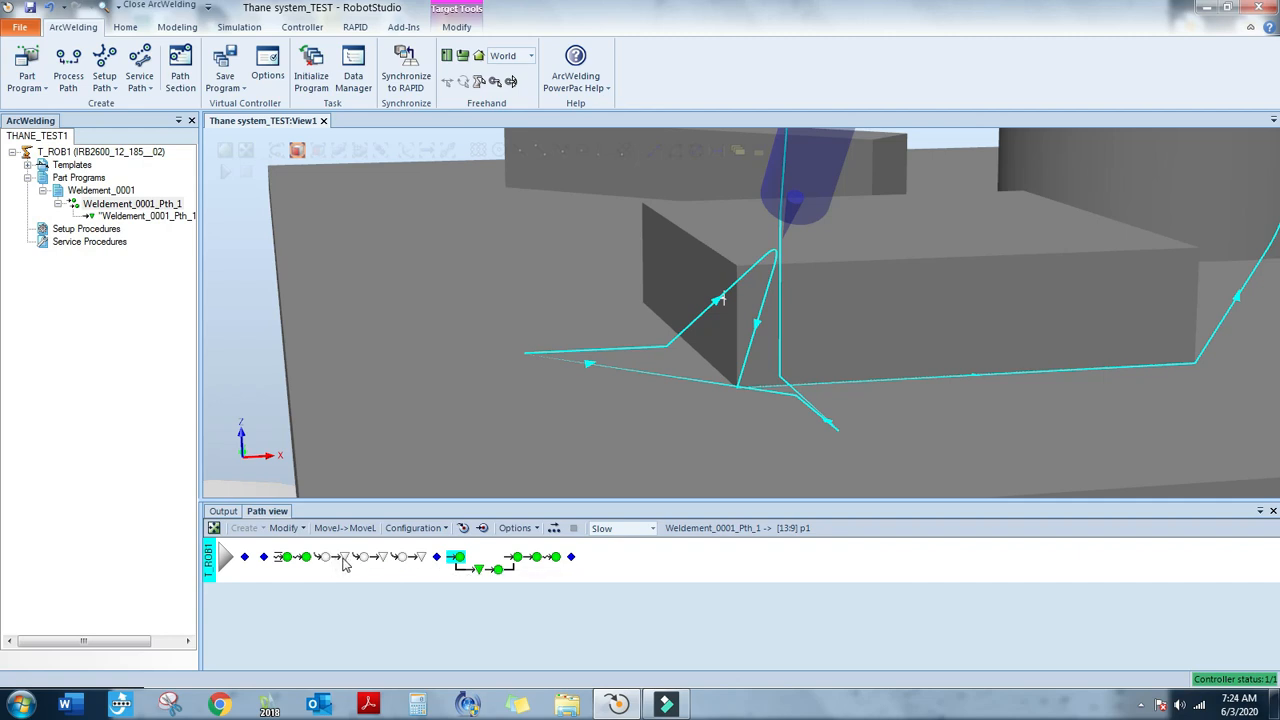
{"action": "left_click", "coordinate": [341, 557]}
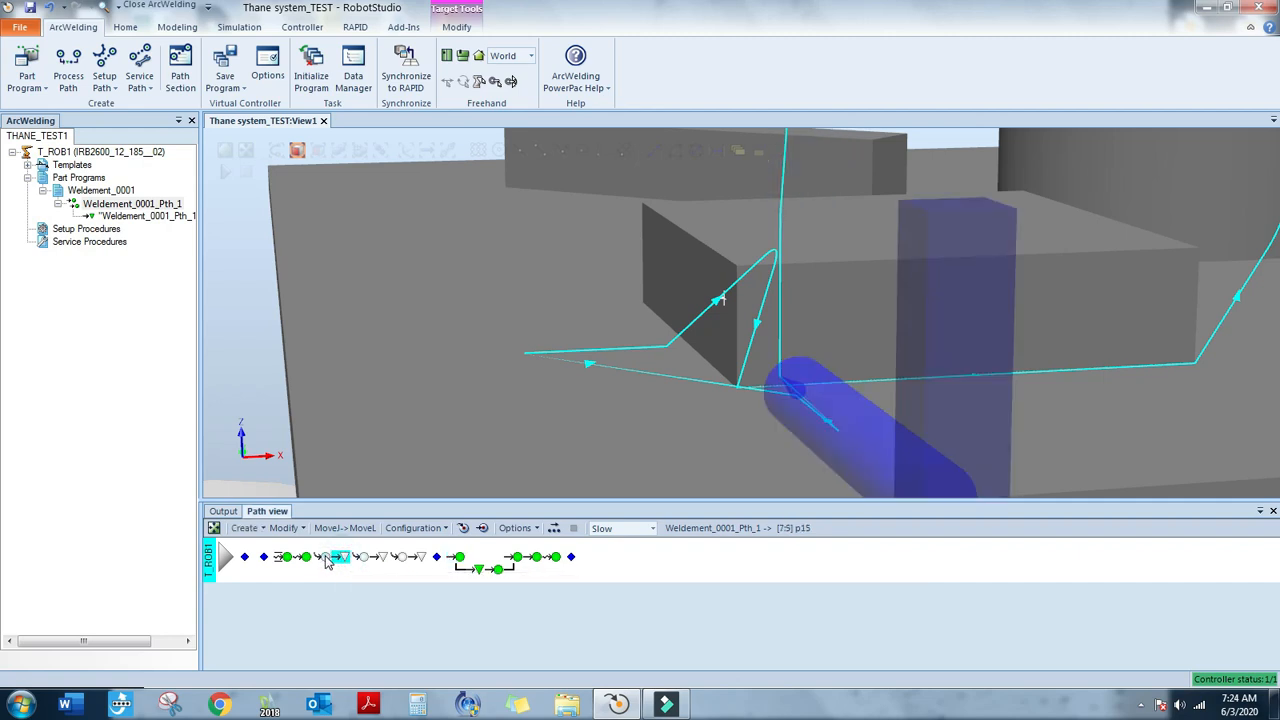
{"action": "left_click", "coordinate": [325, 557]}
{"action": "left_click", "coordinate": [341, 558]}
{"action": "left_click", "coordinate": [328, 560]}
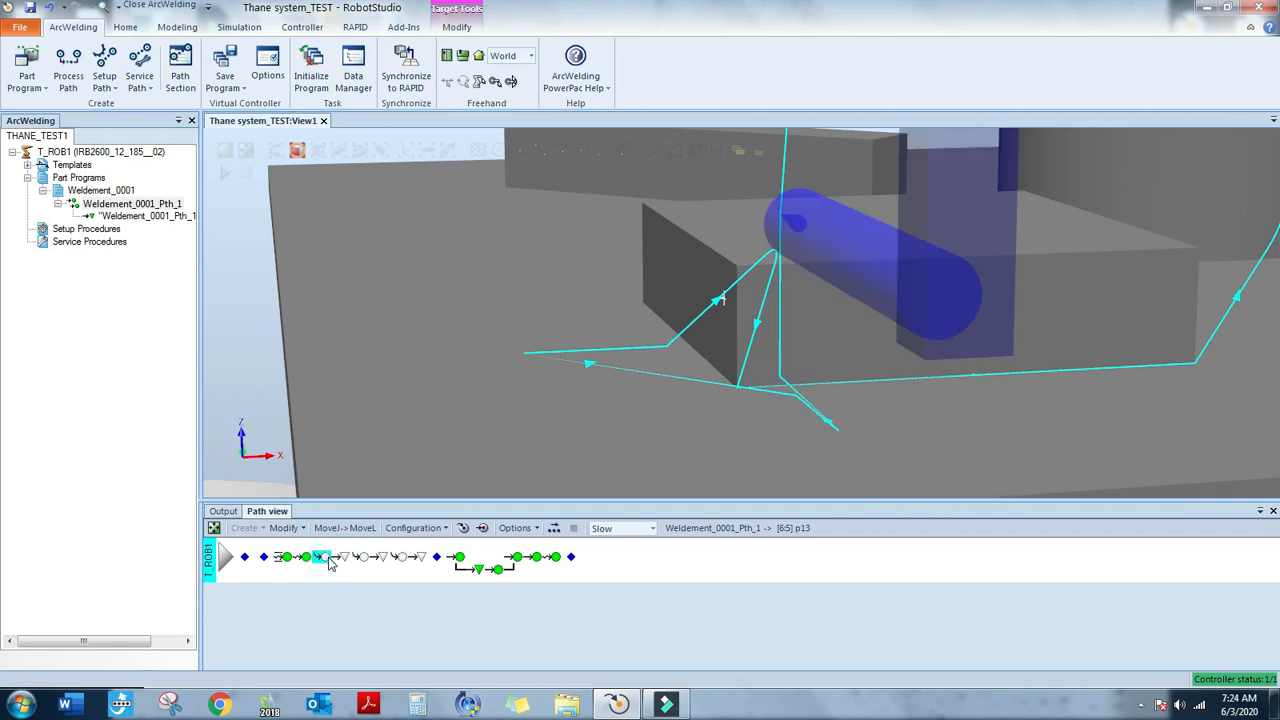
Open search target p15 for modification and move the robot to it to check the torch against the plate
{"action": "left_click", "coordinate": [342, 558]}
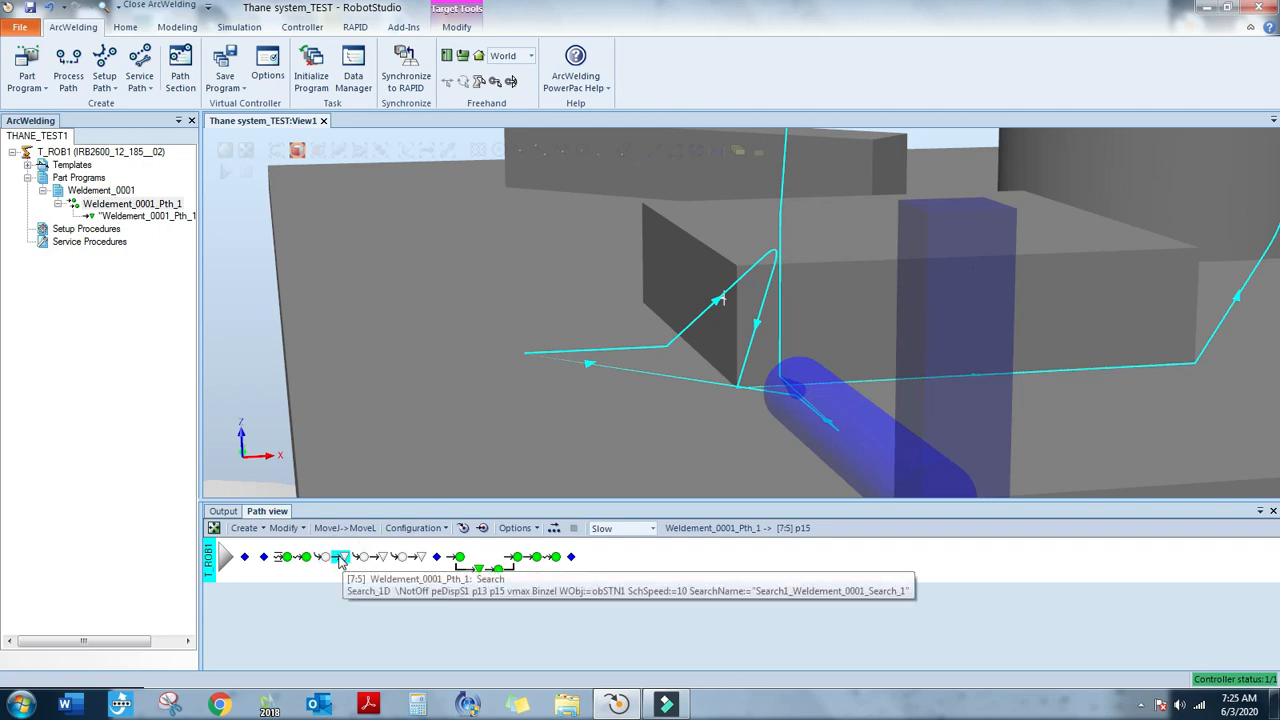
{"action": "left_click", "coordinate": [284, 528]}
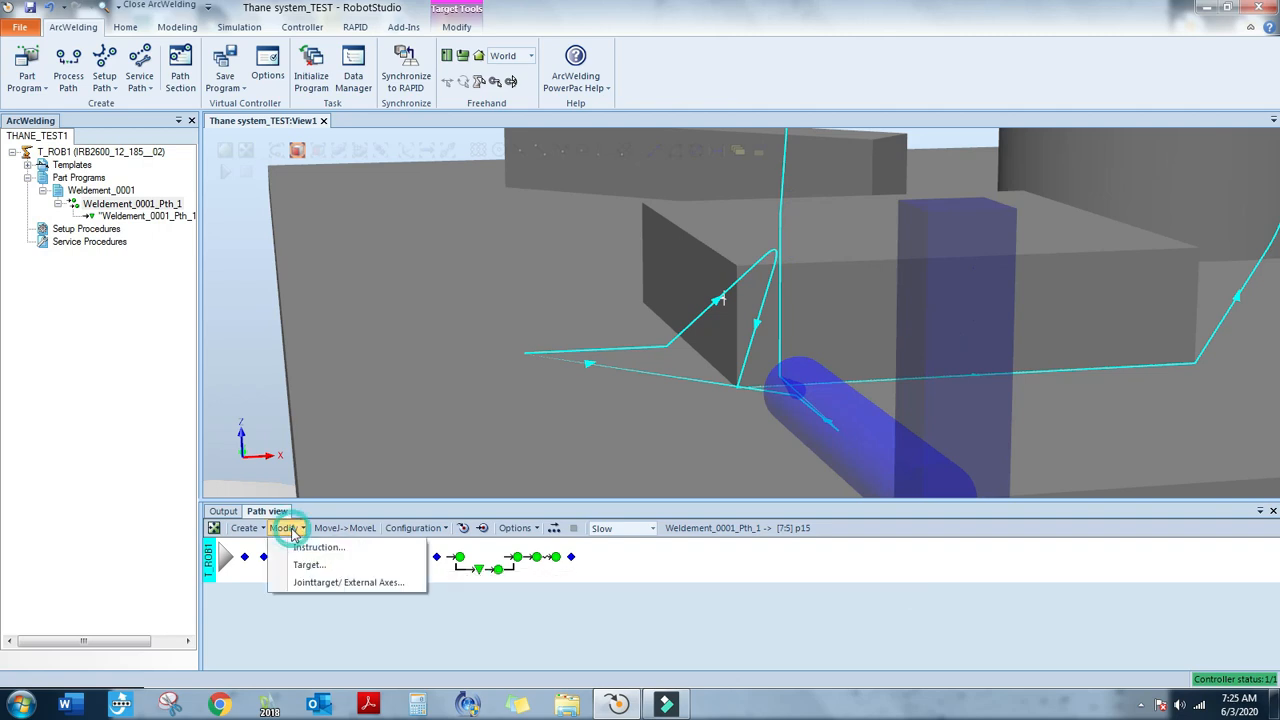
{"action": "left_click", "coordinate": [330, 565]}
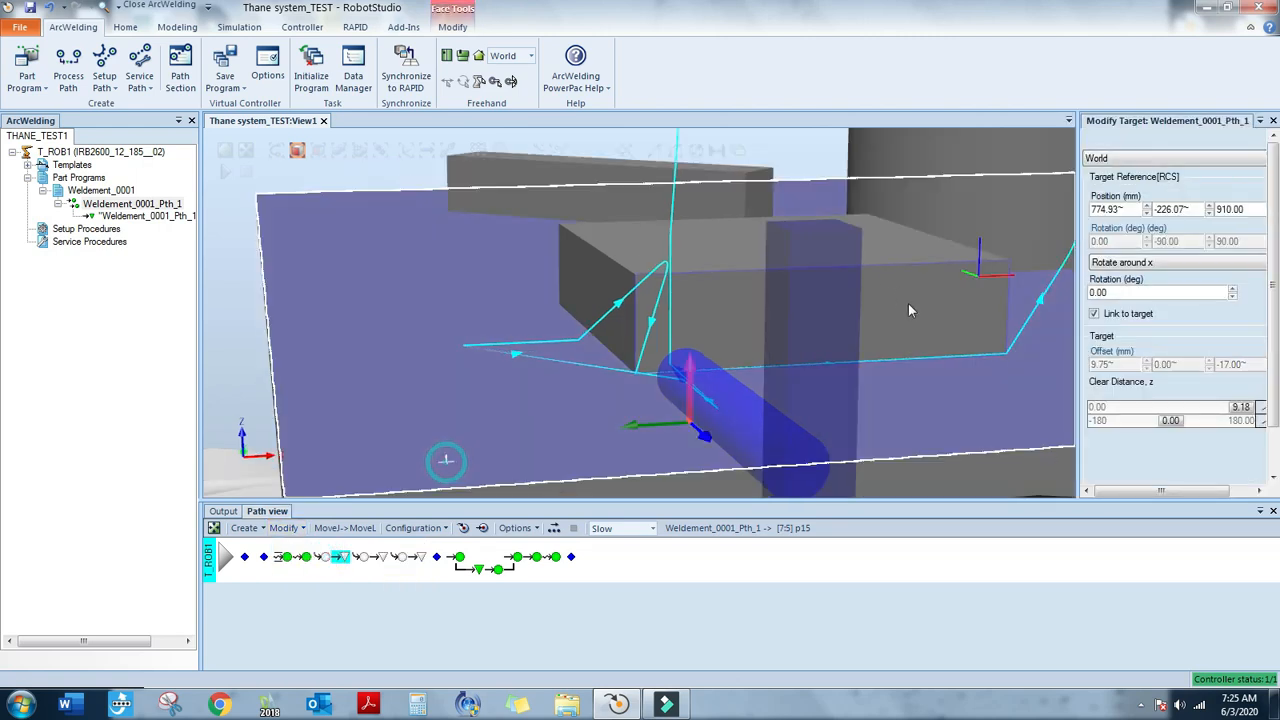
{"action": "left_click_drag", "start_coordinate": [699, 307], "coordinate": [761, 298], "text": "ctrl+shift"}
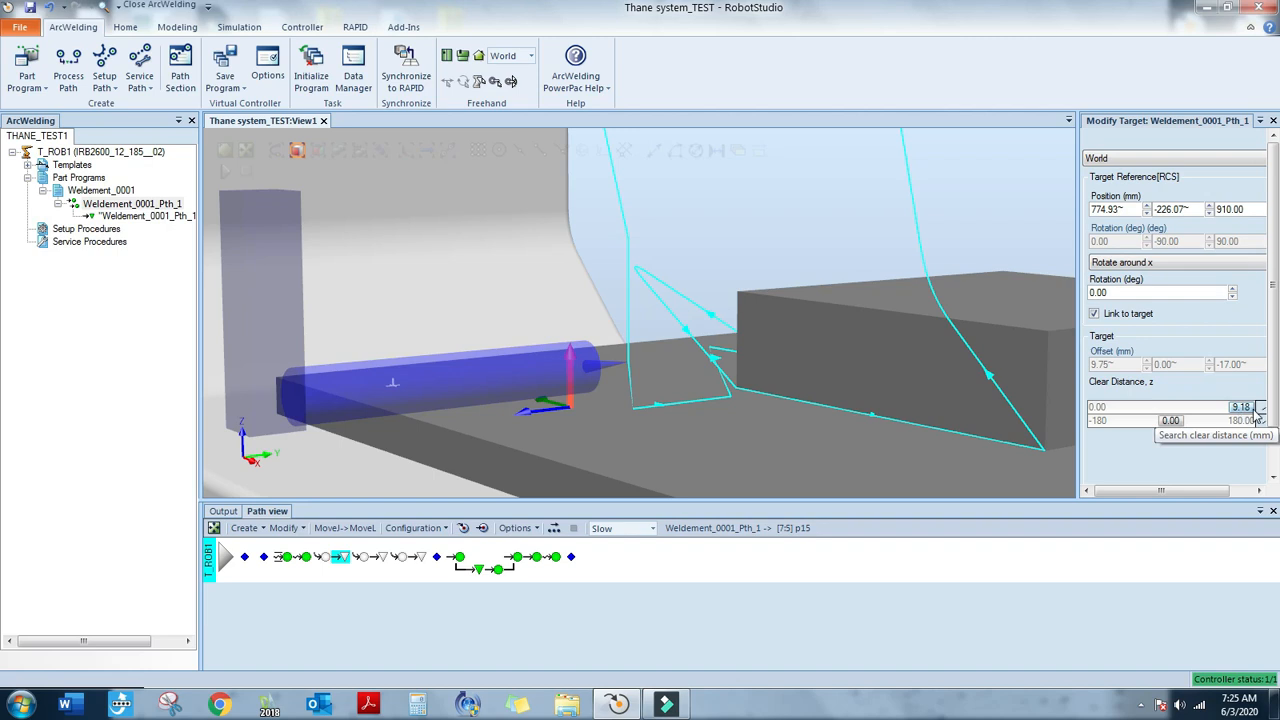
{"action": "left_click", "coordinate": [465, 529]}
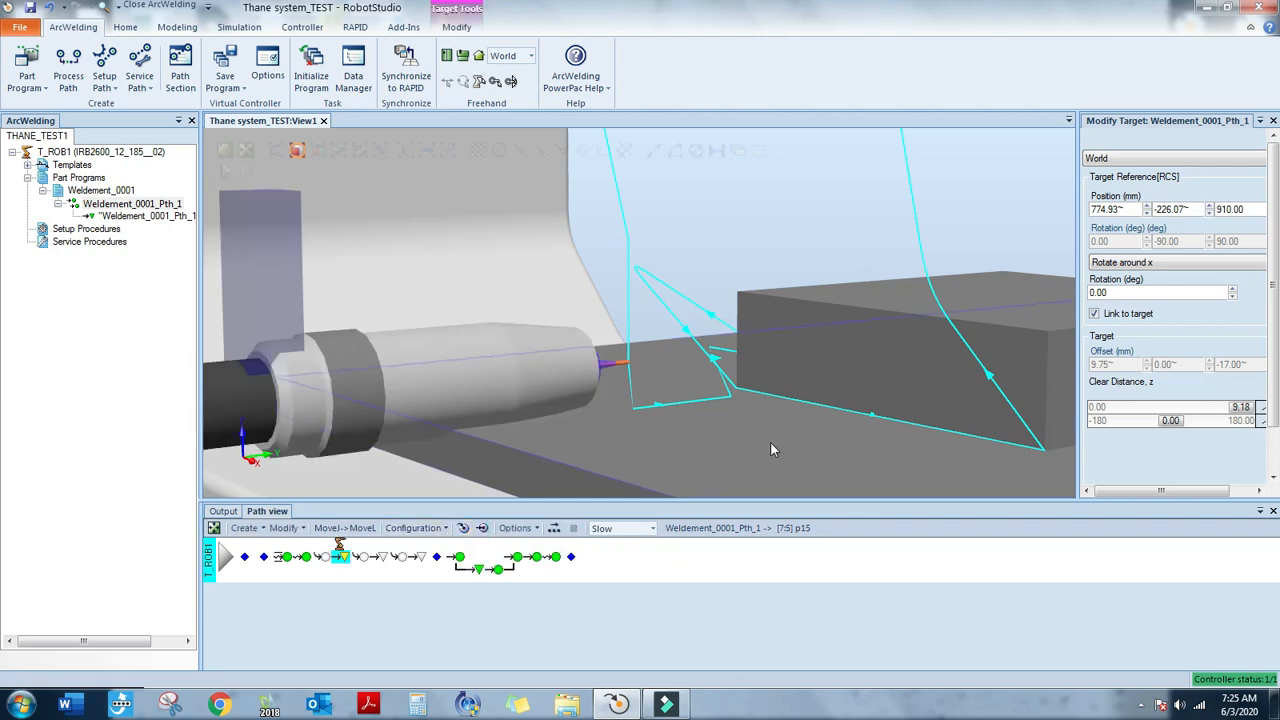
{"action": "left_click_drag", "start_coordinate": [780, 442], "coordinate": [736, 430], "text": "ctrl+shift"}
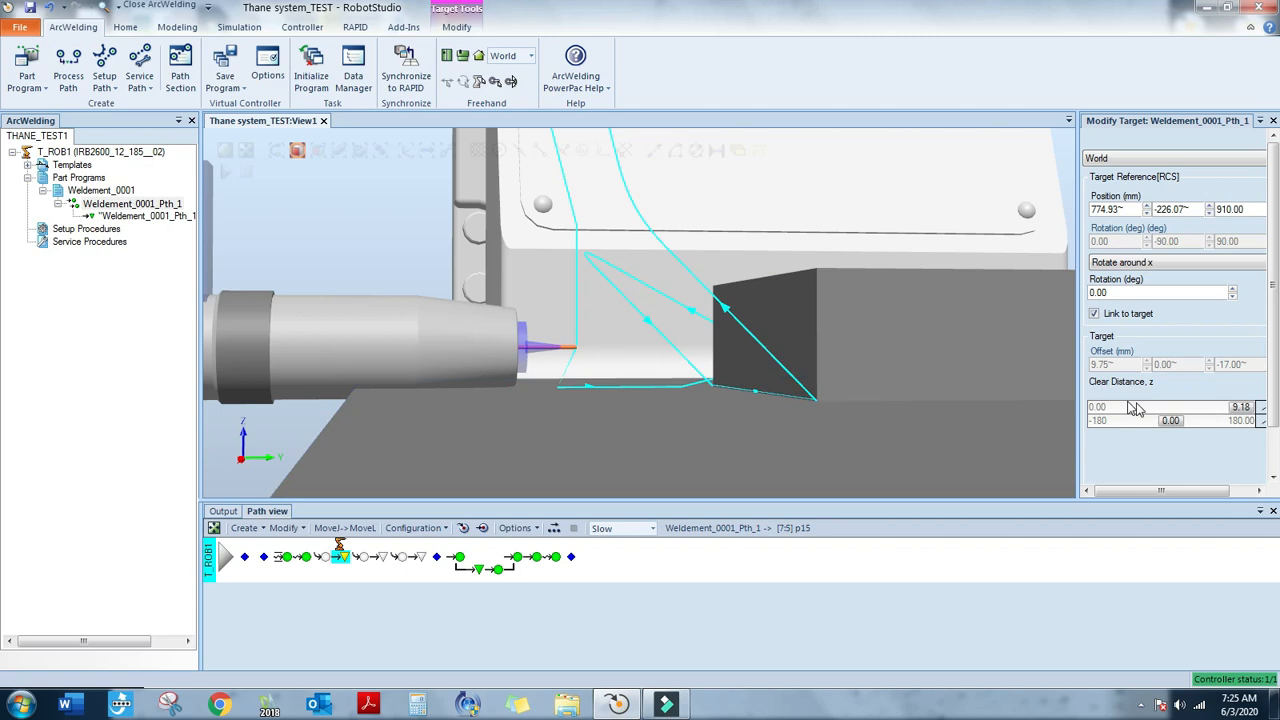
Set the clear distance of search target p15 to 7.18, apply it, and move the robot there to check the torch against the plate
{"action": "left_click", "coordinate": [1263, 413]}
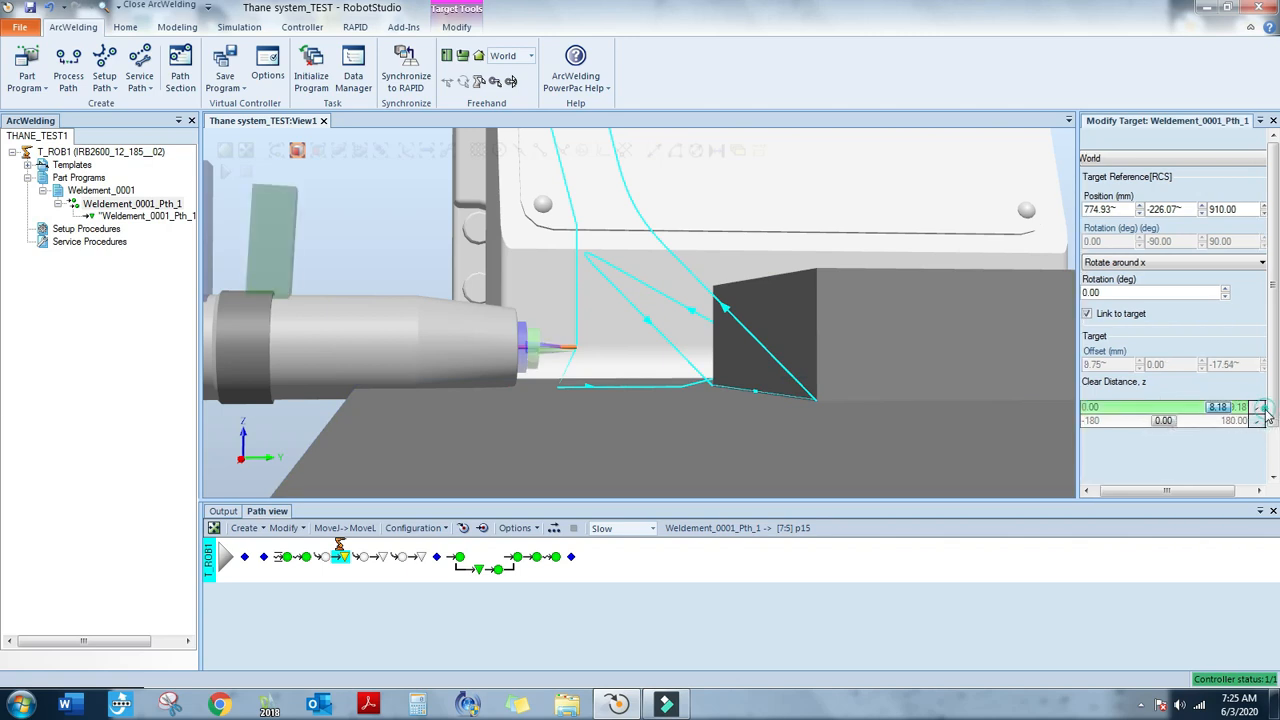
{"action": "left_click", "coordinate": [1265, 416]}
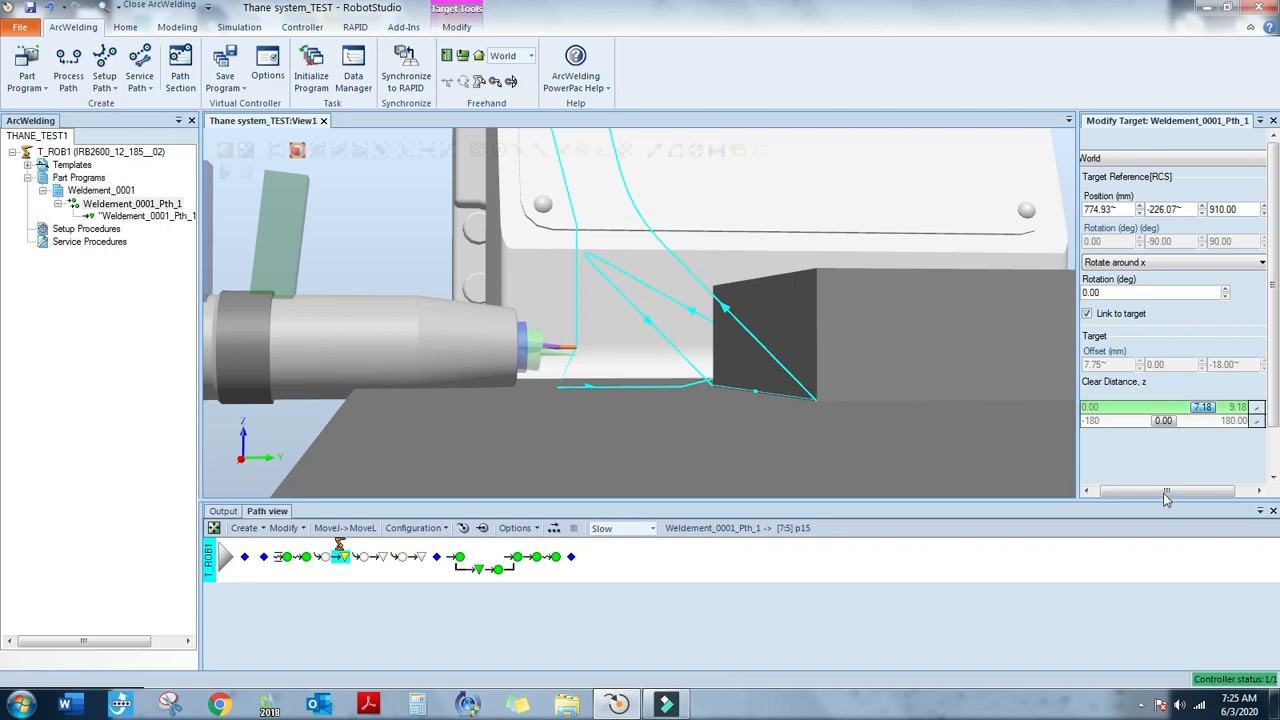
{"action": "scroll", "coordinate": [1200, 405], "scroll_direction": "down", "scroll_amount": 1}
{"action": "left_click", "coordinate": [1207, 476]}
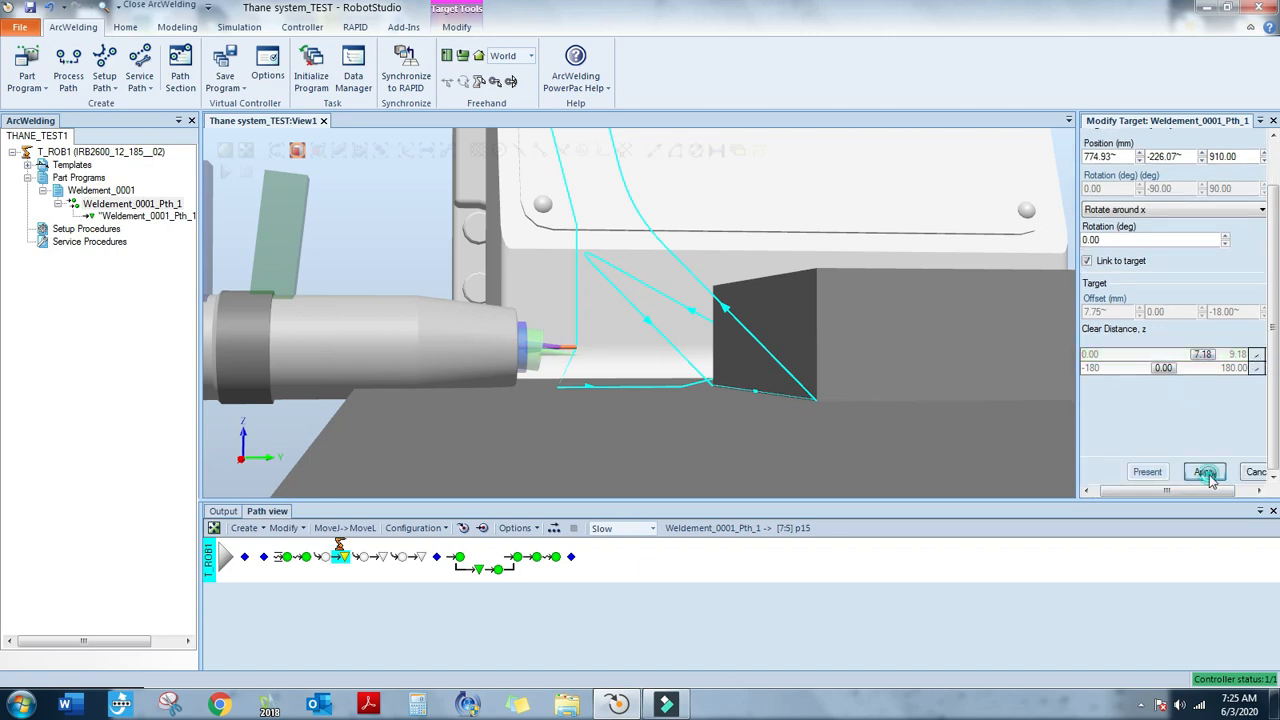
{"action": "left_click", "coordinate": [463, 529]}
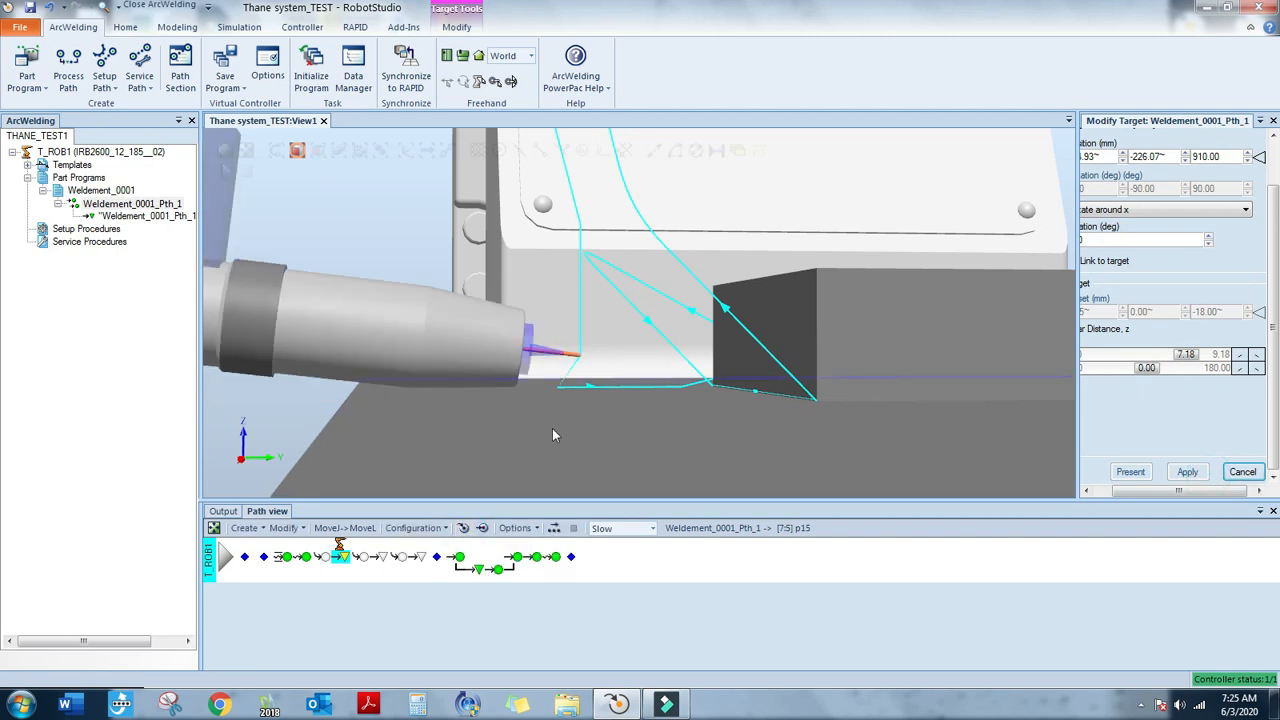
{"action": "left_click_drag", "start_coordinate": [561, 431], "coordinate": [559, 413], "text": "ctrl"}
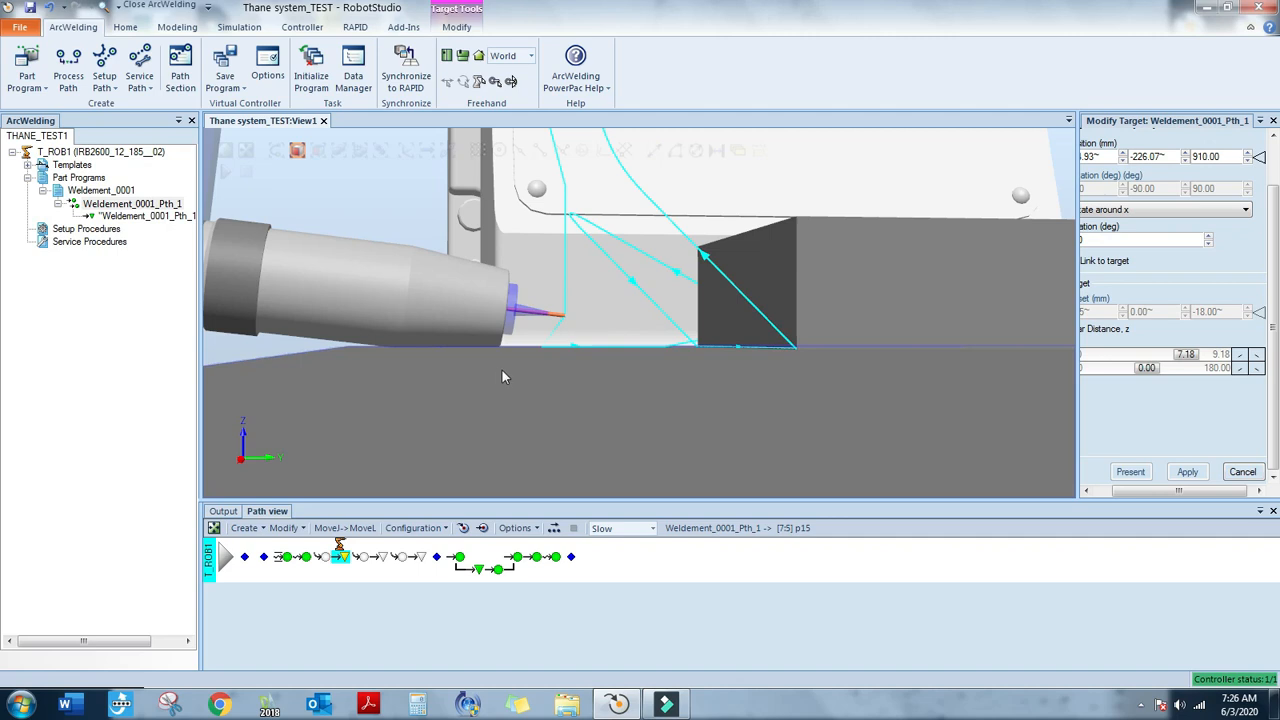
{"action": "scroll", "coordinate": [498, 385], "scroll_direction": "down", "scroll_amount": 5}
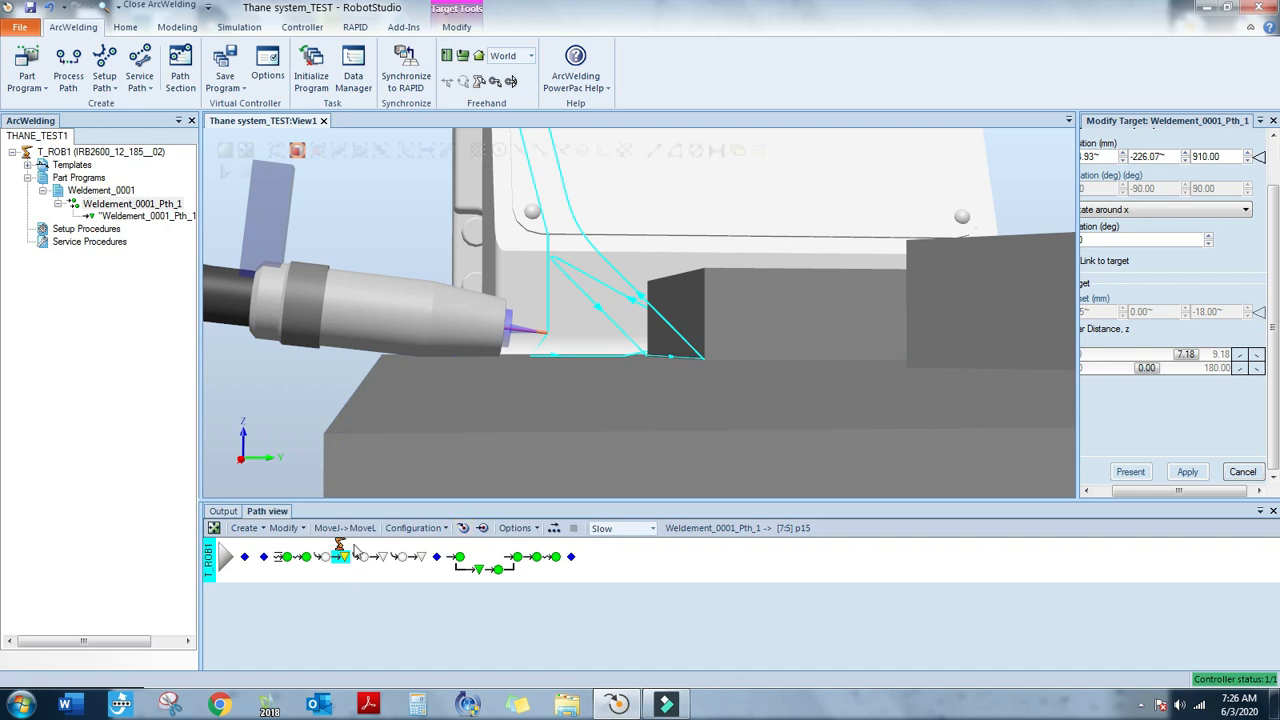
Look over search target p13, select search target p17 and set its rotation about z to 90 degrees
{"action": "left_click", "coordinate": [321, 557]}
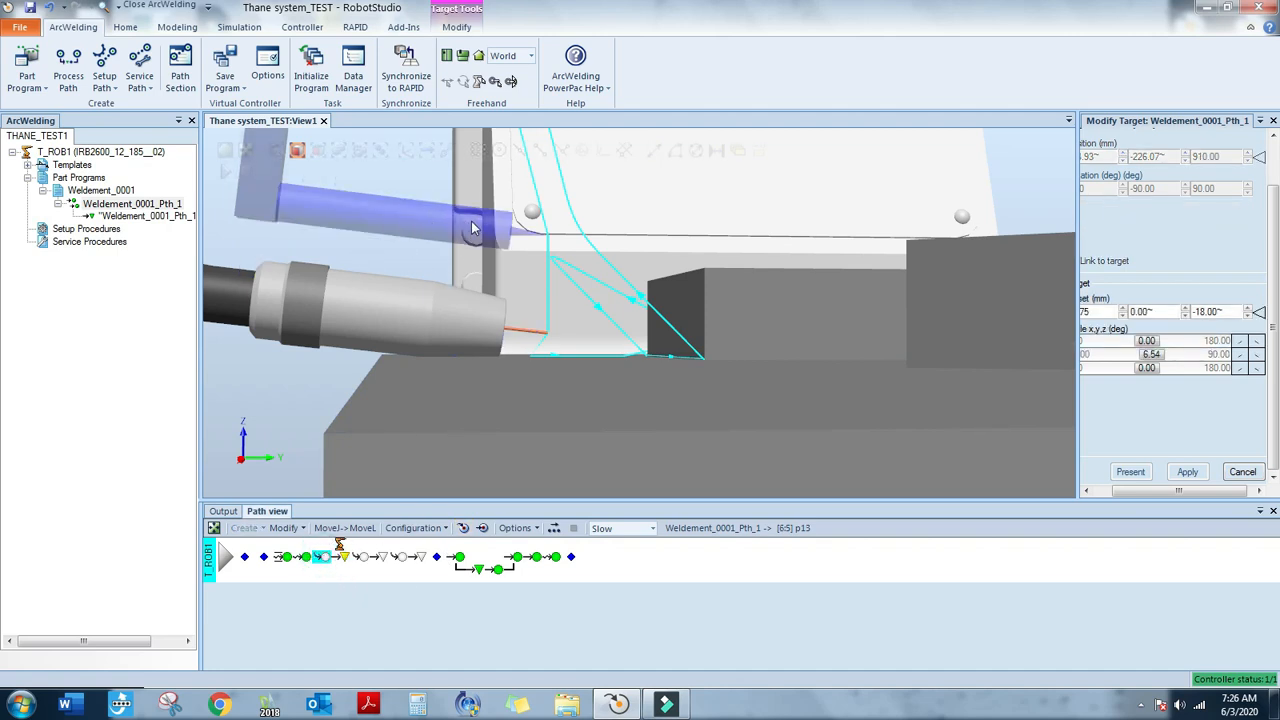
{"action": "left_click_drag", "start_coordinate": [481, 391], "coordinate": [566, 406], "text": "ctrl+shift"}
{"action": "left_click_drag", "start_coordinate": [717, 363], "coordinate": [725, 333], "text": "ctrl"}
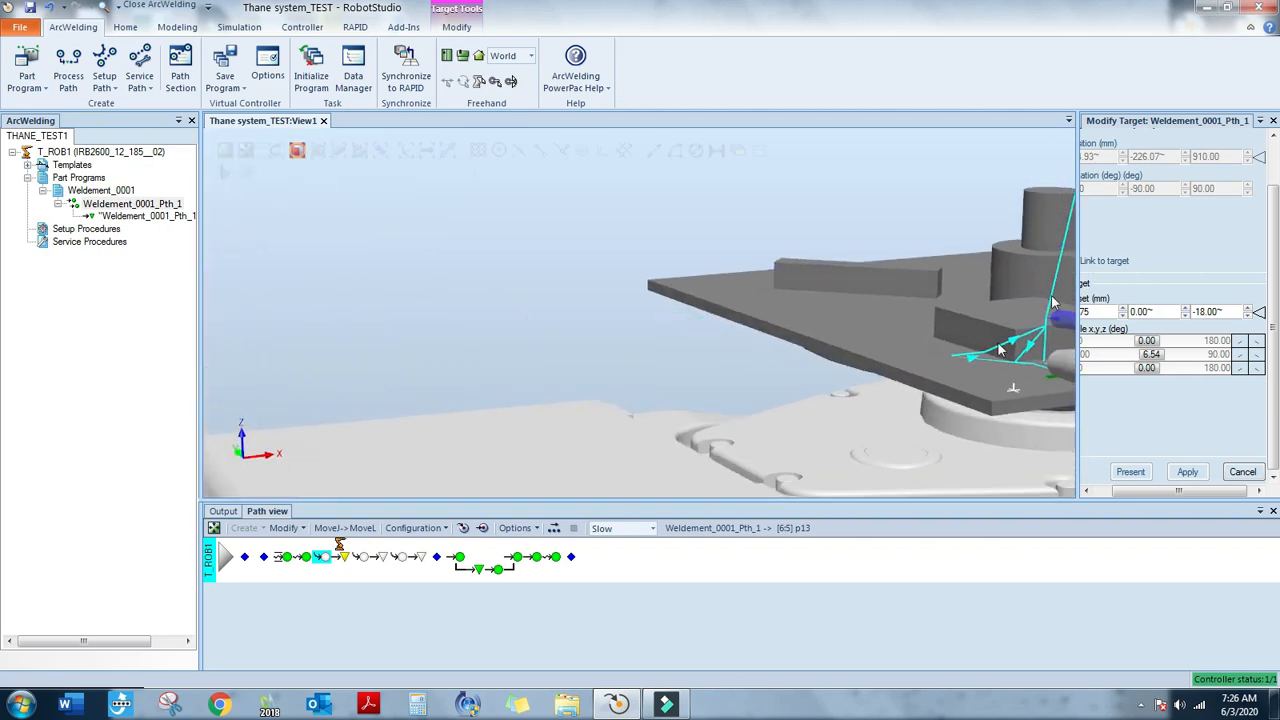
{"action": "scroll", "coordinate": [735, 360], "scroll_direction": "up", "scroll_amount": 6}
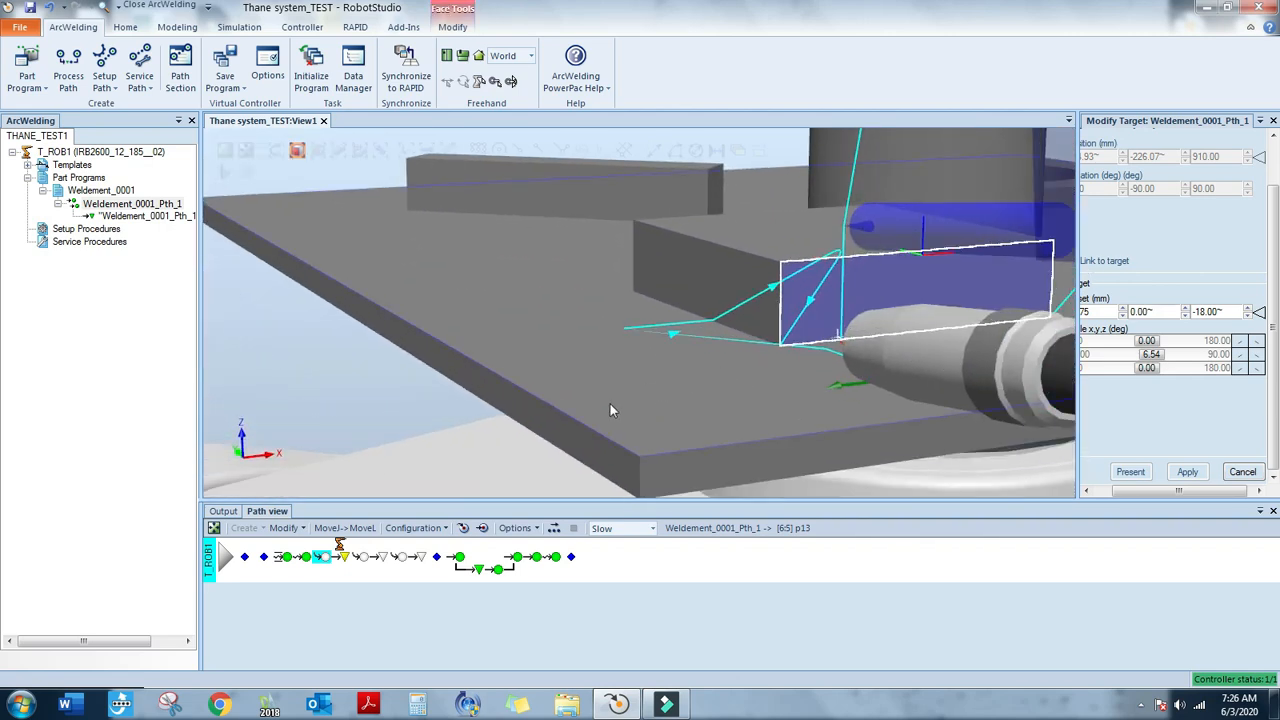
{"action": "left_click", "coordinate": [381, 557]}
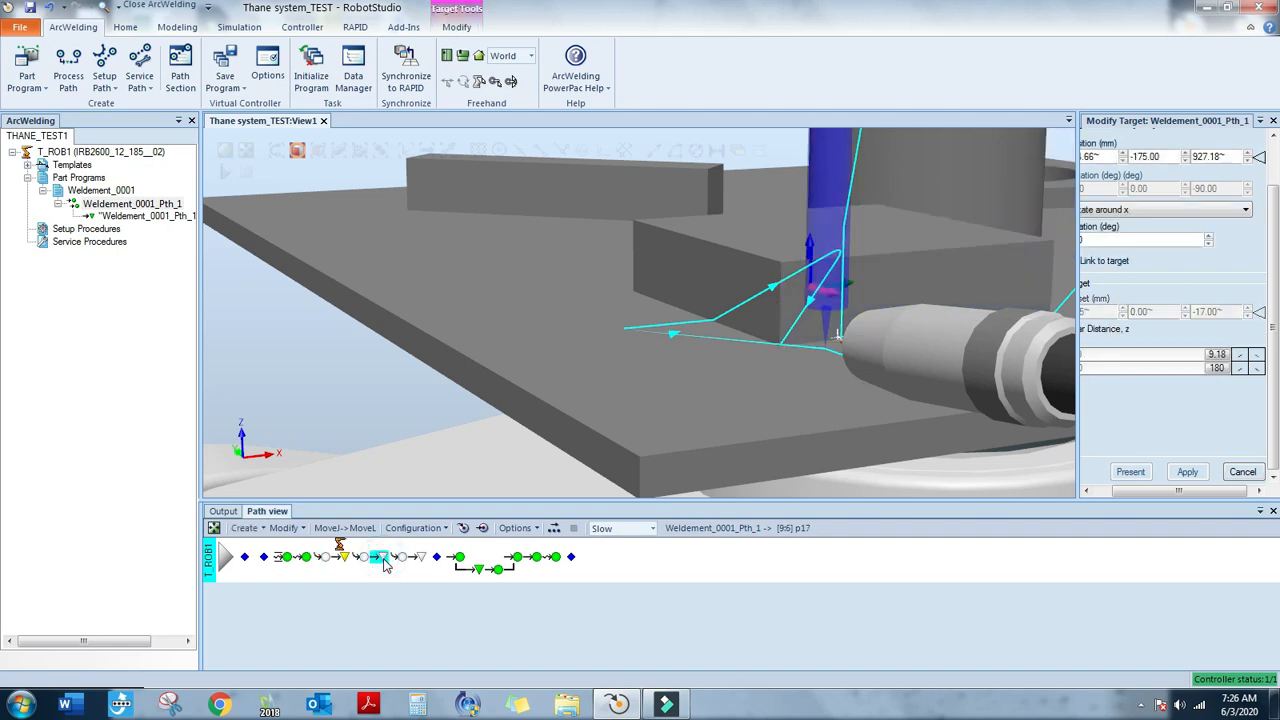
{"action": "mouse_move", "coordinate": [695, 367]}
{"action": "left_mouse_down", "text": "ctrl+shift"}
{"action": "mouse_move", "coordinate": [728, 351]}
{"action": "mouse_move", "coordinate": [680, 352]}
{"action": "left_mouse_up", "text": "ctrl+shift"}
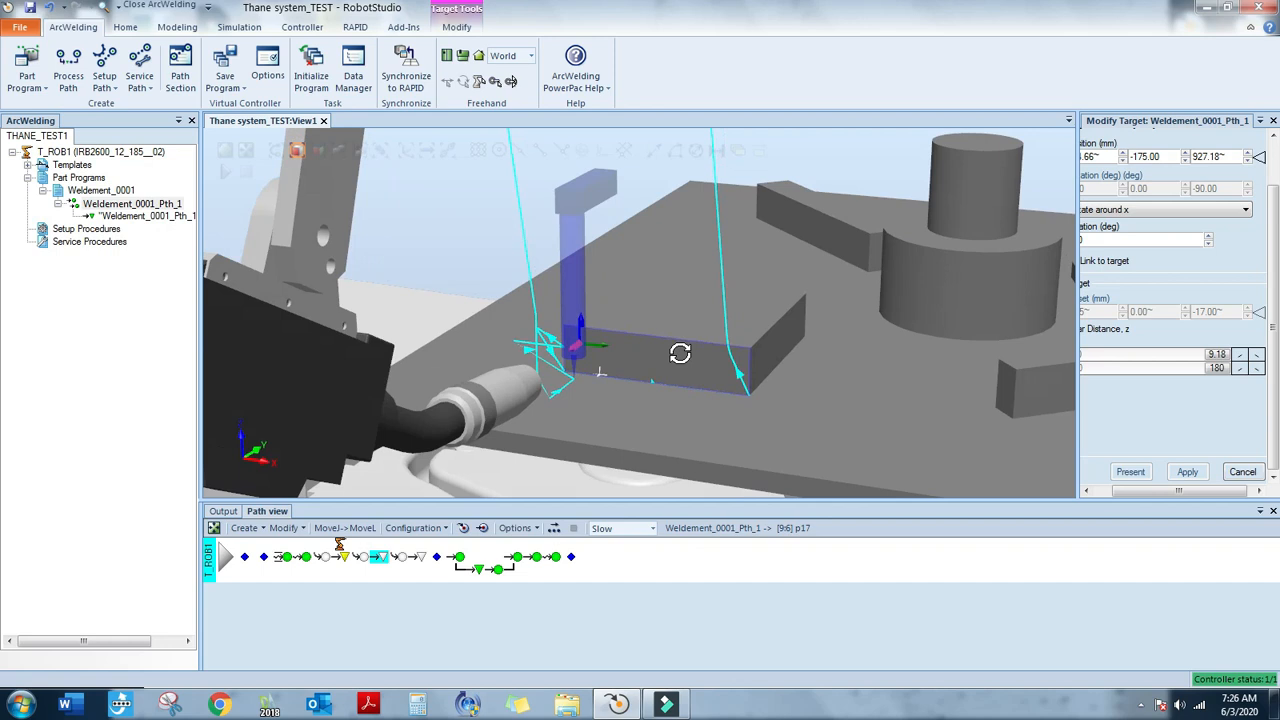
{"action": "left_click_drag", "start_coordinate": [1186, 490], "coordinate": [1162, 490]}
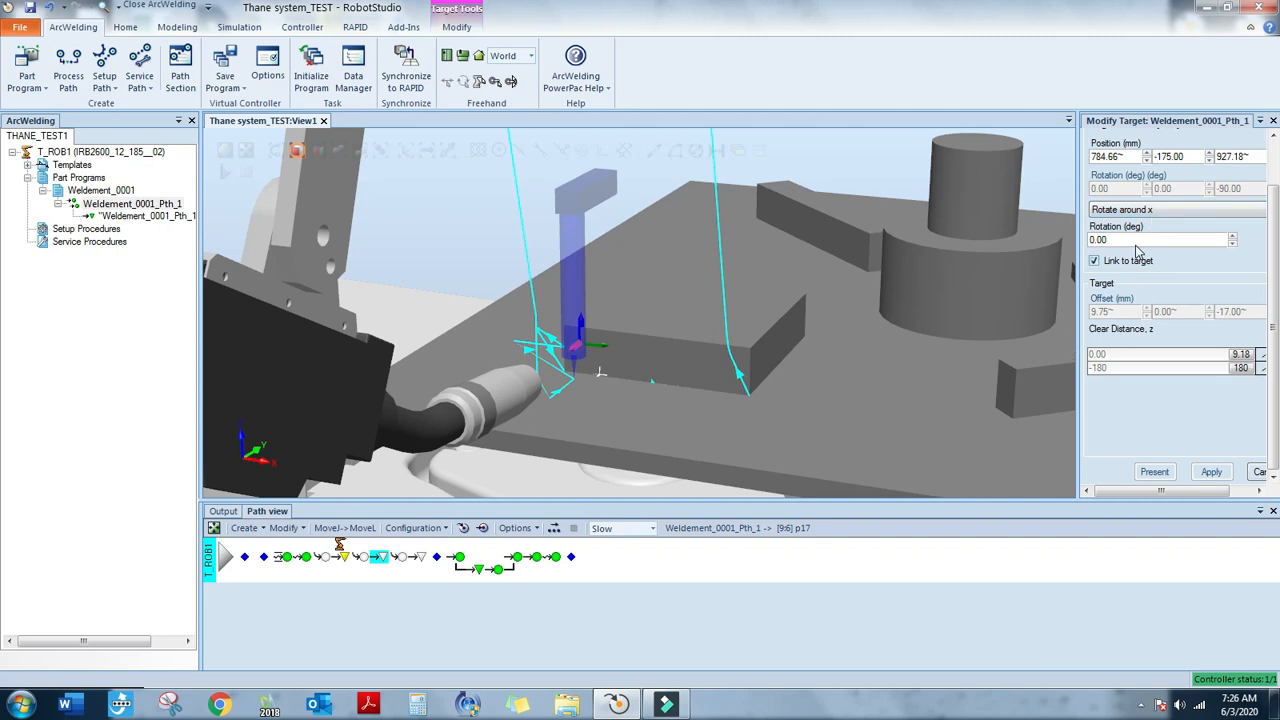
{"action": "left_click", "coordinate": [1210, 368]}
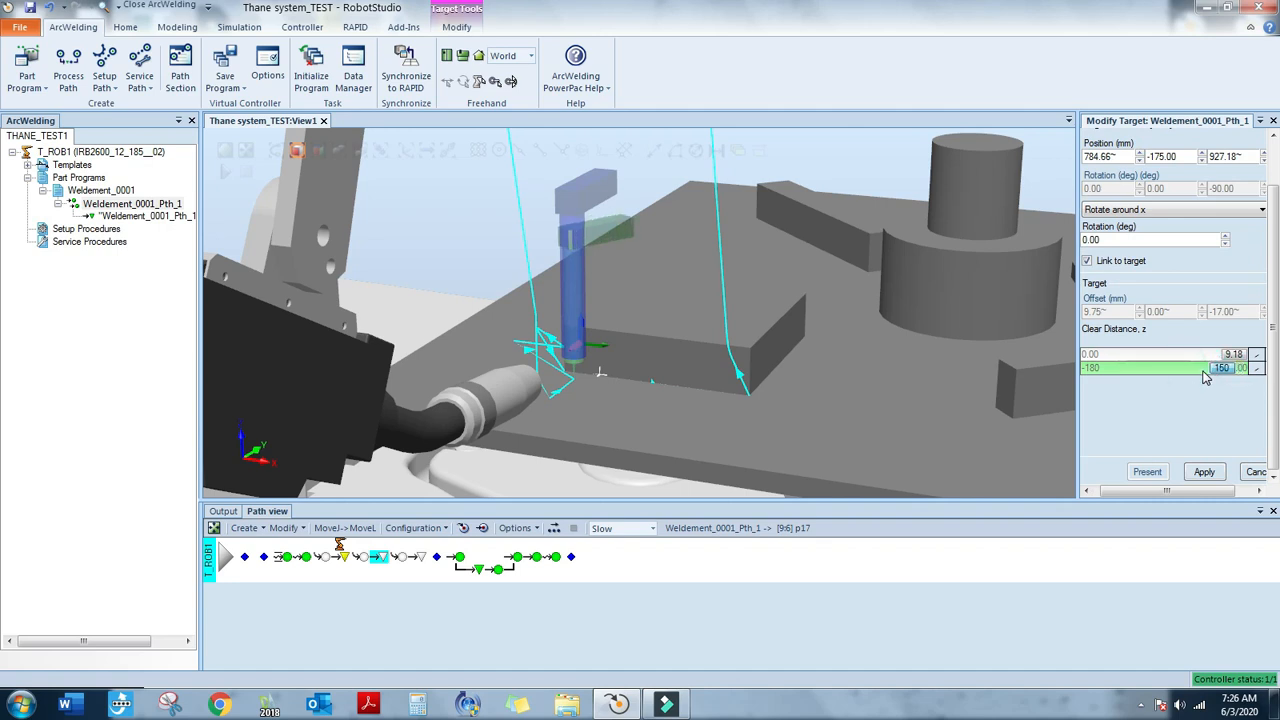
{"action": "key", "text": "Return"}
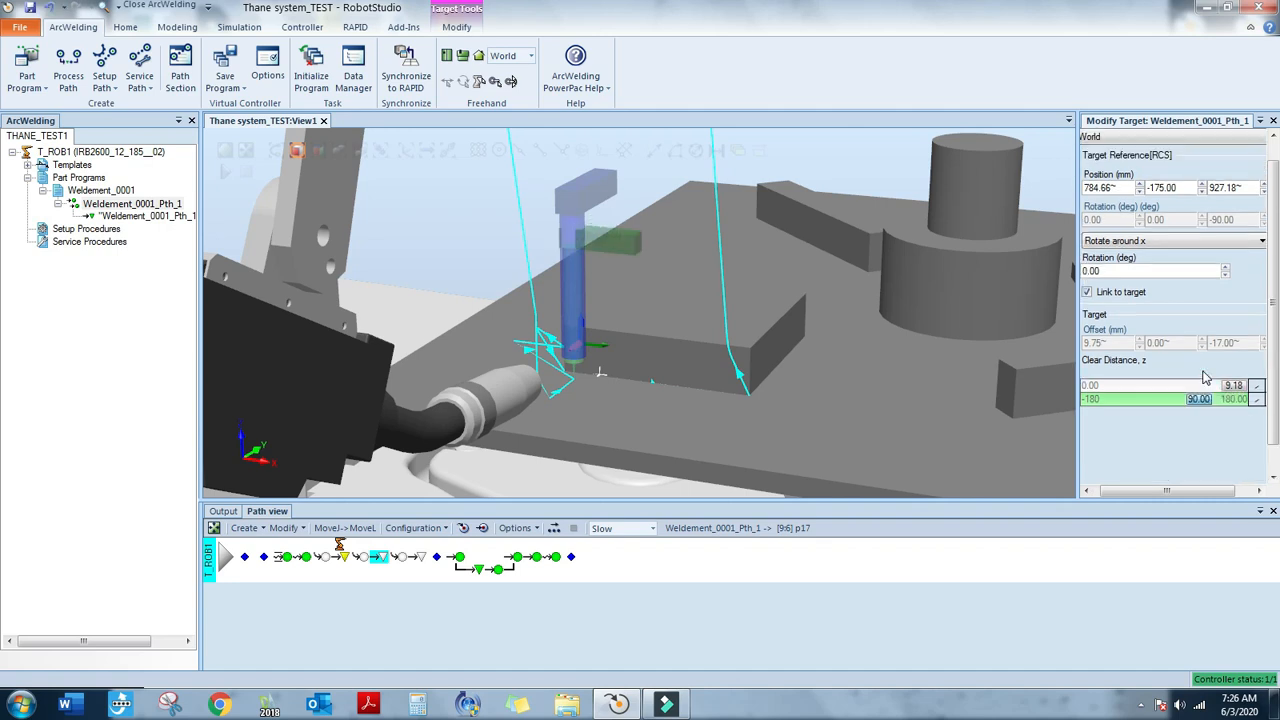
Rotate search target p17 by 45 degrees around x and apply the modification
{"action": "left_click", "coordinate": [1116, 272]}
{"action": "left_click_drag", "start_coordinate": [1093, 271], "coordinate": [1068, 272]}
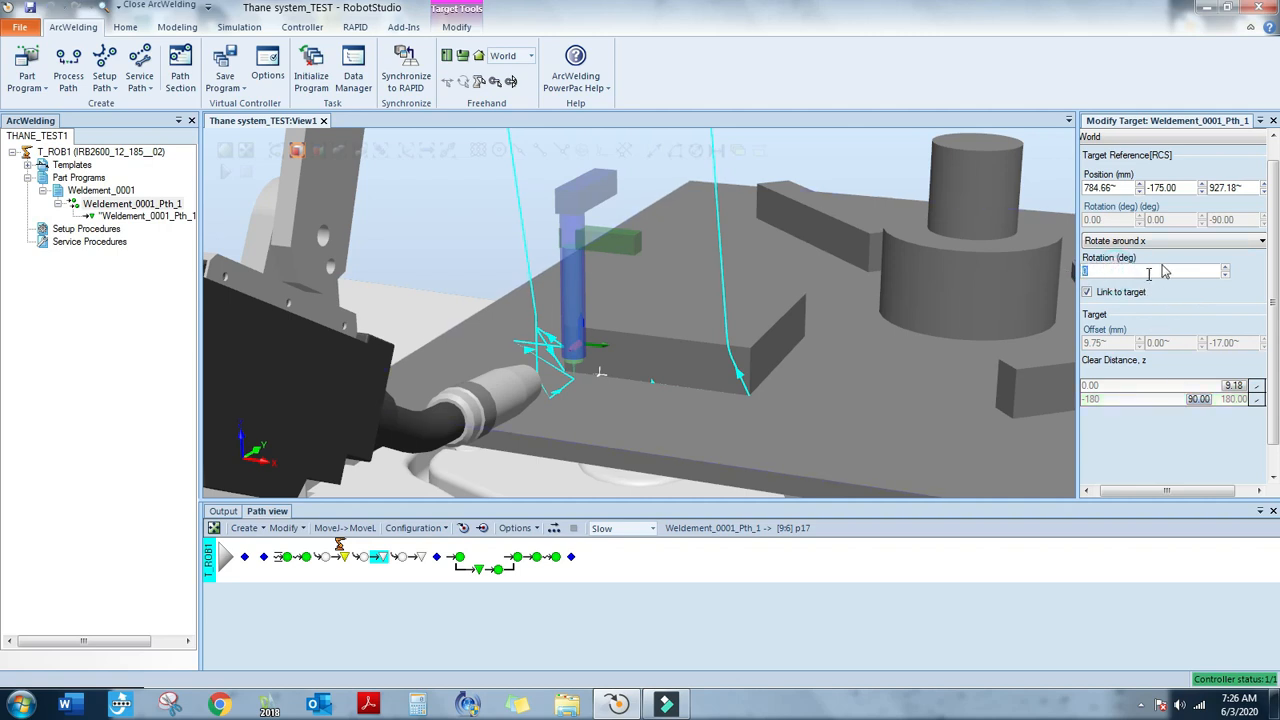
{"action": "type", "text": "45"}
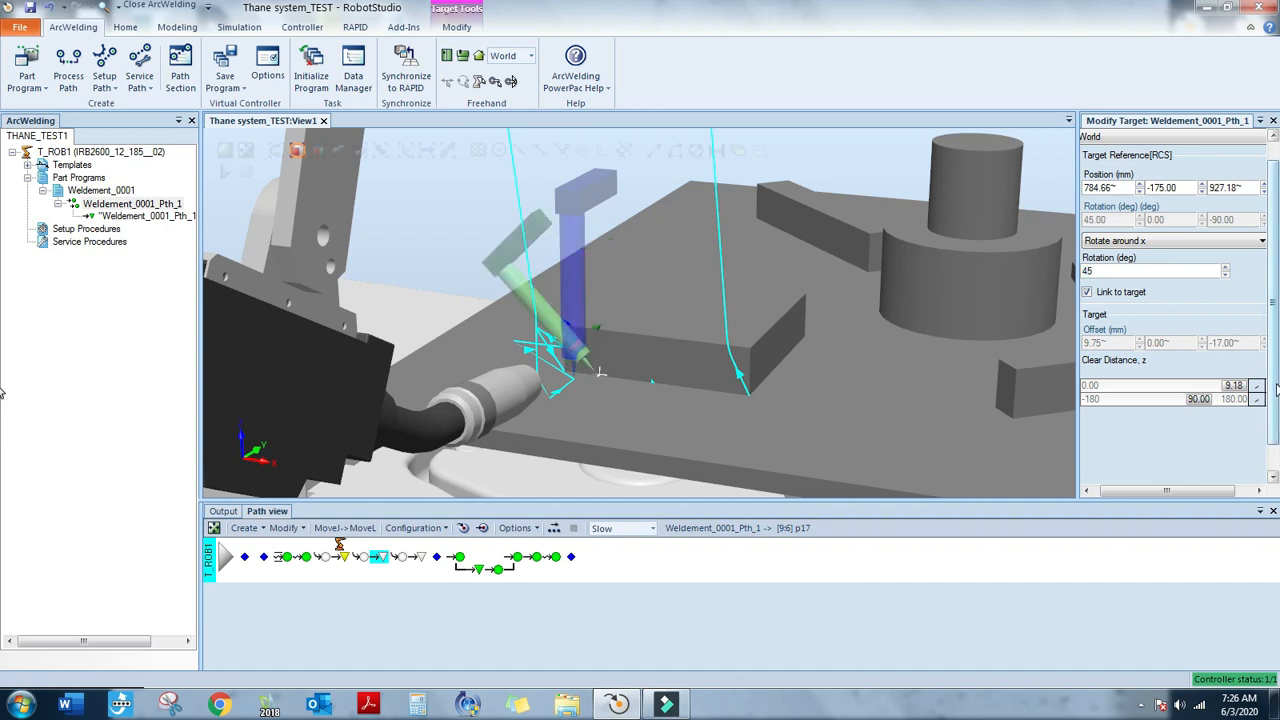
{"action": "left_click_drag", "start_coordinate": [1275, 390], "coordinate": [1275, 444]}
{"action": "left_click", "coordinate": [1212, 475]}
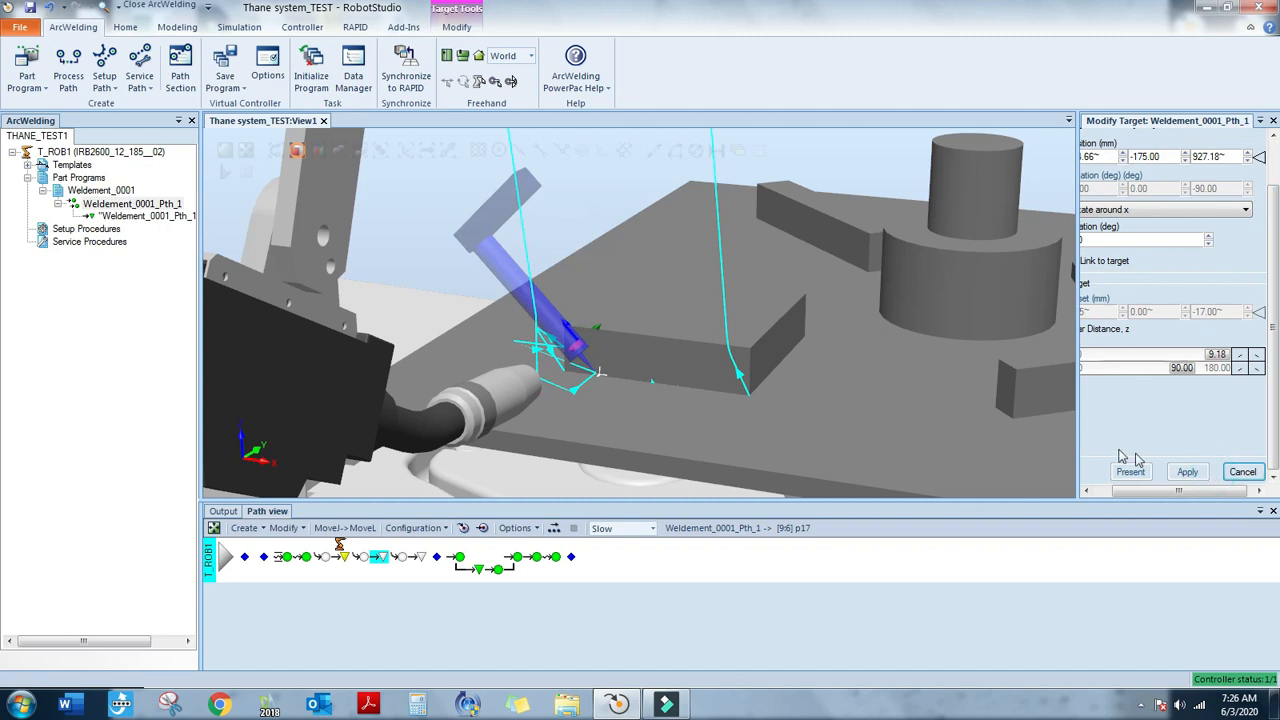
Move the robot to search target p17 and check the torch up close against the block's face
{"action": "left_click_drag", "start_coordinate": [943, 268], "coordinate": [1014, 340], "text": "ctrl+shift"}
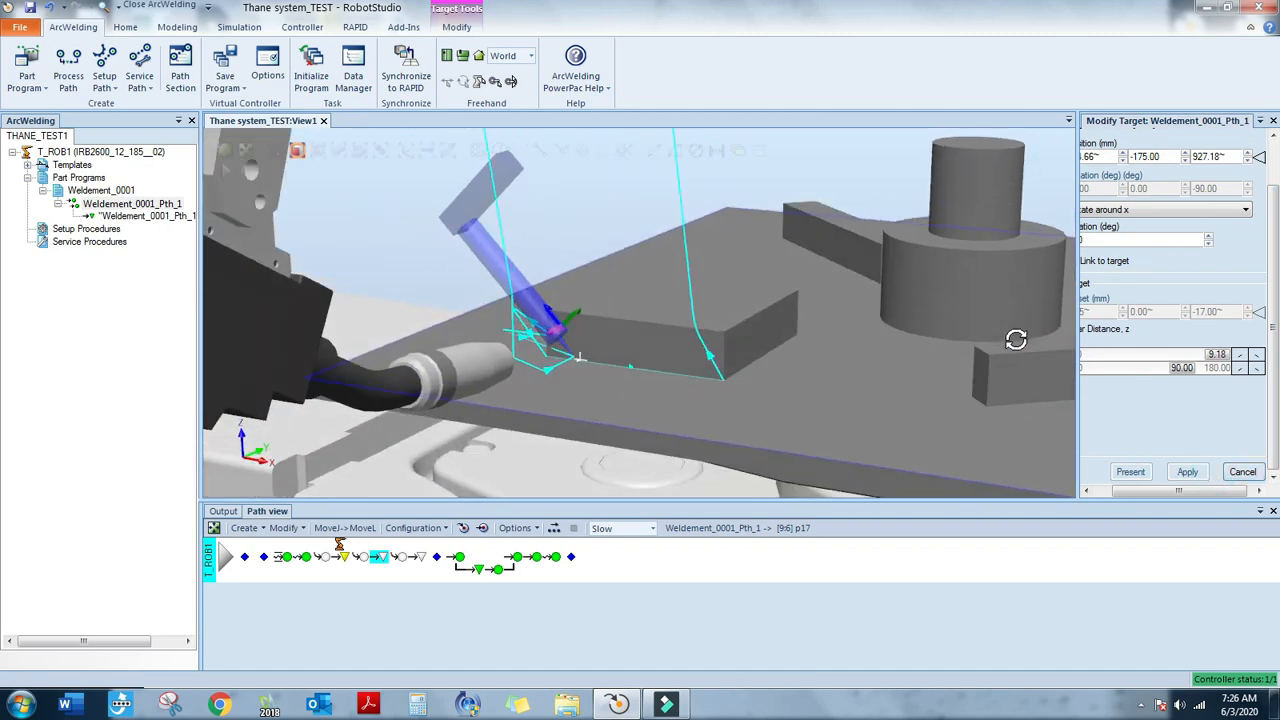
{"action": "left_click", "coordinate": [460, 528]}
{"action": "left_click_drag", "start_coordinate": [791, 366], "coordinate": [706, 400], "text": "ctrl+shift"}
{"action": "scroll", "coordinate": [429, 319], "scroll_direction": "up", "scroll_amount": 5}
{"action": "left_click_drag", "start_coordinate": [497, 297], "coordinate": [575, 348], "text": "ctrl"}
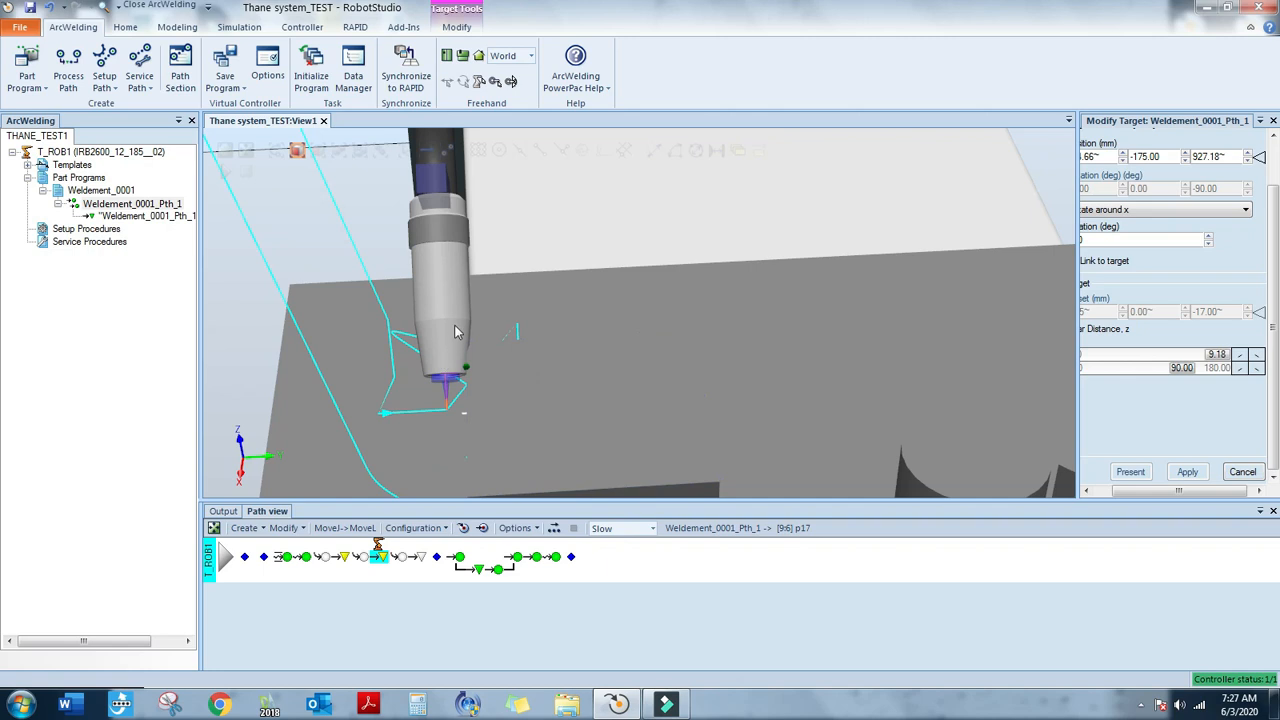
{"action": "scroll", "coordinate": [456, 329], "scroll_direction": "up", "scroll_amount": 5}
{"action": "left_click_drag", "start_coordinate": [457, 332], "coordinate": [600, 327], "text": "ctrl+shift"}
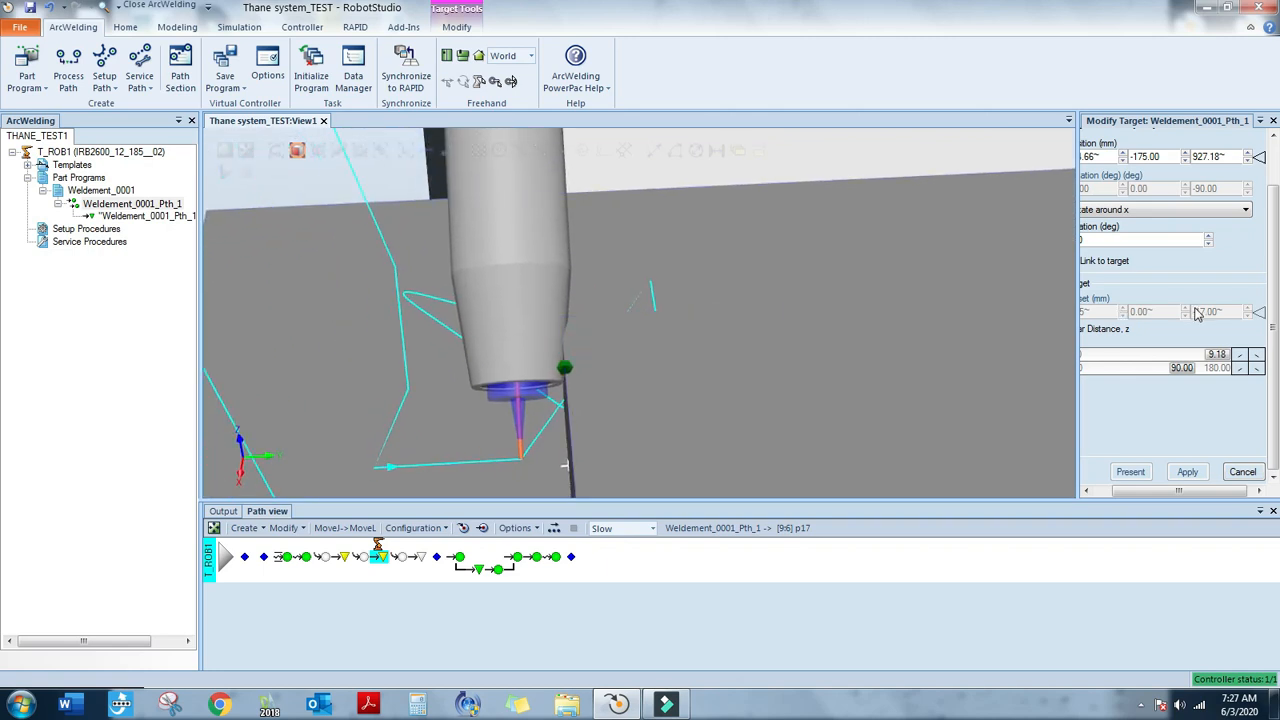
Set p17's clear distance to 7.18, apply it, and move the robot to the adjusted target to inspect the gas cup against the block
{"action": "left_click", "coordinate": [1246, 358]}
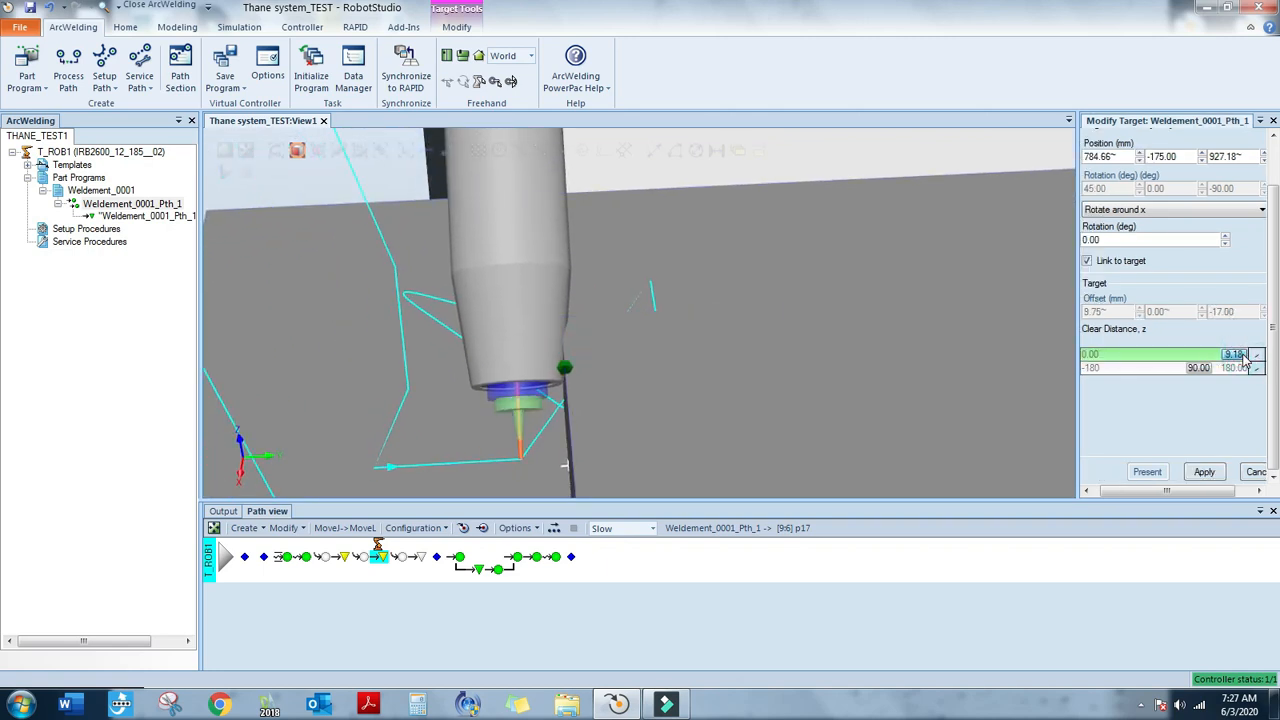
{"action": "left_click", "coordinate": [1258, 362]}
{"action": "left_click", "coordinate": [1258, 362]}
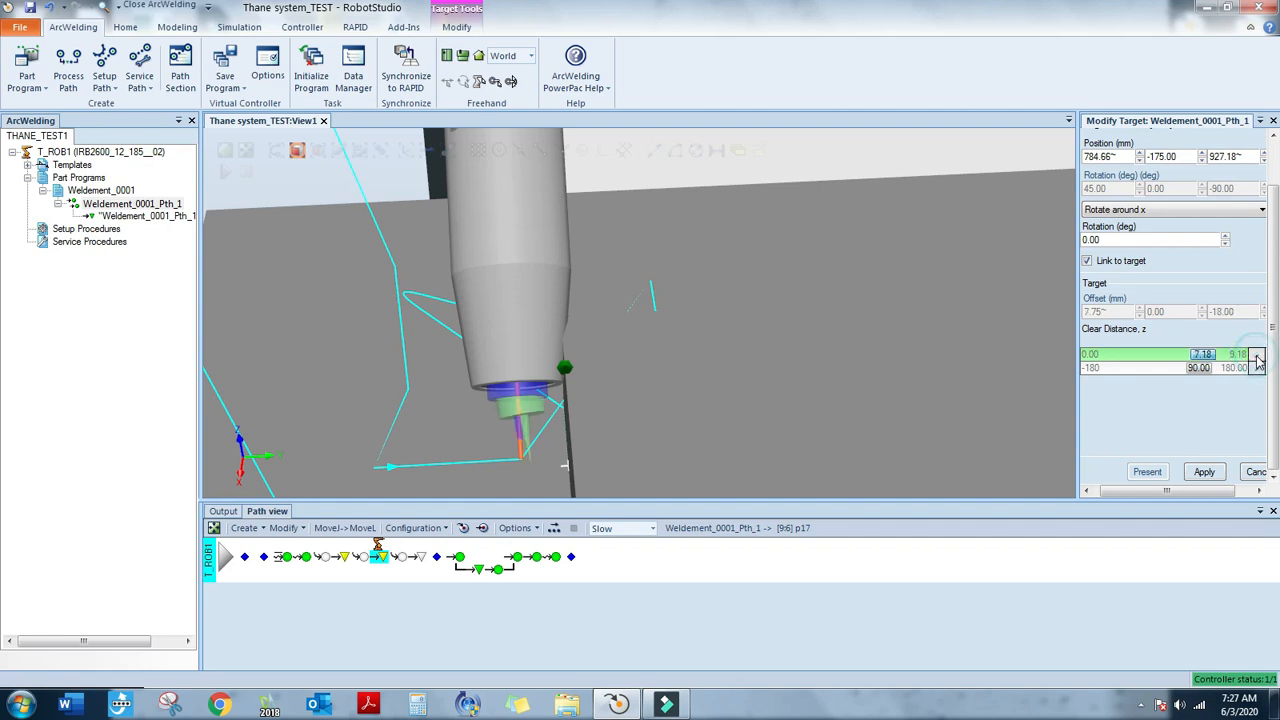
{"action": "left_click", "coordinate": [1206, 471]}
{"action": "left_click", "coordinate": [463, 528]}
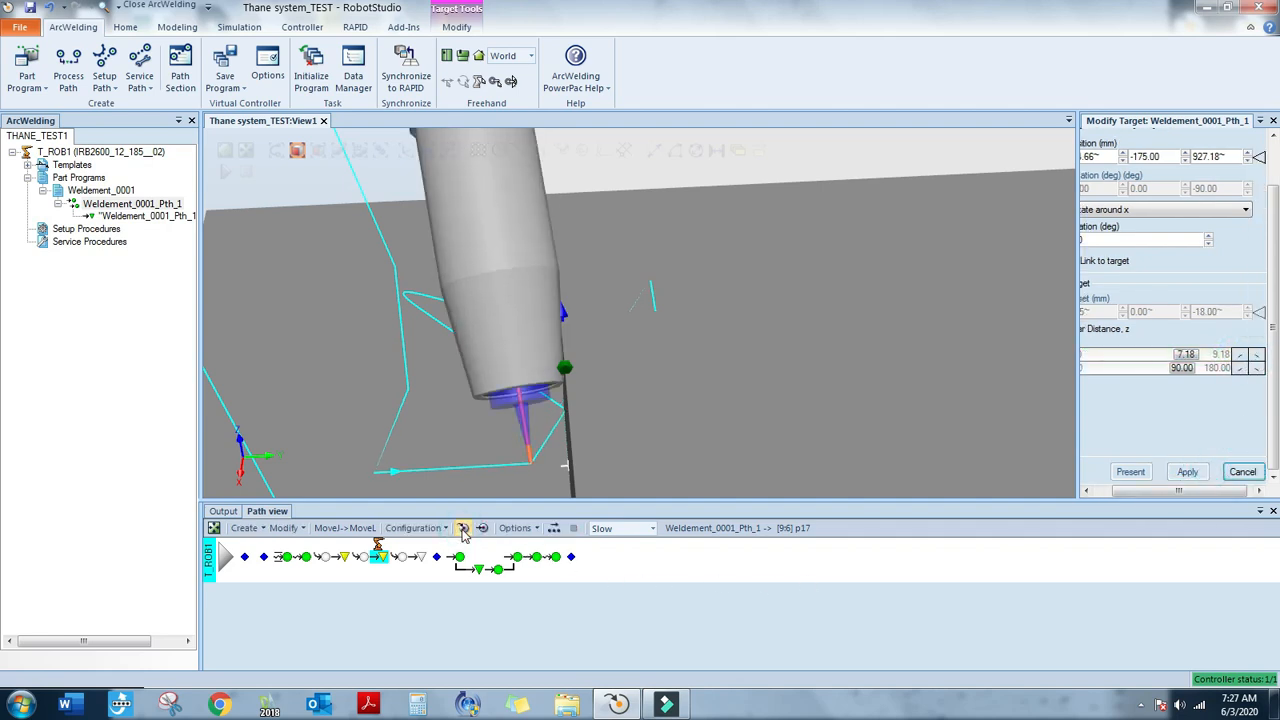
{"action": "left_click_drag", "start_coordinate": [732, 368], "coordinate": [802, 368], "text": "ctrl+shift"}
{"action": "scroll", "coordinate": [736, 384], "scroll_direction": "down", "scroll_amount": 3}
{"action": "scroll", "coordinate": [737, 385], "scroll_direction": "down", "scroll_amount": 1}
{"action": "left_click", "coordinate": [775, 381], "text": "ctrl+shift"}
{"action": "scroll", "coordinate": [770, 382], "scroll_direction": "down", "scroll_amount": 3}
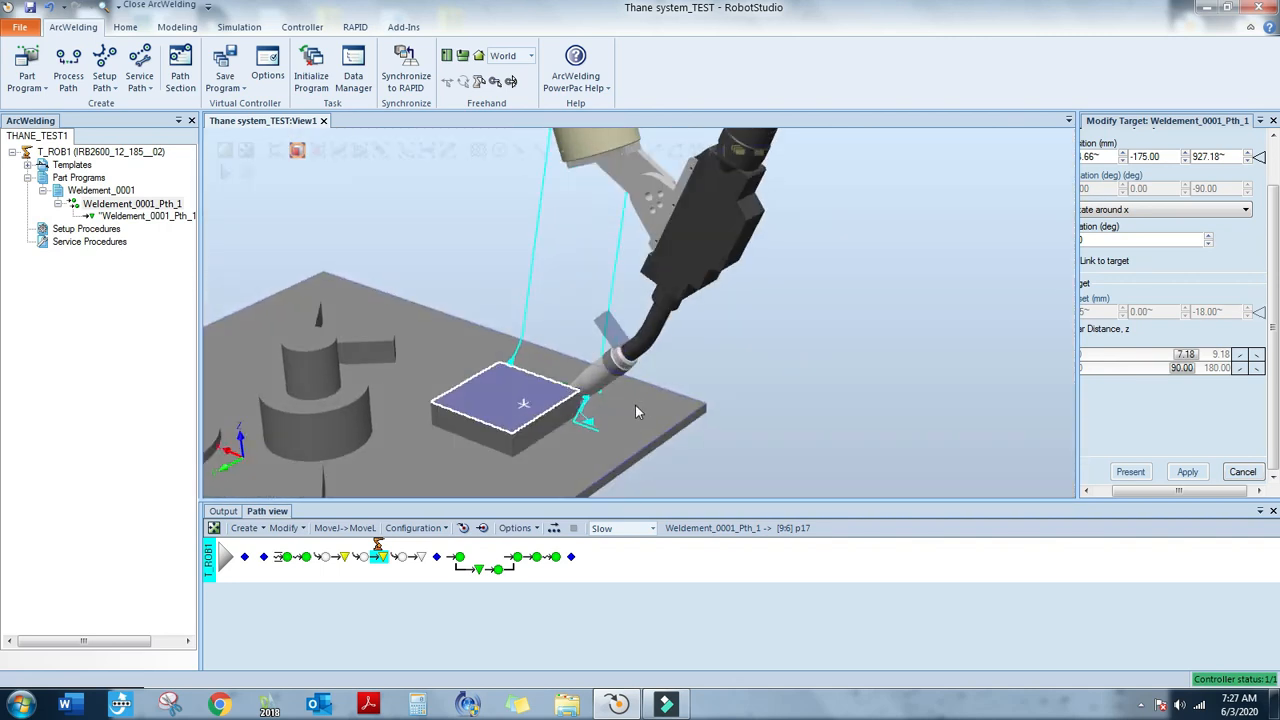
{"action": "scroll", "coordinate": [590, 418], "scroll_direction": "up", "scroll_amount": 5}
{"action": "left_click_drag", "start_coordinate": [590, 418], "coordinate": [609, 410], "text": "ctrl+shift"}
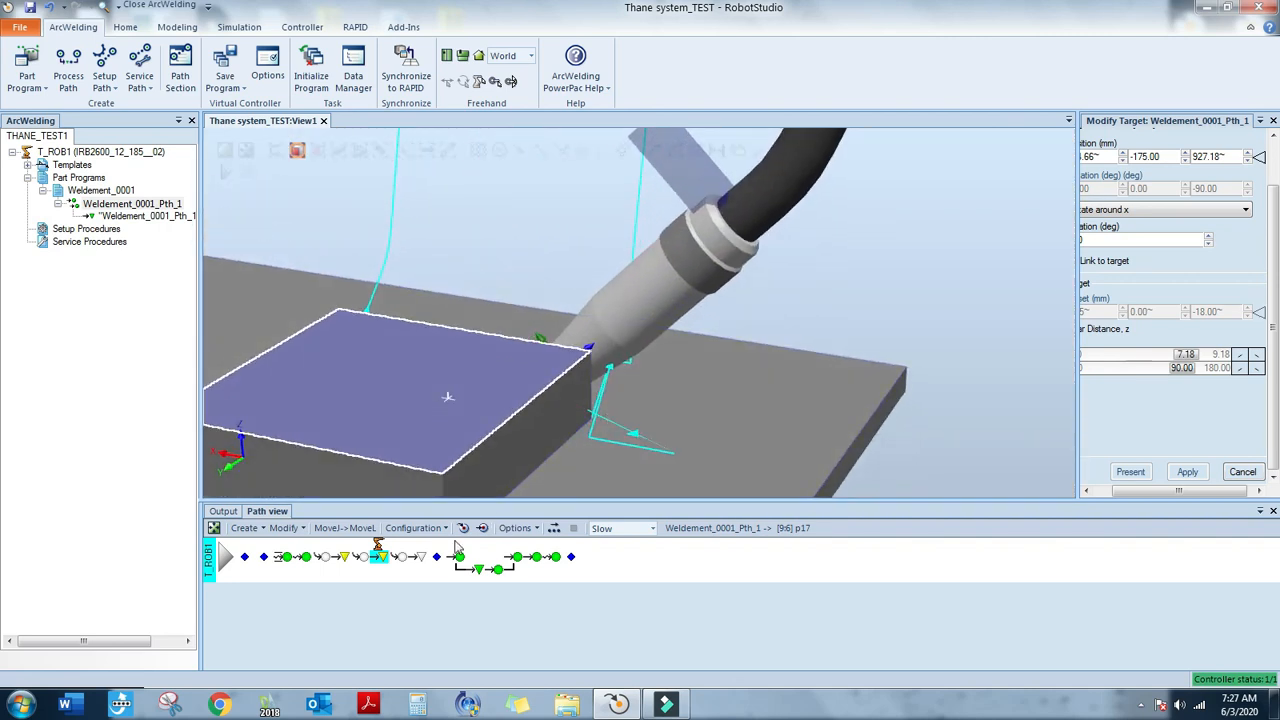
Set the clear distance of search target p19 to 7.18 and apply the modification
{"action": "left_click", "coordinate": [422, 558]}
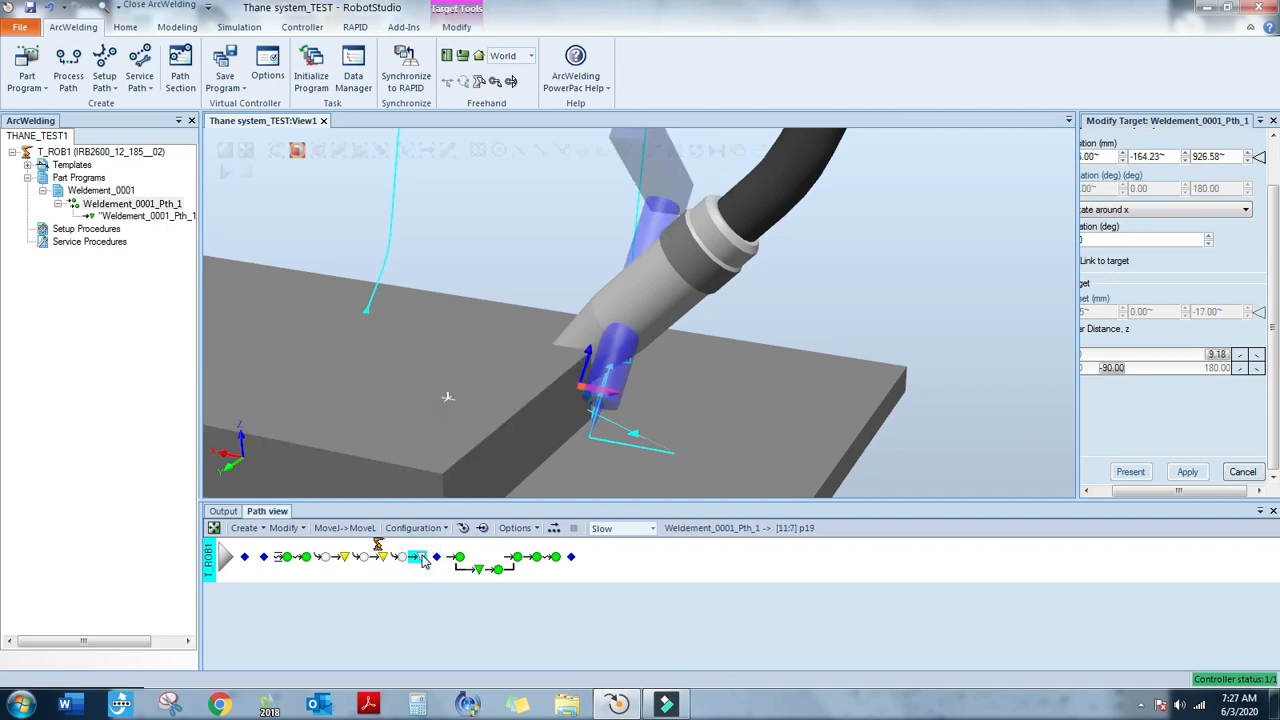
{"action": "left_click_drag", "start_coordinate": [650, 340], "coordinate": [767, 340], "text": "ctrl+shift"}
{"action": "left_click", "coordinate": [1258, 358]}
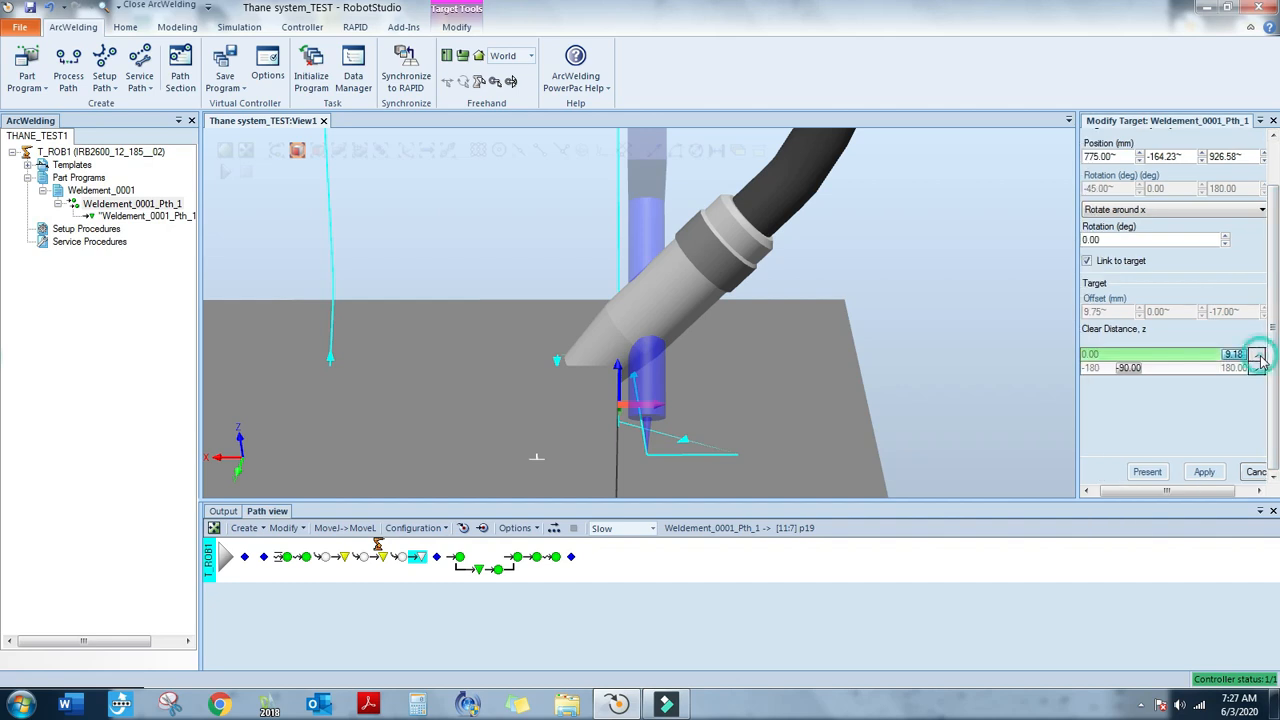
{"action": "left_click", "coordinate": [1258, 360]}
{"action": "left_click", "coordinate": [1258, 360]}
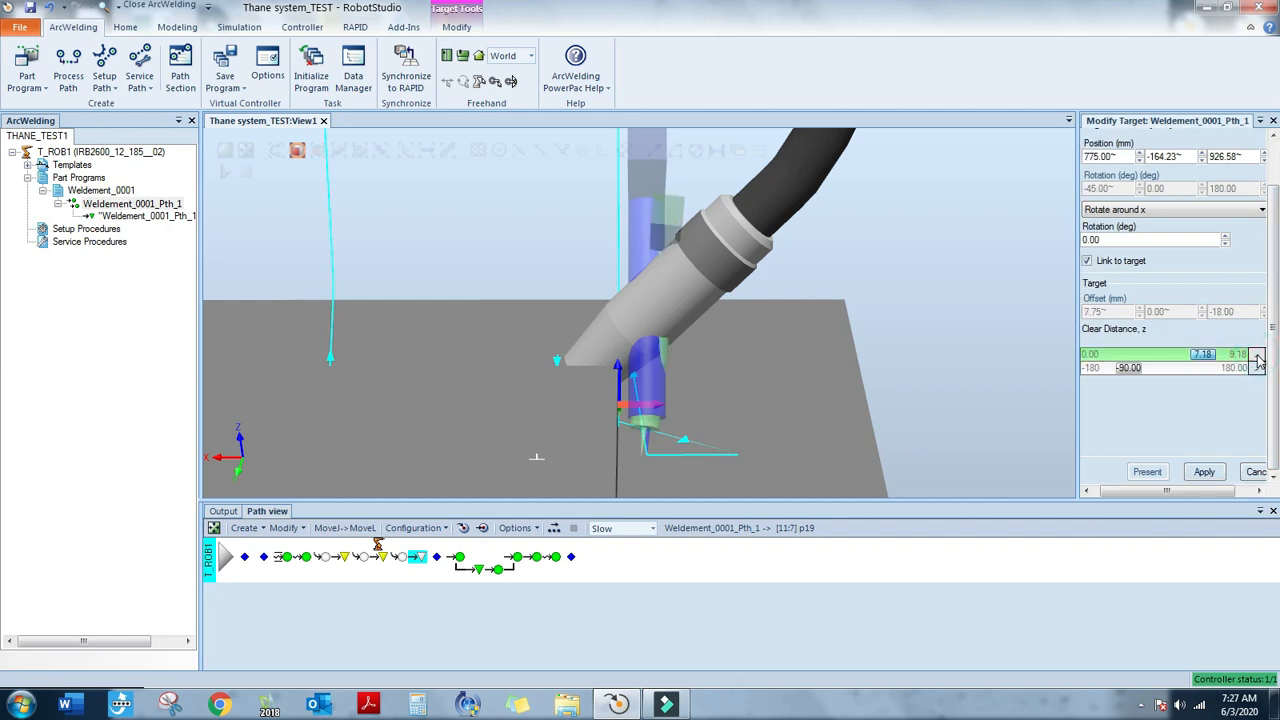
{"action": "left_click", "coordinate": [1204, 471]}
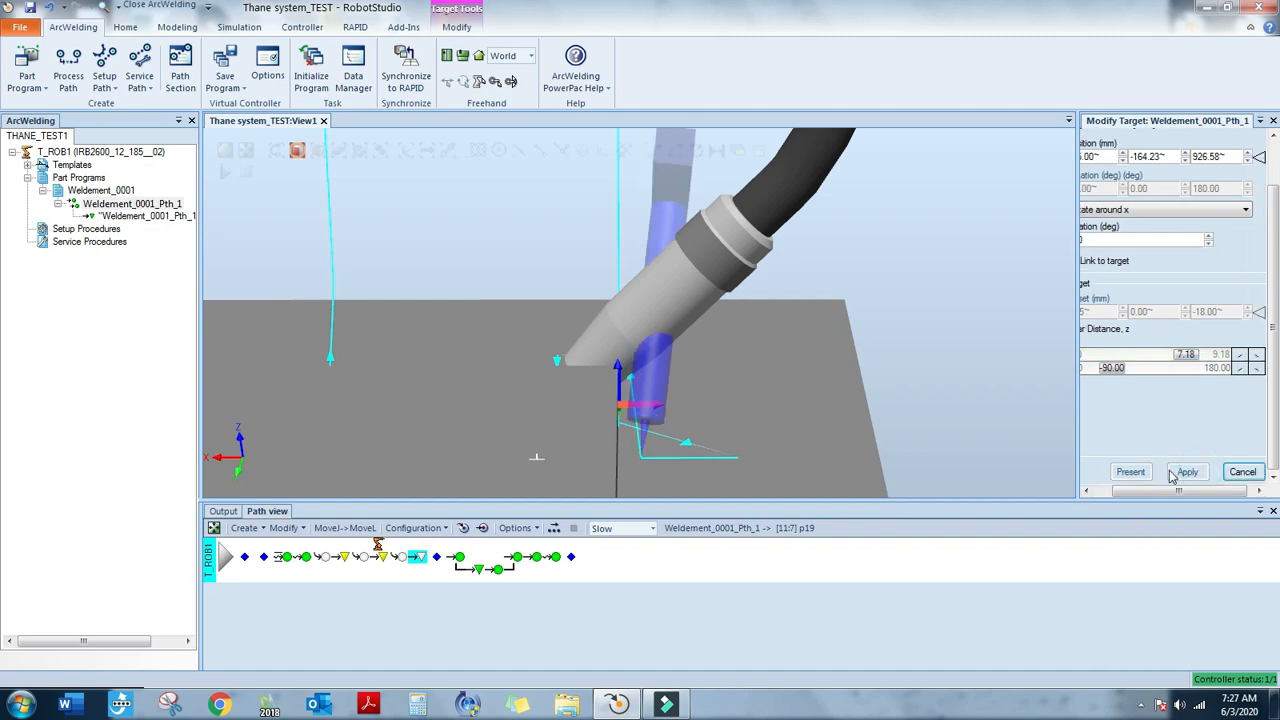
Move the robot to search target p19 and inspect the torch at the block's corner
{"action": "left_click_drag", "start_coordinate": [823, 409], "coordinate": [714, 361], "text": "ctrl+shift"}
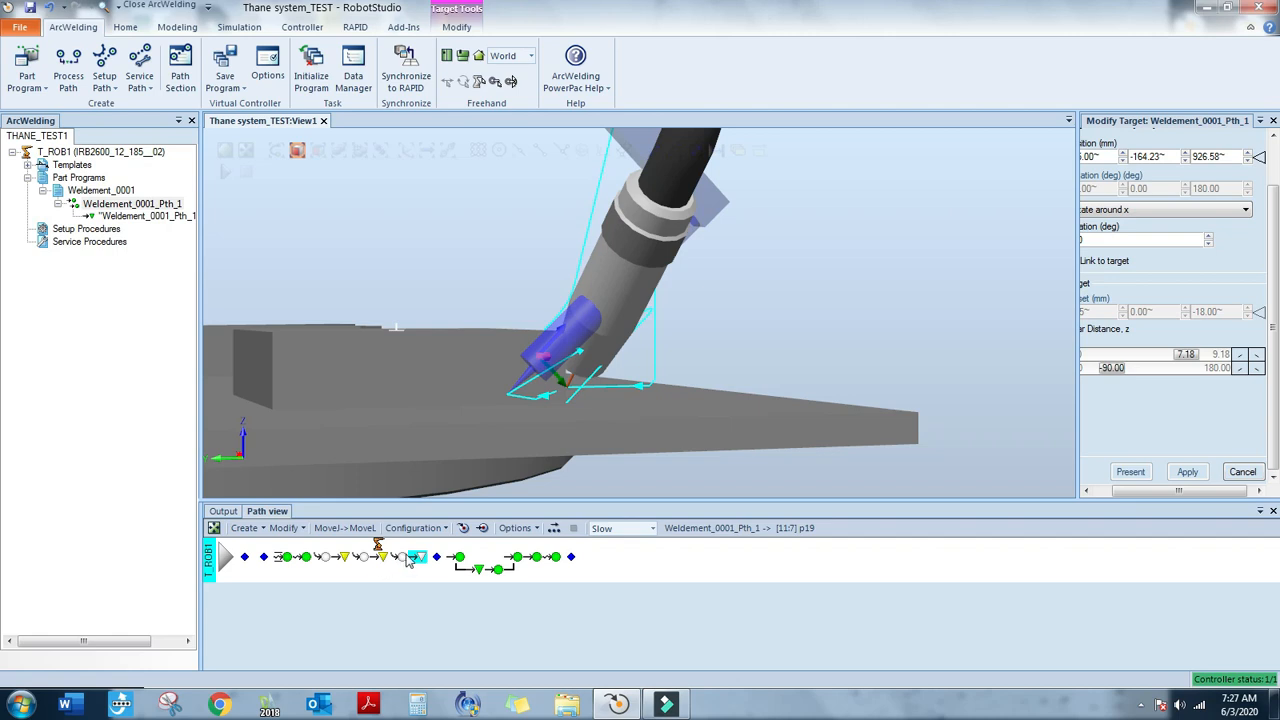
{"action": "left_click", "coordinate": [464, 529]}
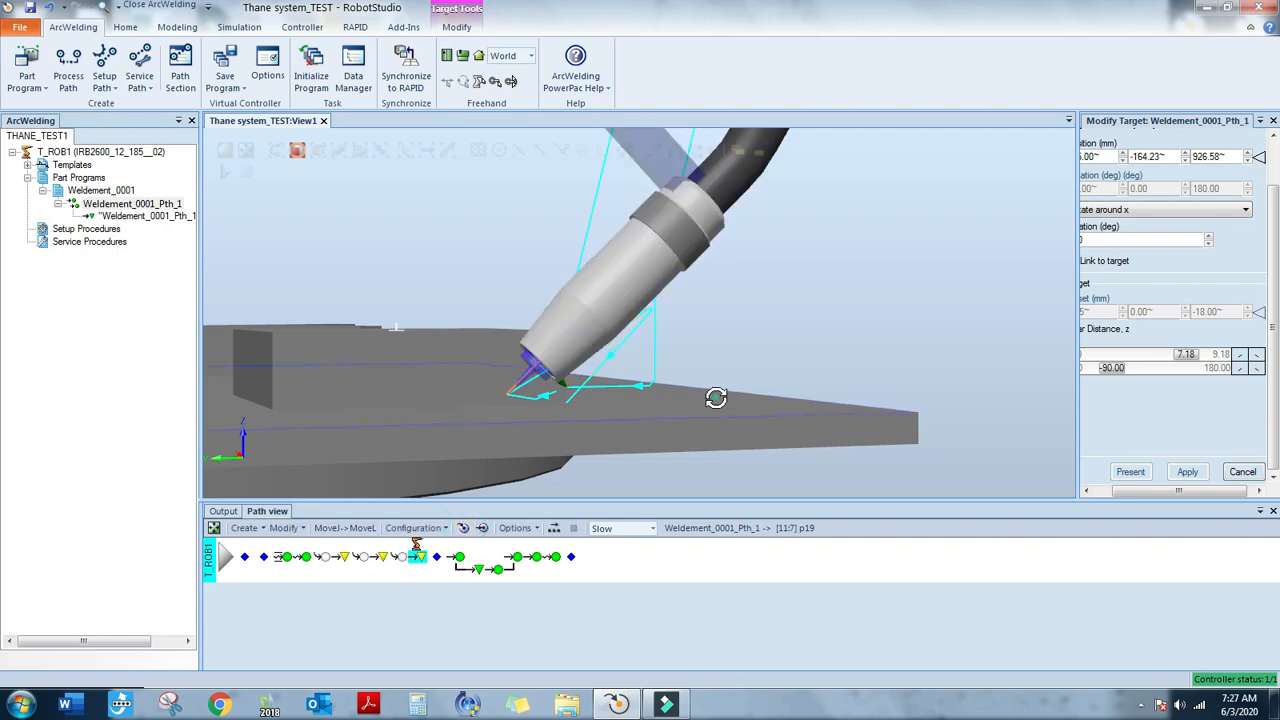
{"action": "left_click_drag", "start_coordinate": [716, 398], "coordinate": [691, 394], "text": "ctrl+shift"}
{"action": "scroll", "coordinate": [482, 380], "scroll_direction": "up", "scroll_amount": 5}
{"action": "left_click_drag", "start_coordinate": [482, 380], "coordinate": [491, 384], "text": "ctrl+shift"}
{"action": "left_click_drag", "start_coordinate": [549, 435], "coordinate": [485, 434], "text": "ctrl"}
Move the robot back to search target p17 and review its overall posture over the plate
{"action": "left_click", "coordinate": [381, 557]}
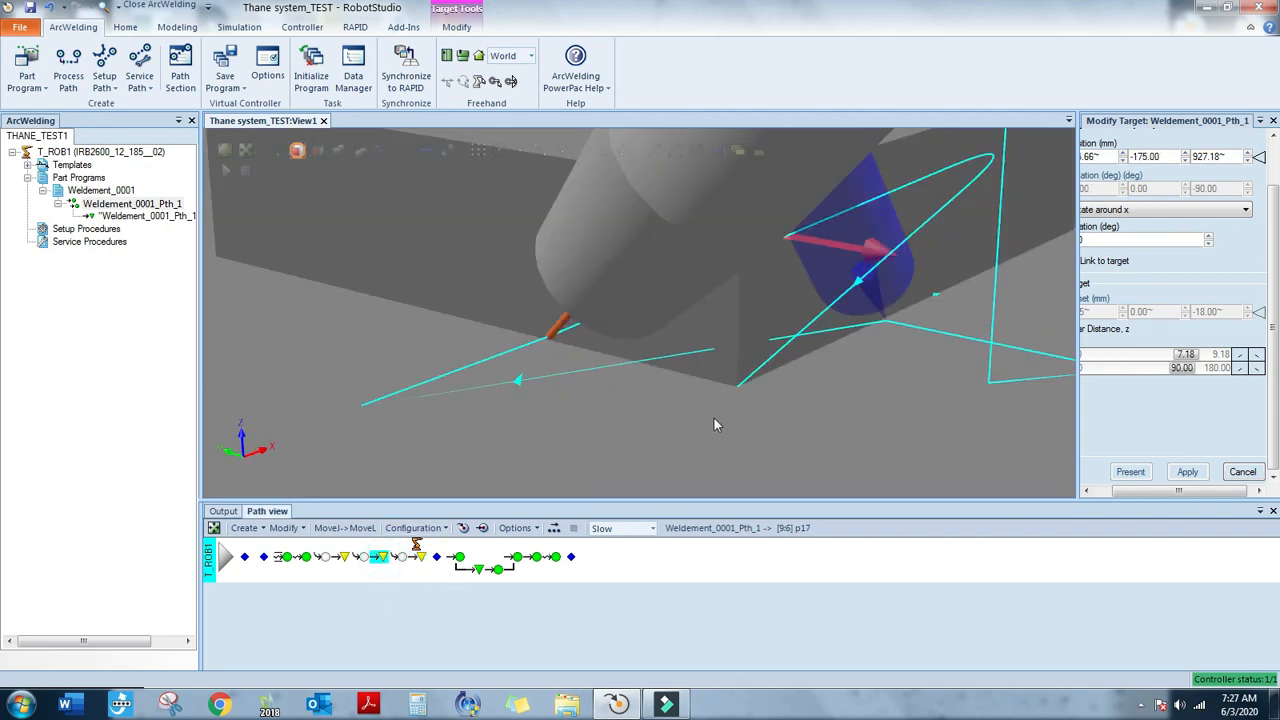
{"action": "left_click", "coordinate": [463, 528]}
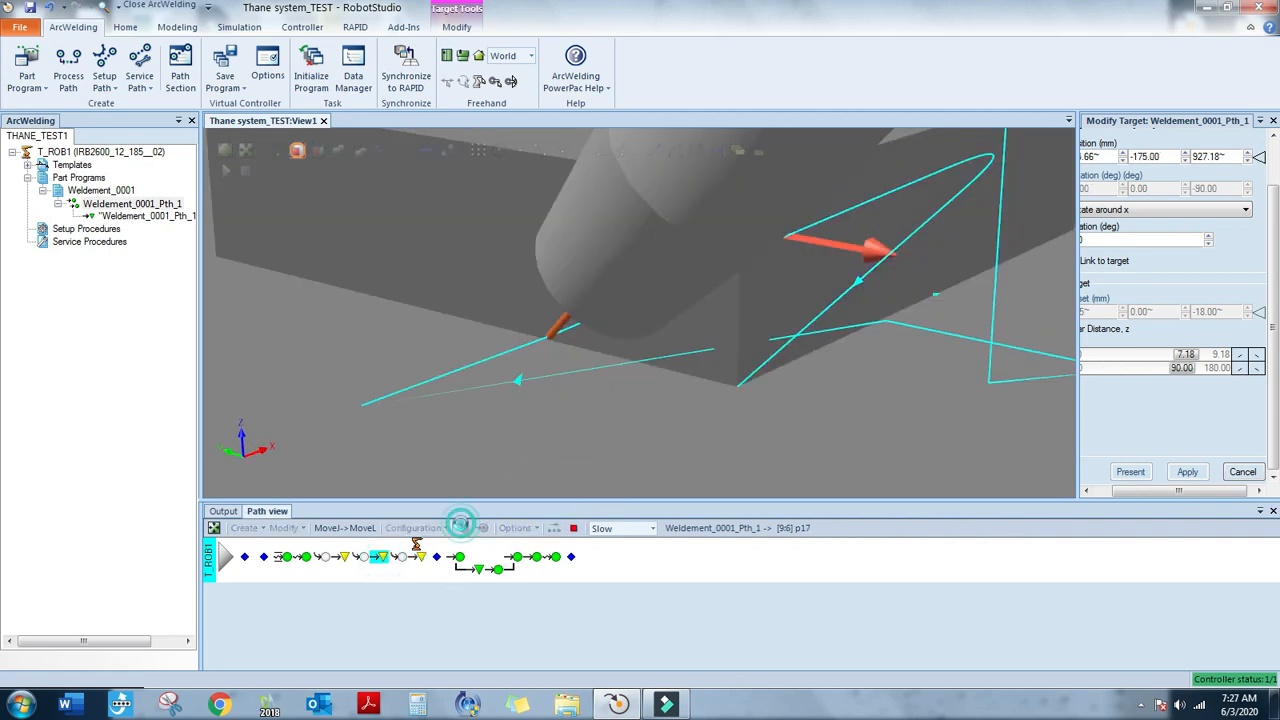
{"action": "left_click_drag", "start_coordinate": [921, 356], "coordinate": [783, 388], "text": "ctrl+shift"}
{"action": "scroll", "coordinate": [783, 388], "scroll_direction": "down", "scroll_amount": 5}
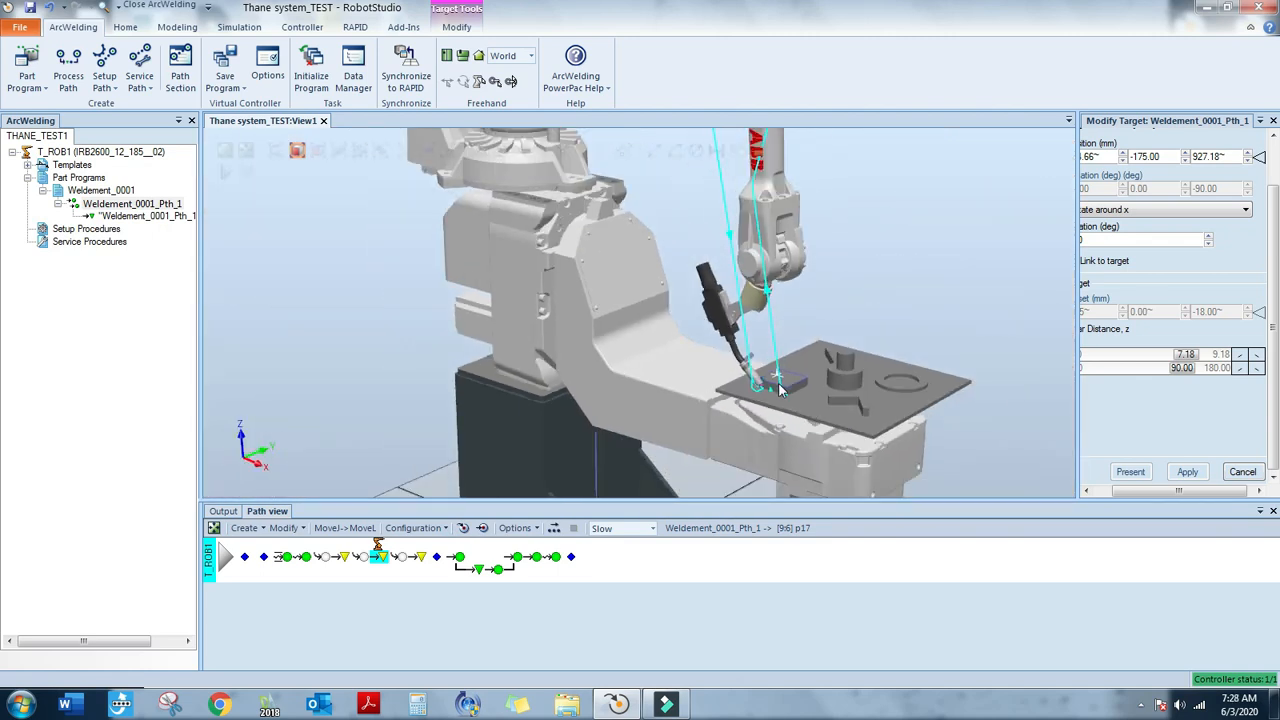
{"action": "scroll", "coordinate": [729, 380], "scroll_direction": "up", "scroll_amount": 4}
{"action": "left_click_drag", "start_coordinate": [640, 372], "coordinate": [669, 396], "text": "ctrl+shift"}
{"action": "scroll", "coordinate": [702, 371], "scroll_direction": "down", "scroll_amount": 3}
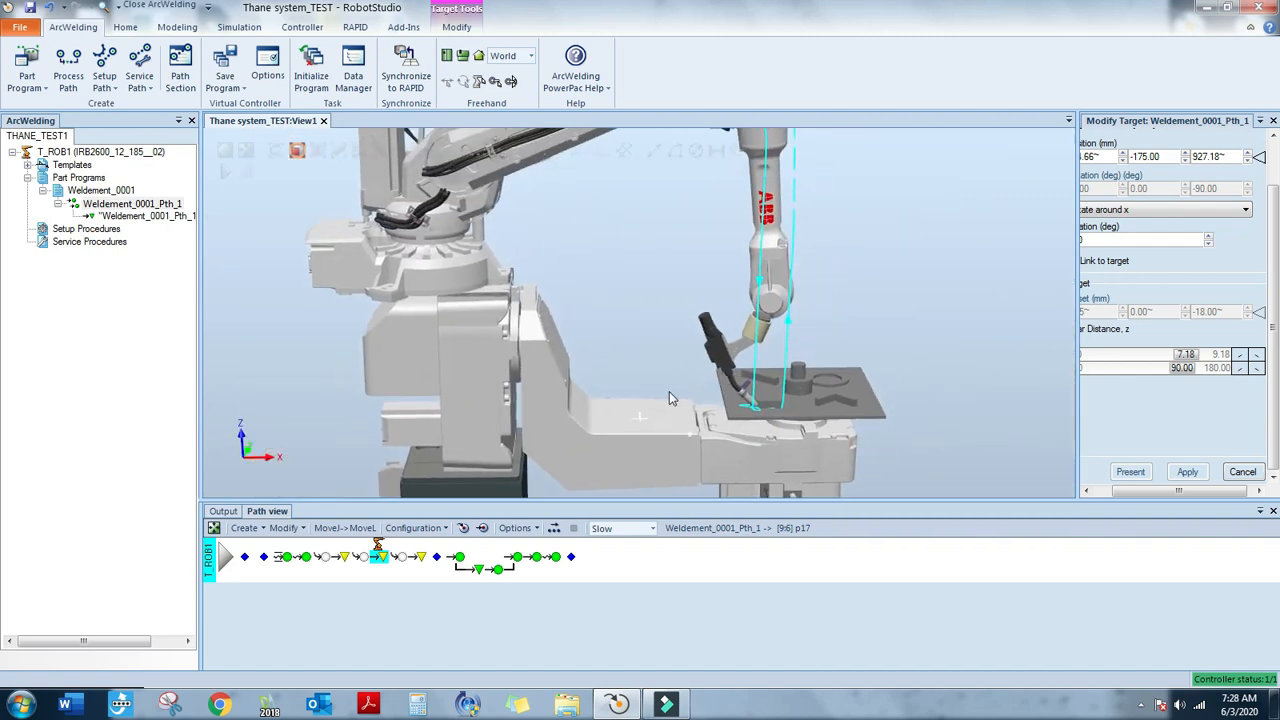
Select the path instructions from p5 through search target p19 and clear the output messages
{"action": "scroll", "coordinate": [767, 301], "scroll_direction": "up", "scroll_amount": 3}
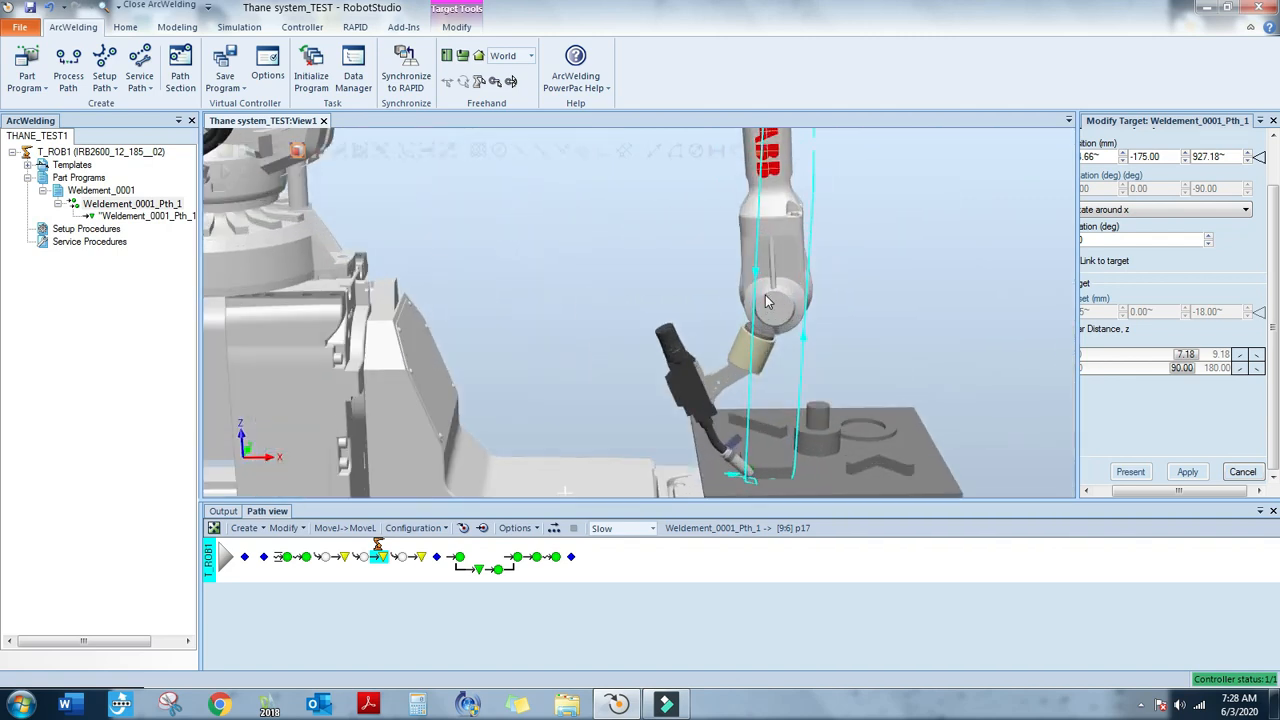
{"action": "left_click", "coordinate": [297, 559]}
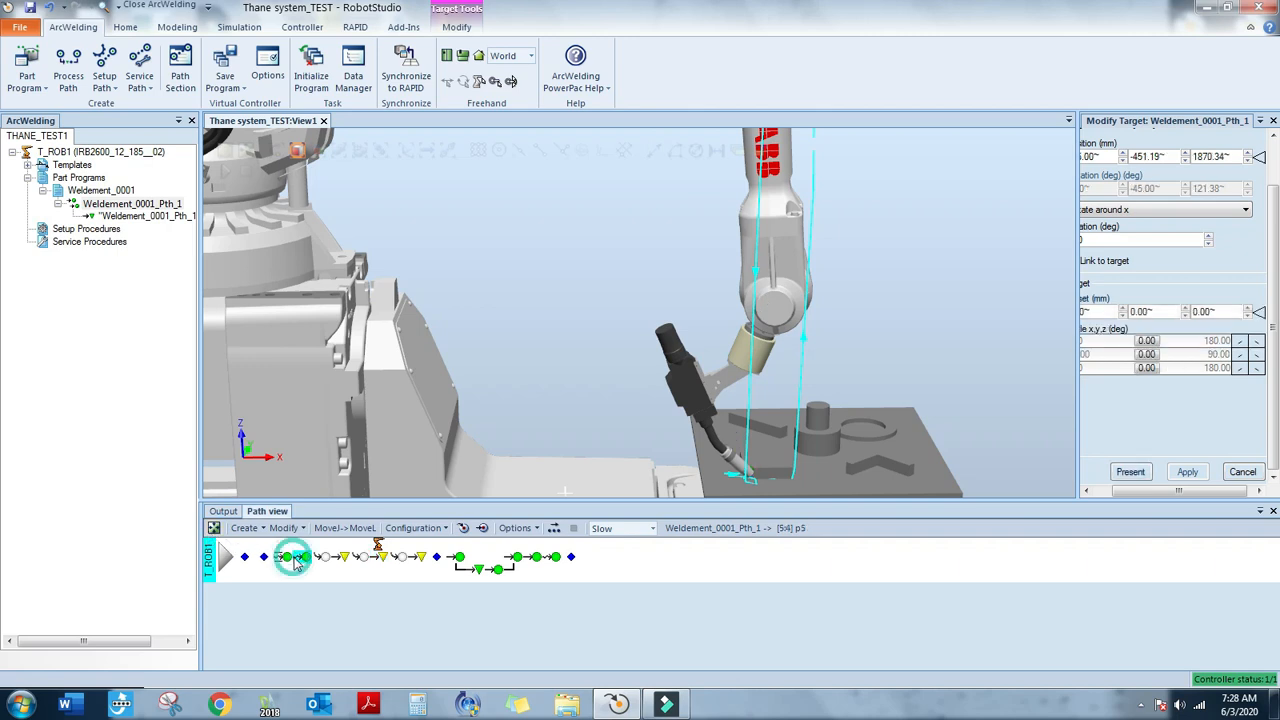
{"action": "left_click", "coordinate": [418, 560], "text": "shift"}
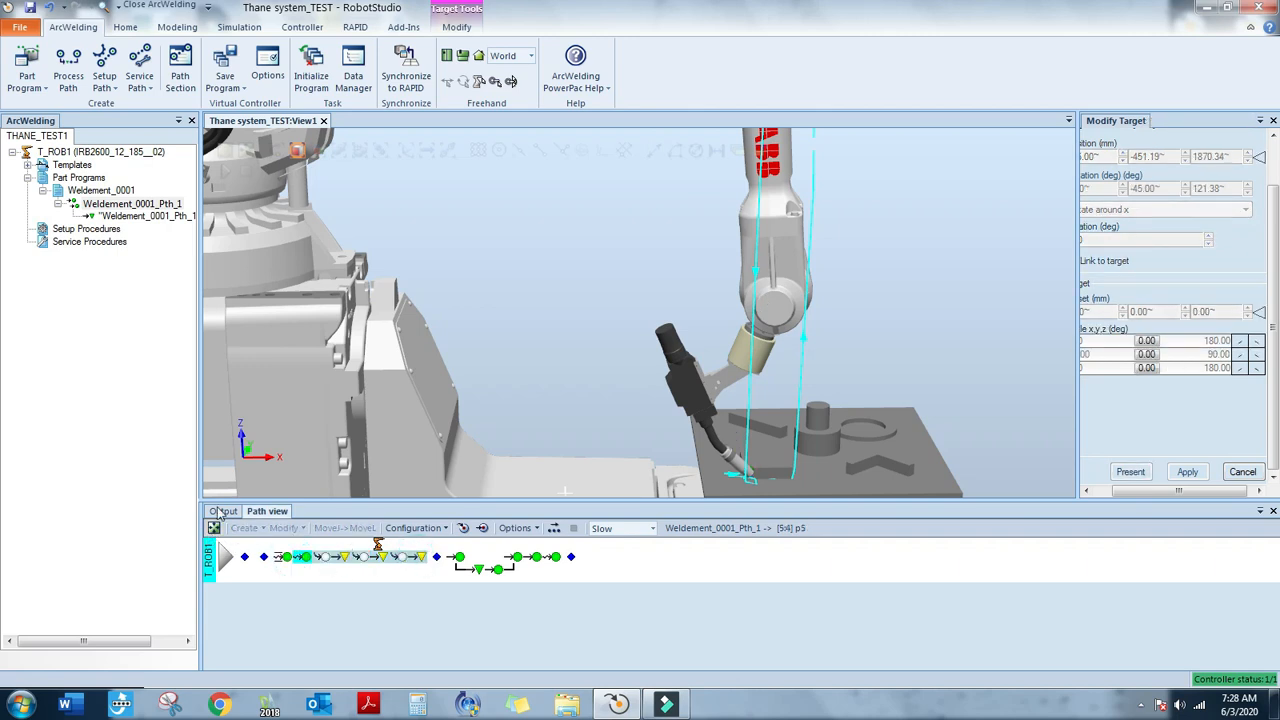
{"action": "left_click", "coordinate": [222, 511]}
{"action": "right_click", "coordinate": [229, 518]}
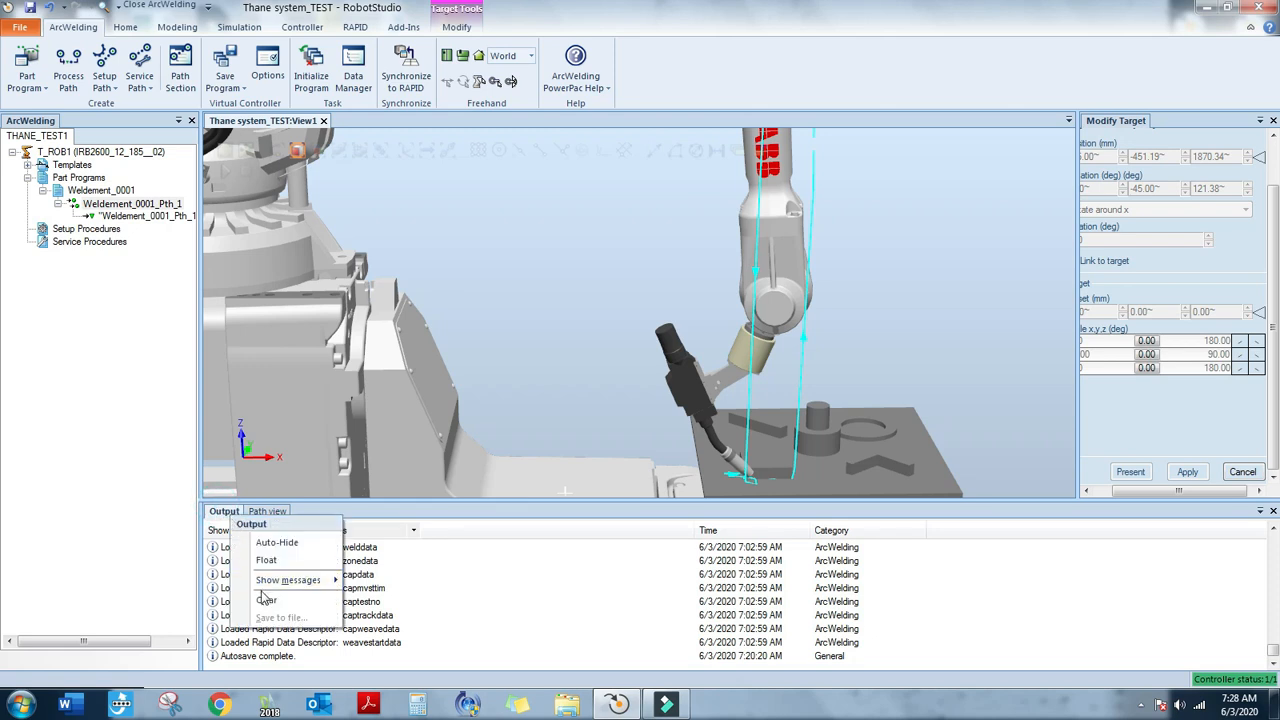
{"action": "left_click", "coordinate": [259, 600]}
{"action": "left_click", "coordinate": [262, 512]}
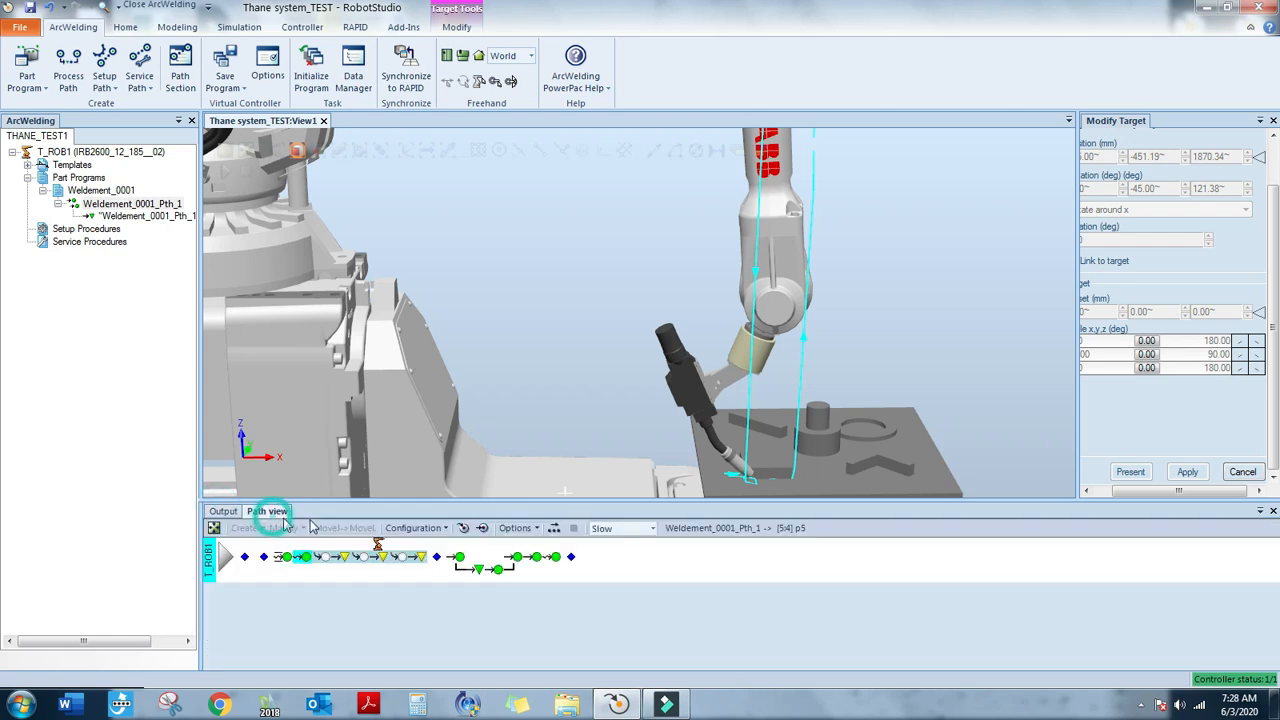
Run the robot through the selected search instructions and examine the torch's motion and clearance at the block's corner
{"action": "left_click", "coordinate": [485, 529]}
{"action": "left_click_drag", "start_coordinate": [735, 420], "coordinate": [769, 435], "text": "ctrl+shift"}
{"action": "scroll", "coordinate": [720, 421], "scroll_direction": "down", "scroll_amount": 5}
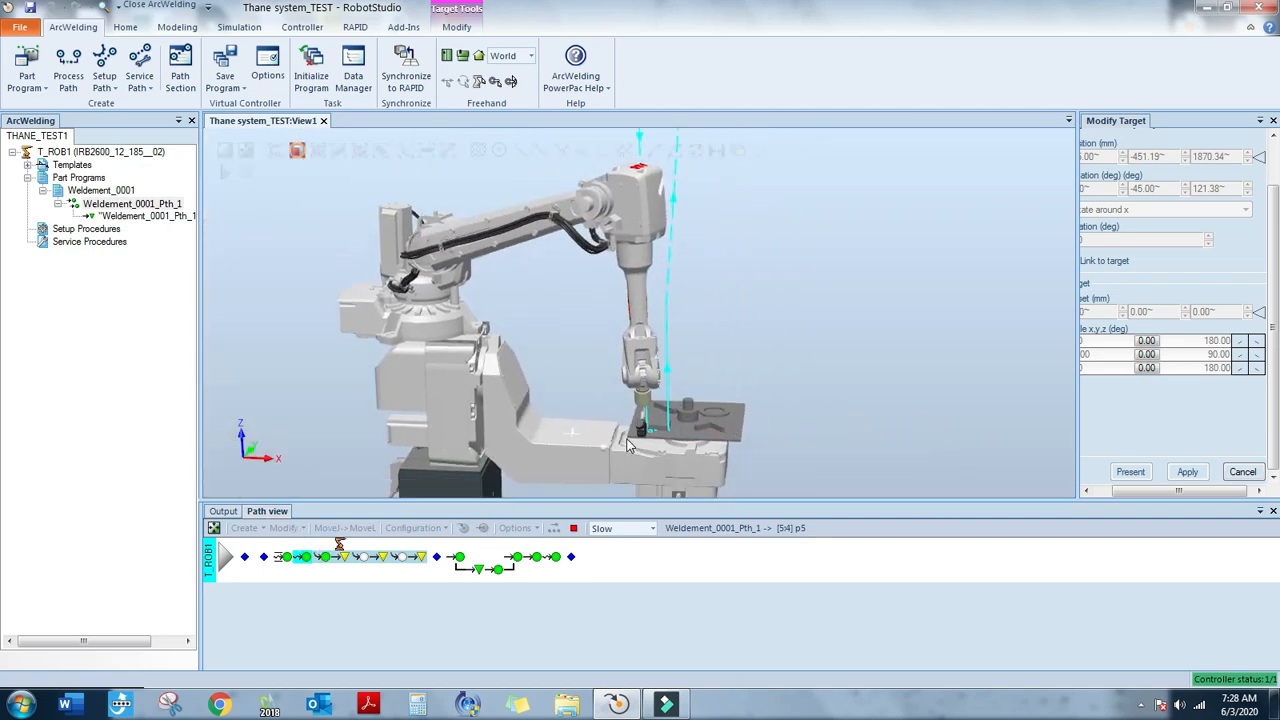
{"action": "scroll", "coordinate": [700, 422], "scroll_direction": "up", "scroll_amount": 5}
{"action": "left_click_drag", "start_coordinate": [692, 418], "coordinate": [623, 424], "text": "ctrl+shift"}
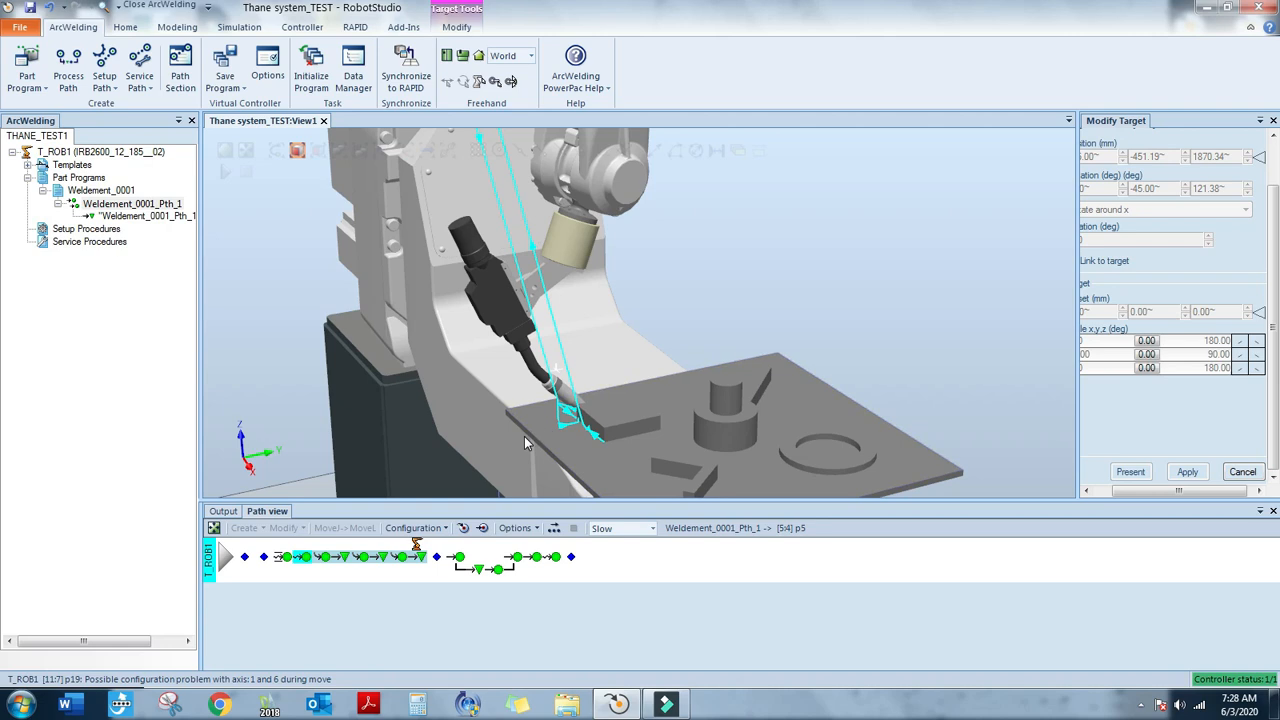
{"action": "left_click_drag", "start_coordinate": [586, 413], "coordinate": [652, 390], "text": "ctrl+shift"}
{"action": "scroll", "coordinate": [647, 438], "scroll_direction": "up", "scroll_amount": 3}
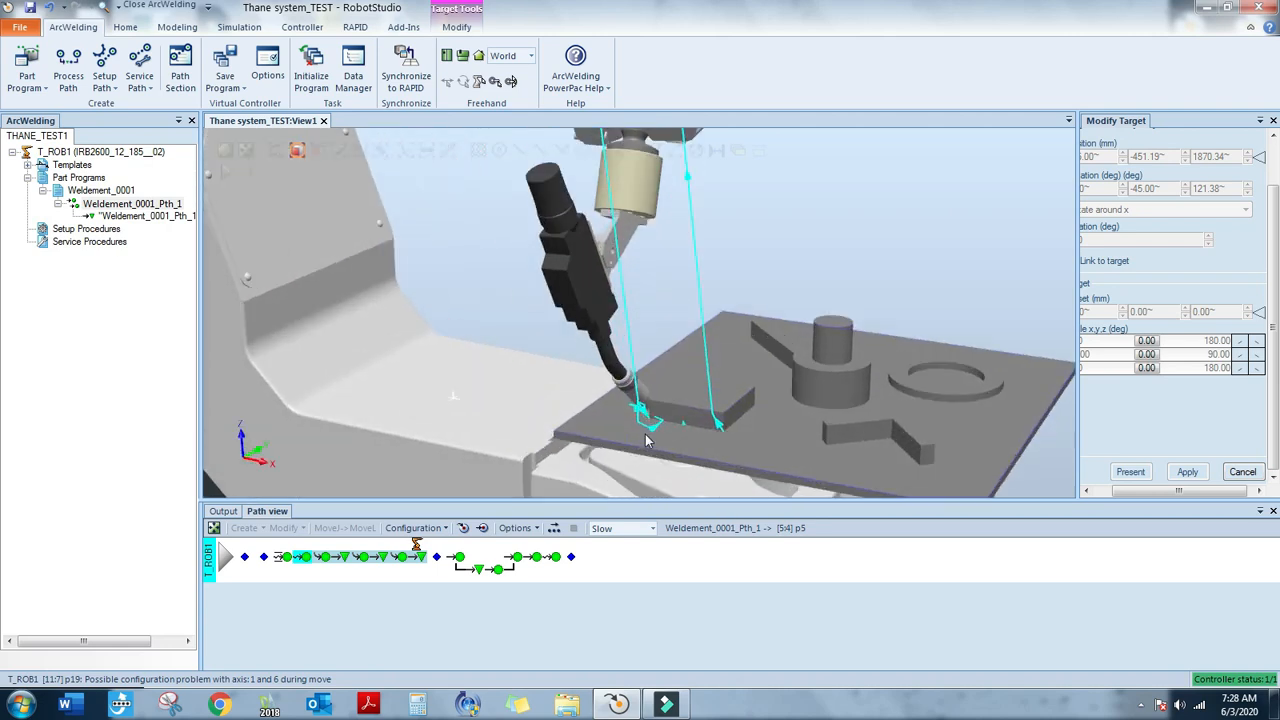
{"action": "scroll", "coordinate": [647, 438], "scroll_direction": "down", "scroll_amount": 5}
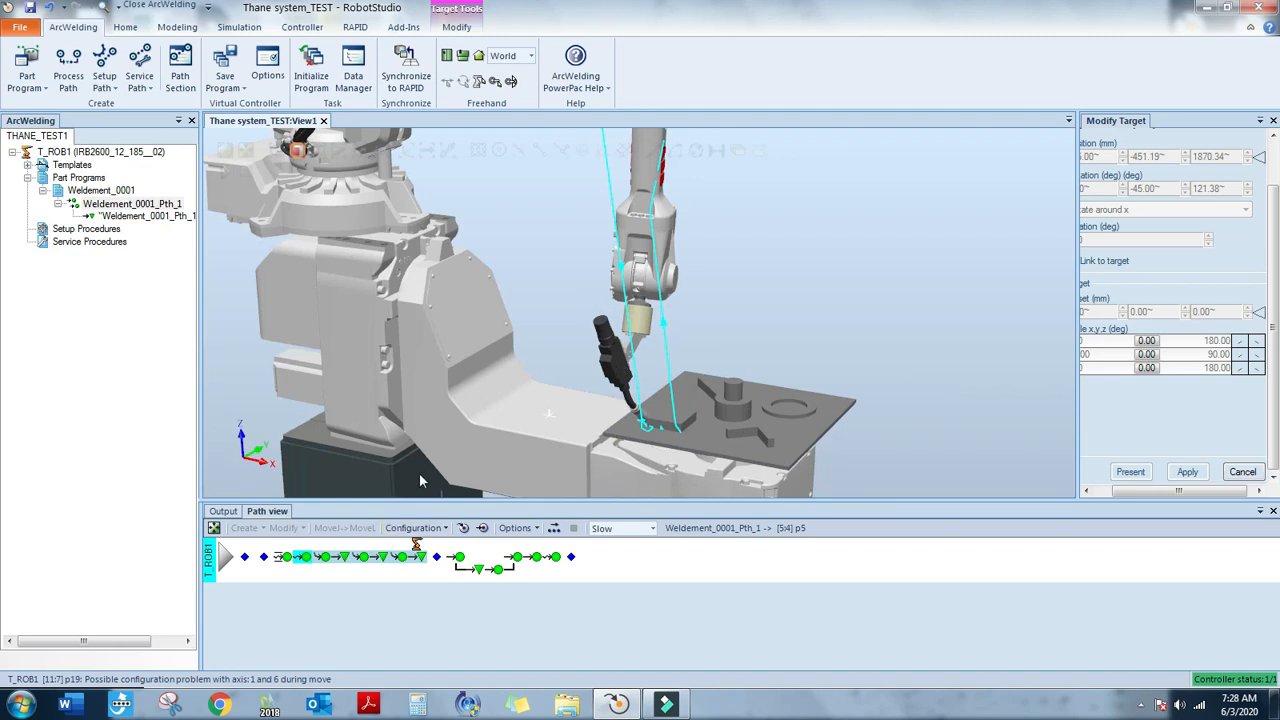
{"action": "mouse_move", "coordinate": [720, 340]}
{"action": "left_mouse_down", "text": "ctrl+shift"}
{"action": "mouse_move", "coordinate": [749, 337]}
{"action": "mouse_move", "coordinate": [637, 334]}
{"action": "mouse_move", "coordinate": [731, 349]}
{"action": "left_mouse_up", "text": "ctrl+shift"}
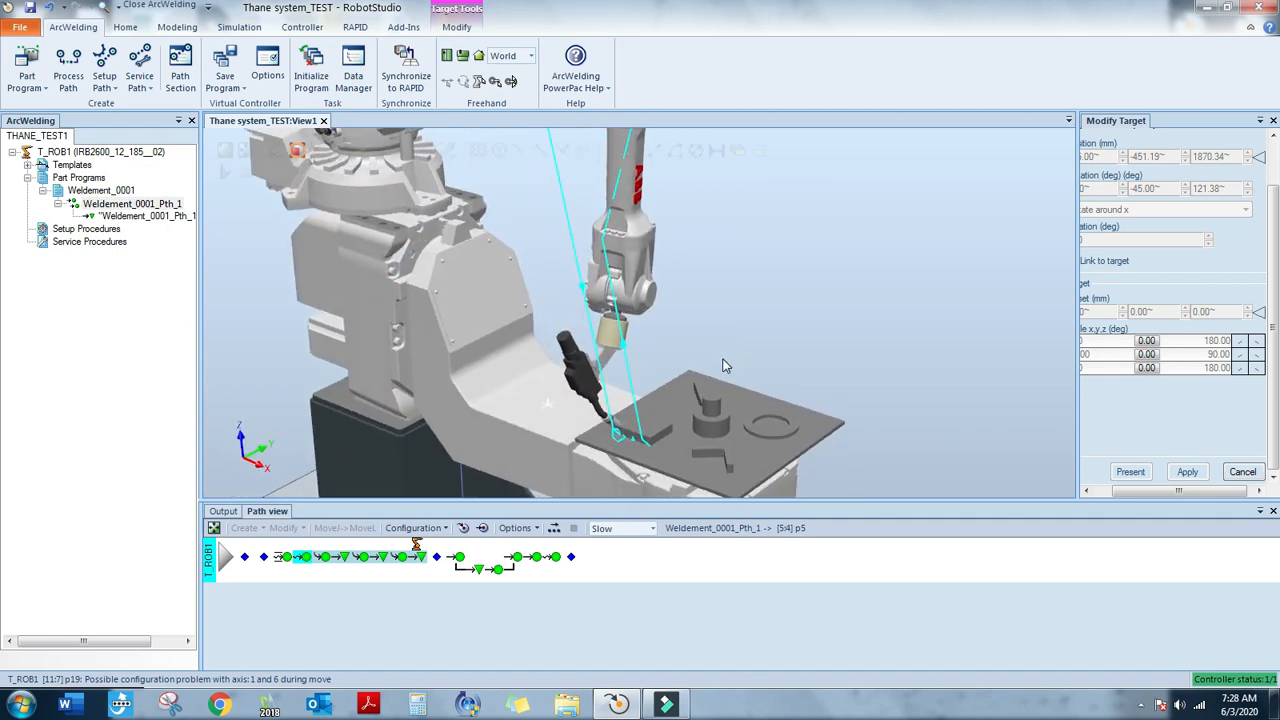
{"action": "scroll", "coordinate": [726, 366], "scroll_direction": "up", "scroll_amount": 3}
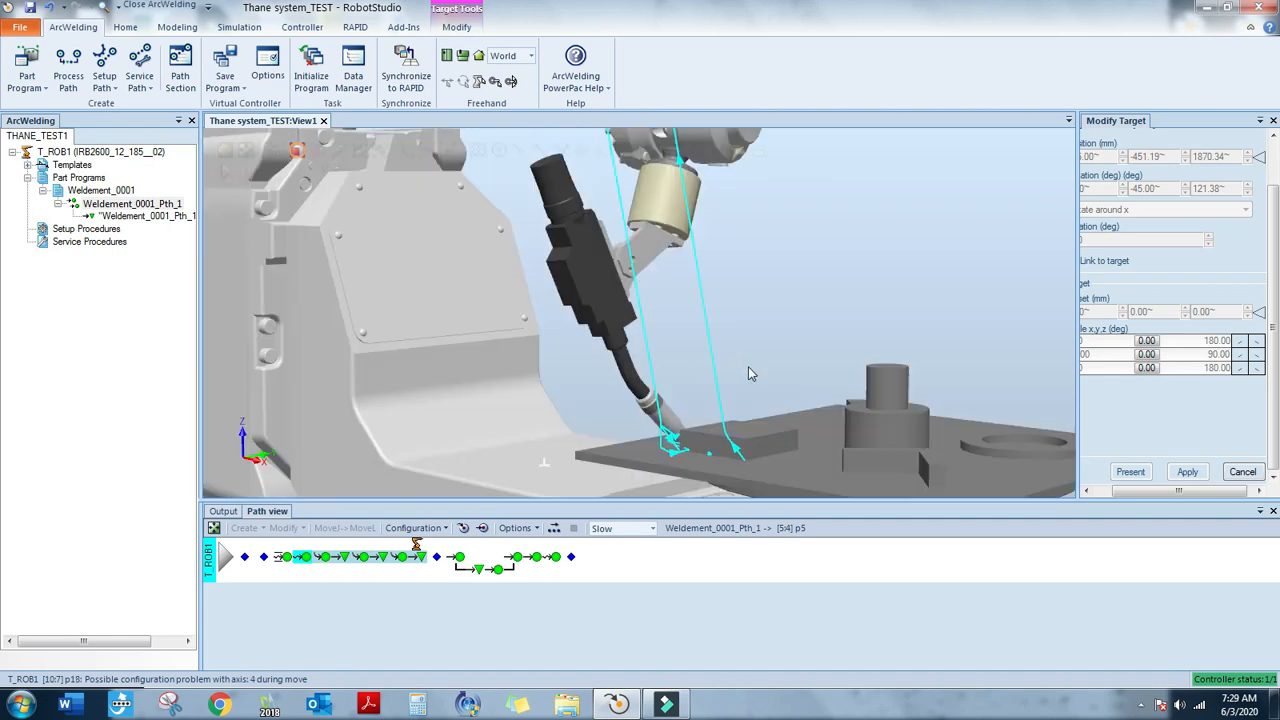
{"action": "scroll", "coordinate": [663, 396], "scroll_direction": "up", "scroll_amount": 5}
{"action": "mouse_move", "coordinate": [663, 396]}
{"action": "left_mouse_down", "text": "ctrl+shift"}
{"action": "mouse_move", "coordinate": [700, 417]}
{"action": "mouse_move", "coordinate": [677, 403]}
{"action": "left_mouse_up", "text": "ctrl+shift"}
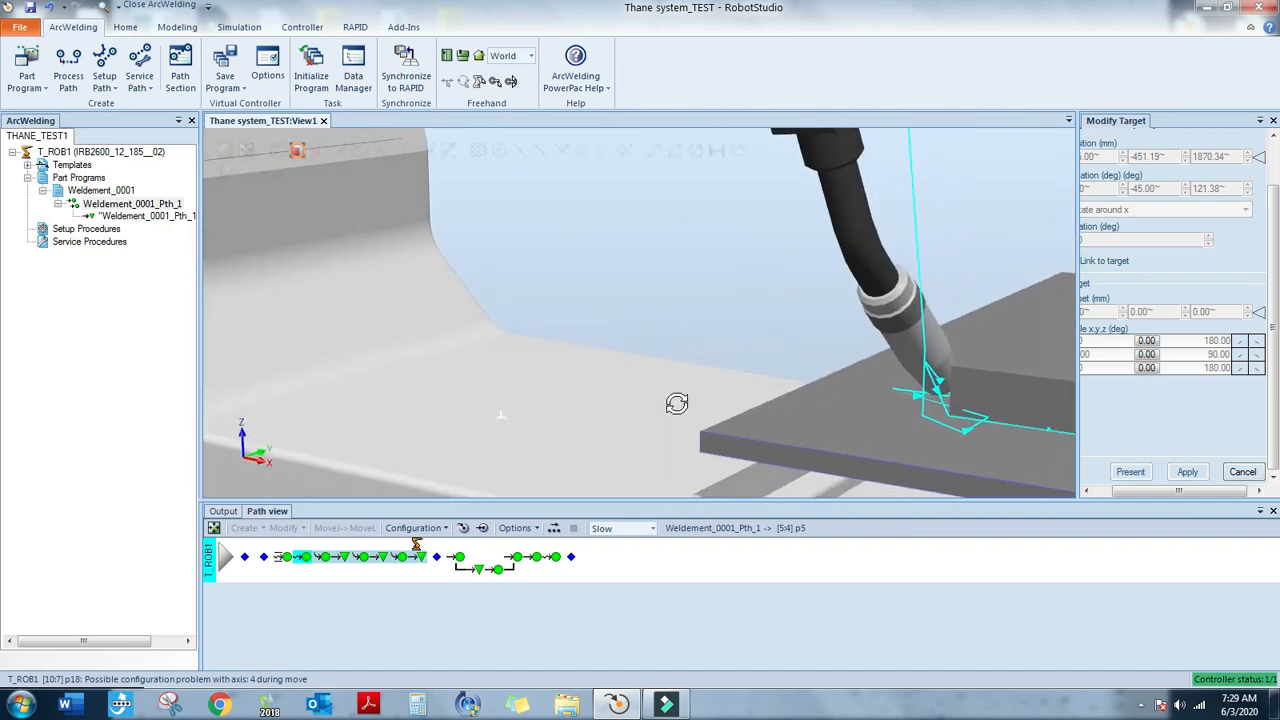
Jump the robot to search target p17, and from there to p18, to compare the torch poses between the two searches
{"action": "left_click", "coordinate": [386, 558]}
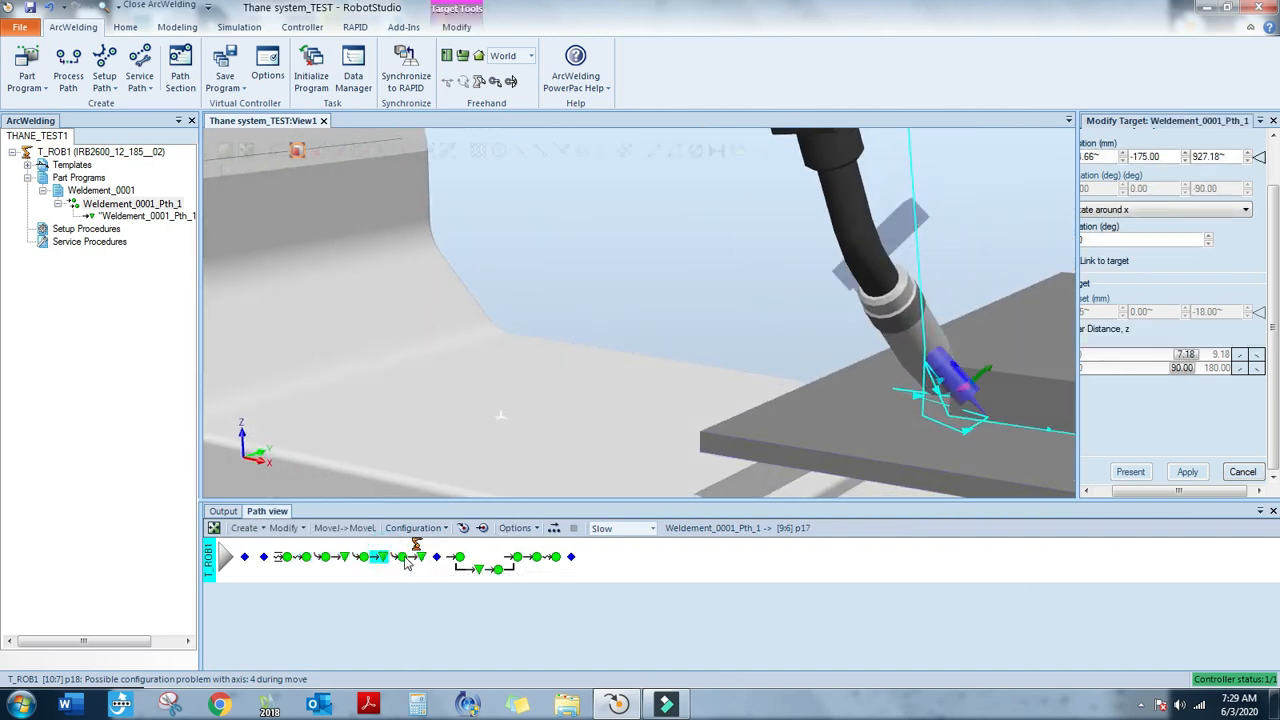
{"action": "left_click", "coordinate": [403, 558]}
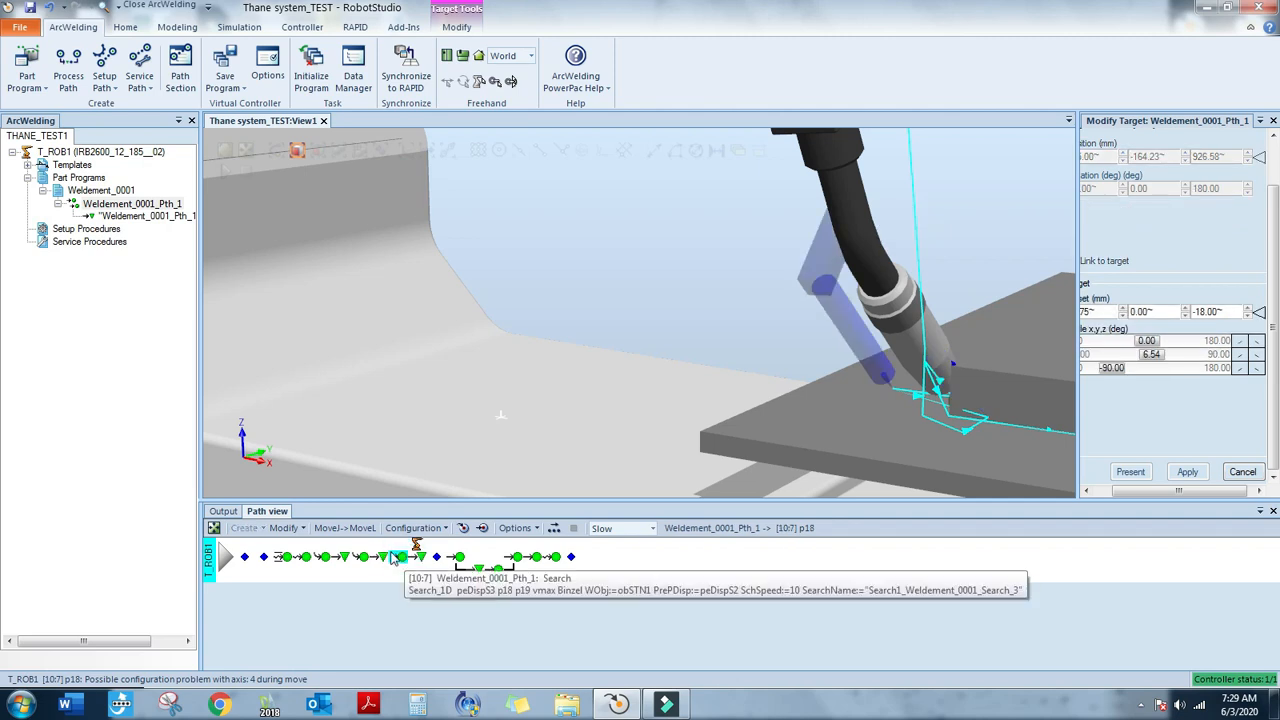
{"action": "left_click", "coordinate": [384, 558]}
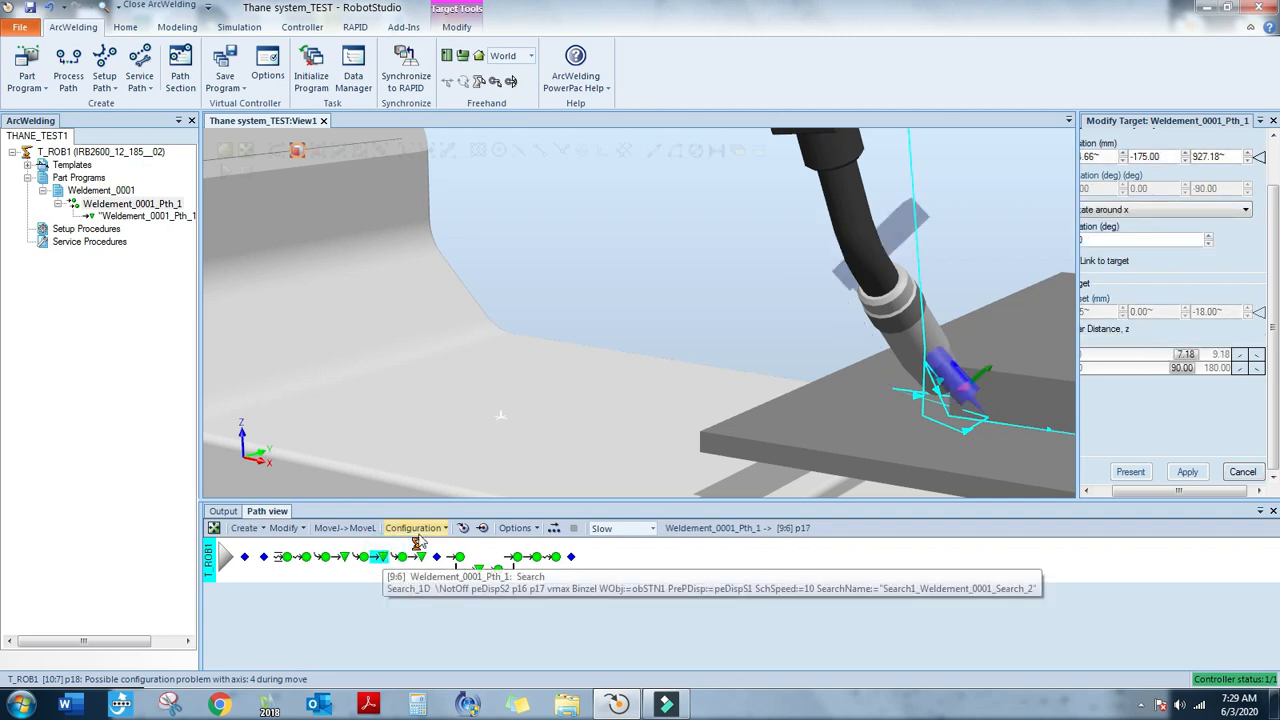
{"action": "left_click", "coordinate": [466, 530]}
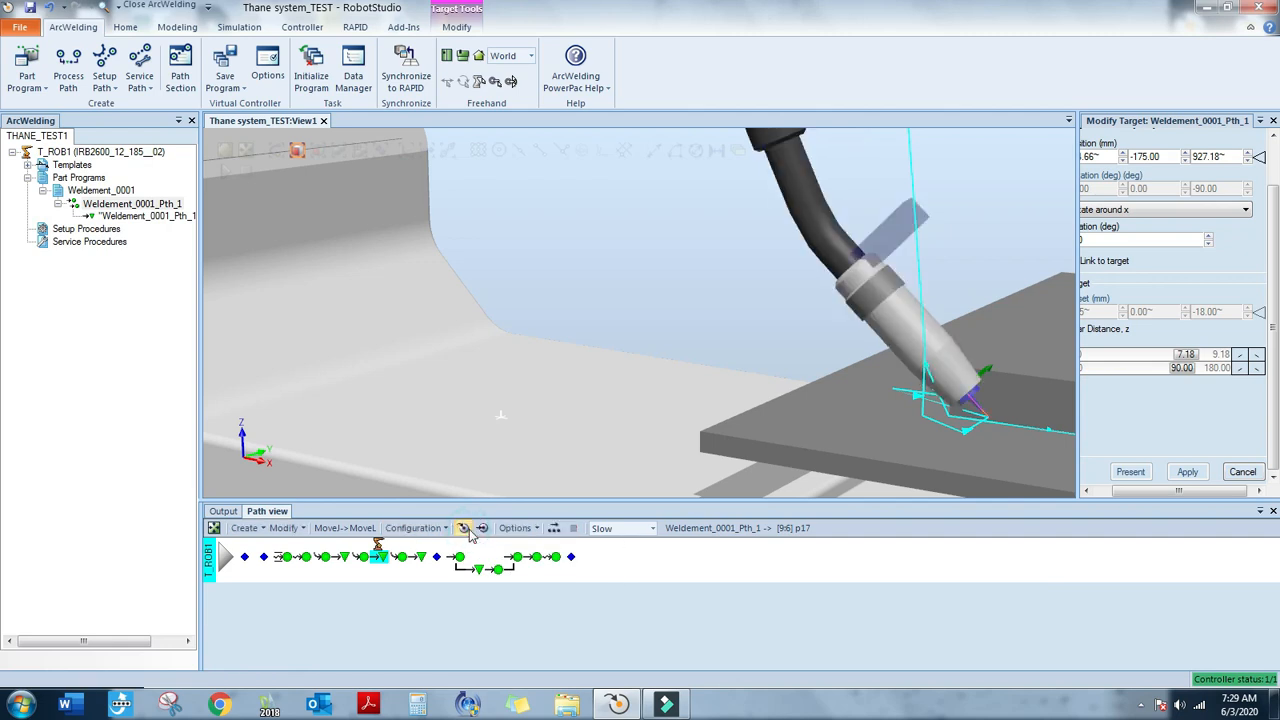
{"action": "left_click", "coordinate": [403, 562]}
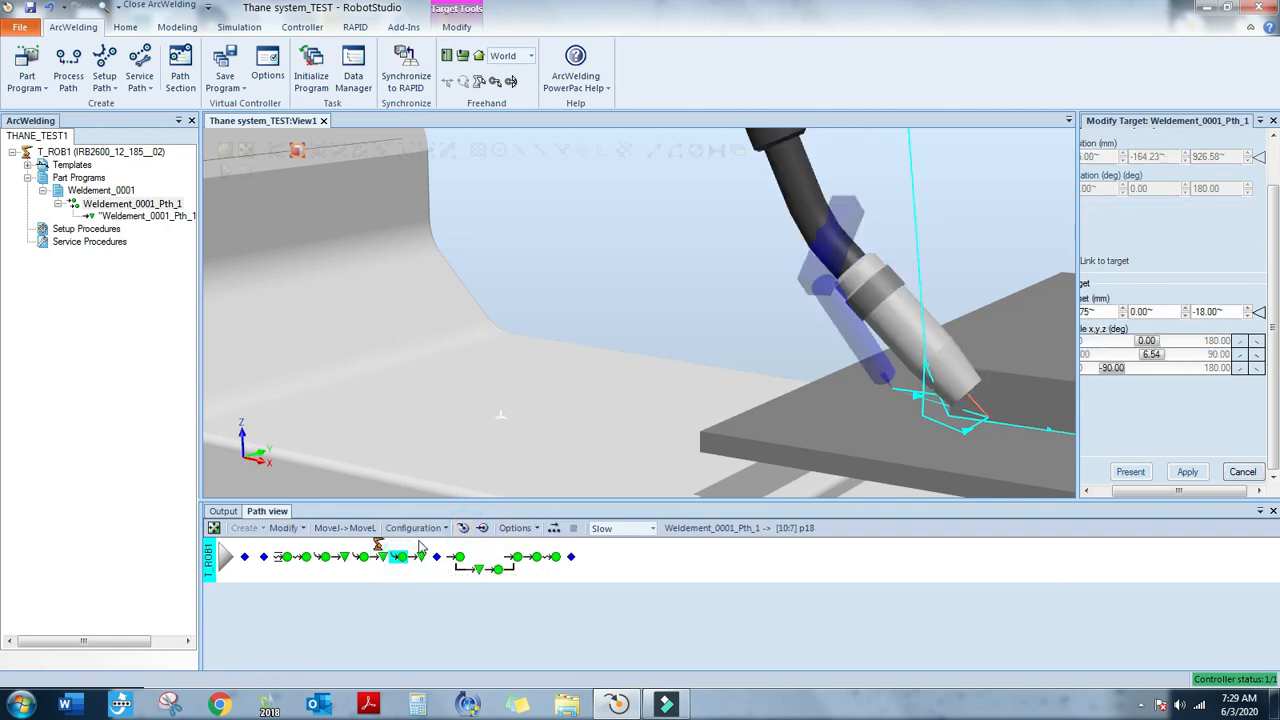
{"action": "left_click", "coordinate": [464, 529]}
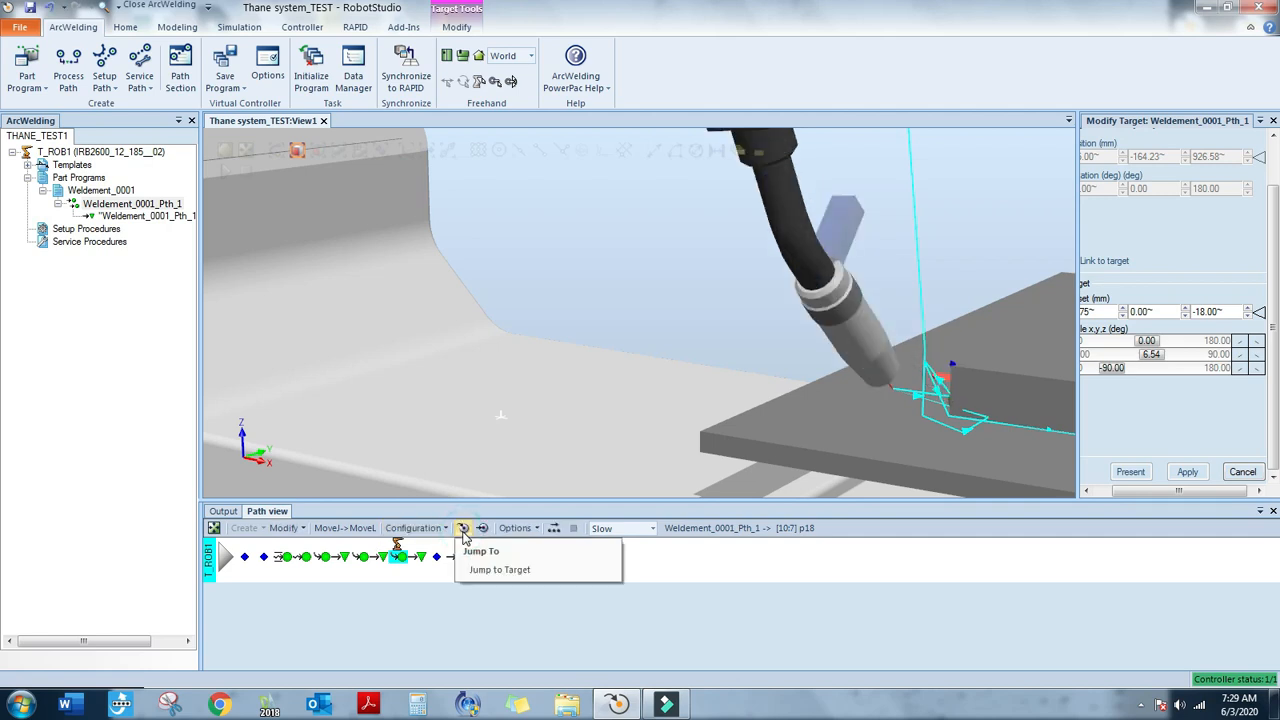
Insert a MoveL air instruction after p17 with tool Binzel and work object obSTN1
{"action": "left_click", "coordinate": [385, 563]}
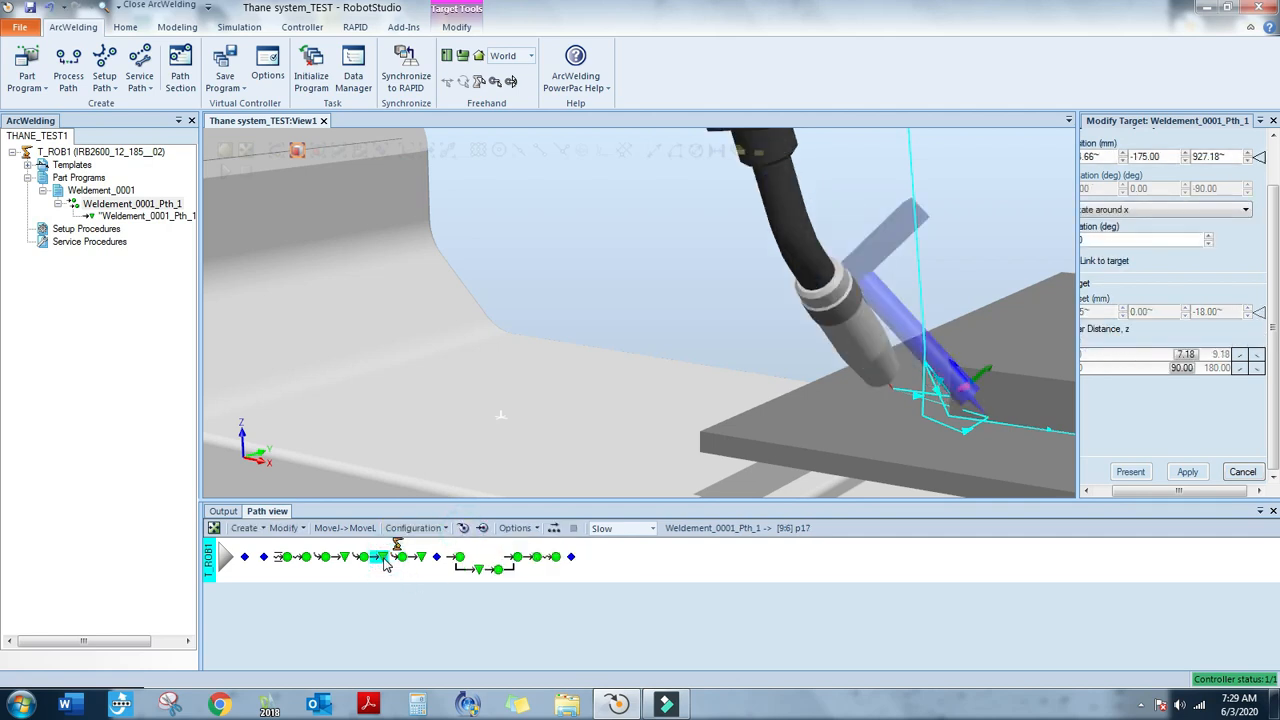
{"action": "left_click", "coordinate": [258, 530]}
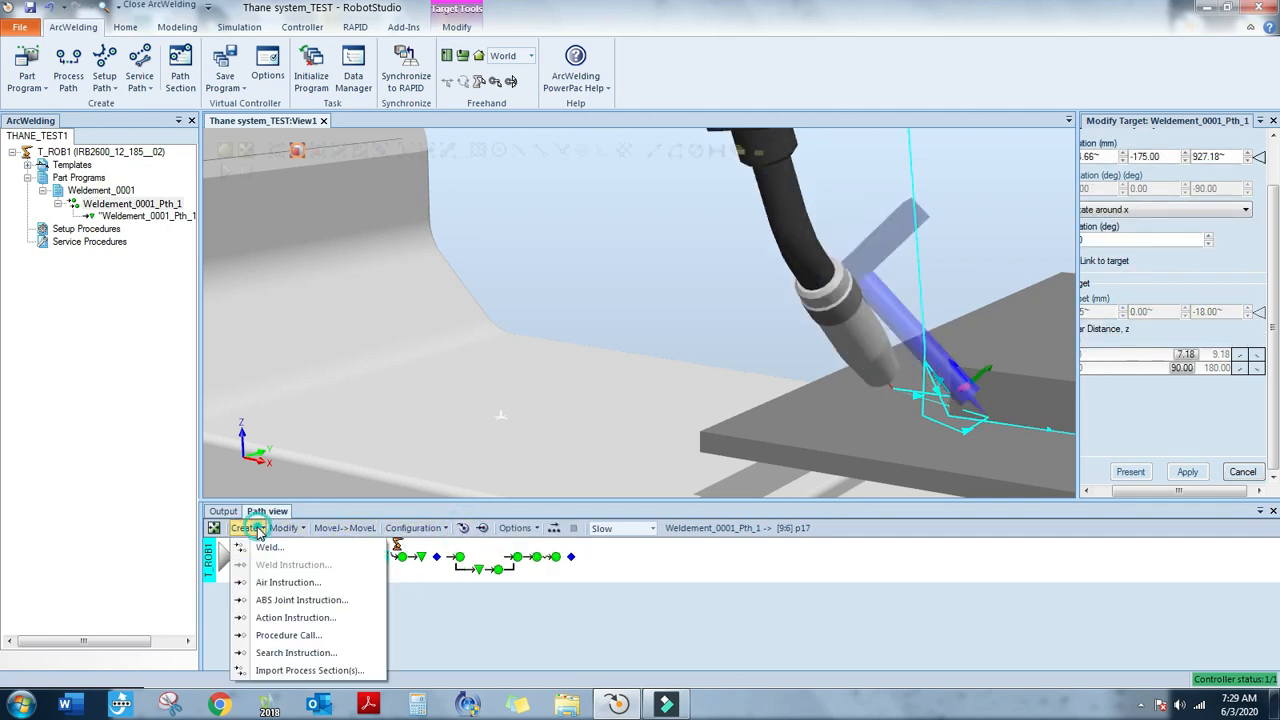
{"action": "left_click", "coordinate": [290, 582]}
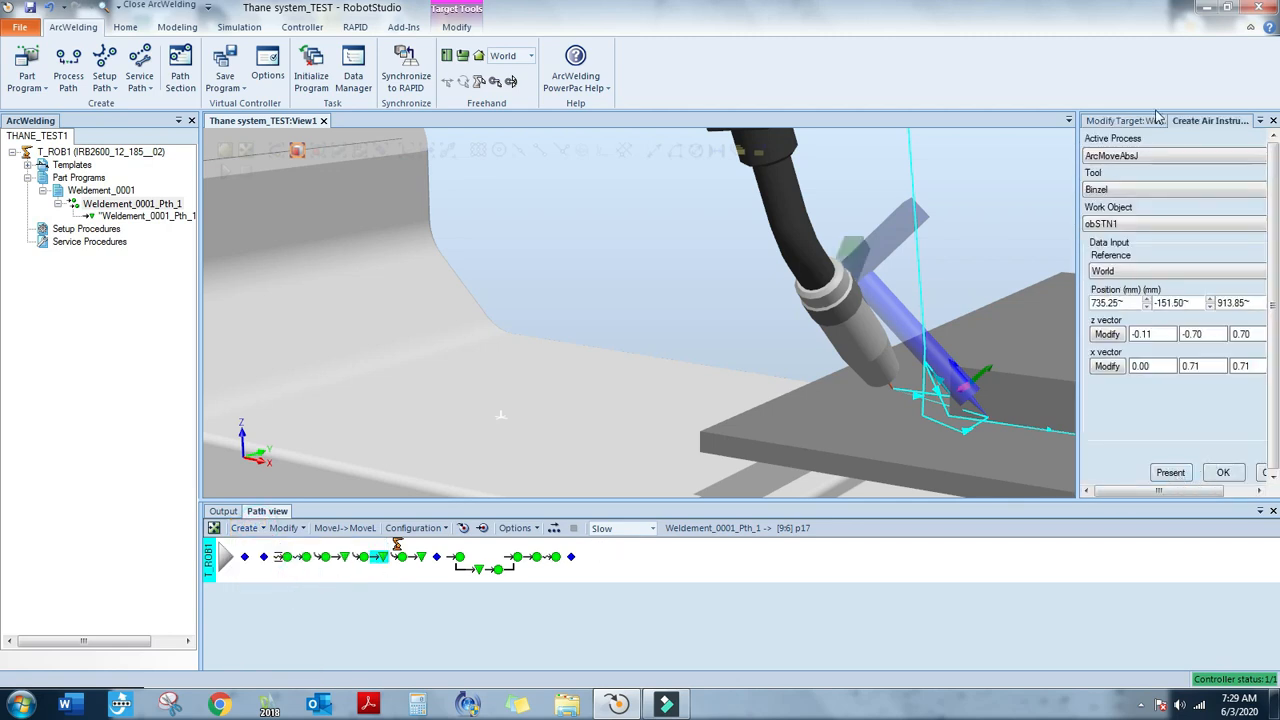
{"action": "left_click", "coordinate": [1147, 157]}
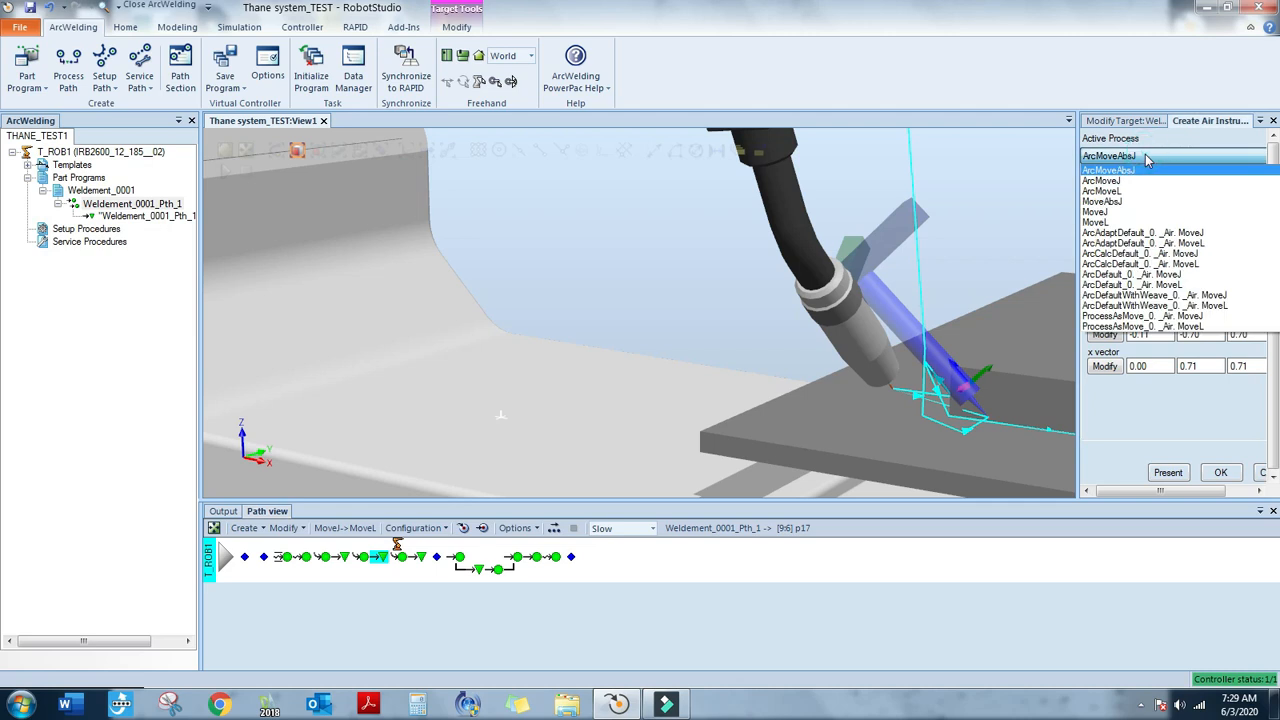
{"action": "left_click", "coordinate": [1116, 223]}
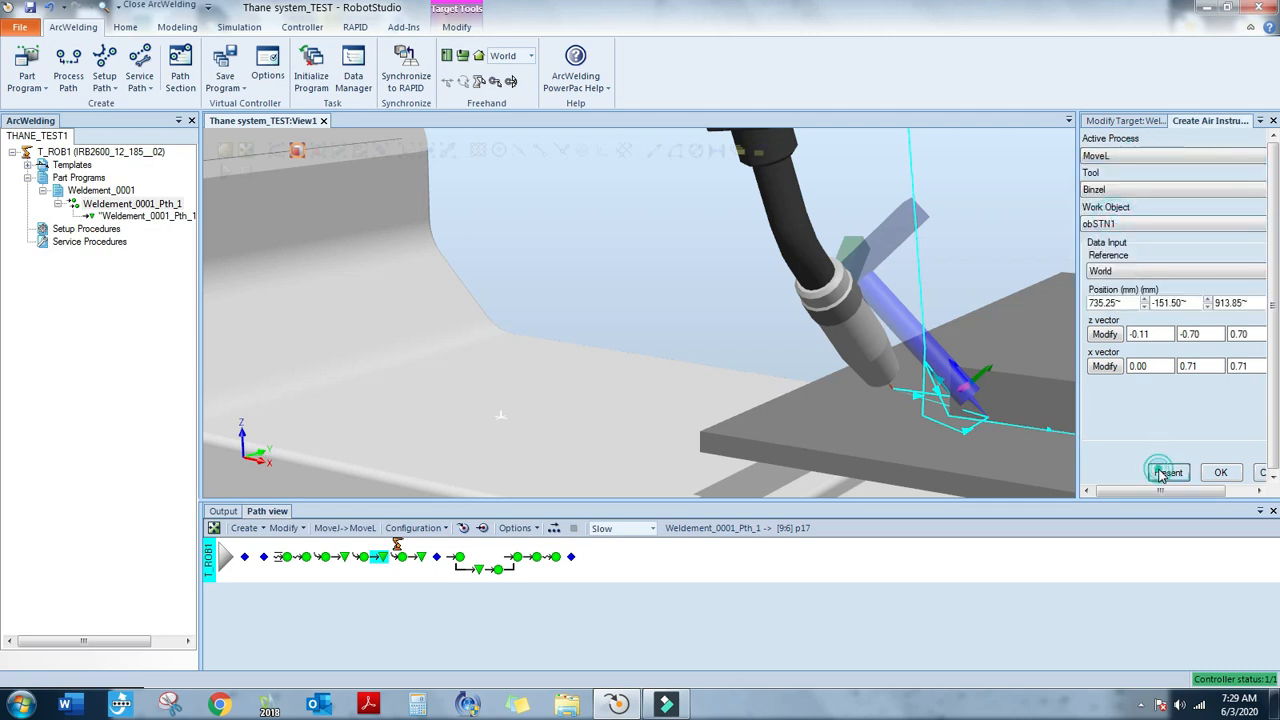
{"action": "left_click", "coordinate": [1220, 472]}
{"action": "mouse_move", "coordinate": [953, 432]}
{"action": "left_mouse_down", "text": "ctrl+shift"}
{"action": "mouse_move", "coordinate": [986, 420]}
{"action": "mouse_move", "coordinate": [953, 407]}
{"action": "left_mouse_up", "text": "ctrl+shift"}
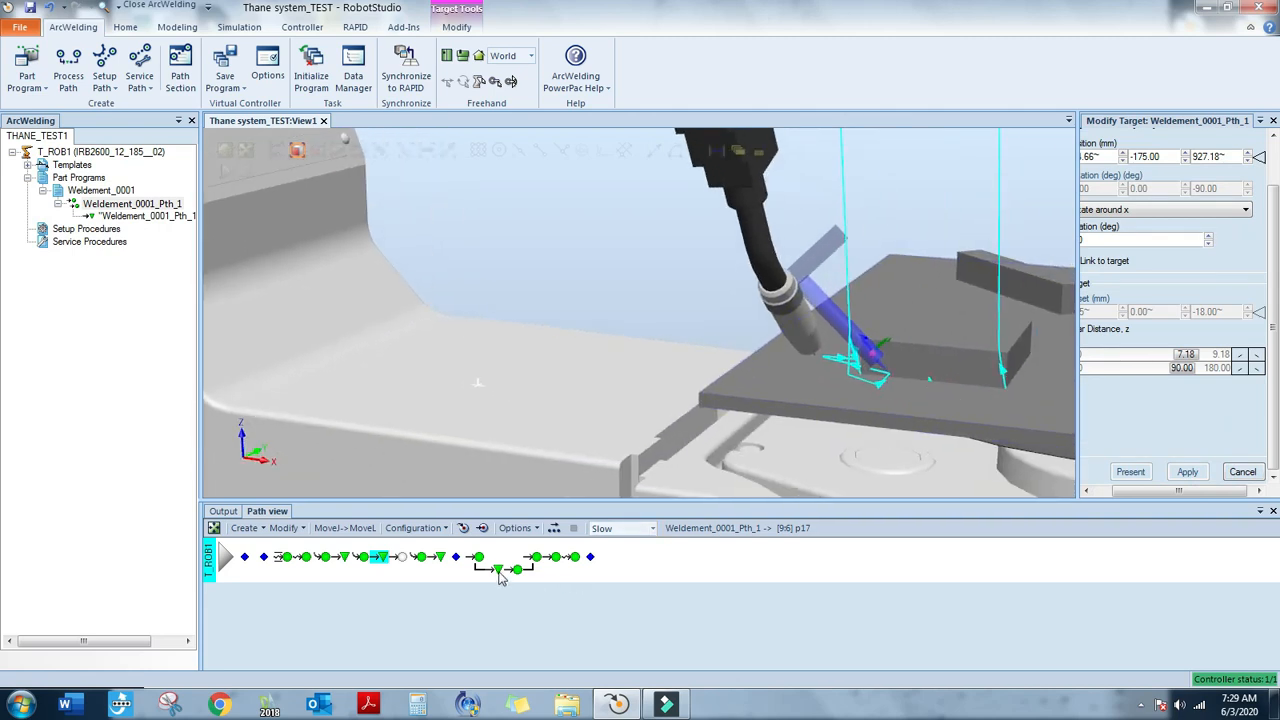
Shift the new air target p20 along the world X and Y axes to clear the block's corner
{"action": "left_click", "coordinate": [401, 560]}
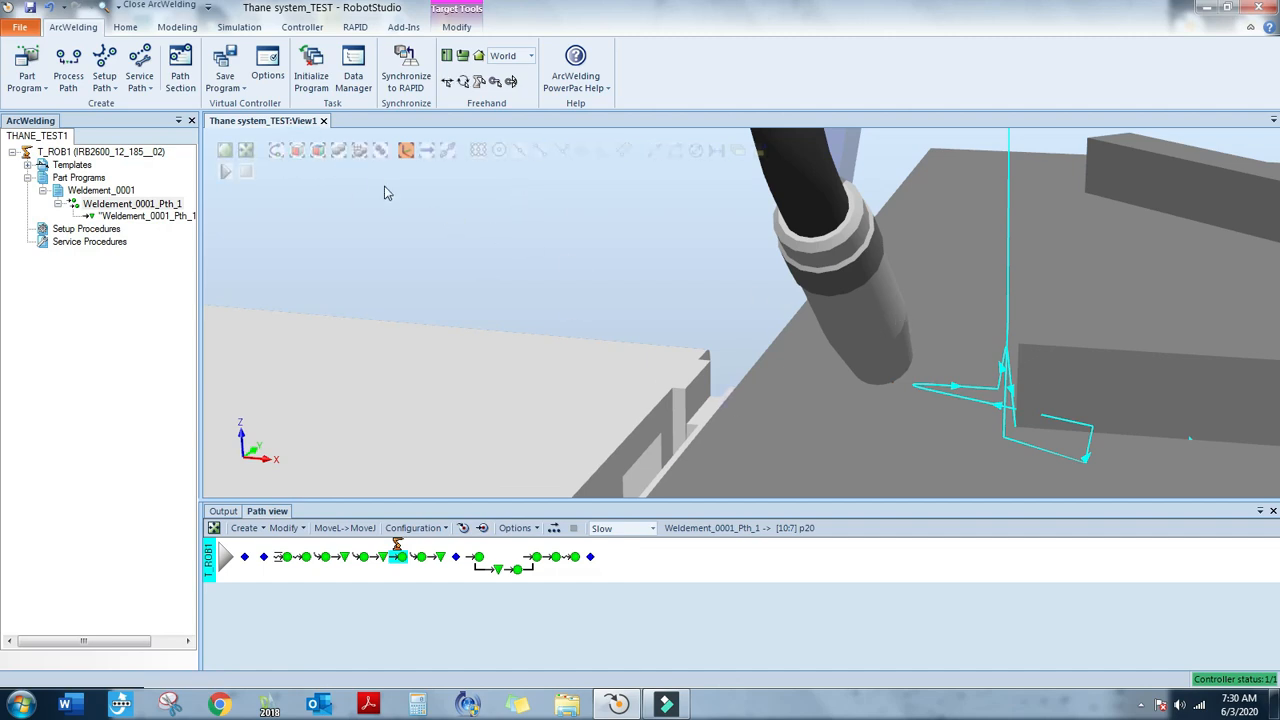
{"action": "left_click", "coordinate": [447, 83]}
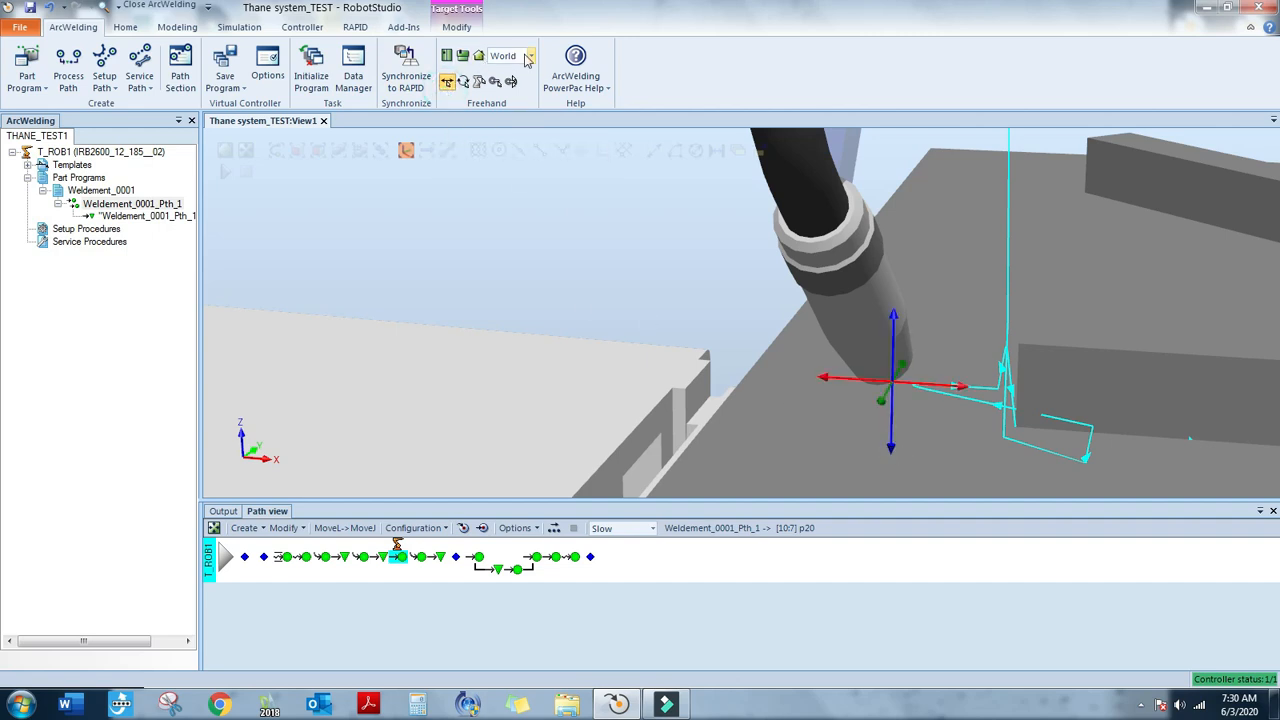
{"action": "left_click_drag", "start_coordinate": [895, 457], "coordinate": [920, 447], "text": "ctrl+shift"}
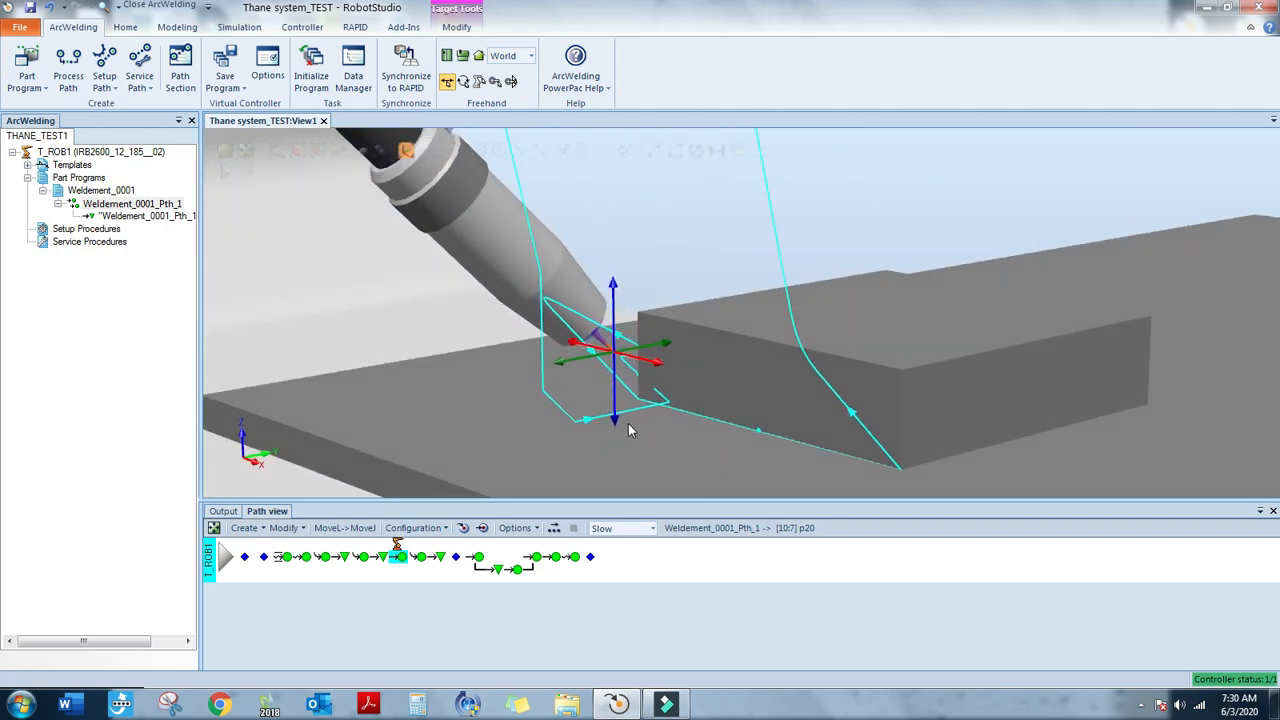
{"action": "left_click_drag", "start_coordinate": [566, 364], "coordinate": [500, 382]}
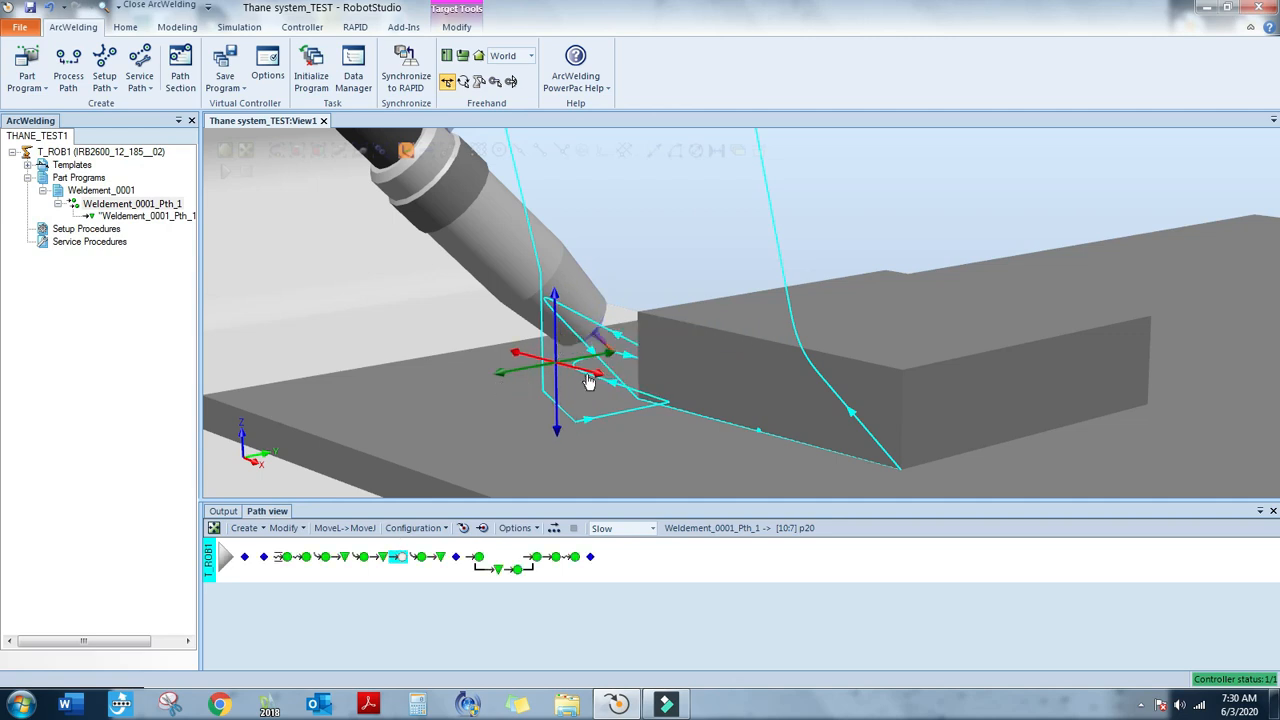
{"action": "left_click_drag", "start_coordinate": [596, 378], "coordinate": [694, 374]}
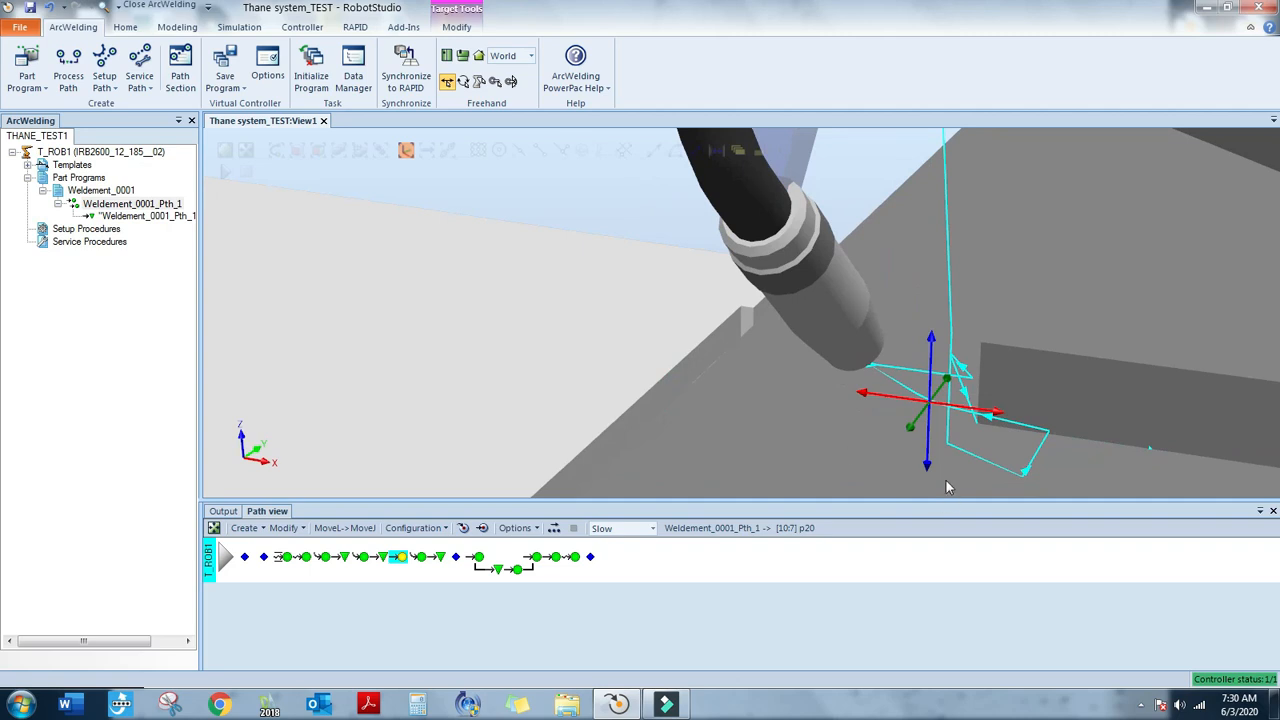
{"action": "left_click_drag", "start_coordinate": [911, 437], "coordinate": [878, 468]}
{"action": "left_click_drag", "start_coordinate": [1020, 480], "coordinate": [950, 477], "text": "ctrl+shift"}
{"action": "left_click_drag", "start_coordinate": [619, 397], "coordinate": [638, 392]}
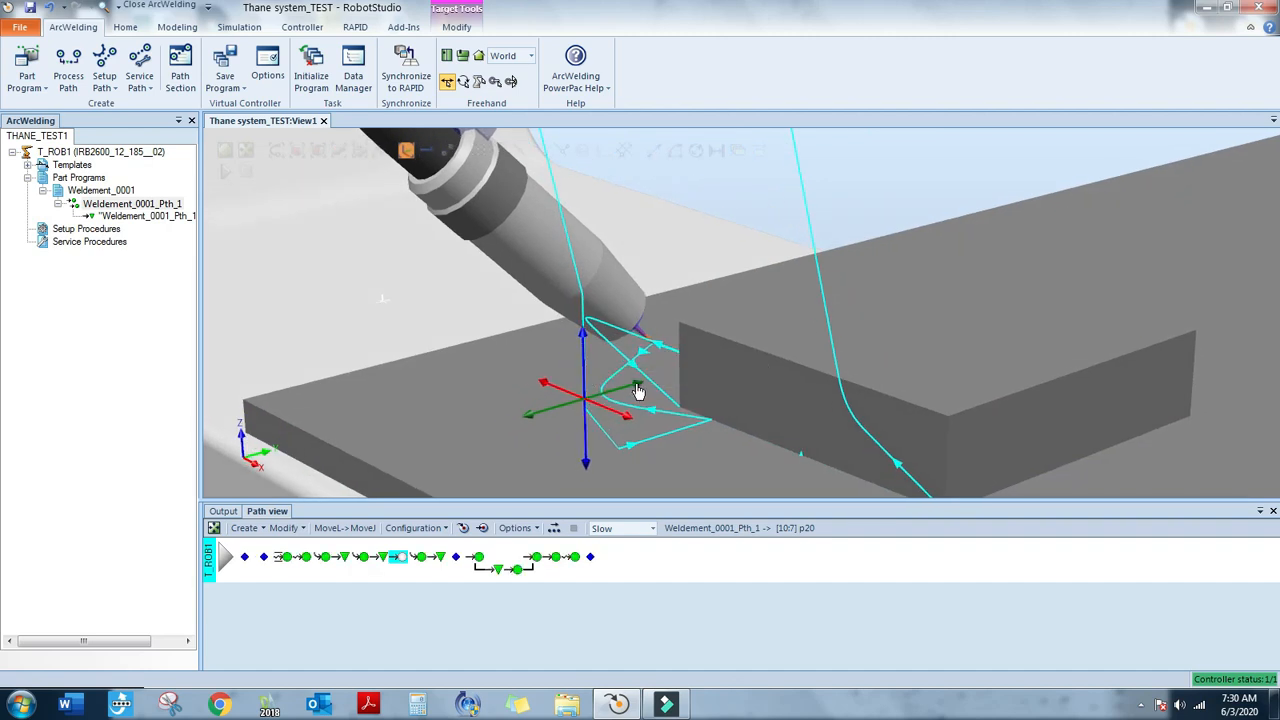
Jump the robot to p20 and reorient the torch about the vertical axis around its tip
{"action": "left_click", "coordinate": [464, 528]}
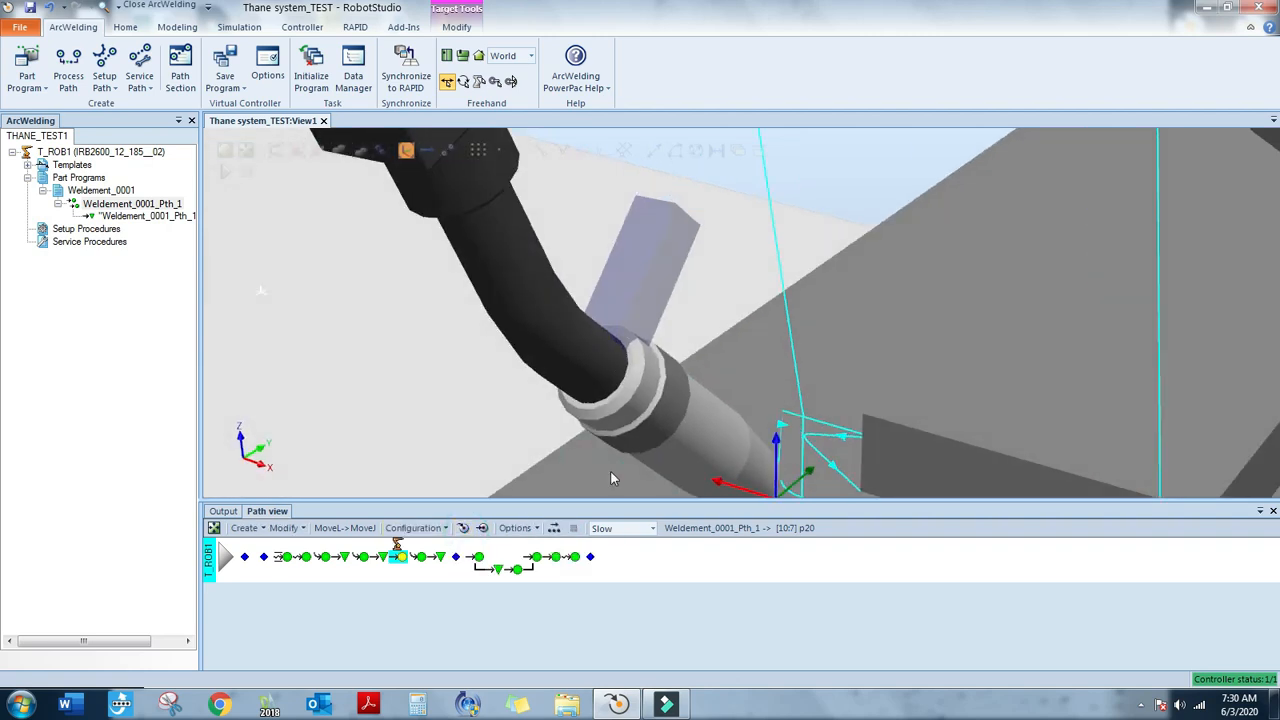
{"action": "left_click_drag", "start_coordinate": [613, 454], "coordinate": [700, 447], "text": "ctrl+shift"}
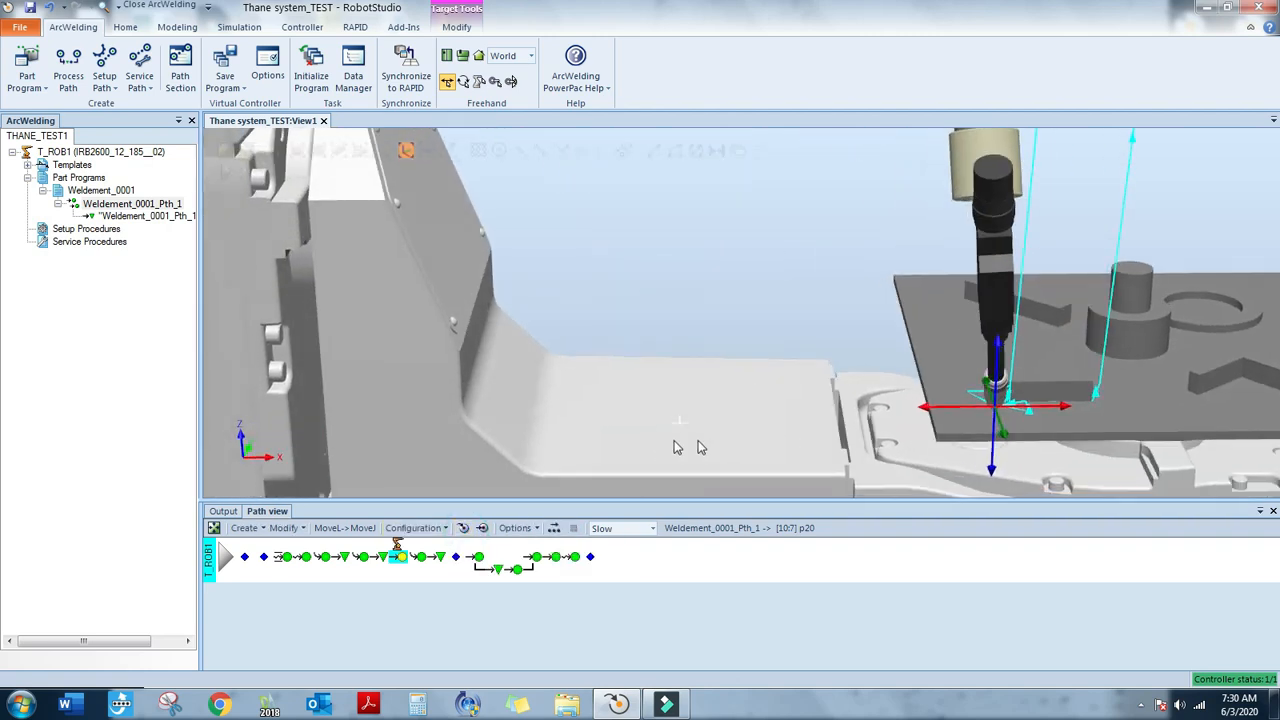
{"action": "scroll", "coordinate": [1008, 397], "scroll_direction": "up", "scroll_amount": 4}
{"action": "left_click_drag", "start_coordinate": [1015, 402], "coordinate": [983, 423], "text": "ctrl"}
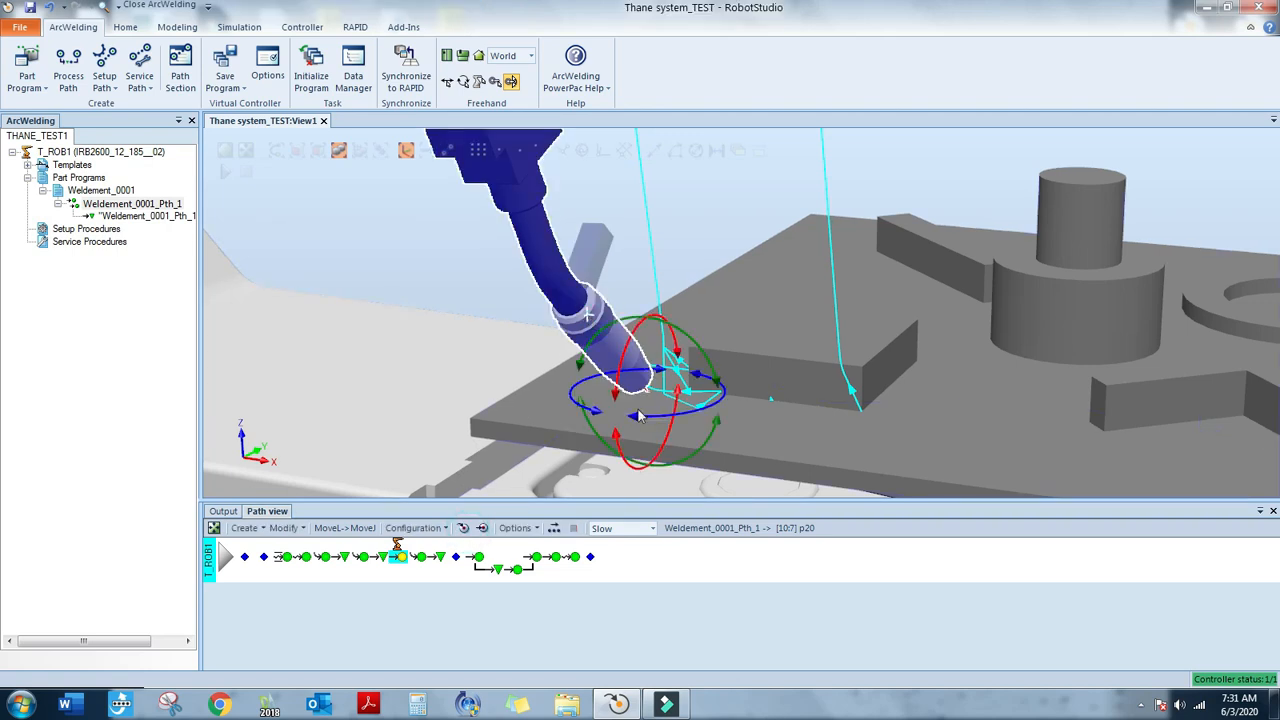
{"action": "mouse_move", "coordinate": [637, 426]}
{"action": "left_mouse_down"}
{"action": "mouse_move", "coordinate": [582, 430]}
{"action": "mouse_move", "coordinate": [539, 400]}
{"action": "mouse_move", "coordinate": [931, 351]}
{"action": "left_mouse_up"}
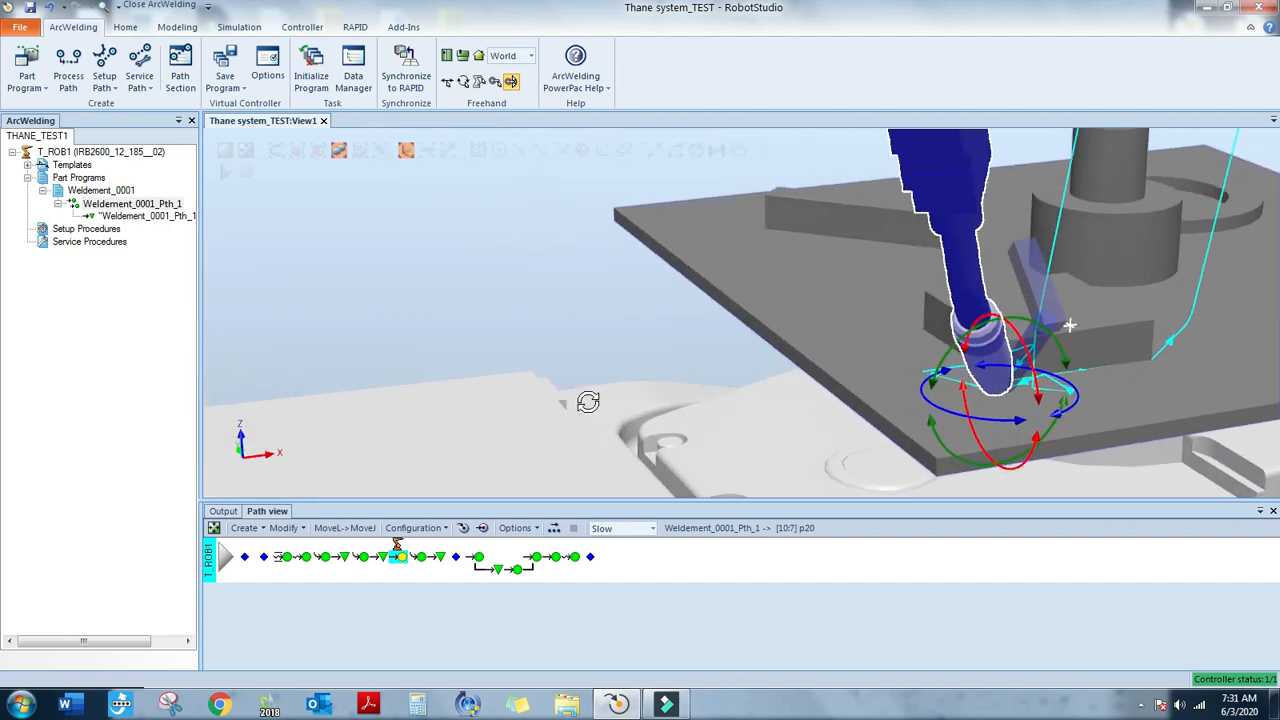
{"action": "mouse_move", "coordinate": [1062, 422]}
{"action": "left_mouse_down"}
{"action": "mouse_move", "coordinate": [1074, 430]}
{"action": "mouse_move", "coordinate": [1014, 422]}
{"action": "mouse_move", "coordinate": [1085, 434]}
{"action": "mouse_move", "coordinate": [1066, 431]}
{"action": "left_mouse_up"}
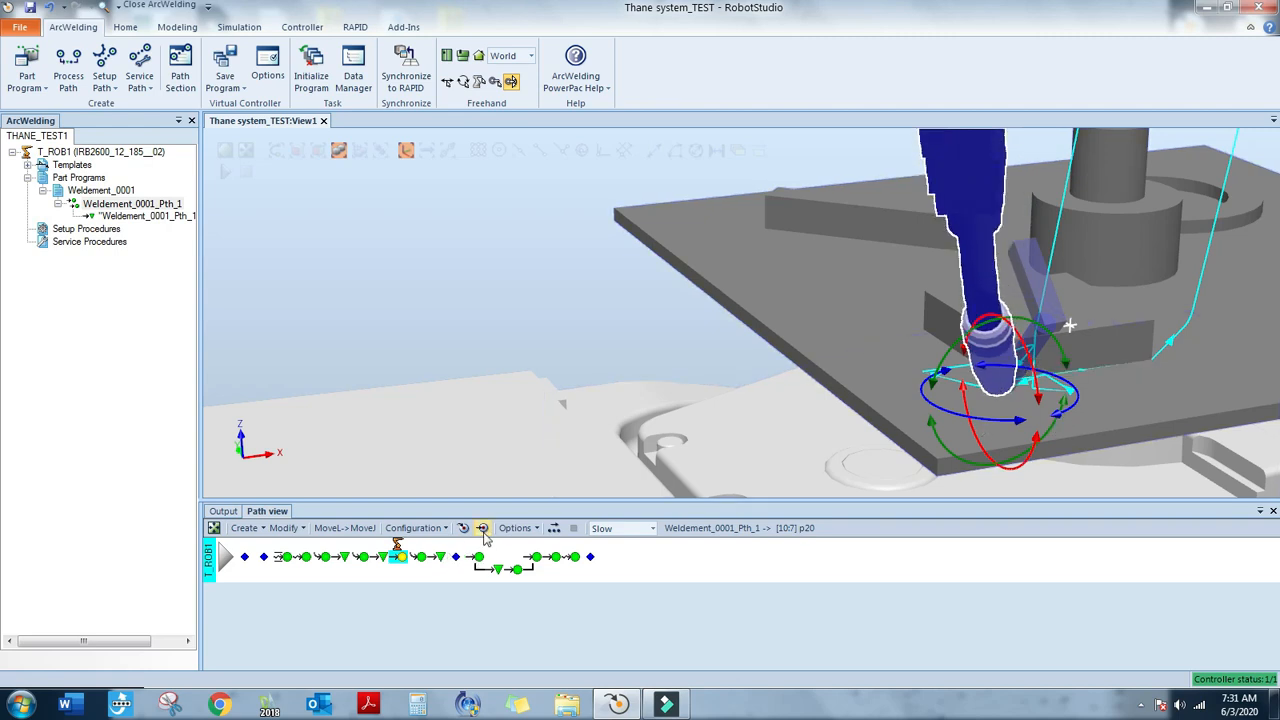
Open air target p20 for modification and apply its reoriented torch pose
{"action": "left_click", "coordinate": [288, 528]}
{"action": "left_click", "coordinate": [306, 565]}
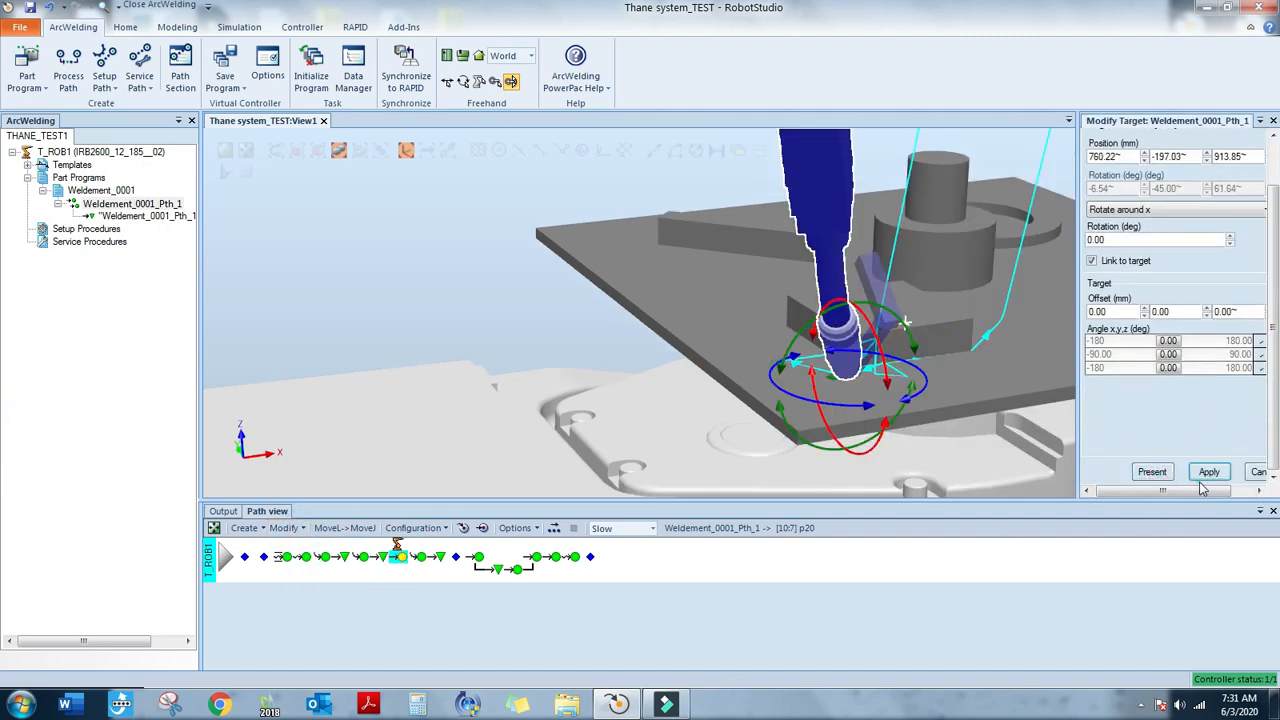
{"action": "left_click", "coordinate": [1209, 472]}
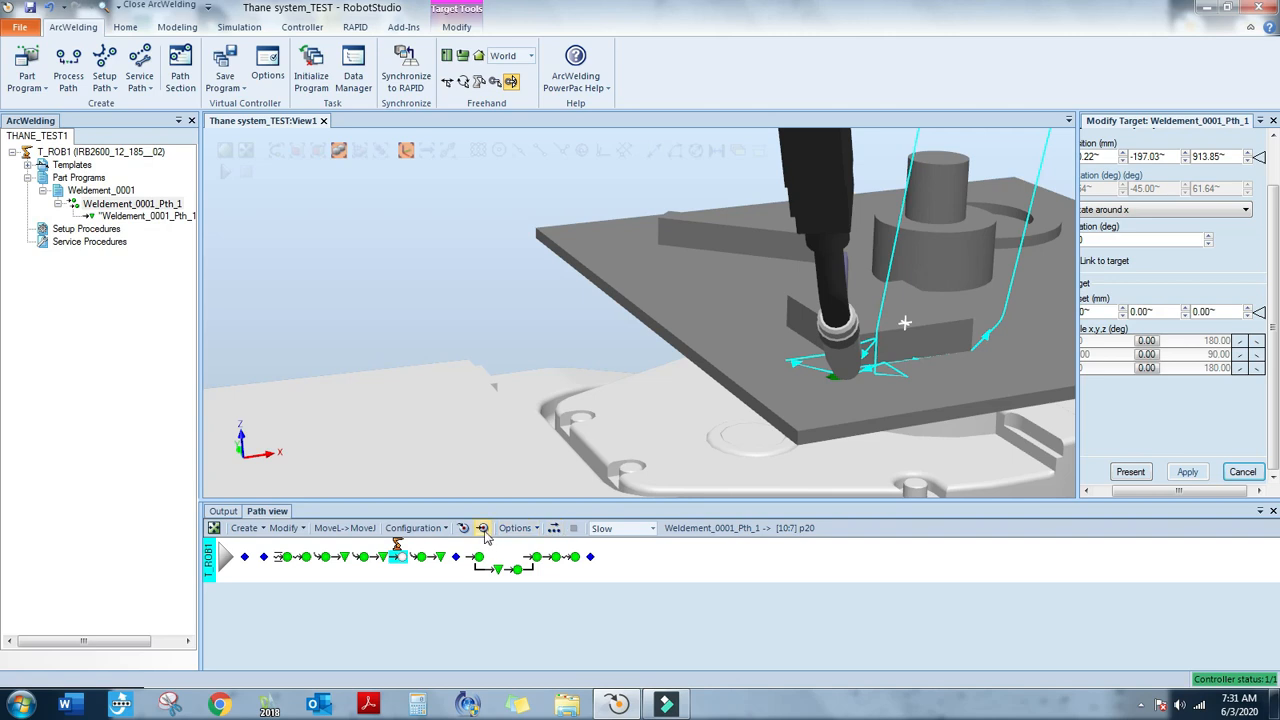
Move the robot through the targets from p17 to p19 and inspect the torch pose from the robot's side
{"action": "left_click", "coordinate": [380, 557]}
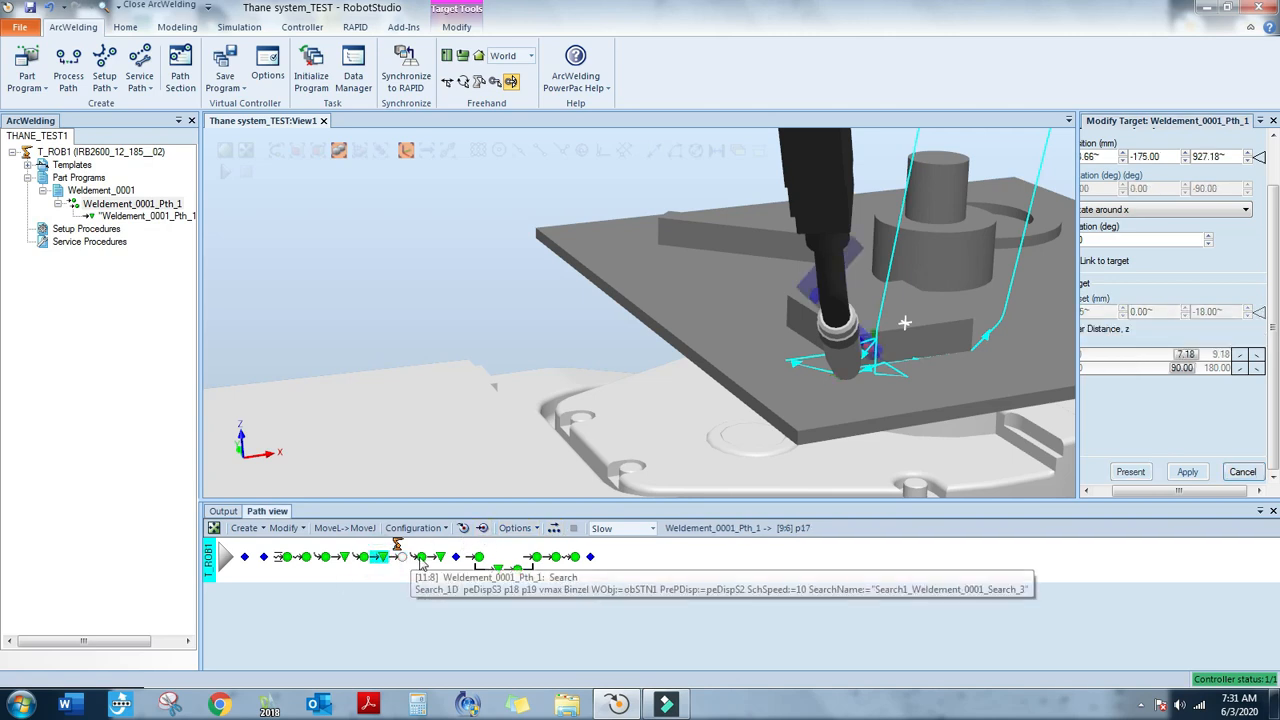
{"action": "left_click", "coordinate": [484, 532]}
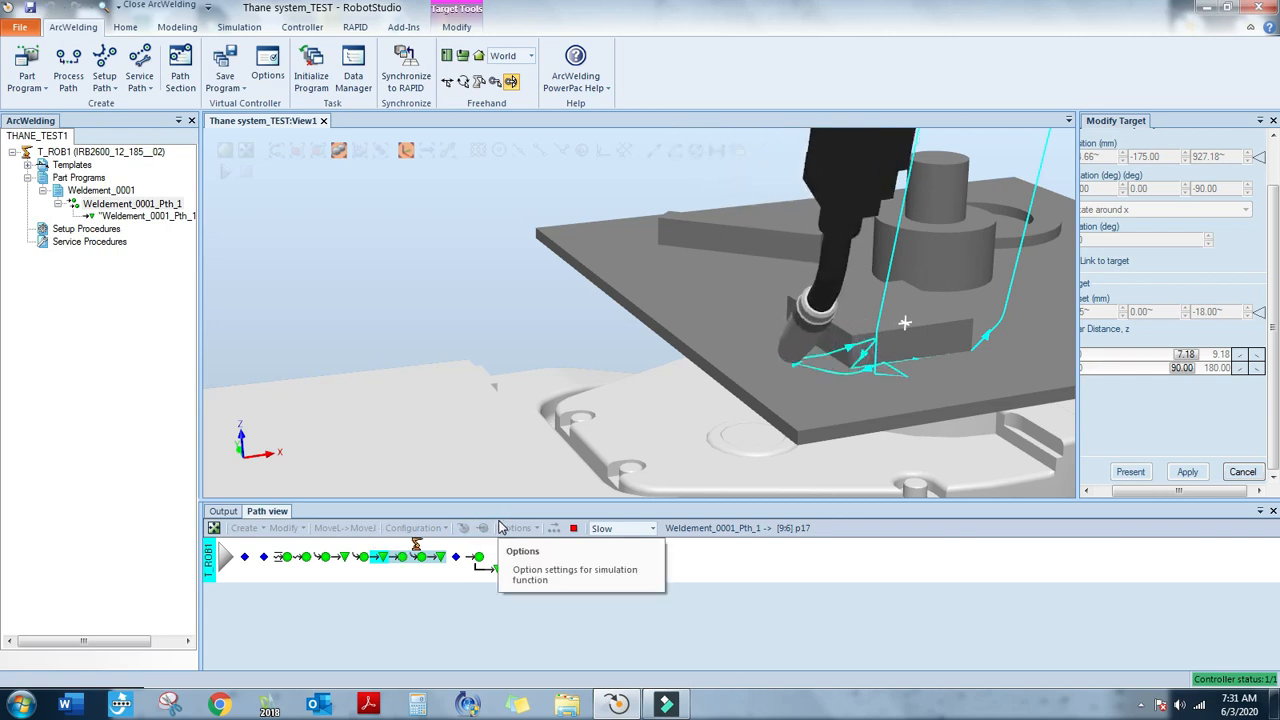
{"action": "left_click_drag", "start_coordinate": [866, 398], "coordinate": [794, 406], "text": "ctrl+shift"}
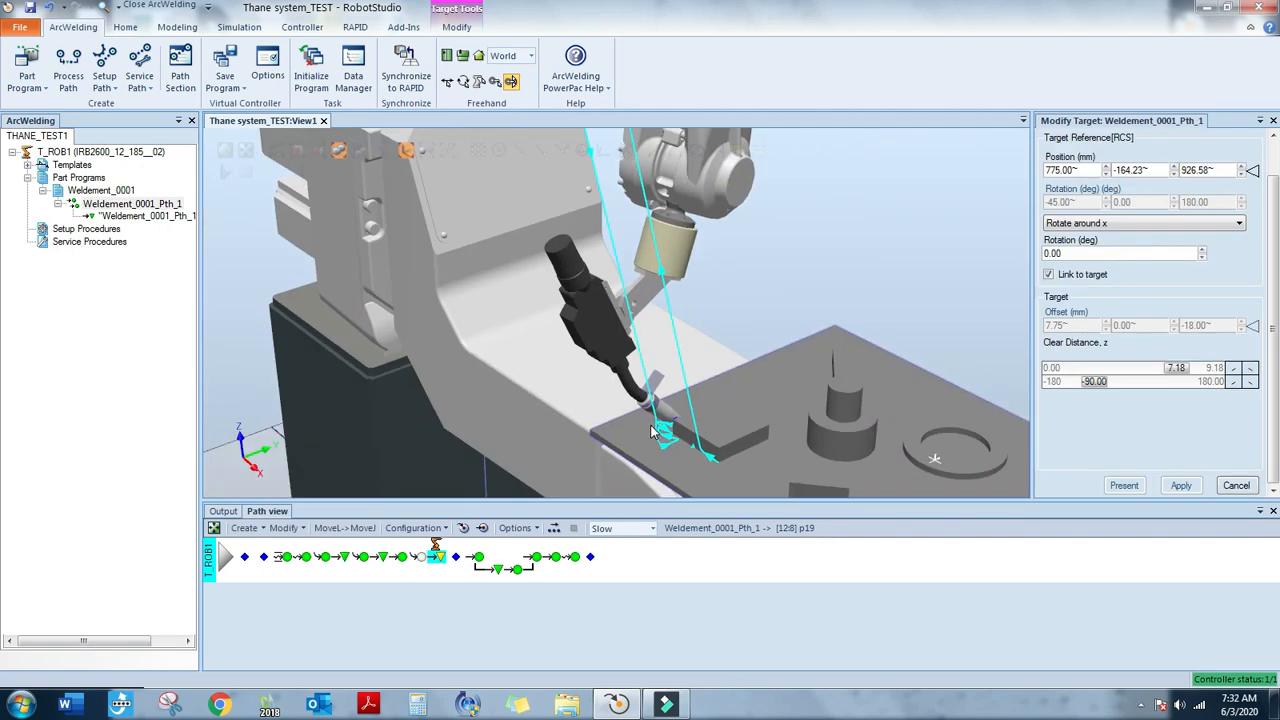
{"action": "scroll", "coordinate": [652, 432], "scroll_direction": "down", "scroll_amount": 1}
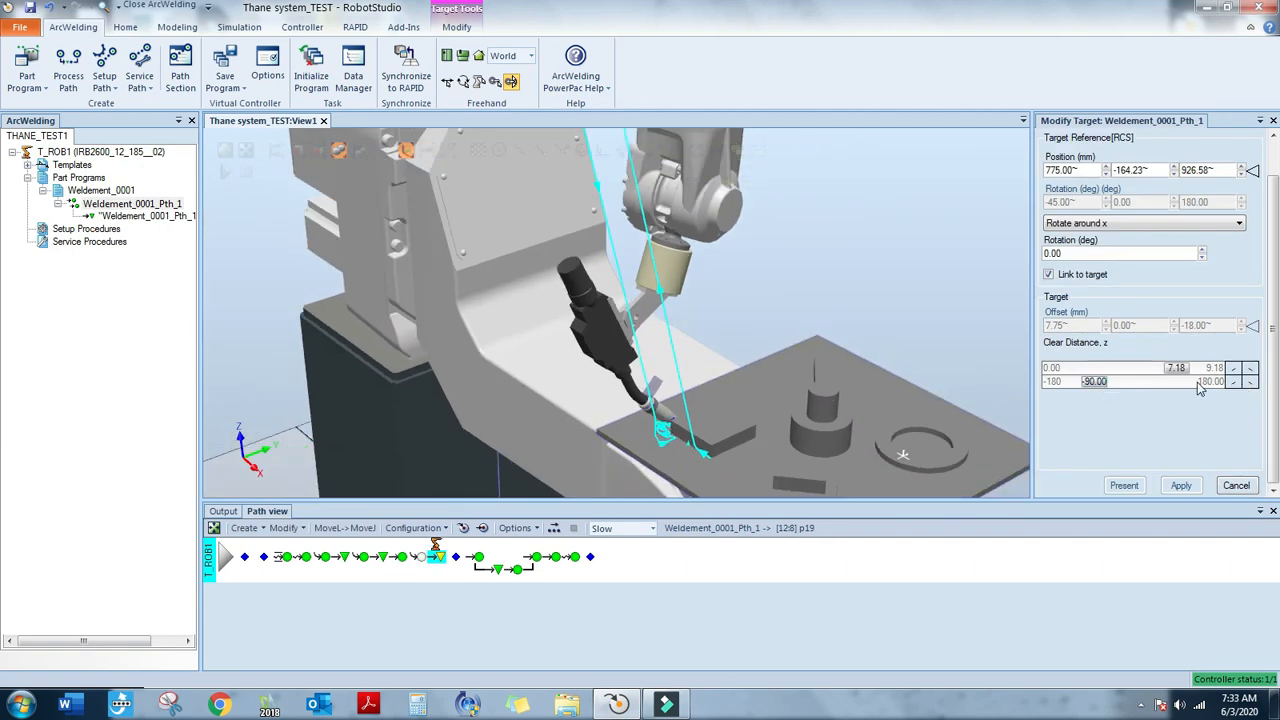
Try different rotation angles for search target p19, including -70 and -103 degrees, and reset the angle to -90
{"action": "left_click", "coordinate": [1198, 383]}
{"action": "left_click", "coordinate": [1198, 383]}
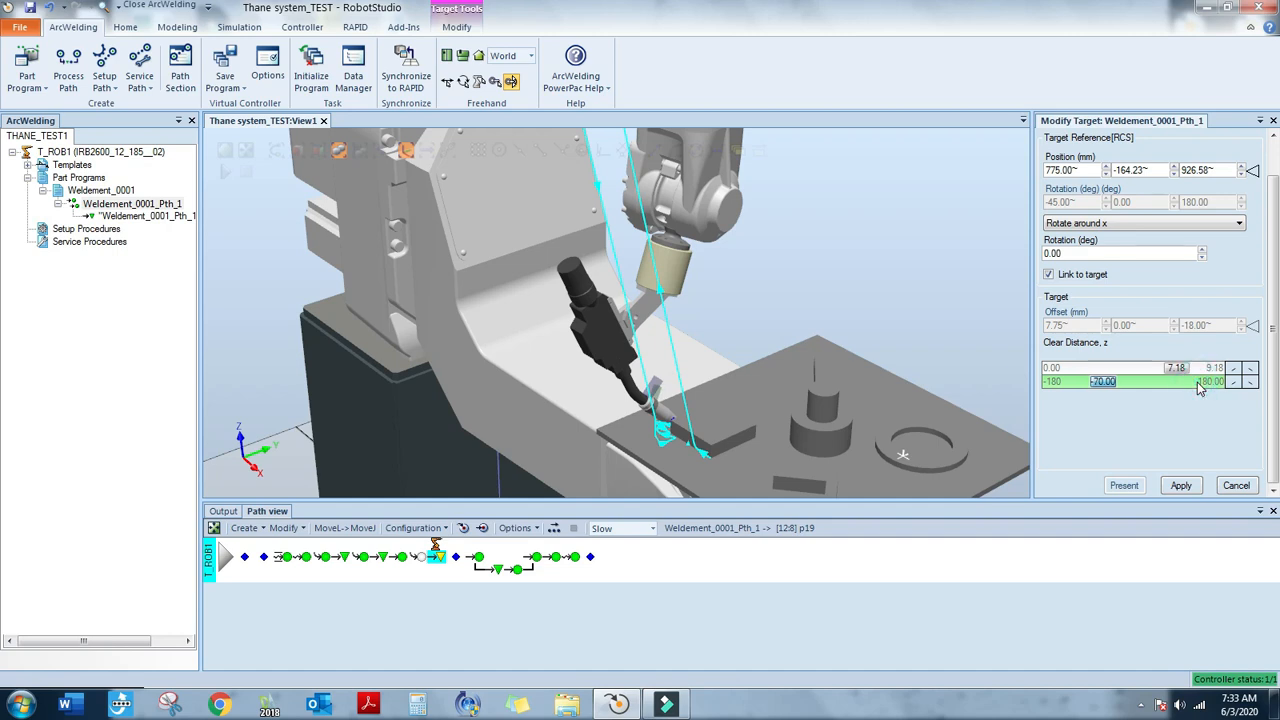
{"action": "left_click", "coordinate": [1233, 386]}
{"action": "left_click", "coordinate": [1233, 386]}
{"action": "left_click", "coordinate": [1233, 386]}
{"action": "left_click", "coordinate": [1062, 387]}
{"action": "left_click", "coordinate": [1063, 392]}
{"action": "left_click", "coordinate": [1063, 392]}
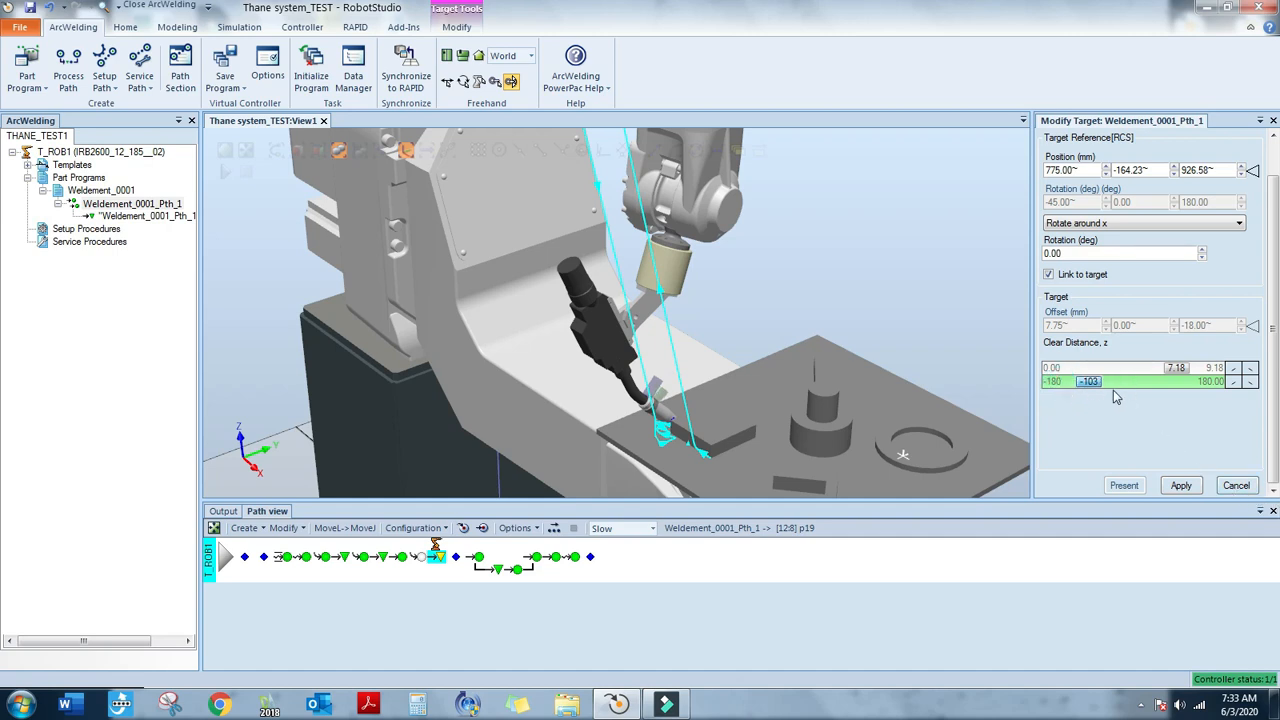
{"action": "left_click", "coordinate": [1085, 382]}
{"action": "type", "text": "-90"}
{"action": "left_click", "coordinate": [1180, 486]}
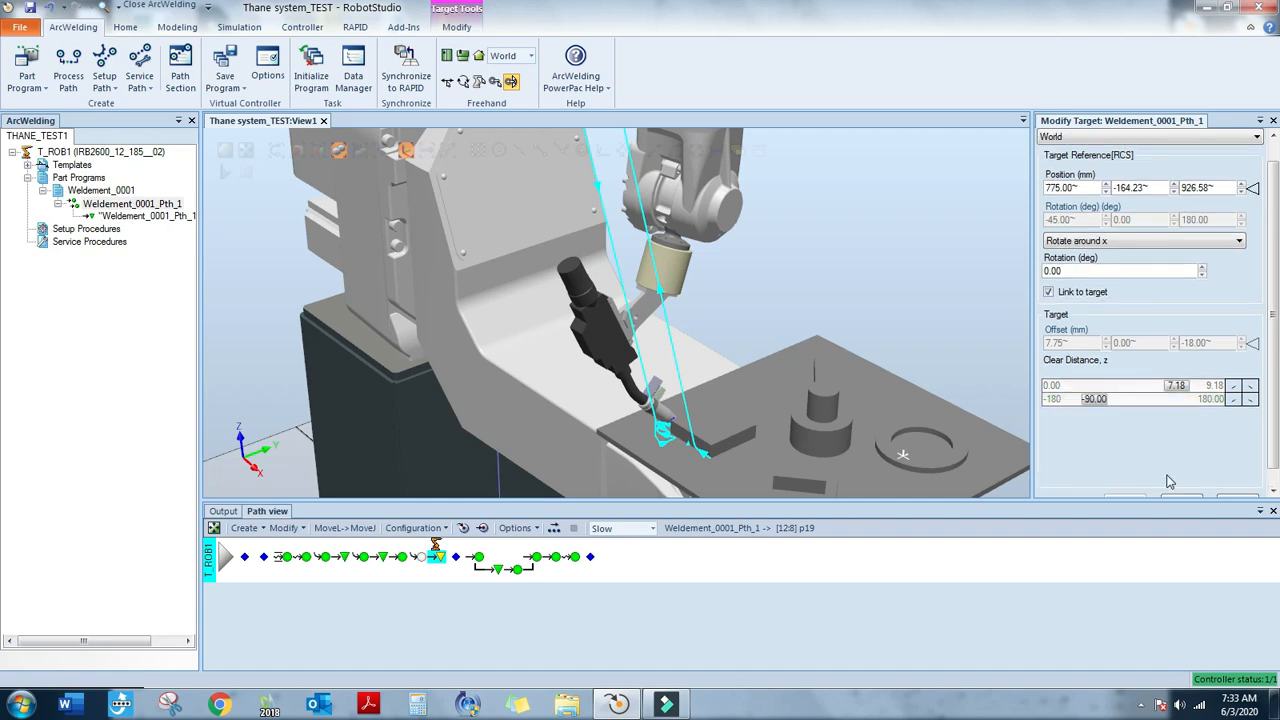
Set the rotation angle of search target p19 to -110 degrees and jump the robot to it
{"action": "left_click", "coordinate": [1058, 401]}
{"action": "left_click", "coordinate": [1058, 401]}
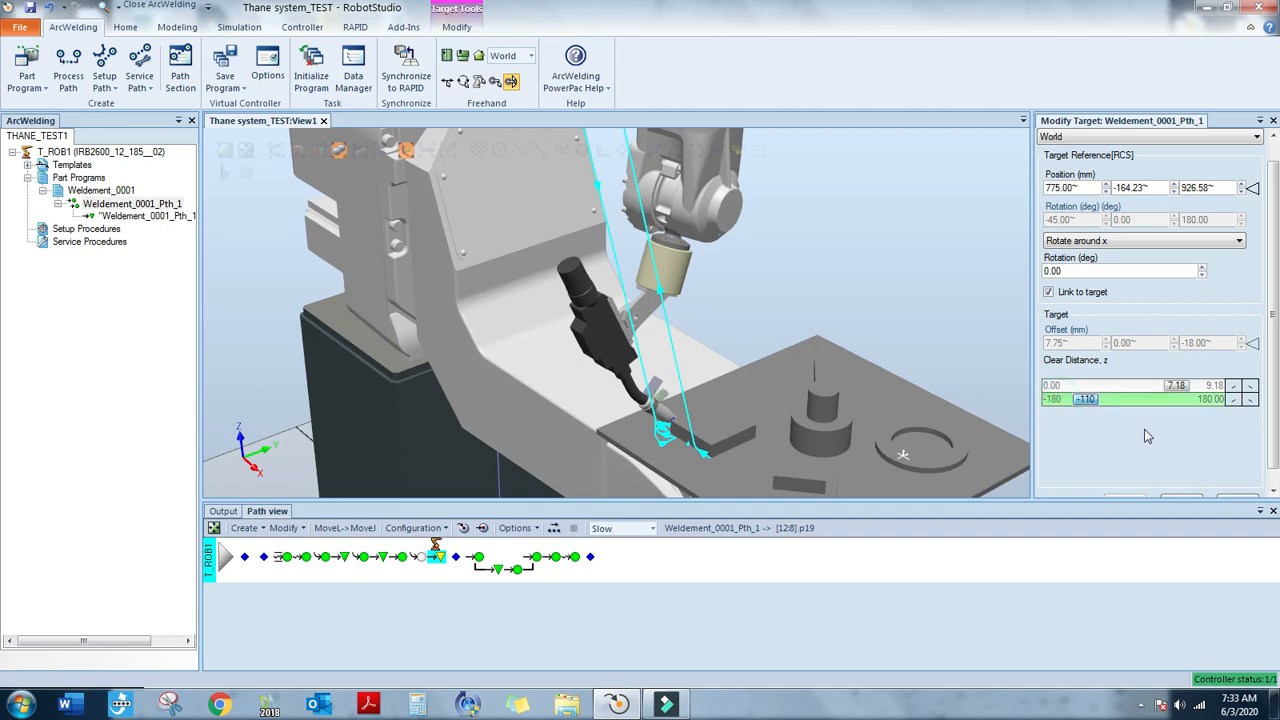
{"action": "scroll", "coordinate": [1221, 438], "scroll_direction": "down", "scroll_amount": 1}
{"action": "left_click", "coordinate": [1196, 486]}
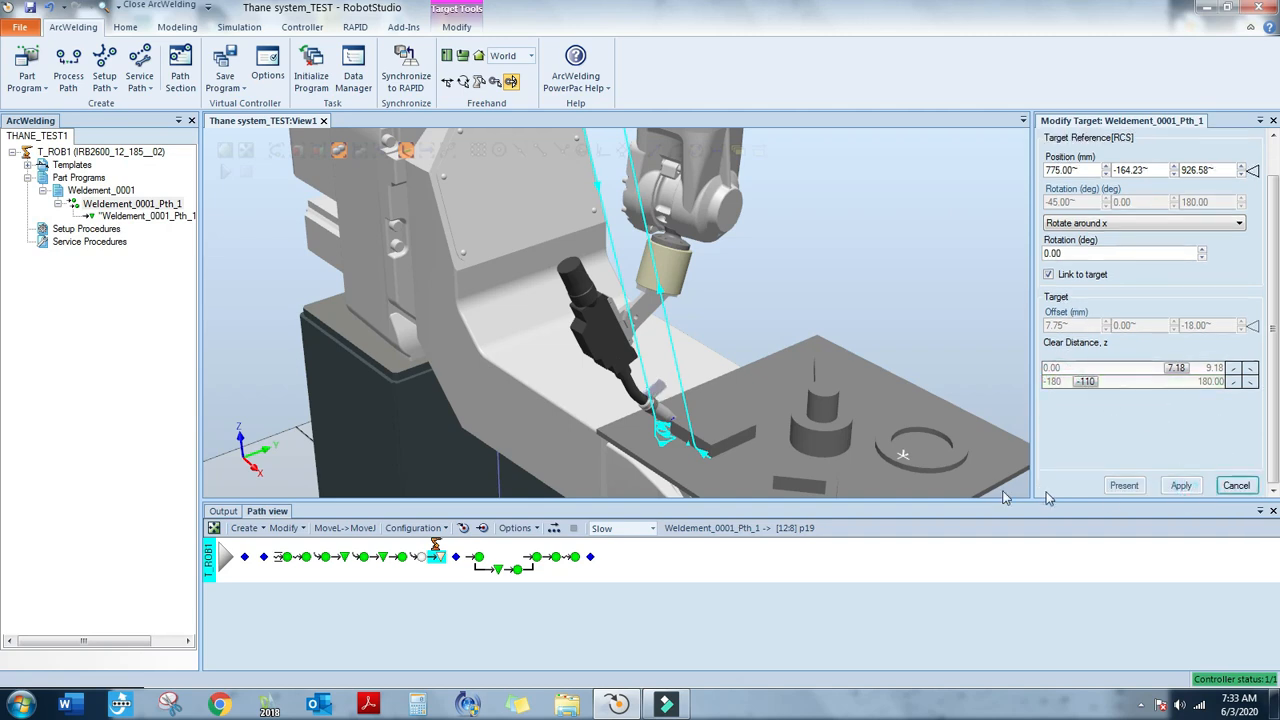
{"action": "left_click", "coordinate": [462, 530]}
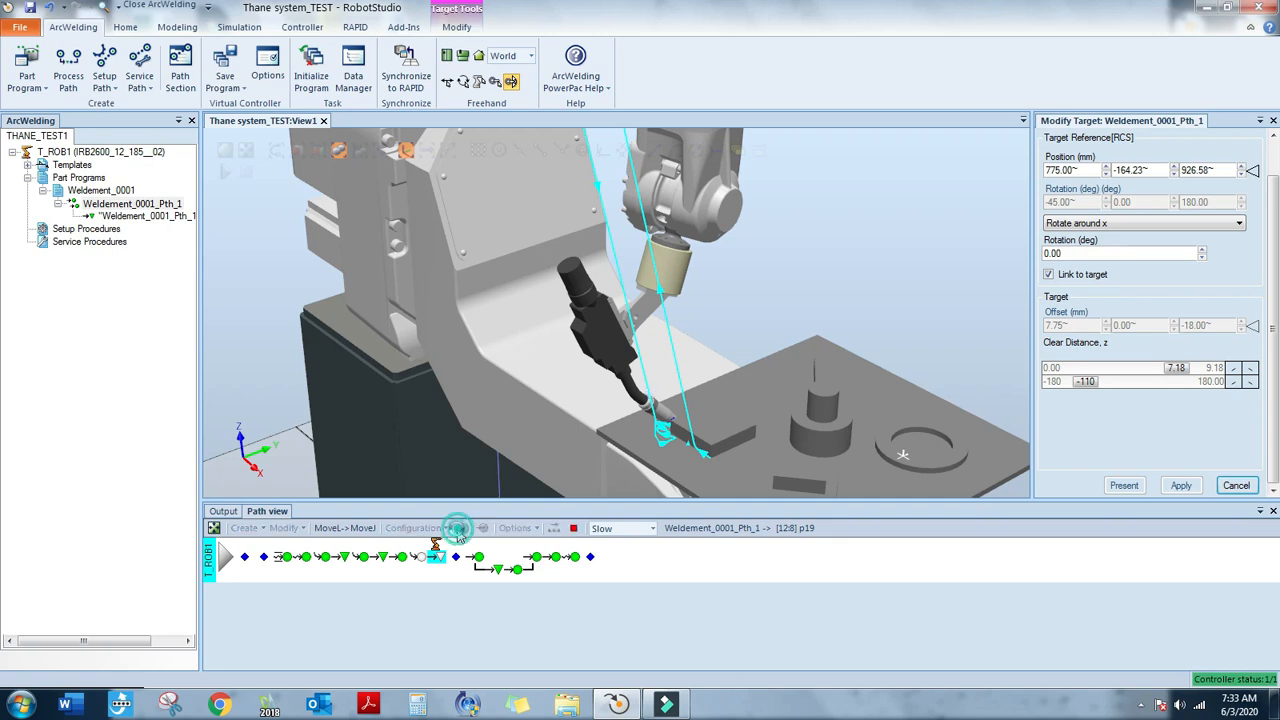
Set the rotation angle of search target p19 to -120 degrees, apply it and jump the robot to the target
{"action": "left_click_drag", "start_coordinate": [650, 422], "coordinate": [665, 413], "text": "ctrl+shift"}
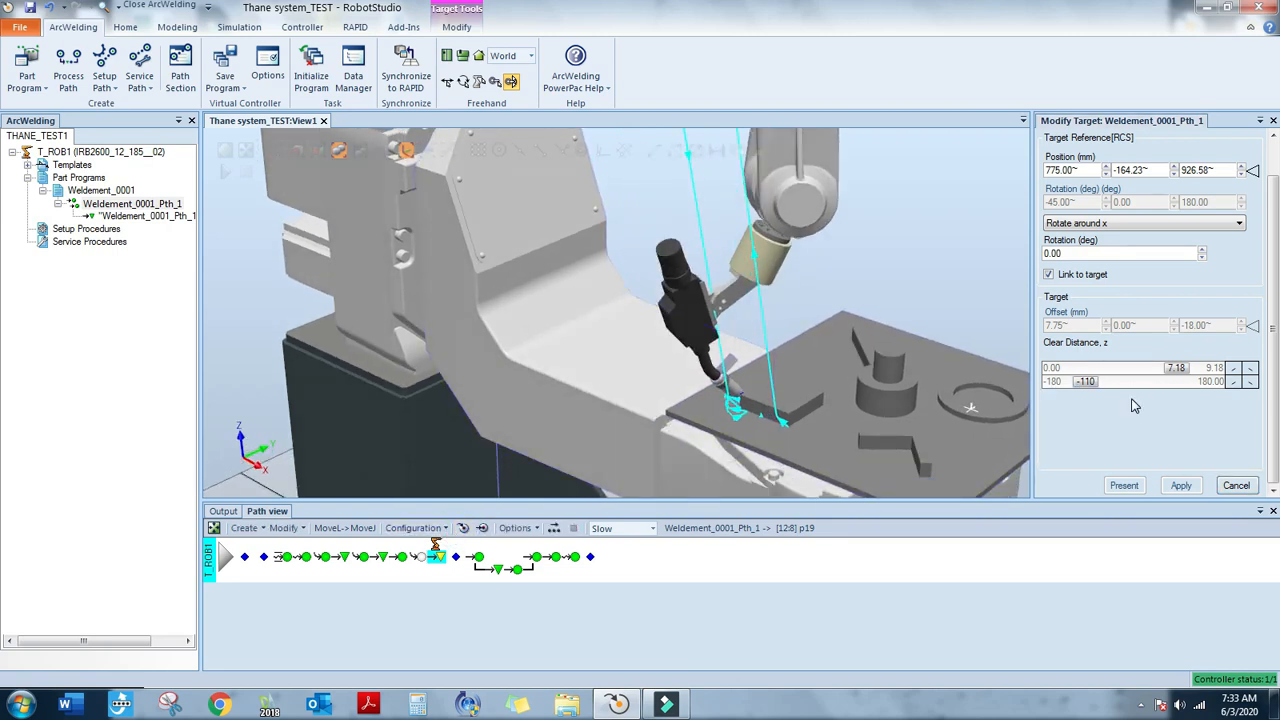
{"action": "left_click_drag", "start_coordinate": [1086, 381], "coordinate": [1080, 381]}
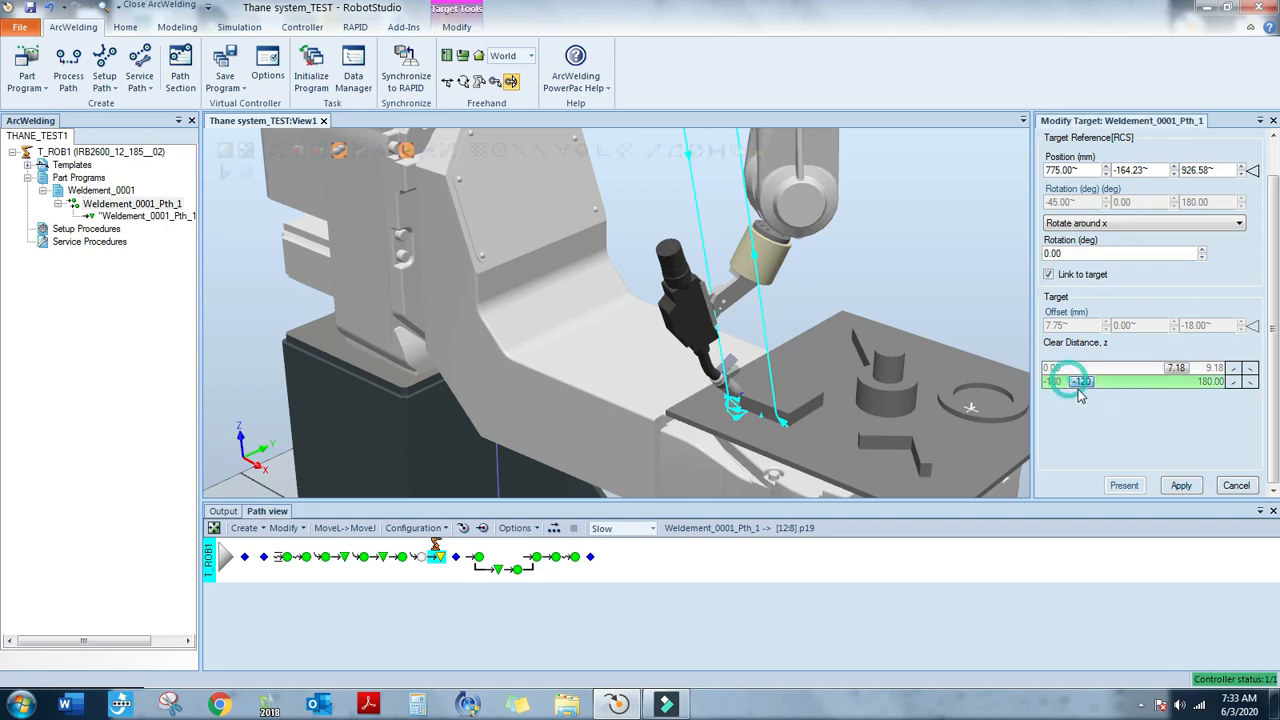
{"action": "left_click", "coordinate": [1195, 483]}
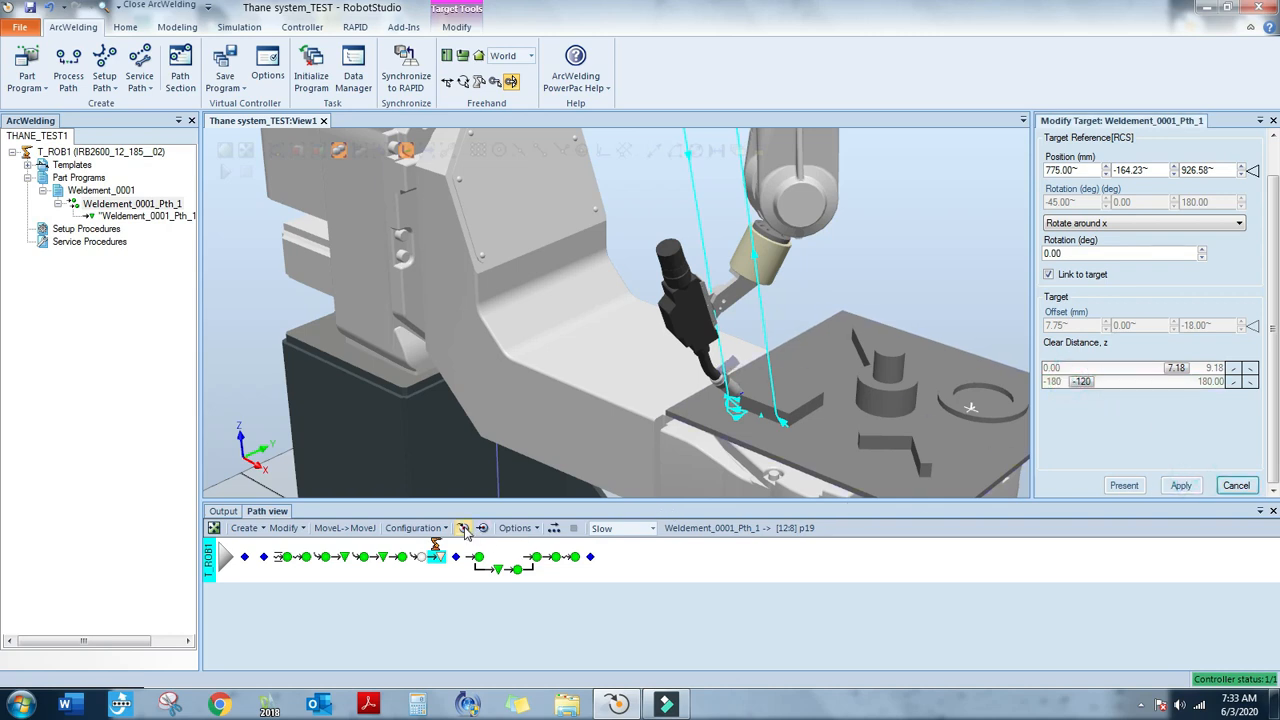
{"action": "left_click", "coordinate": [463, 529]}
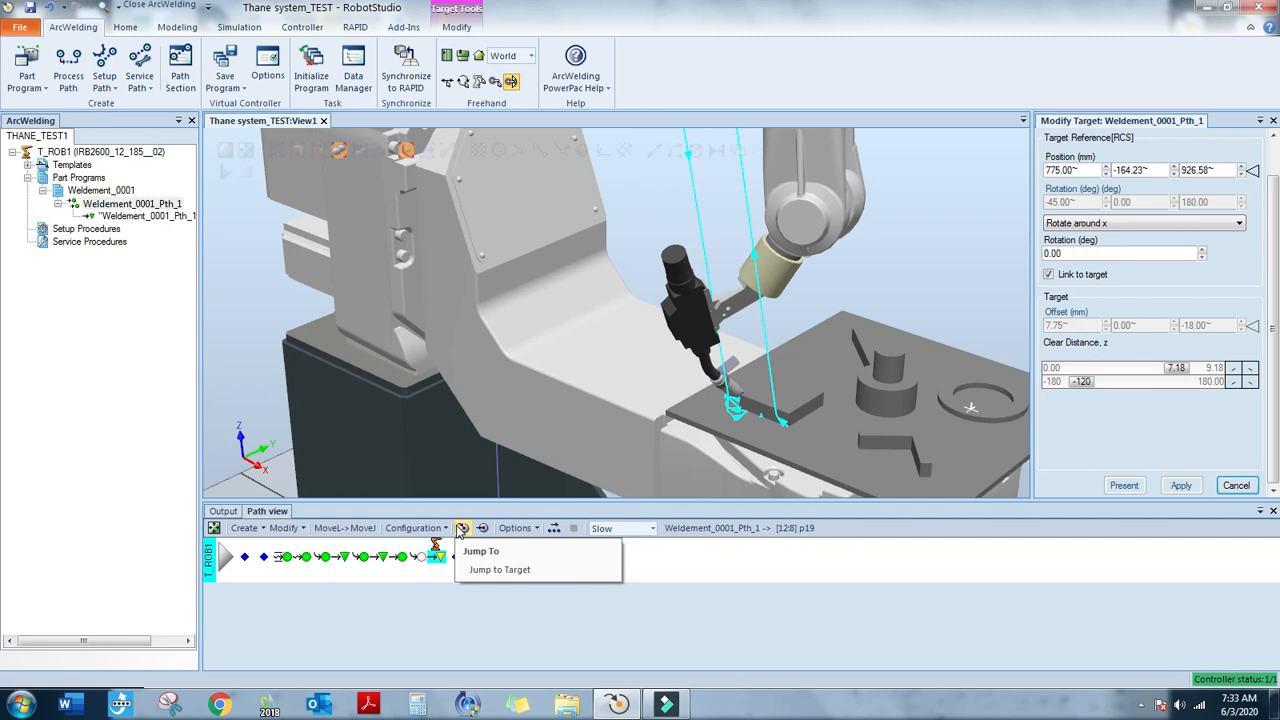
Play the robot motion over the selected targets p17 to p19 to check the updated wrist movement
{"action": "left_click", "coordinate": [388, 560]}
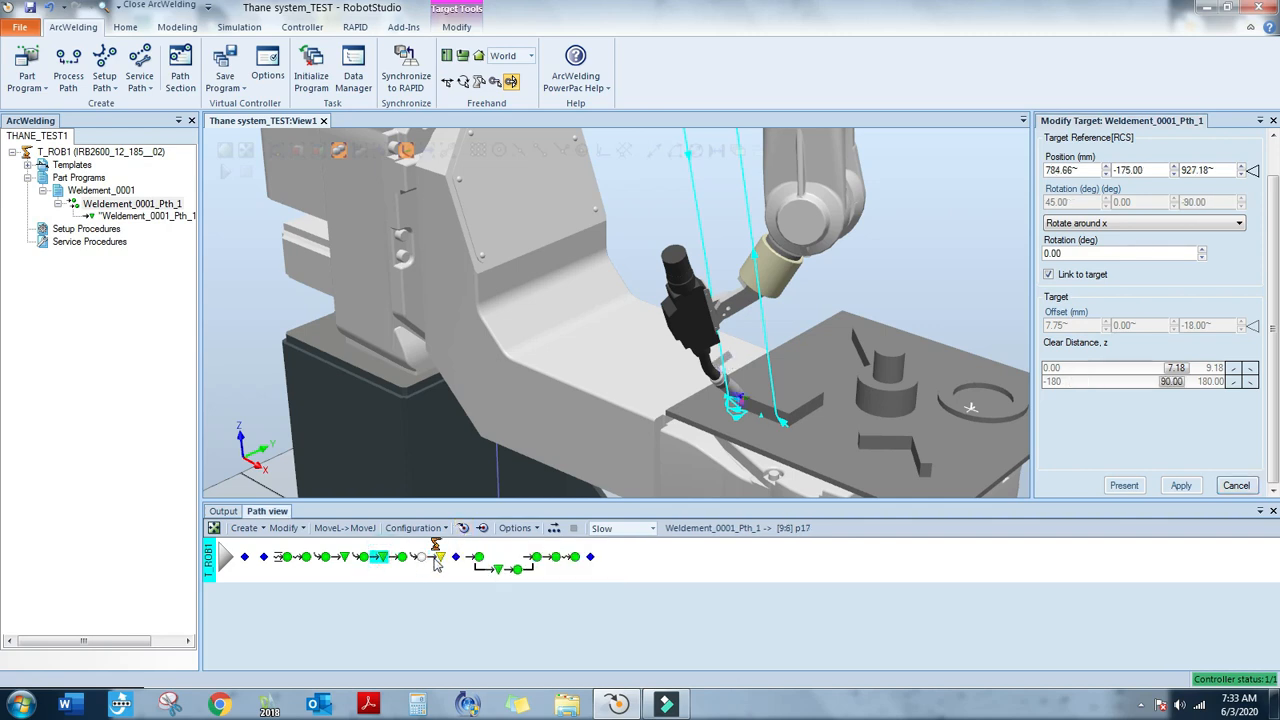
{"action": "left_click", "coordinate": [481, 530]}
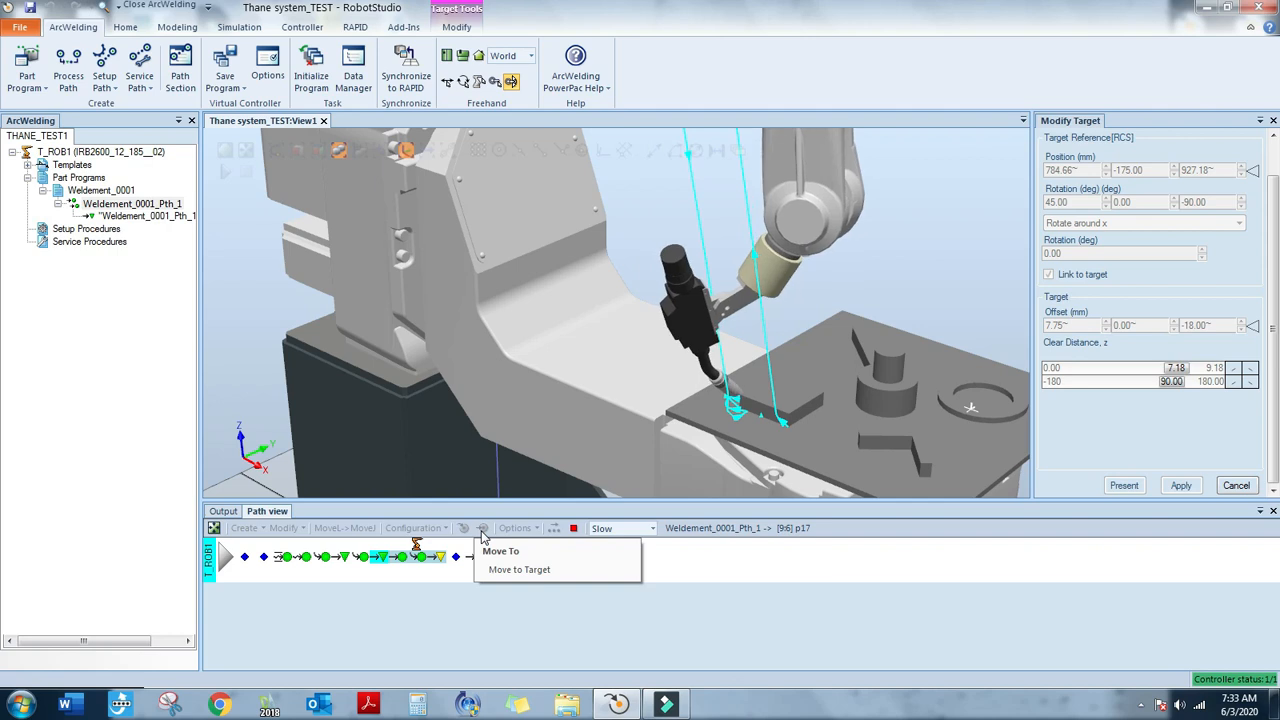
{"action": "left_click", "coordinate": [481, 533]}
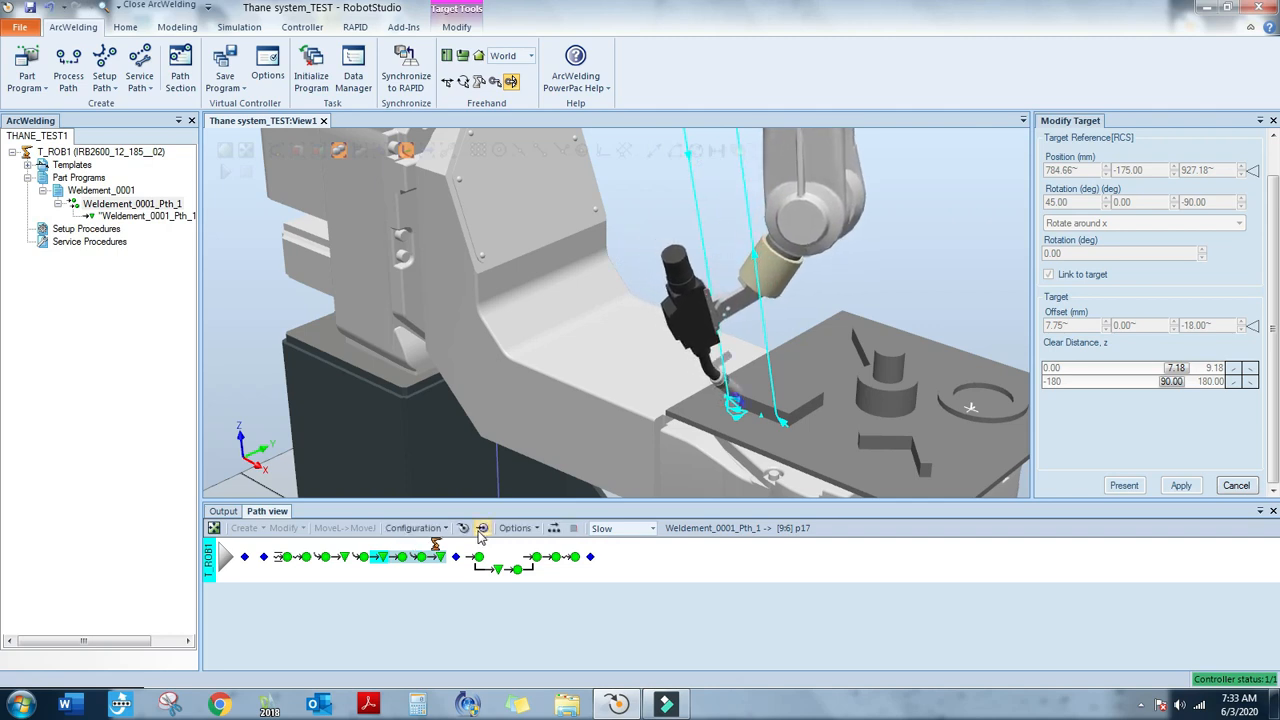
Move the robot to air target p20 to check its torch orientation
{"action": "left_click", "coordinate": [437, 561]}
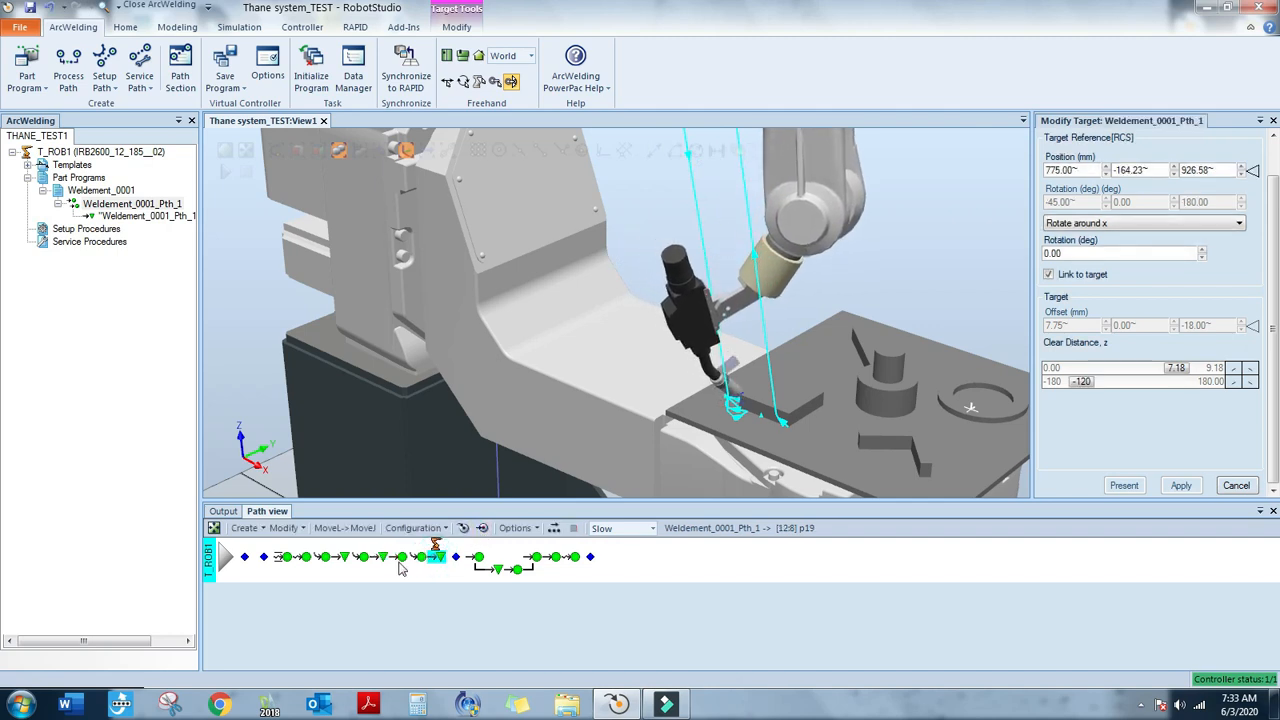
{"action": "left_click", "coordinate": [386, 558]}
{"action": "left_click", "coordinate": [399, 560]}
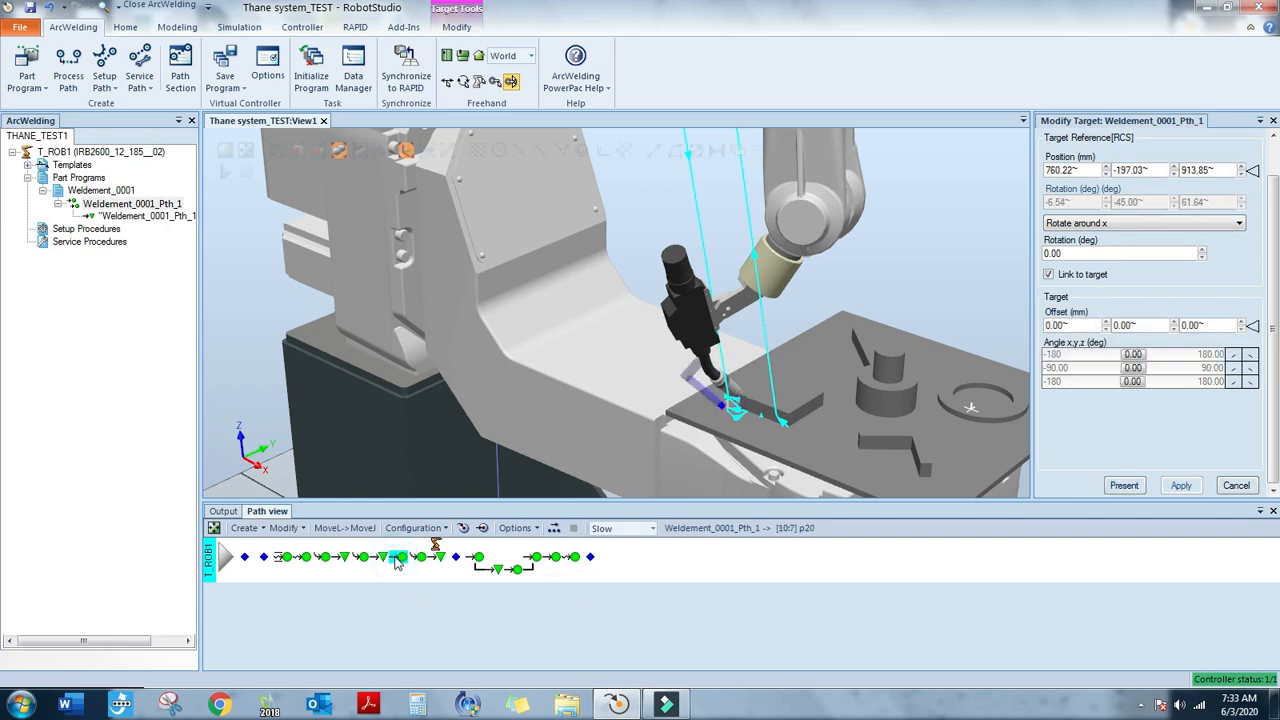
{"action": "left_click", "coordinate": [481, 528]}
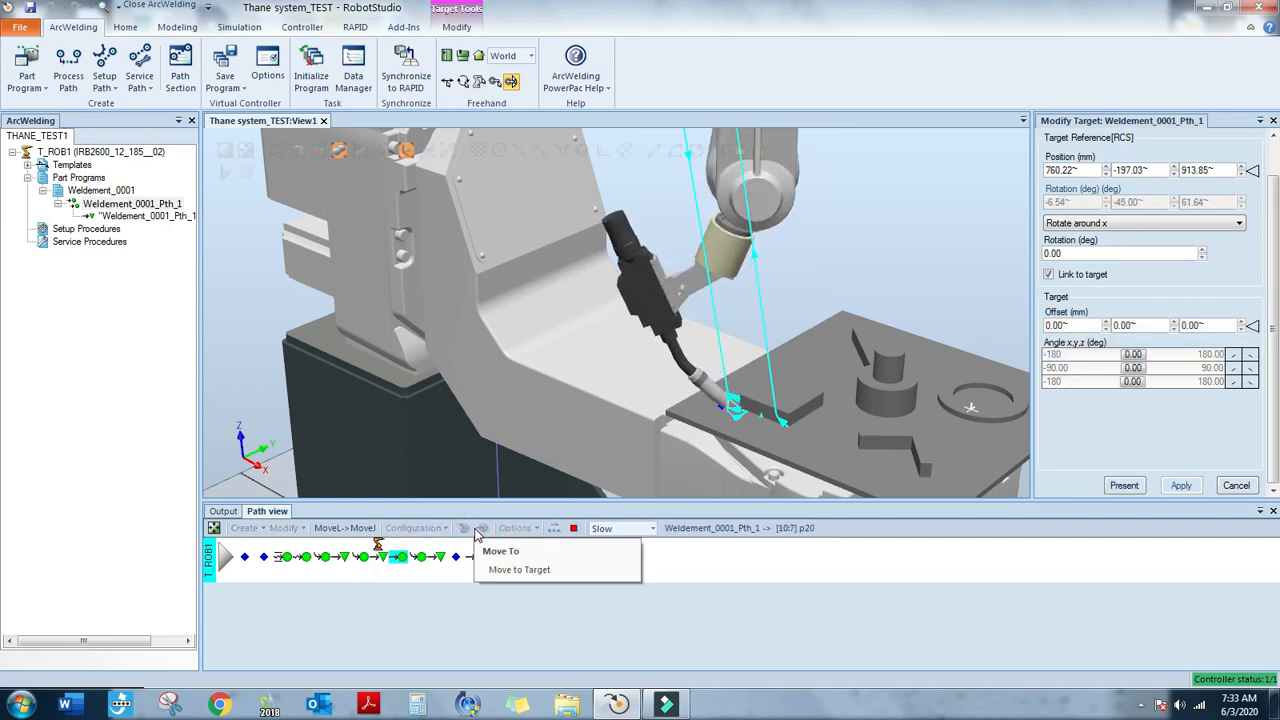
{"action": "left_click", "coordinate": [476, 530]}
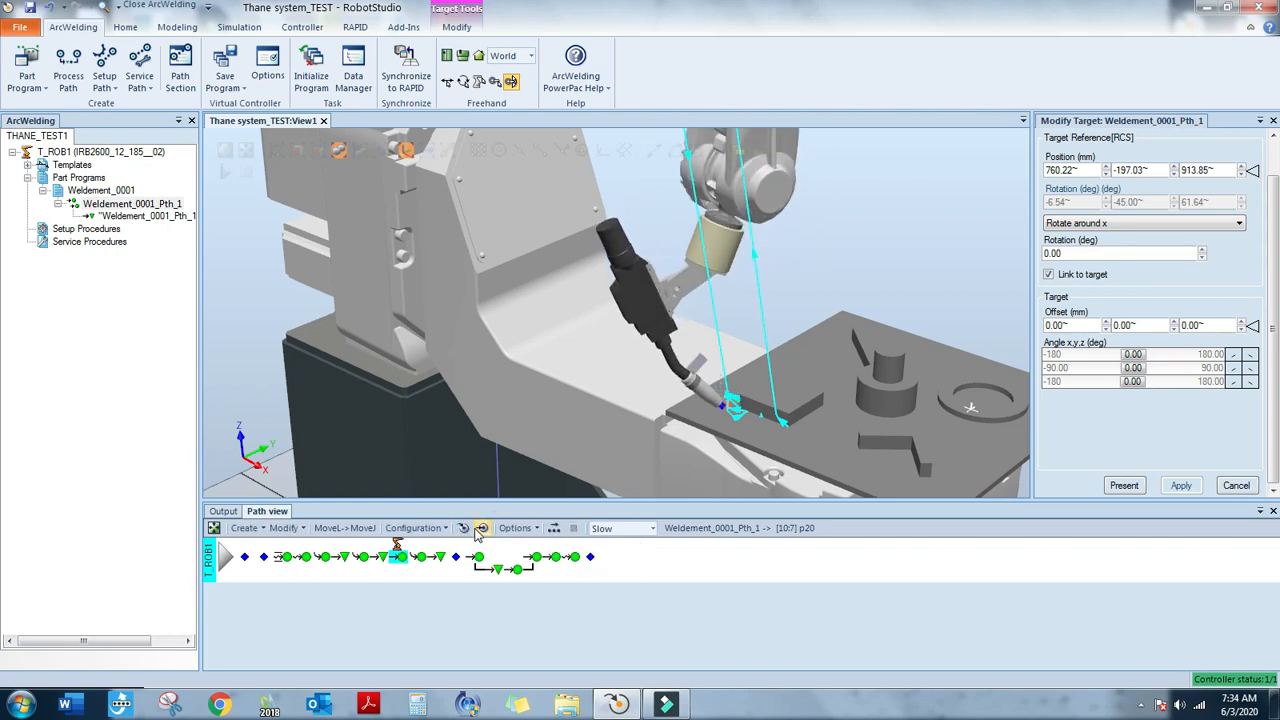
Rotate air target p20 by -20 degrees about its z axis, apply it, and move the robot to p20 and on to p18
{"action": "left_click", "coordinate": [1098, 386]}
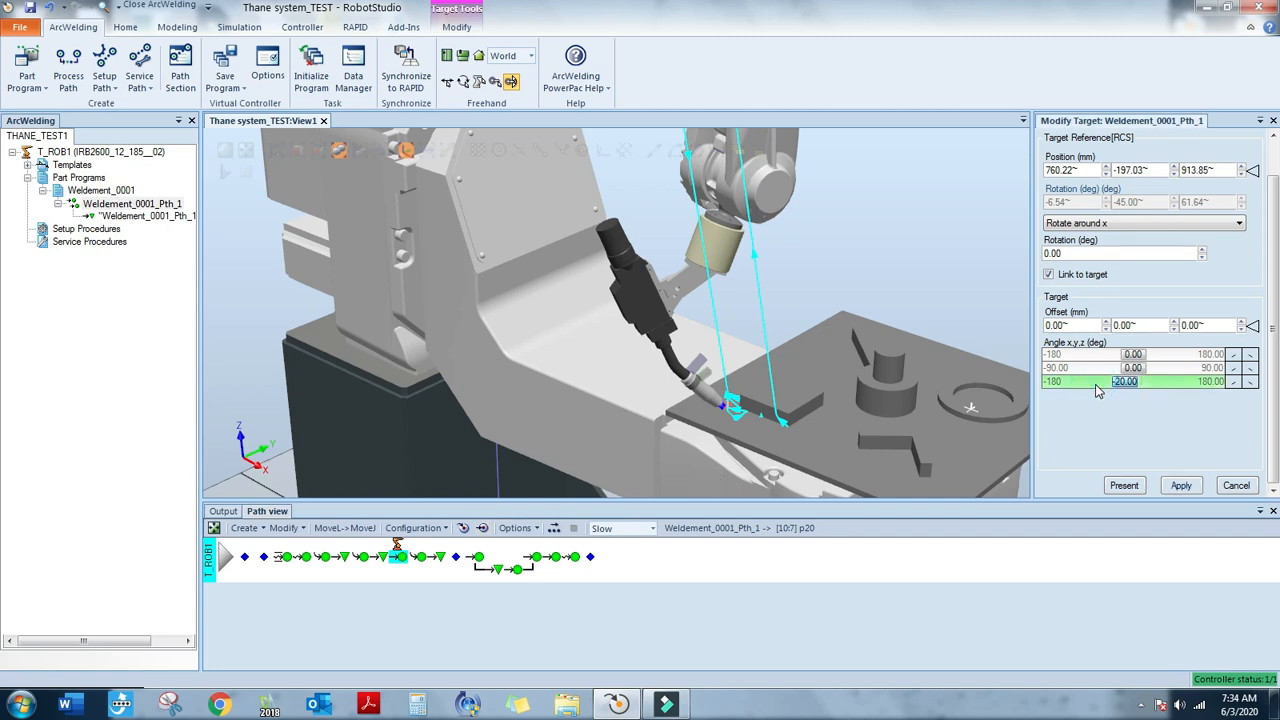
{"action": "left_click", "coordinate": [1193, 489]}
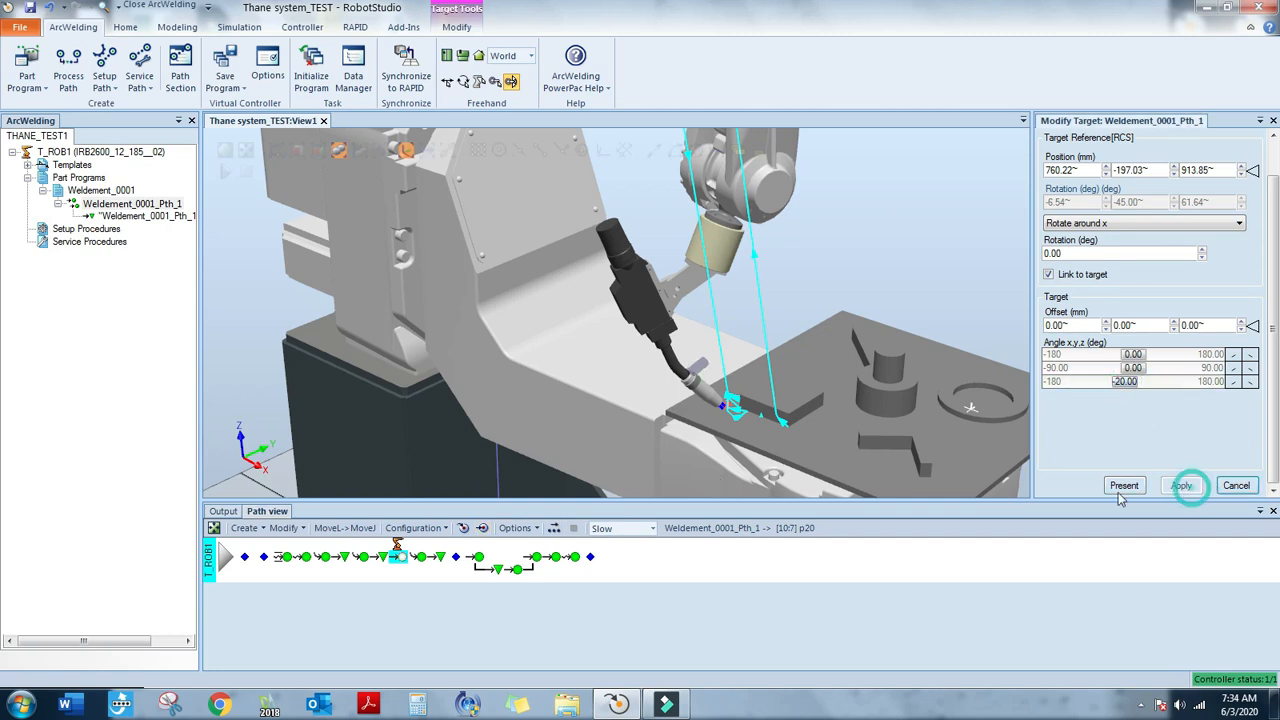
{"action": "left_click", "coordinate": [490, 531]}
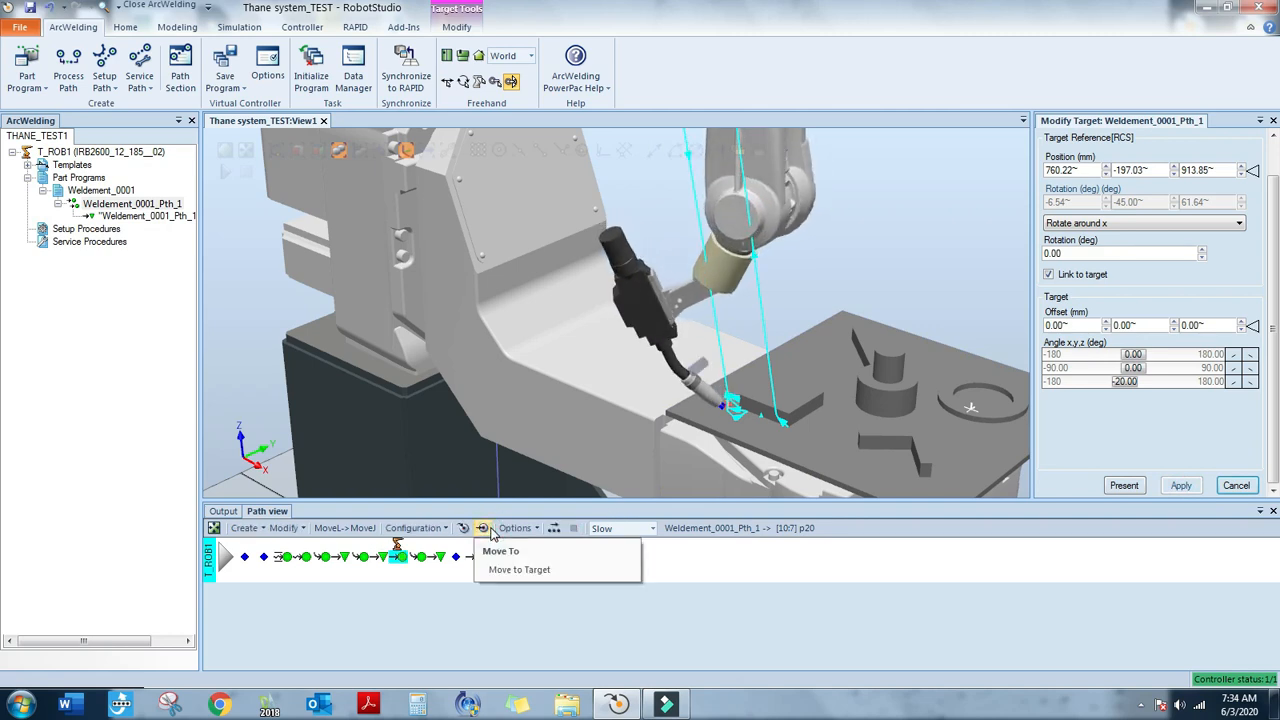
{"action": "left_click", "coordinate": [423, 560]}
{"action": "left_click", "coordinate": [482, 528]}
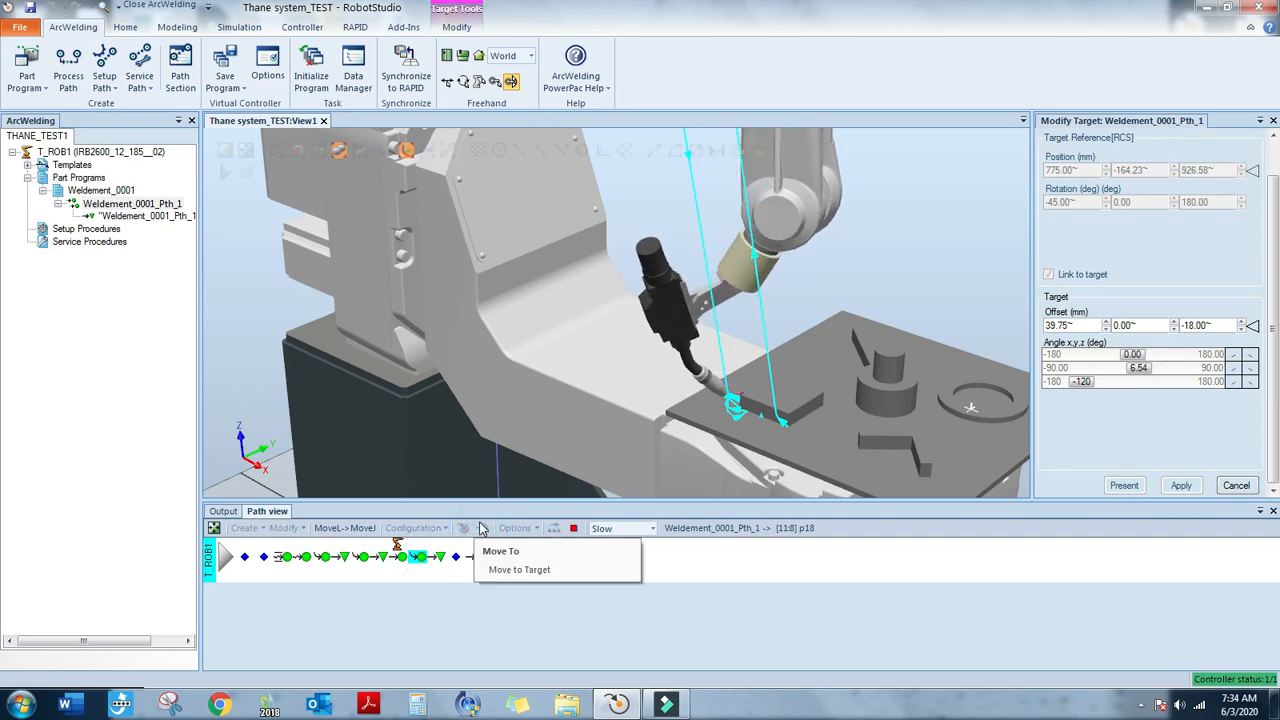
Select the targets from p17 to p19 and run the robot through them with the adjusted air move
{"action": "left_click", "coordinate": [403, 559]}
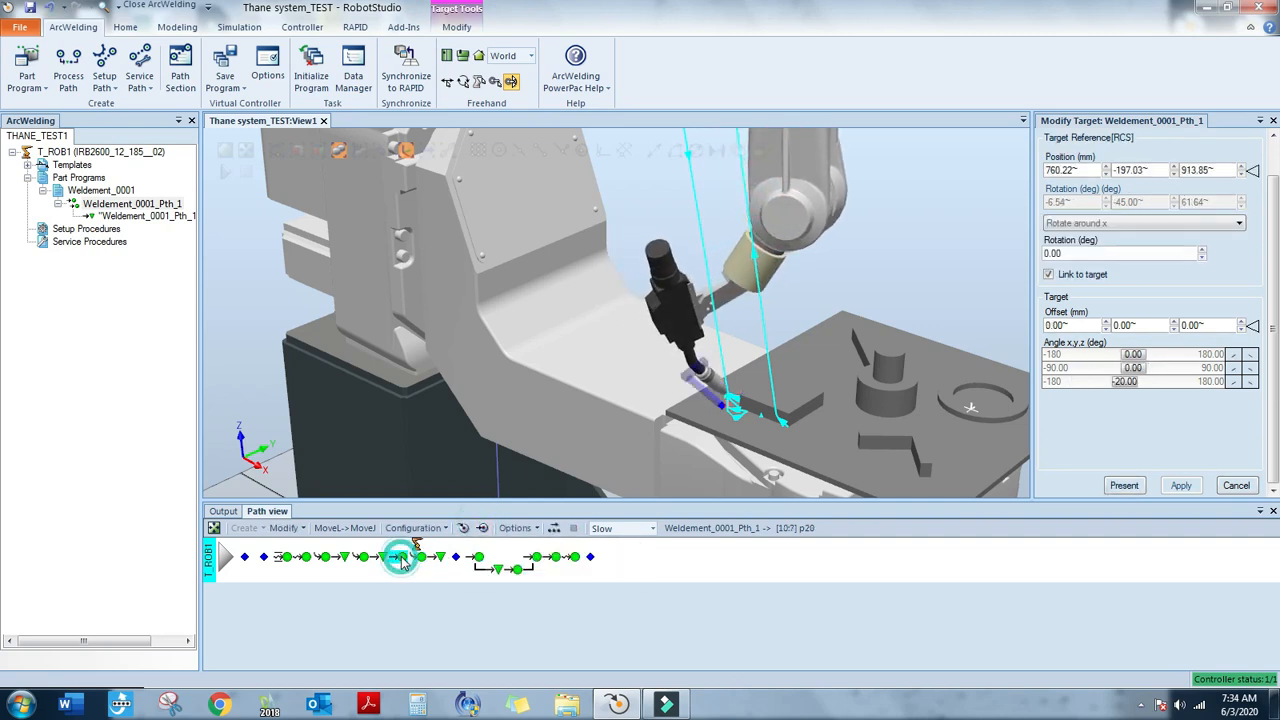
{"action": "left_click", "coordinate": [380, 561]}
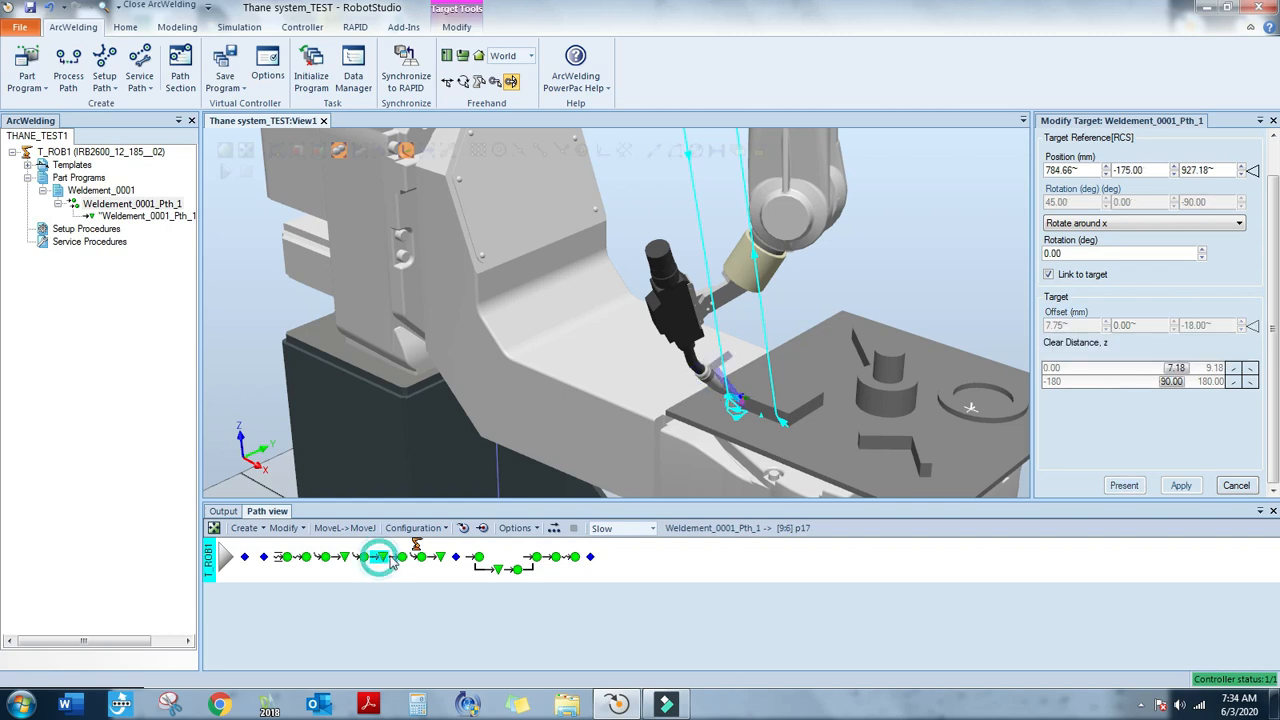
{"action": "left_click", "coordinate": [481, 529]}
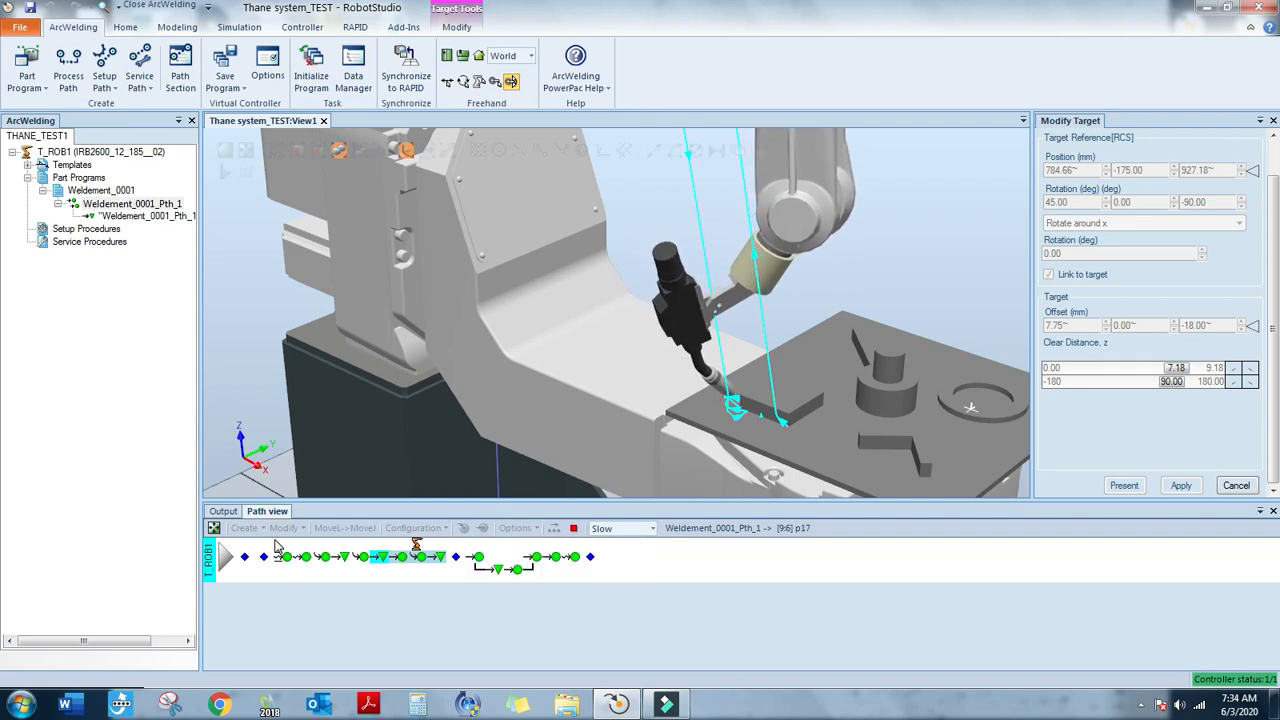
Clear all messages from the output log and return to the path view
{"action": "left_click", "coordinate": [222, 512]}
{"action": "right_click", "coordinate": [222, 512]}
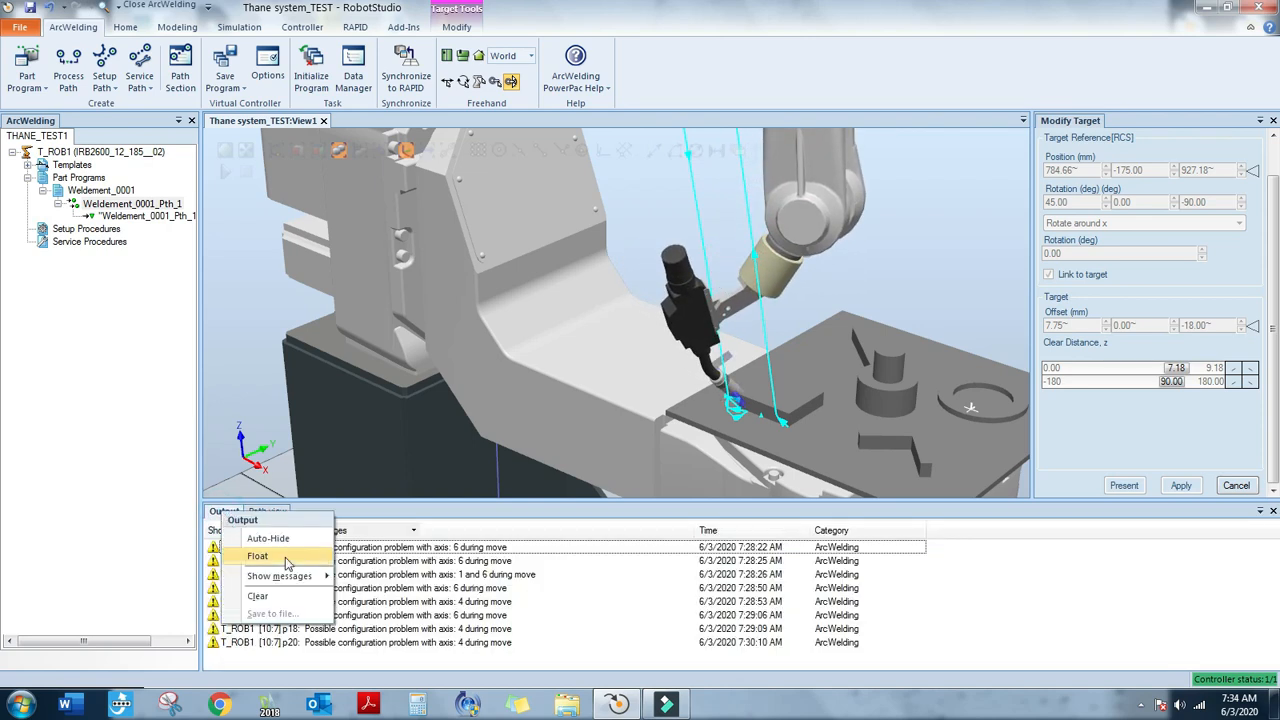
{"action": "left_click", "coordinate": [278, 597]}
{"action": "left_click", "coordinate": [267, 511]}
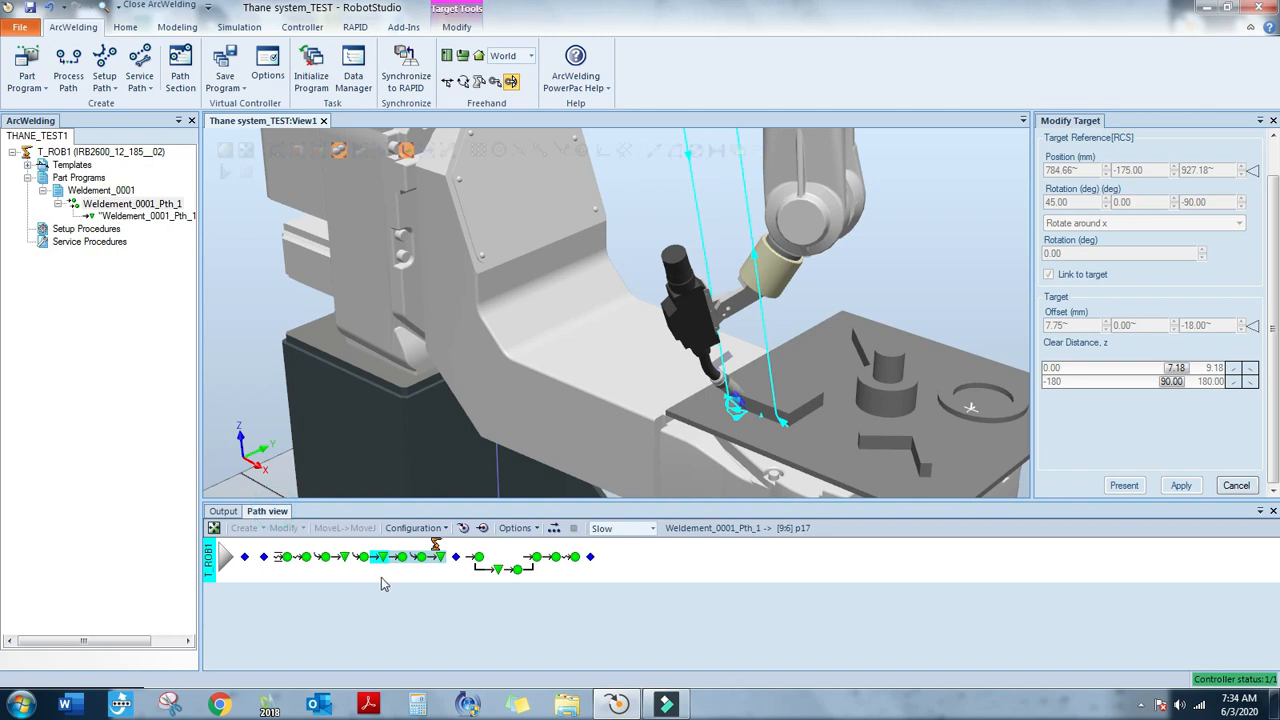
Rerun the moves from p17 to p19 and check the output log for axis configuration warnings
{"action": "left_click", "coordinate": [482, 528]}
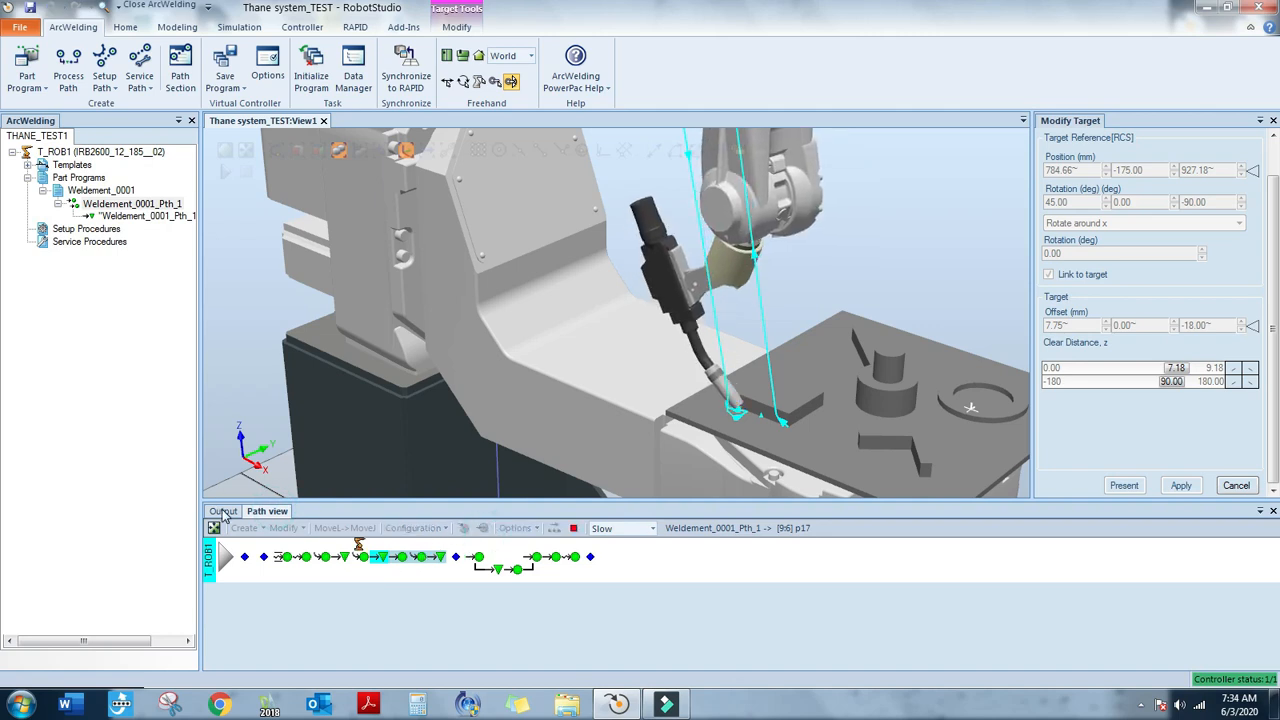
{"action": "left_click", "coordinate": [223, 513]}
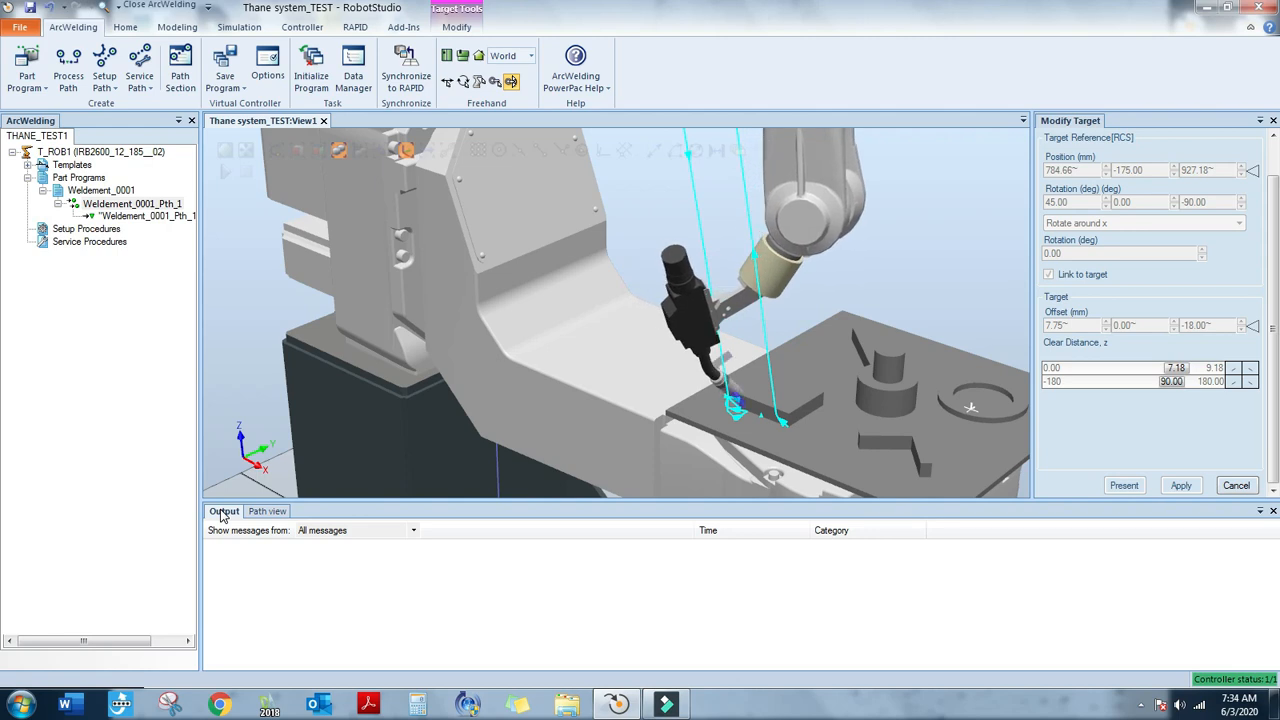
{"action": "left_click", "coordinate": [268, 512]}
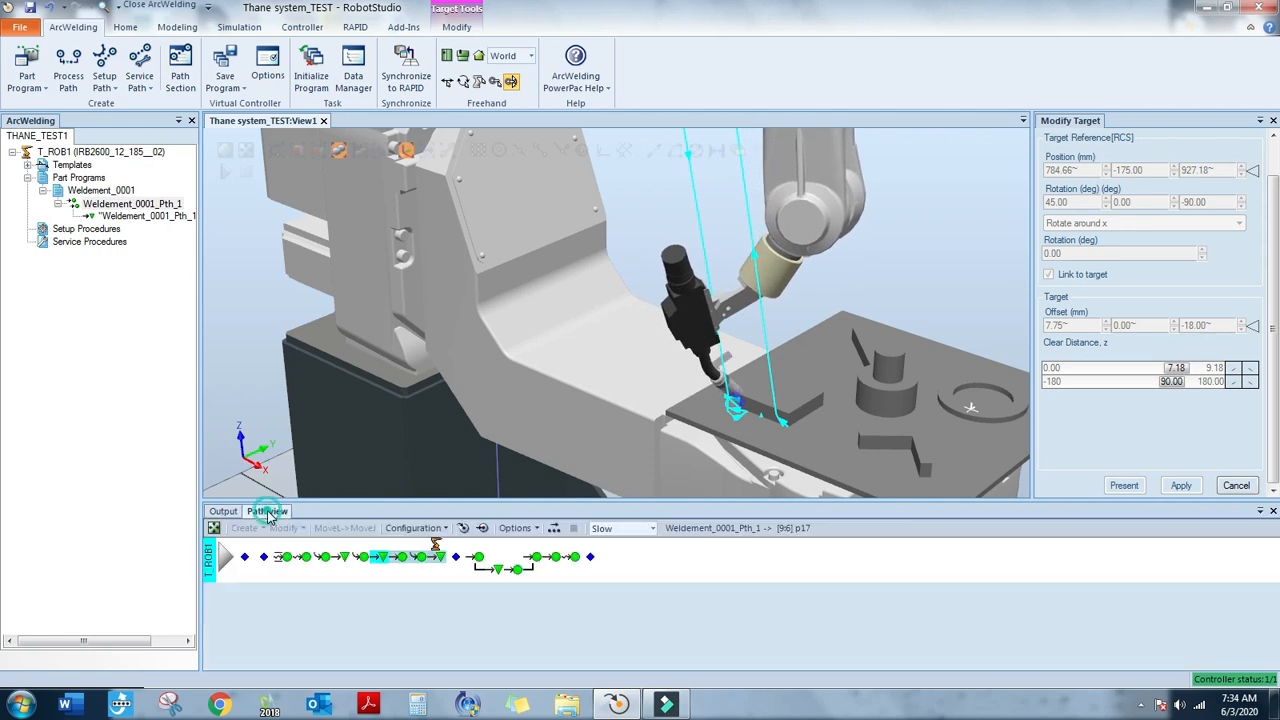
Jump the robot to p15, the end target of the first search, and examine the torch pose against the plate
{"action": "left_click", "coordinate": [590, 558]}
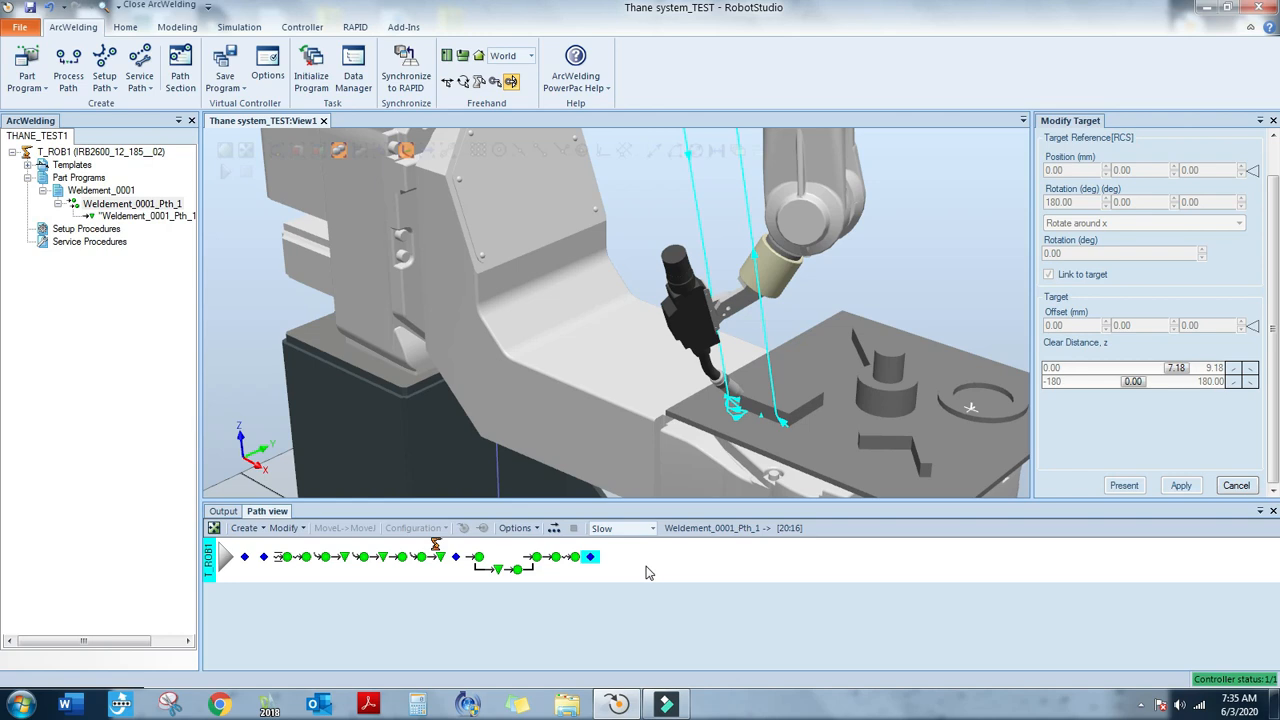
{"action": "left_click_drag", "start_coordinate": [602, 370], "coordinate": [652, 366], "text": "ctrl+shift"}
{"action": "scroll", "coordinate": [946, 377], "scroll_direction": "up", "scroll_amount": 5}
{"action": "scroll", "coordinate": [946, 377], "scroll_direction": "up", "scroll_amount": 8}
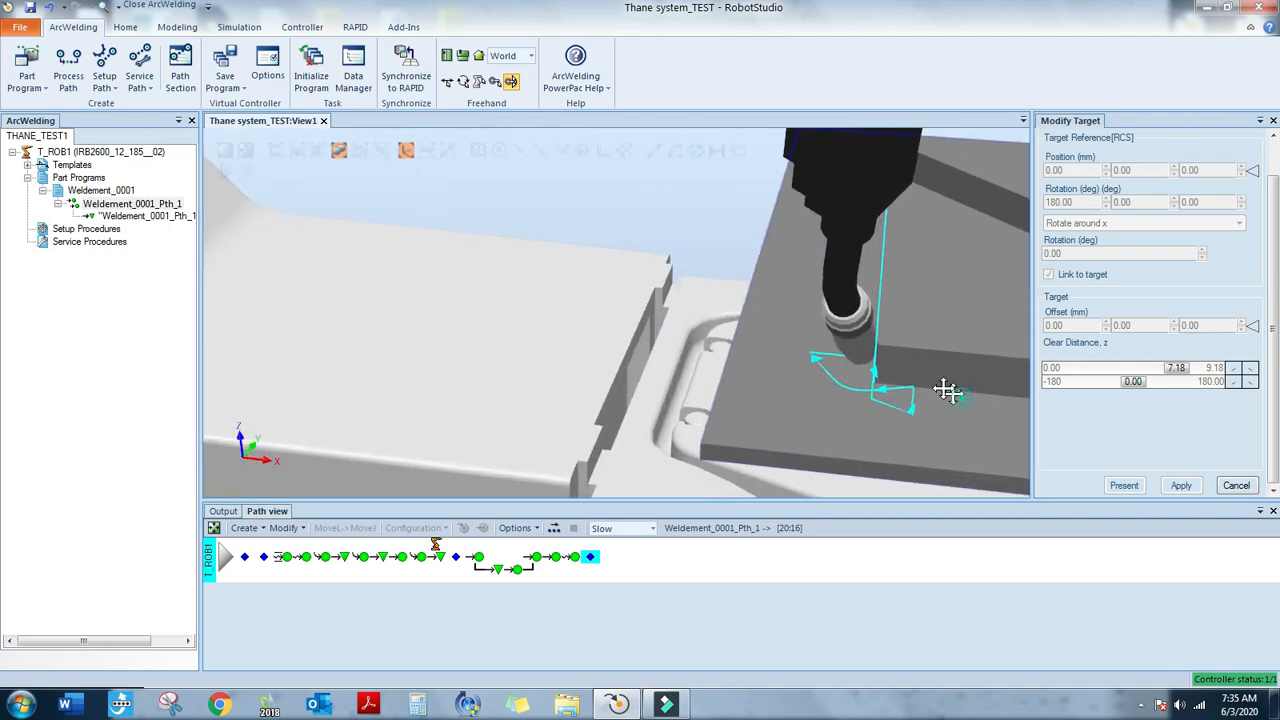
{"action": "scroll", "coordinate": [827, 305], "scroll_direction": "up", "scroll_amount": 2}
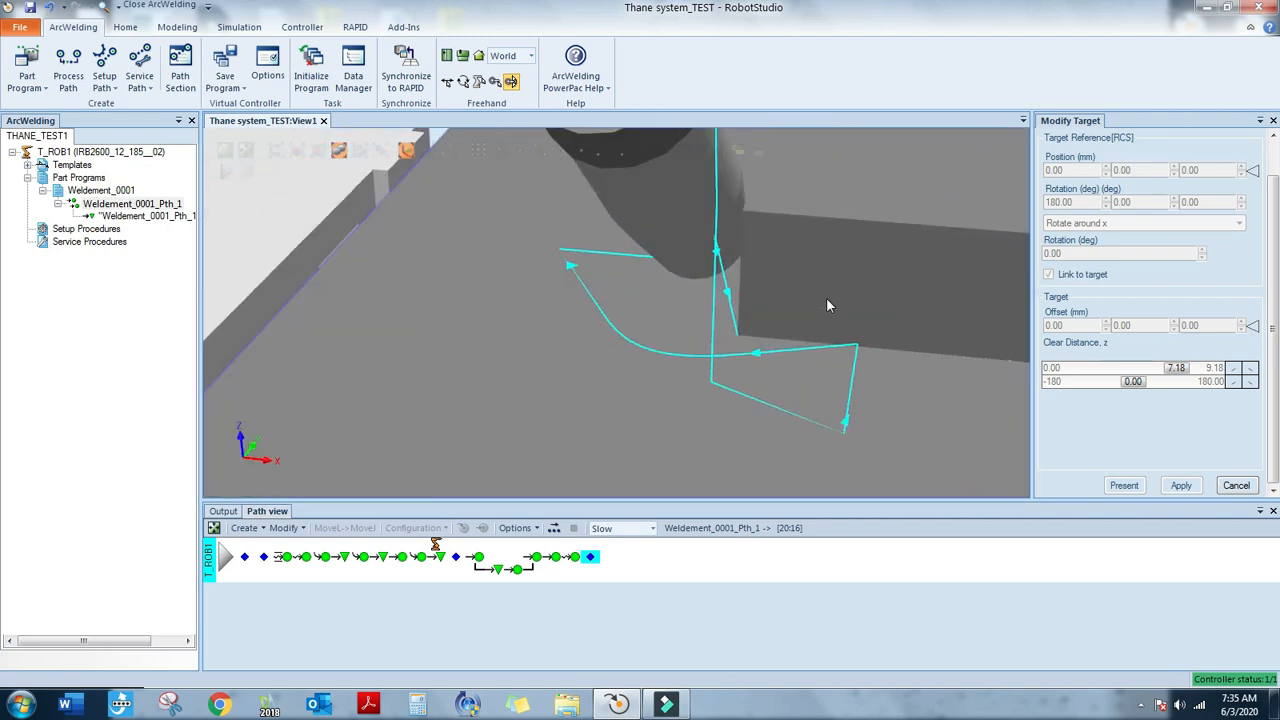
{"action": "left_click", "coordinate": [330, 563]}
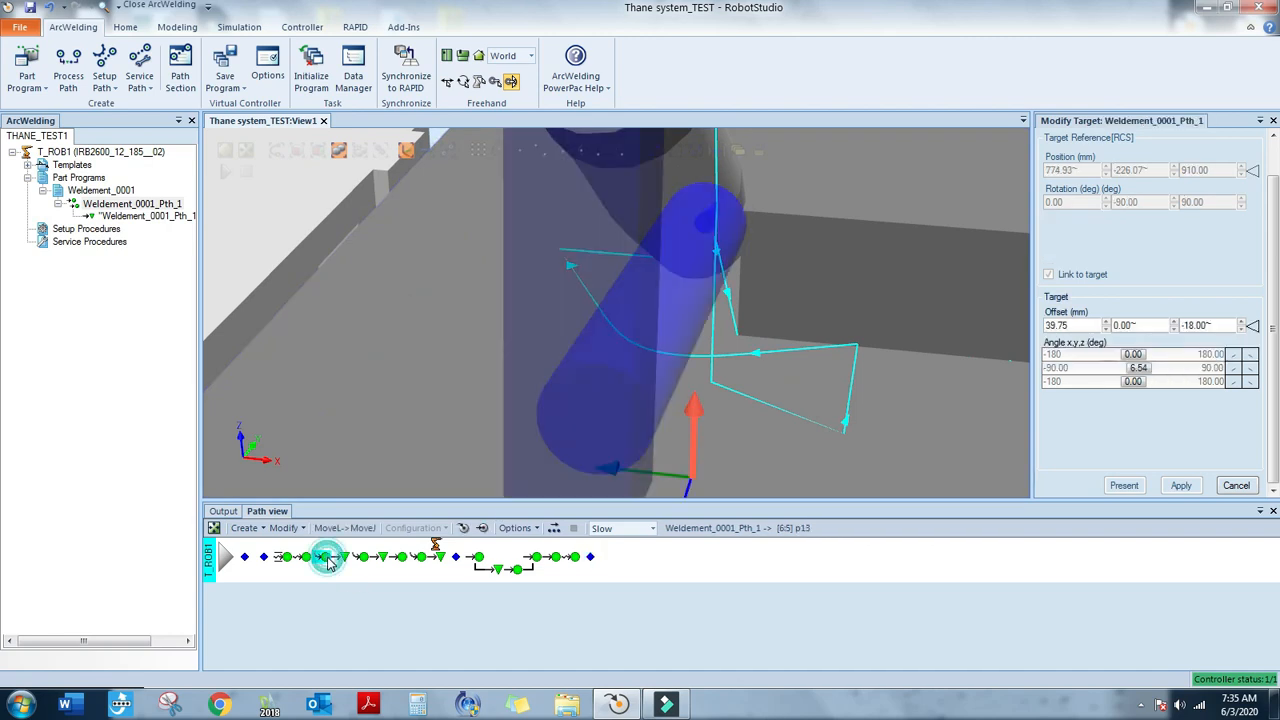
{"action": "left_click", "coordinate": [340, 557]}
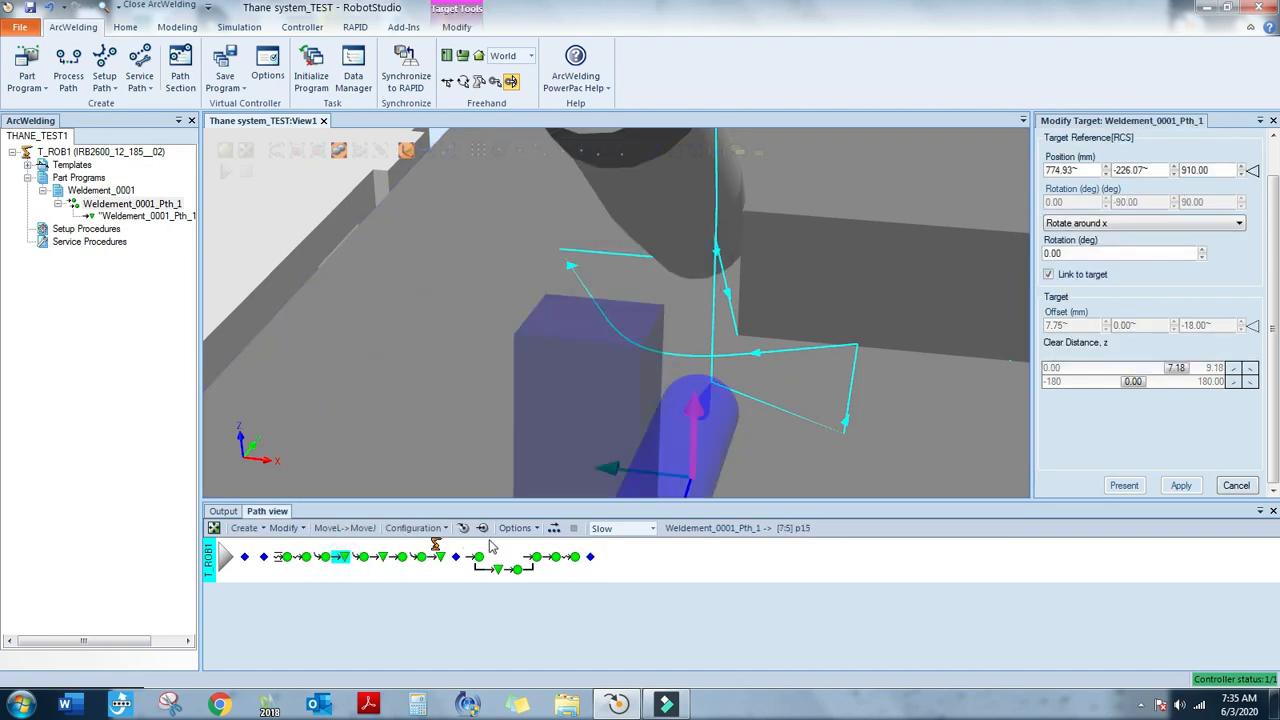
{"action": "left_click", "coordinate": [463, 536]}
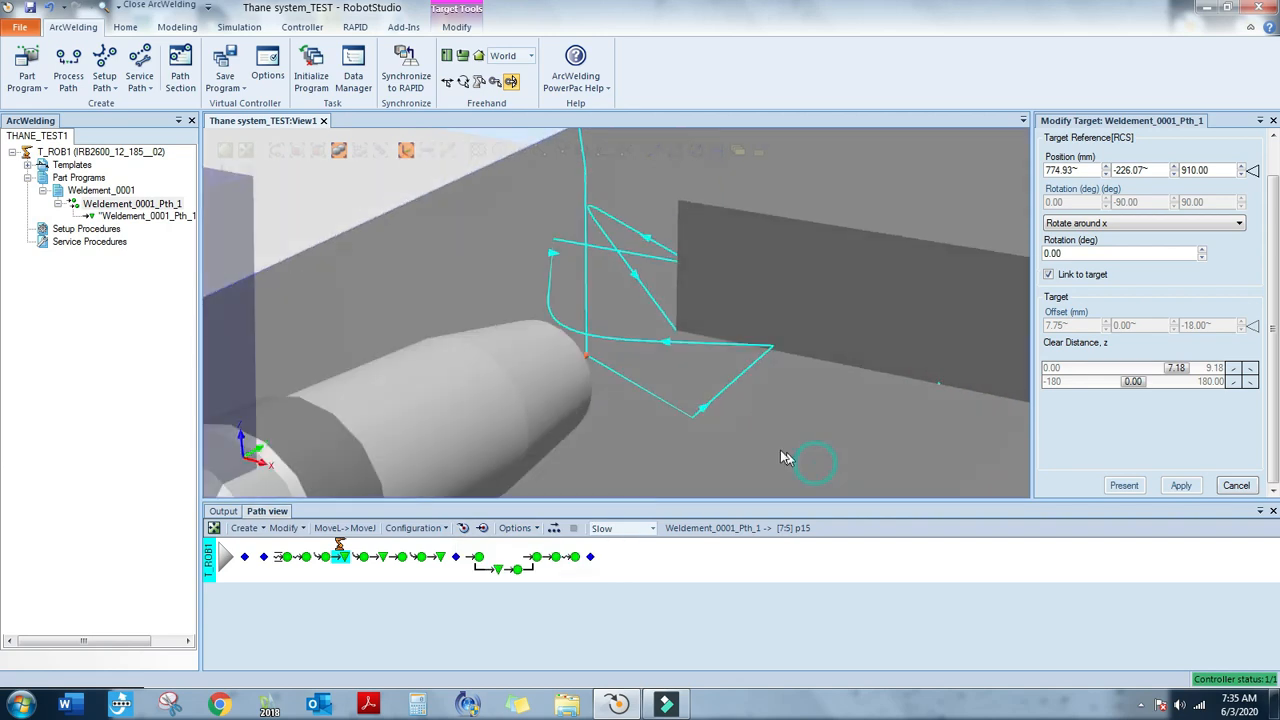
{"action": "scroll", "coordinate": [771, 446], "scroll_direction": "down", "scroll_amount": 5}
{"action": "left_click_drag", "start_coordinate": [838, 458], "coordinate": [774, 446], "text": "ctrl+shift"}
{"action": "left_click_drag", "start_coordinate": [653, 415], "coordinate": [749, 432], "text": "ctrl"}
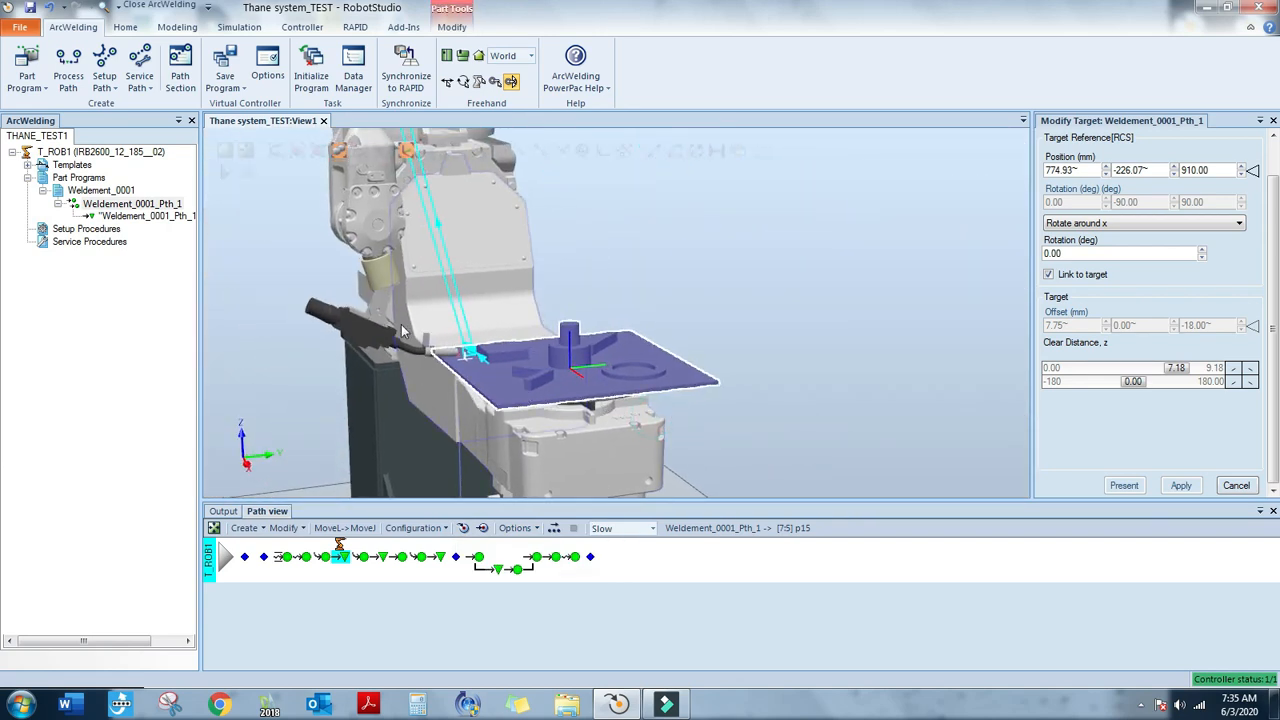
{"action": "scroll", "coordinate": [412, 343], "scroll_direction": "up", "scroll_amount": 5}
{"action": "scroll", "coordinate": [412, 343], "scroll_direction": "down", "scroll_amount": 4}
{"action": "left_click_drag", "start_coordinate": [412, 343], "coordinate": [480, 380], "text": "ctrl"}
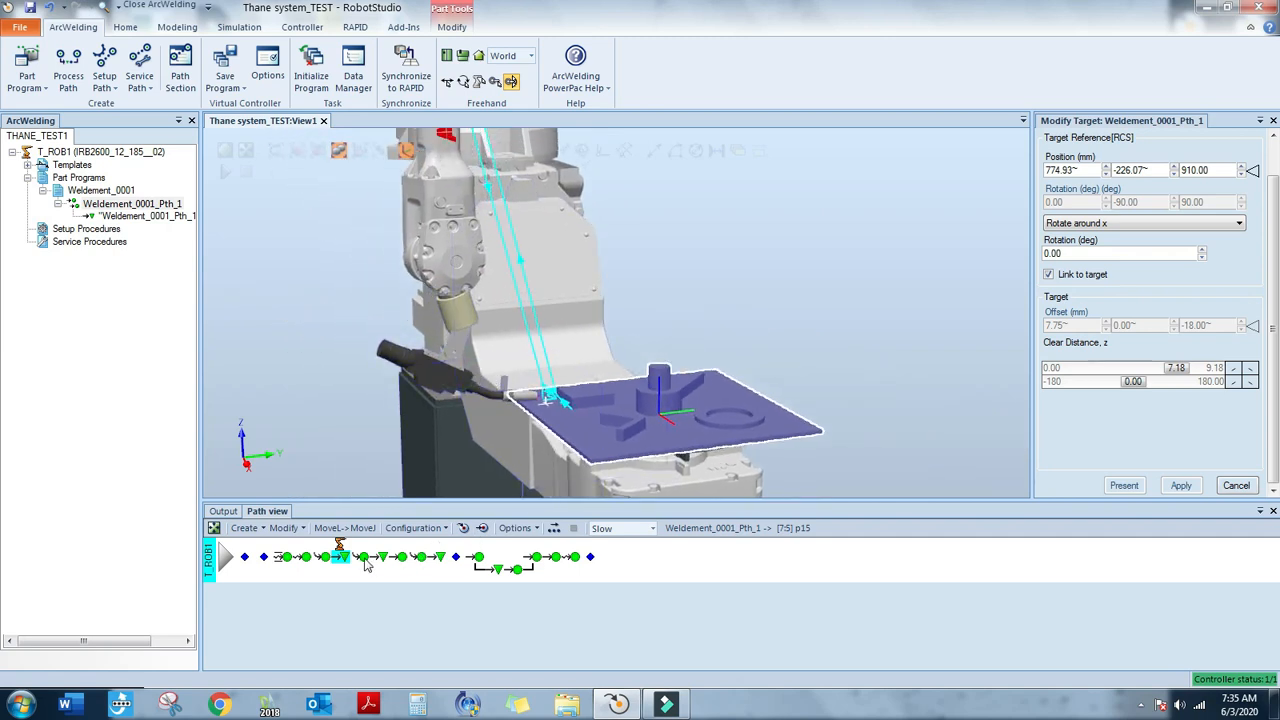
Jump the robot to p13, the start target of the first search
{"action": "left_click", "coordinate": [283, 528]}
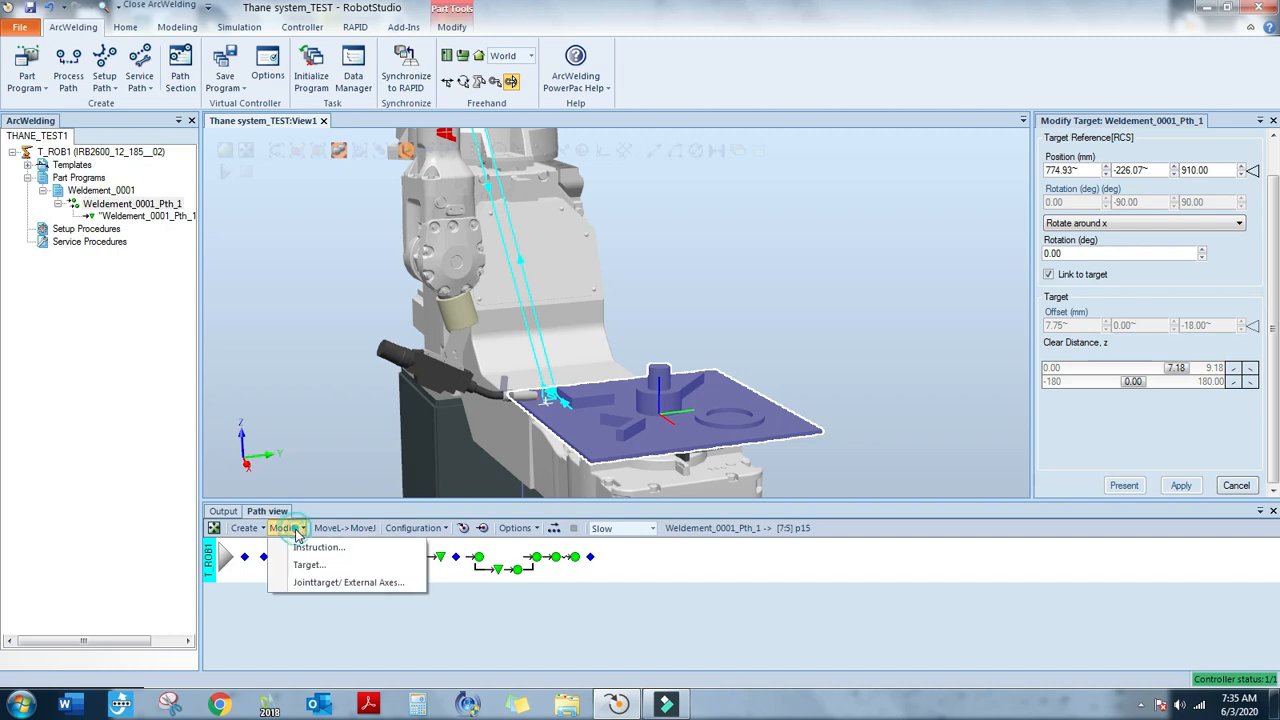
{"action": "left_click", "coordinate": [316, 566]}
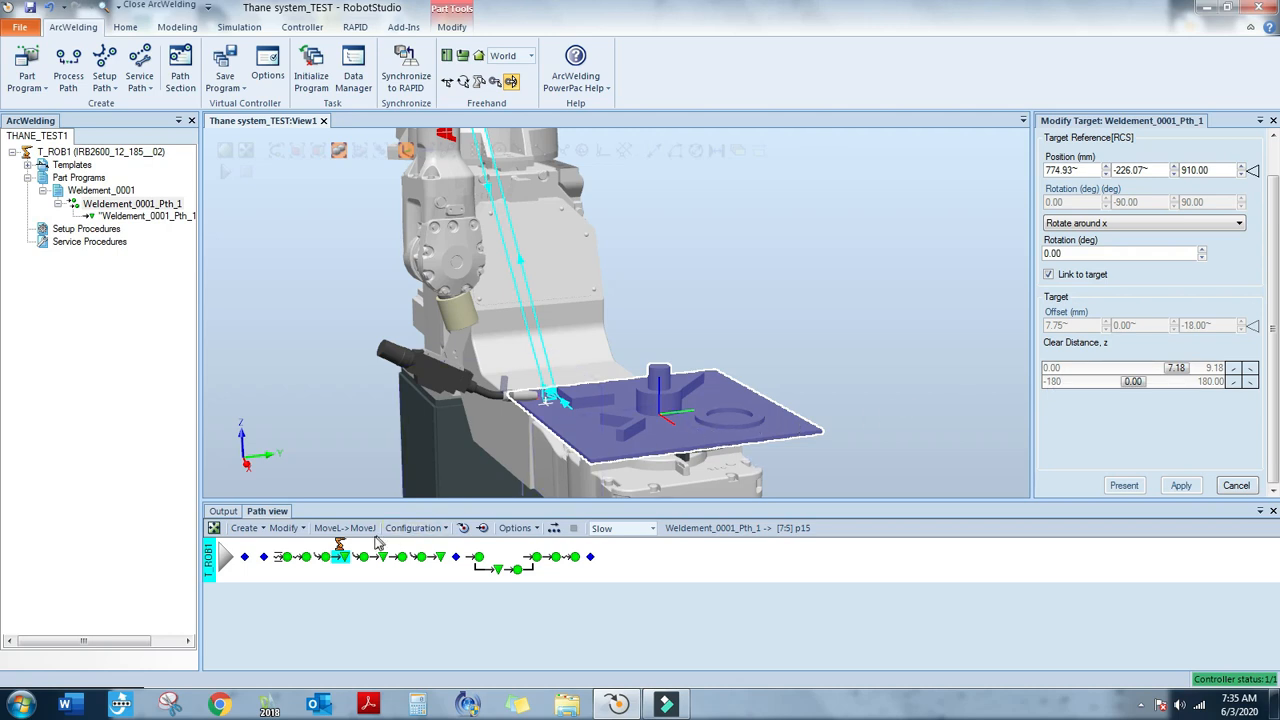
{"action": "left_click", "coordinate": [323, 557]}
{"action": "left_click", "coordinate": [341, 557]}
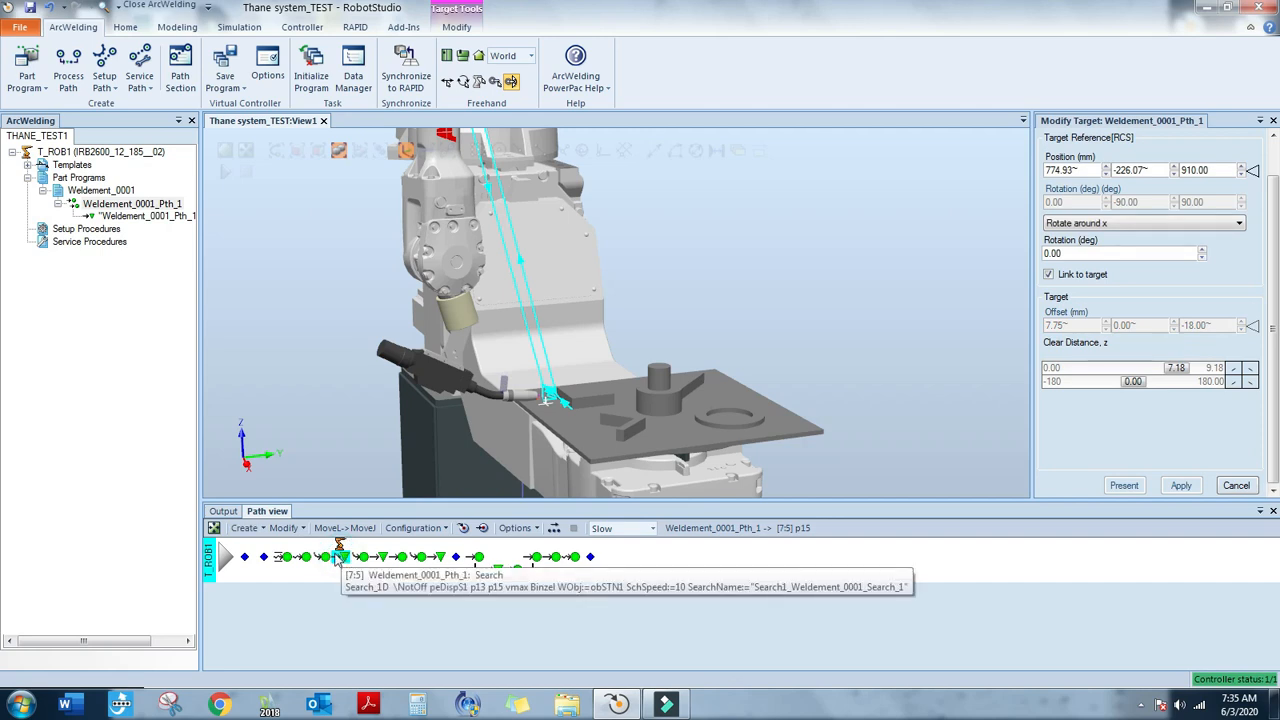
{"action": "left_click", "coordinate": [323, 558]}
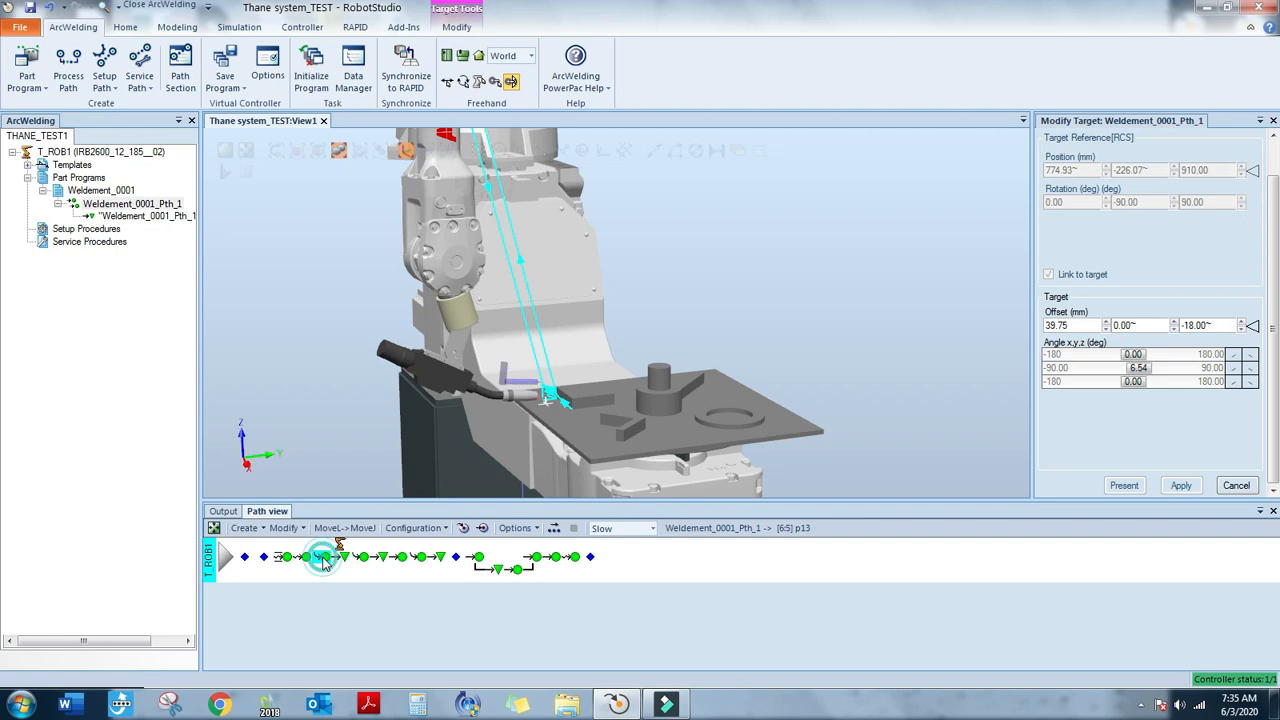
{"action": "left_click", "coordinate": [465, 528]}
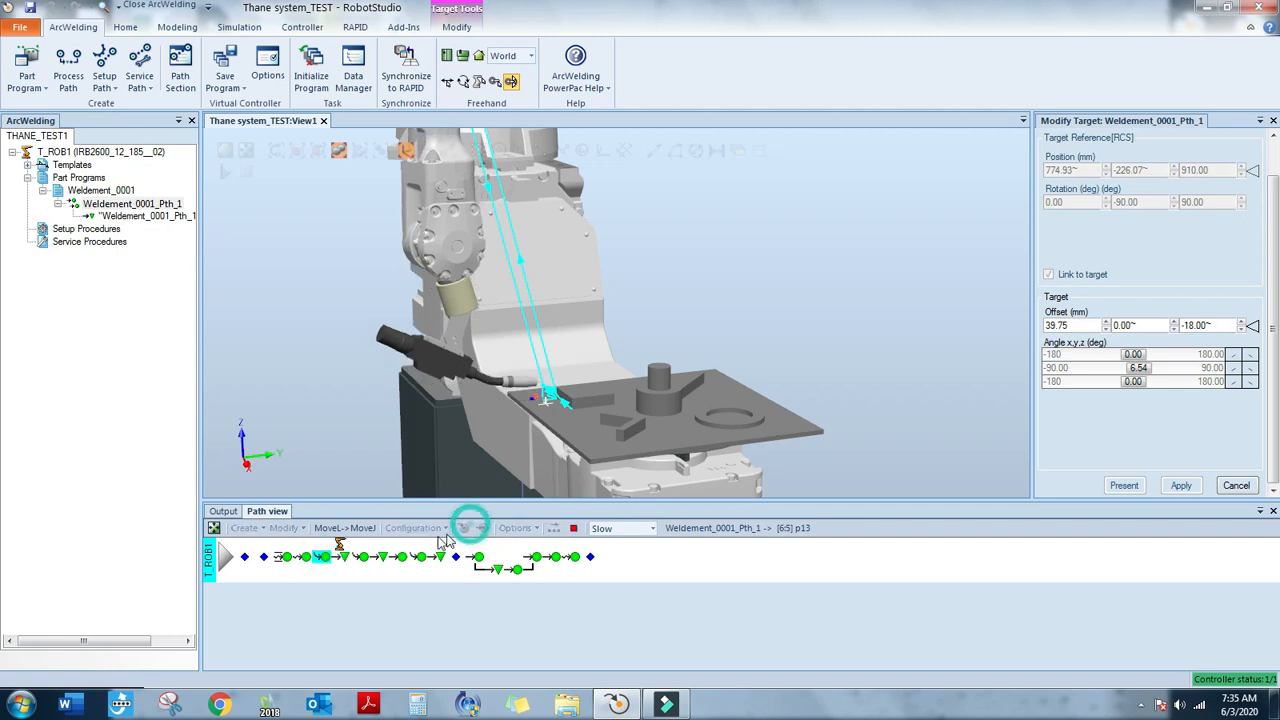
Add an air instruction at the robot's present position directly after the first search, which ends at p15
{"action": "left_click", "coordinate": [344, 558]}
{"action": "left_click", "coordinate": [245, 528]}
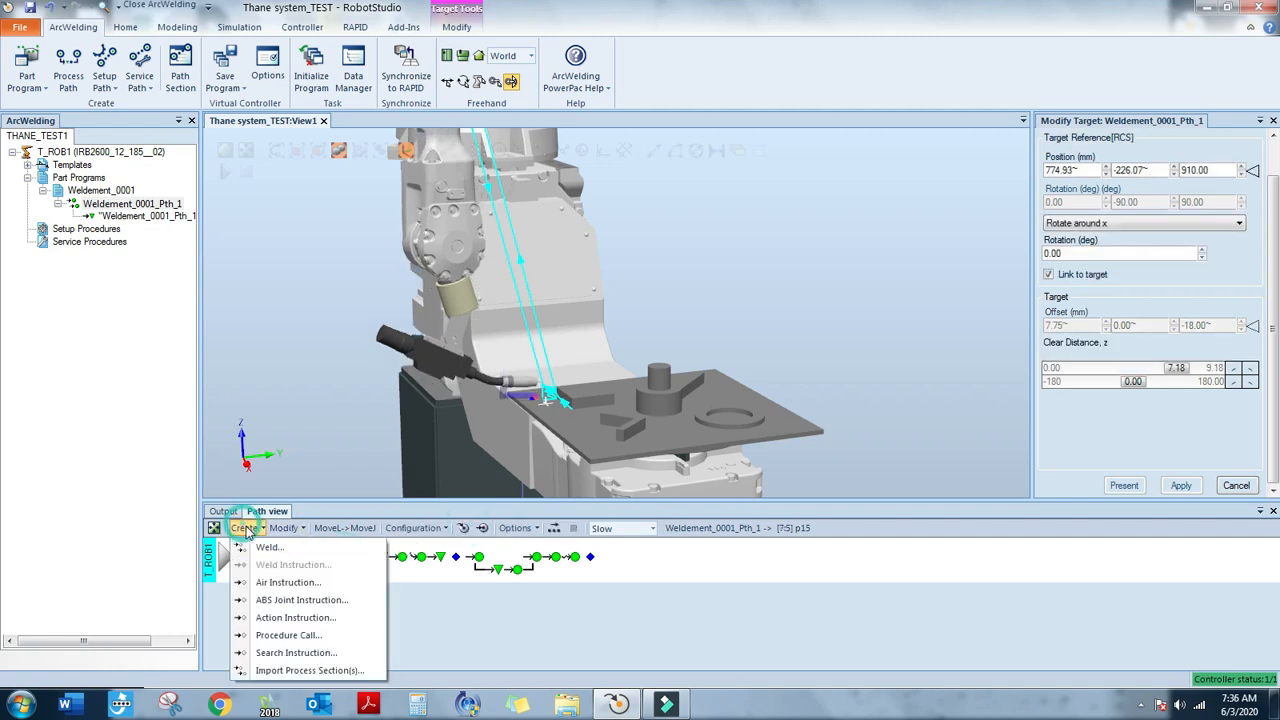
{"action": "left_click", "coordinate": [284, 582]}
{"action": "left_click", "coordinate": [1144, 486]}
{"action": "left_click", "coordinate": [1195, 485]}
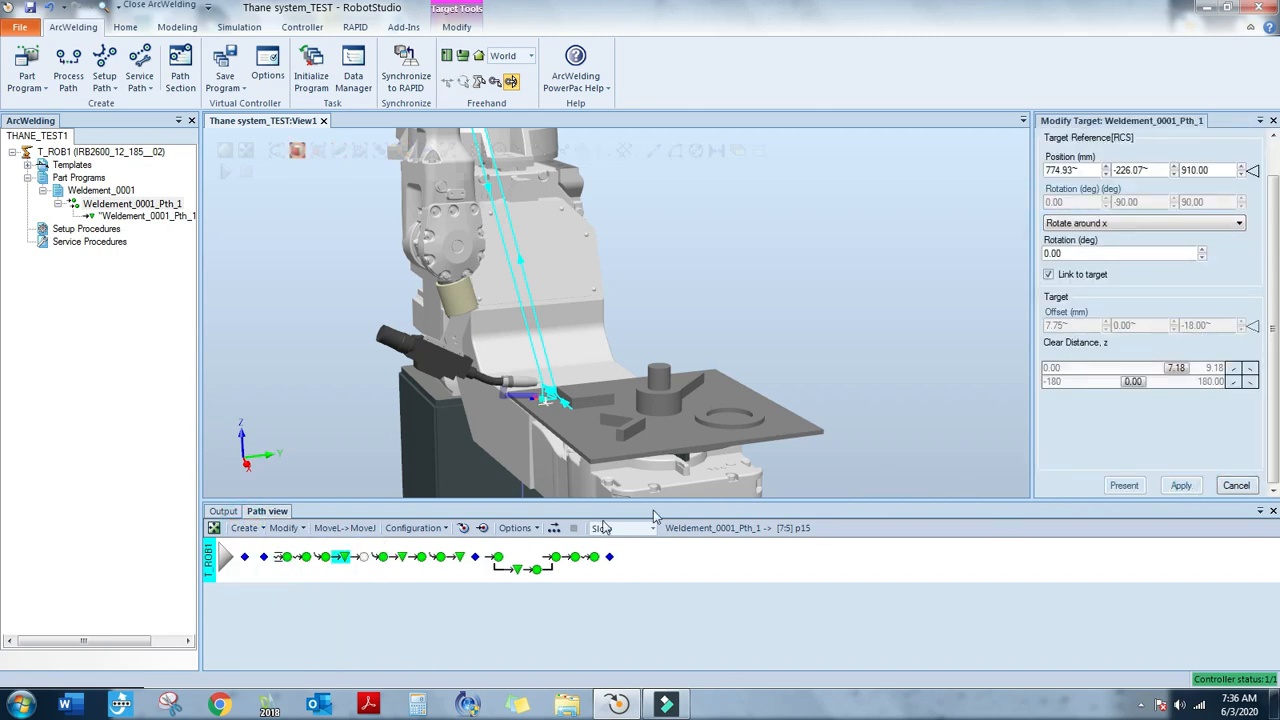
Jump the robot to p16, the start target of the second search
{"action": "left_click", "coordinate": [385, 558]}
{"action": "left_click", "coordinate": [399, 558]}
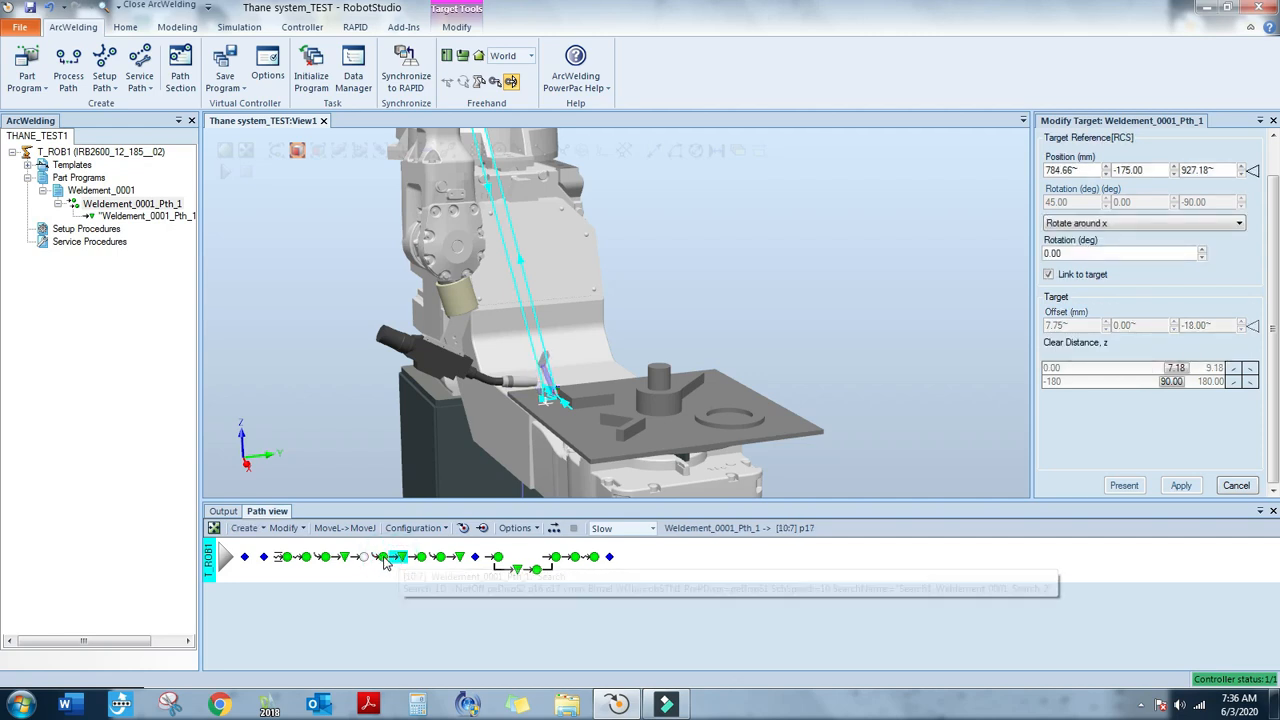
{"action": "left_click", "coordinate": [382, 558]}
{"action": "left_click", "coordinate": [463, 528]}
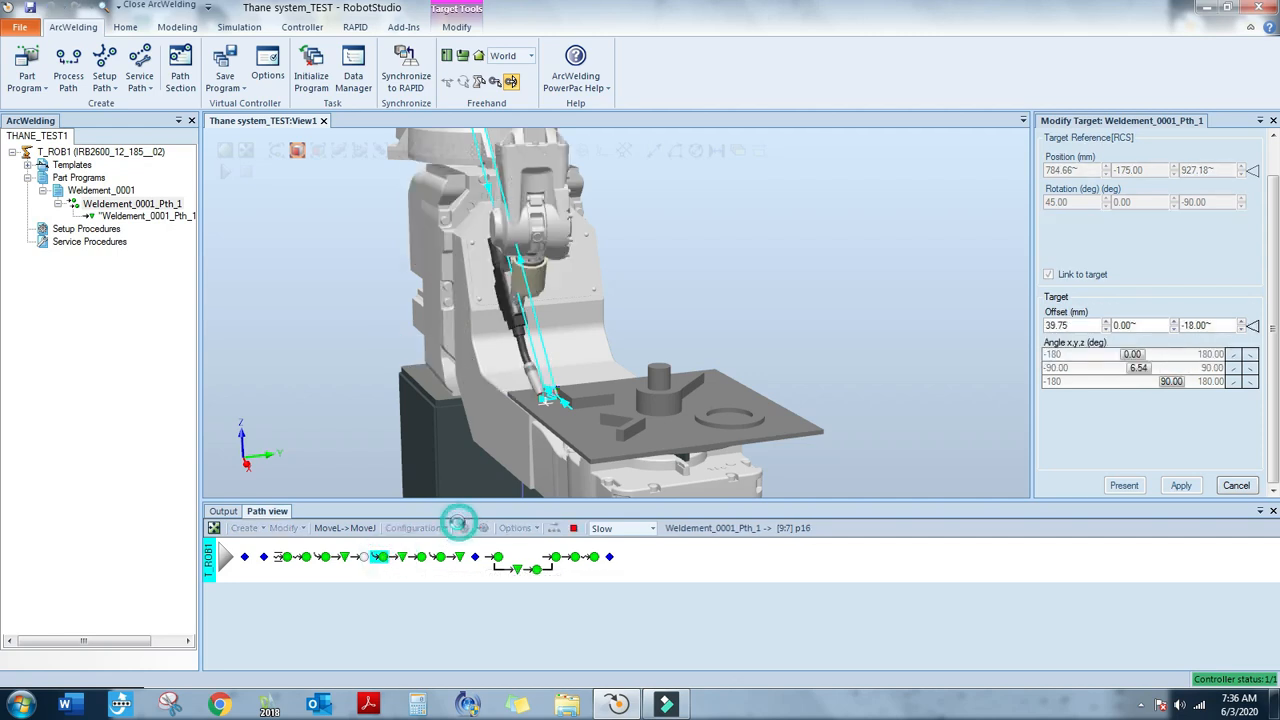
Add a MoveL air instruction with tool Binzel and work object obSTN1 at the present position, directly after the p17 search
{"action": "left_click", "coordinate": [400, 557]}
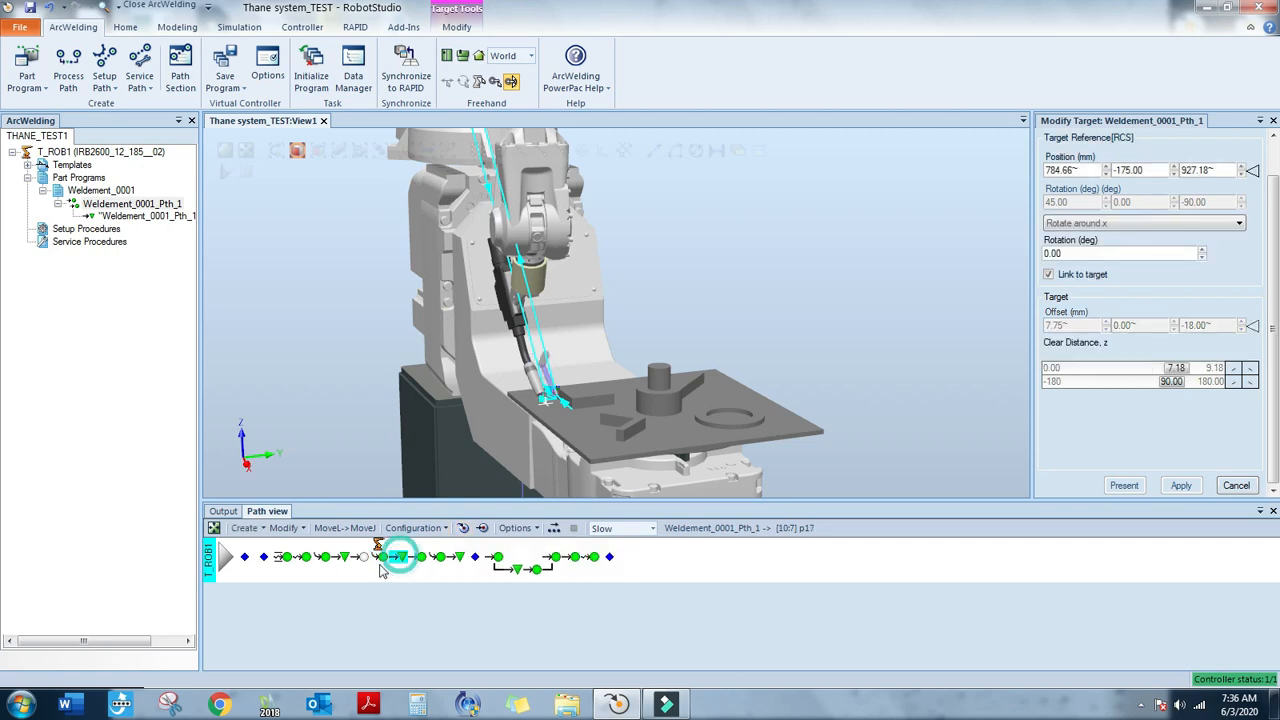
{"action": "left_click", "coordinate": [245, 528]}
{"action": "left_click", "coordinate": [289, 582]}
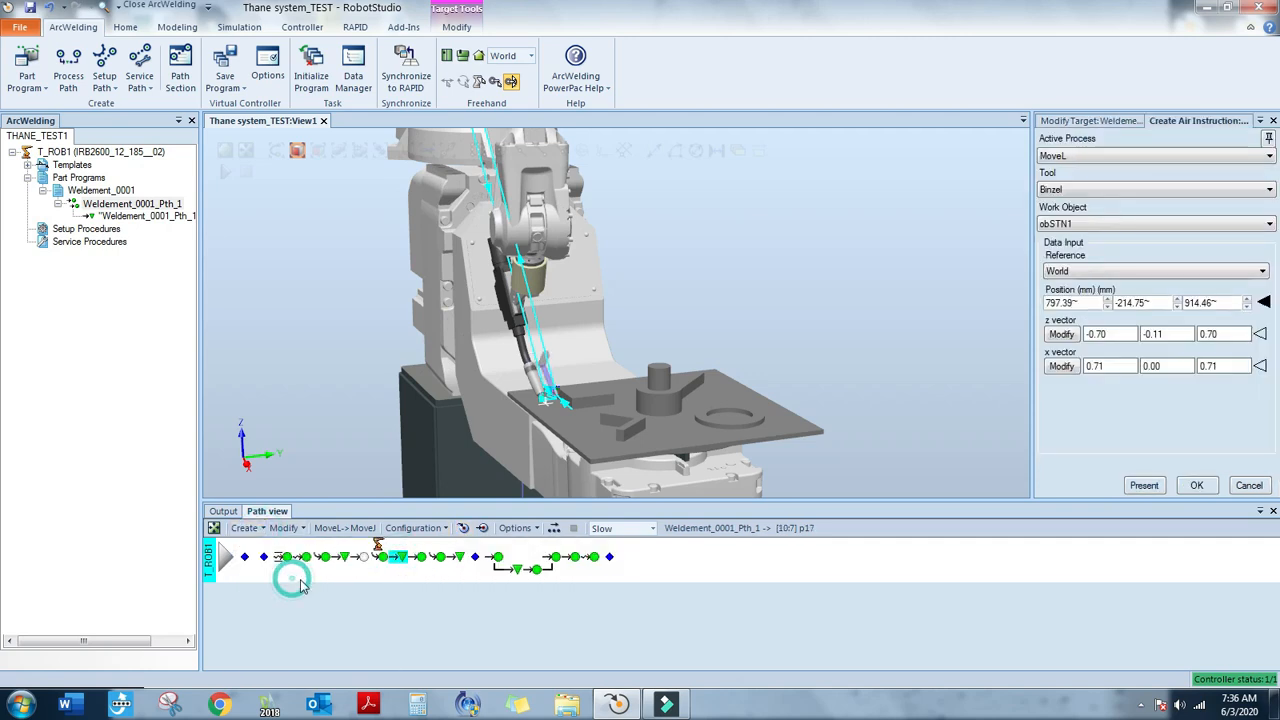
{"action": "left_click", "coordinate": [1144, 486]}
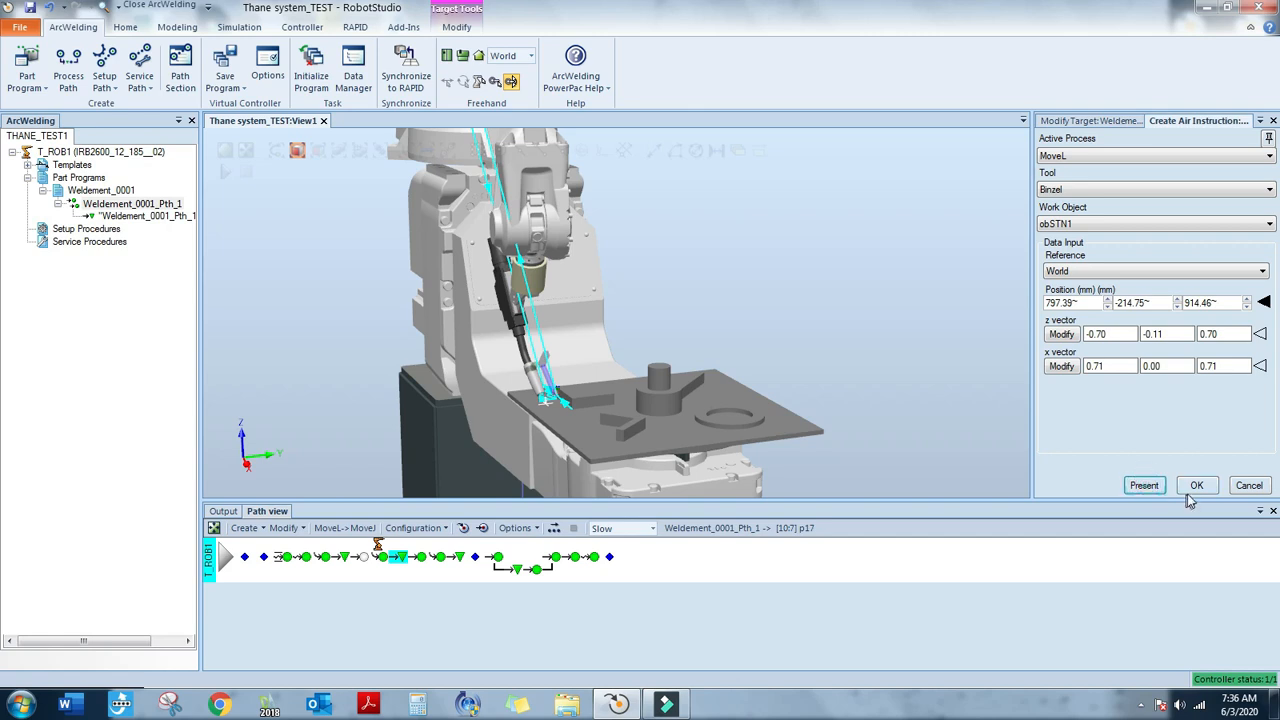
{"action": "left_click", "coordinate": [1196, 485]}
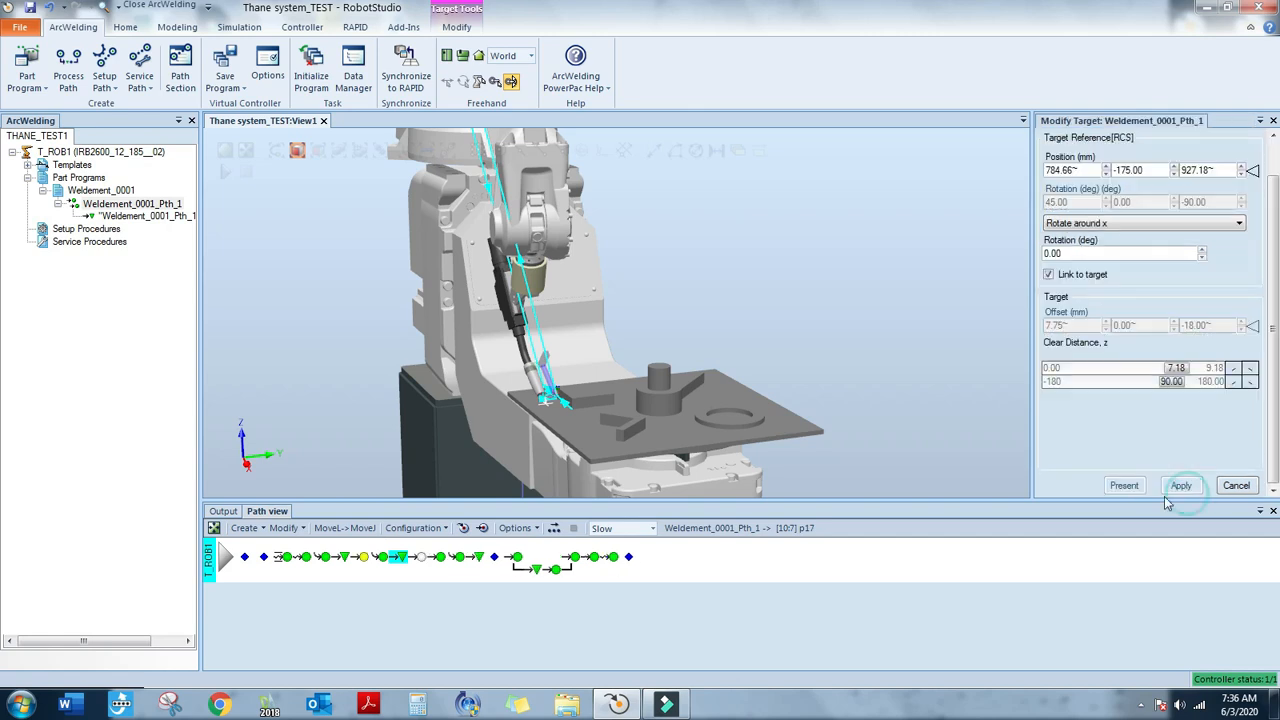
Jump the robot to p18, the start target of the third search
{"action": "left_click", "coordinate": [460, 563]}
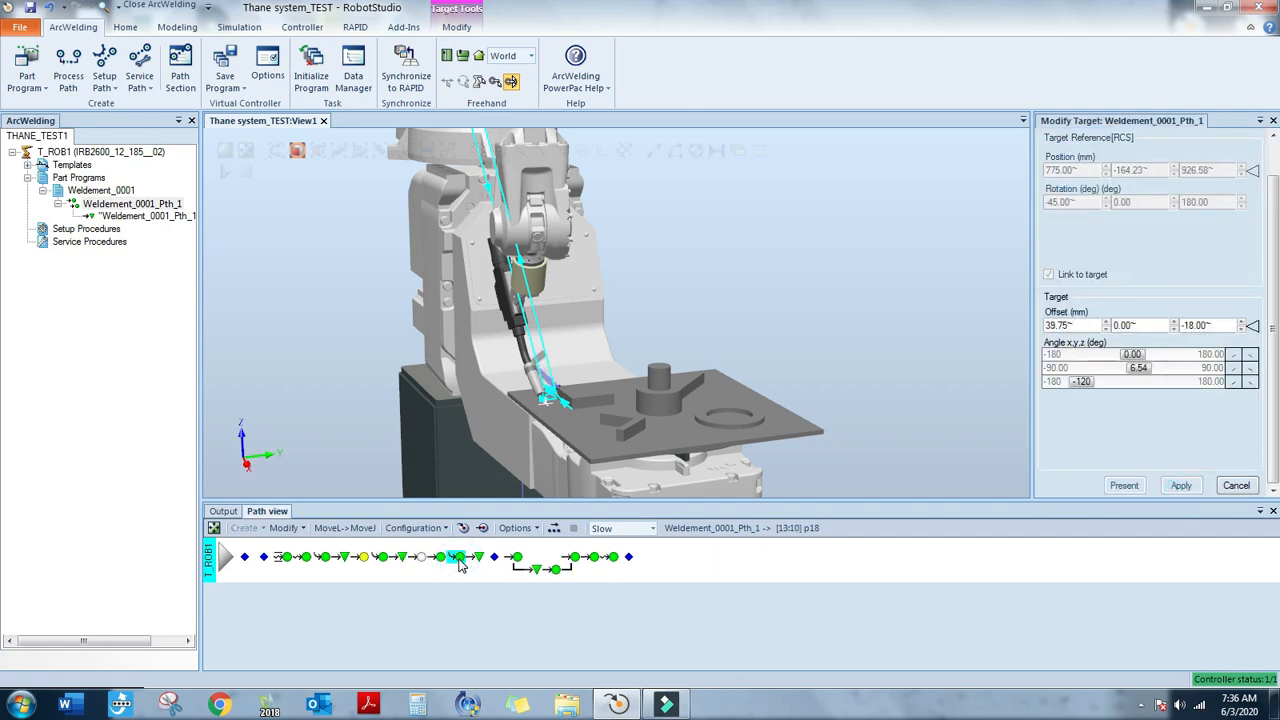
{"action": "left_click", "coordinate": [466, 533]}
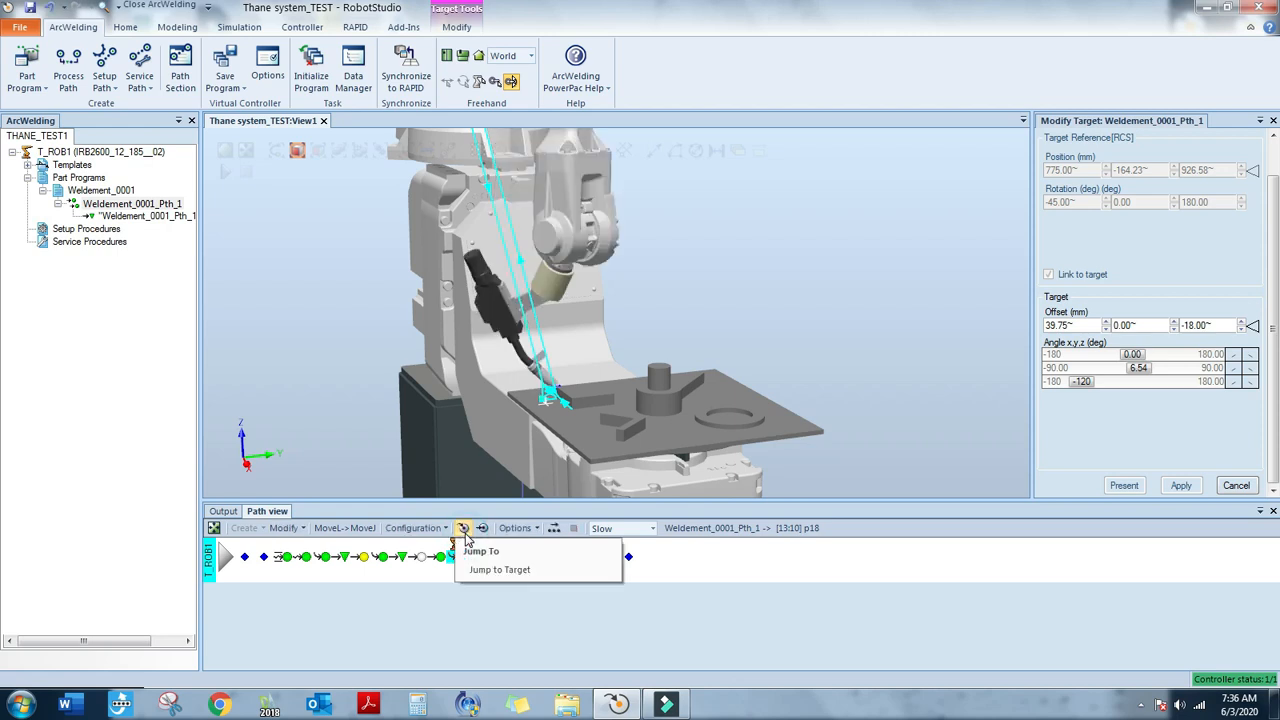
{"action": "left_click_drag", "start_coordinate": [695, 427], "coordinate": [794, 438], "text": "ctrl+shift"}
{"action": "left_click_drag", "start_coordinate": [876, 422], "coordinate": [808, 401], "text": "ctrl"}
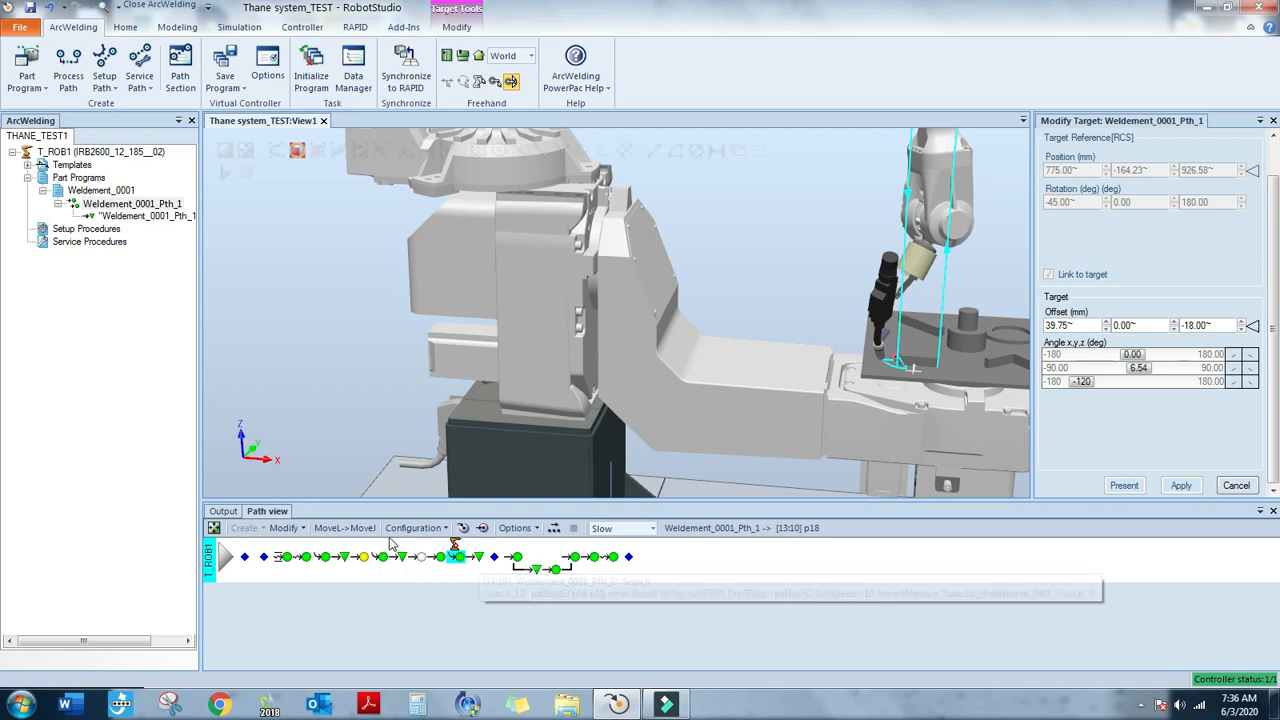
Add a MoveL air instruction with tool Binzel and work object obSTN1 at the robot's current pose, directly after the p19 search
{"action": "left_click", "coordinate": [476, 560]}
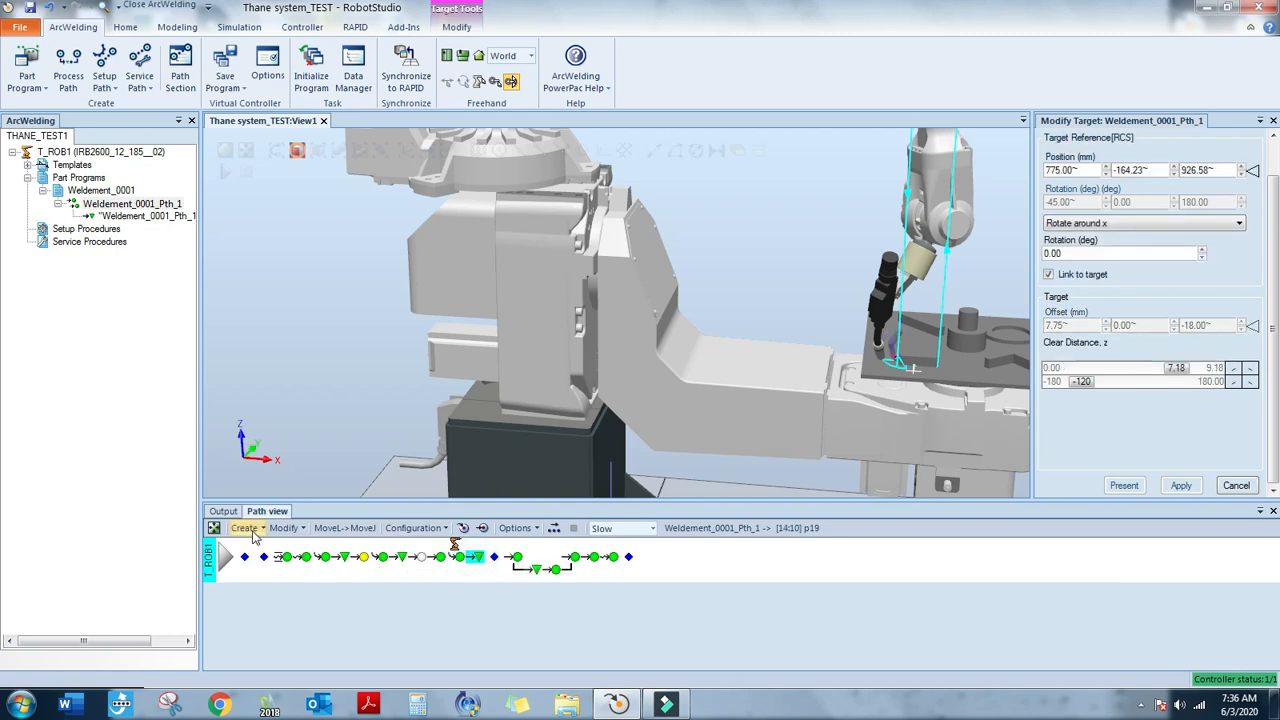
{"action": "left_click", "coordinate": [245, 528]}
{"action": "left_click", "coordinate": [268, 583]}
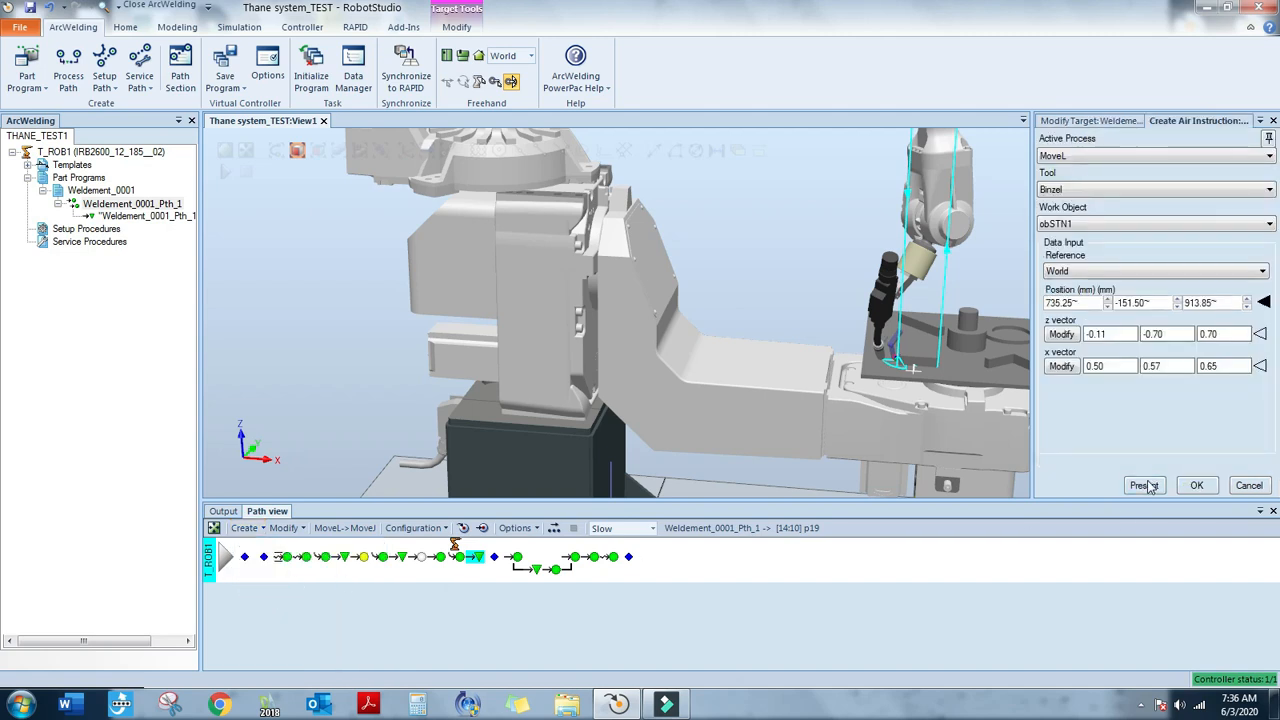
{"action": "left_click", "coordinate": [1197, 486]}
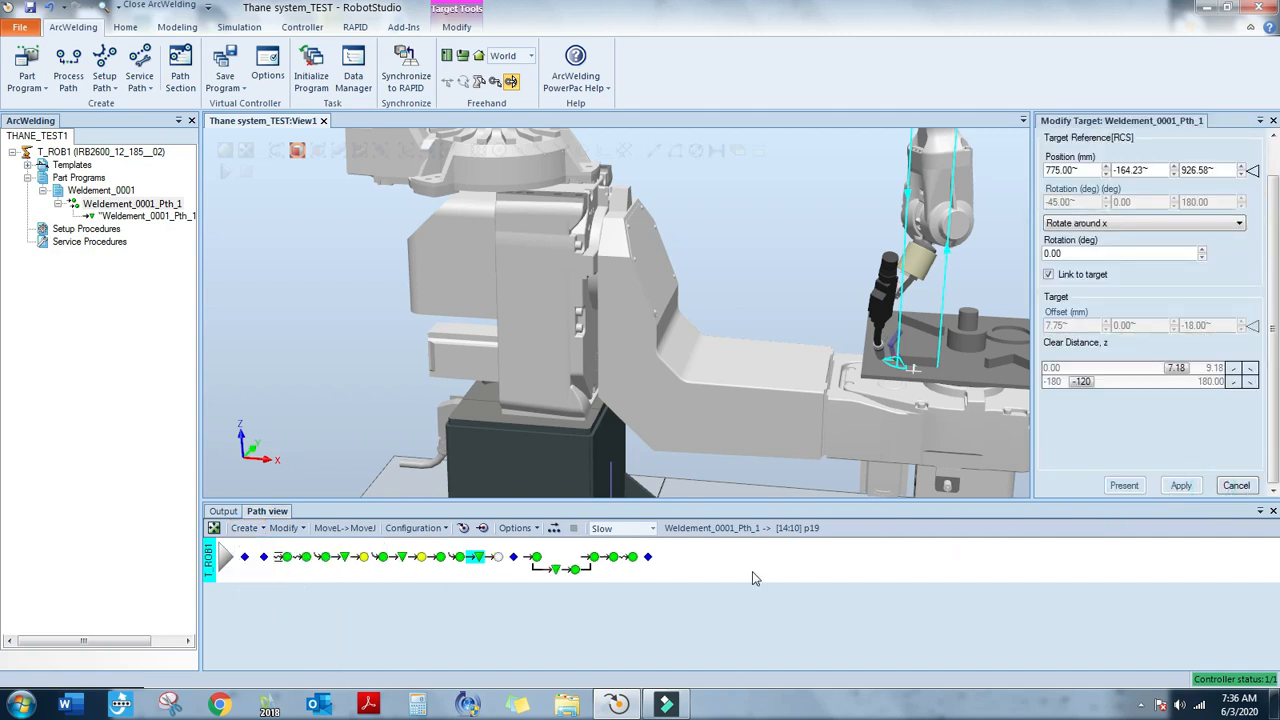
Select every instruction in the Weldement_0001 path, run the robot through them, and open the output log
{"action": "left_click", "coordinate": [364, 558]}
{"action": "left_click", "coordinate": [245, 557]}
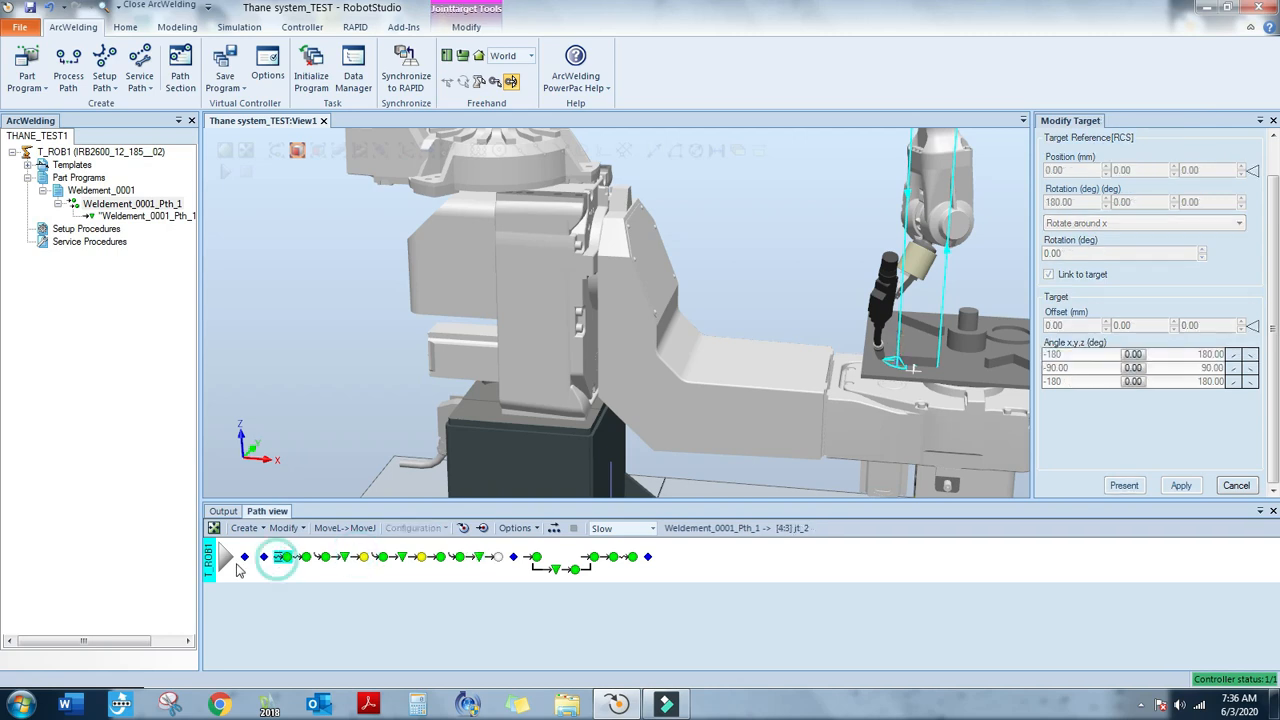
{"action": "left_click", "coordinate": [638, 562], "text": "shift"}
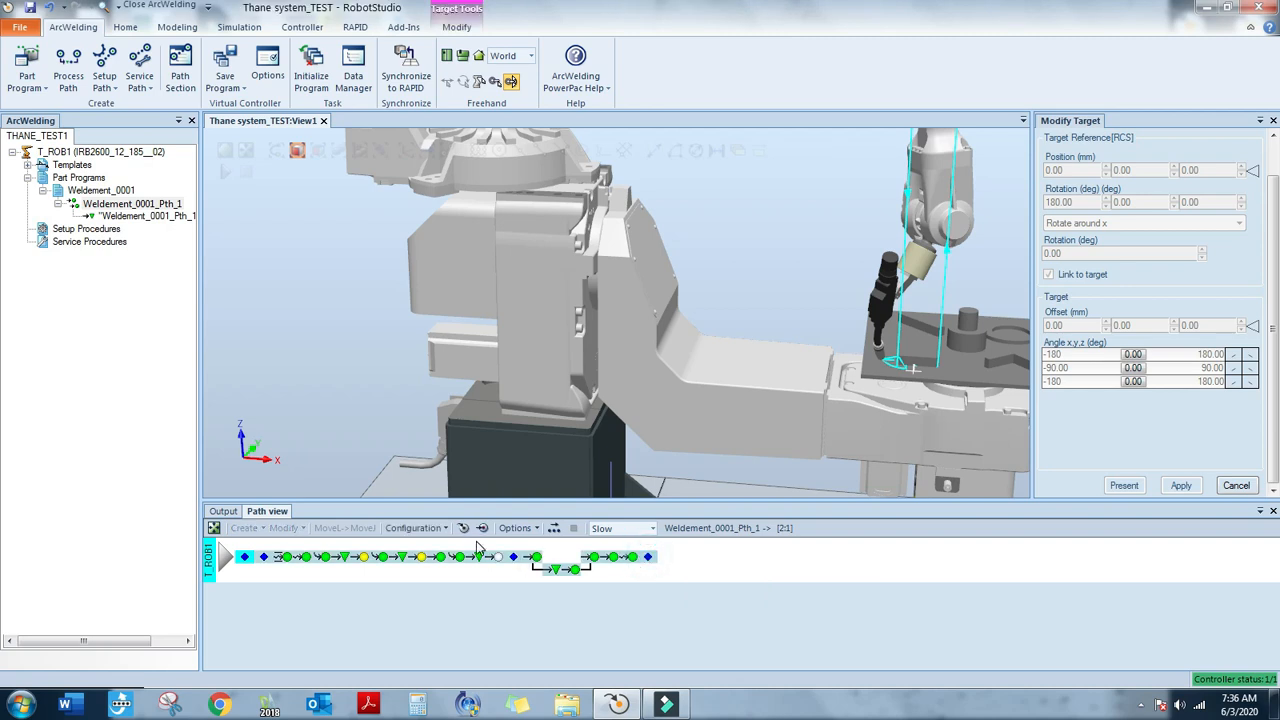
{"action": "left_click", "coordinate": [481, 530]}
{"action": "left_click", "coordinate": [224, 511]}
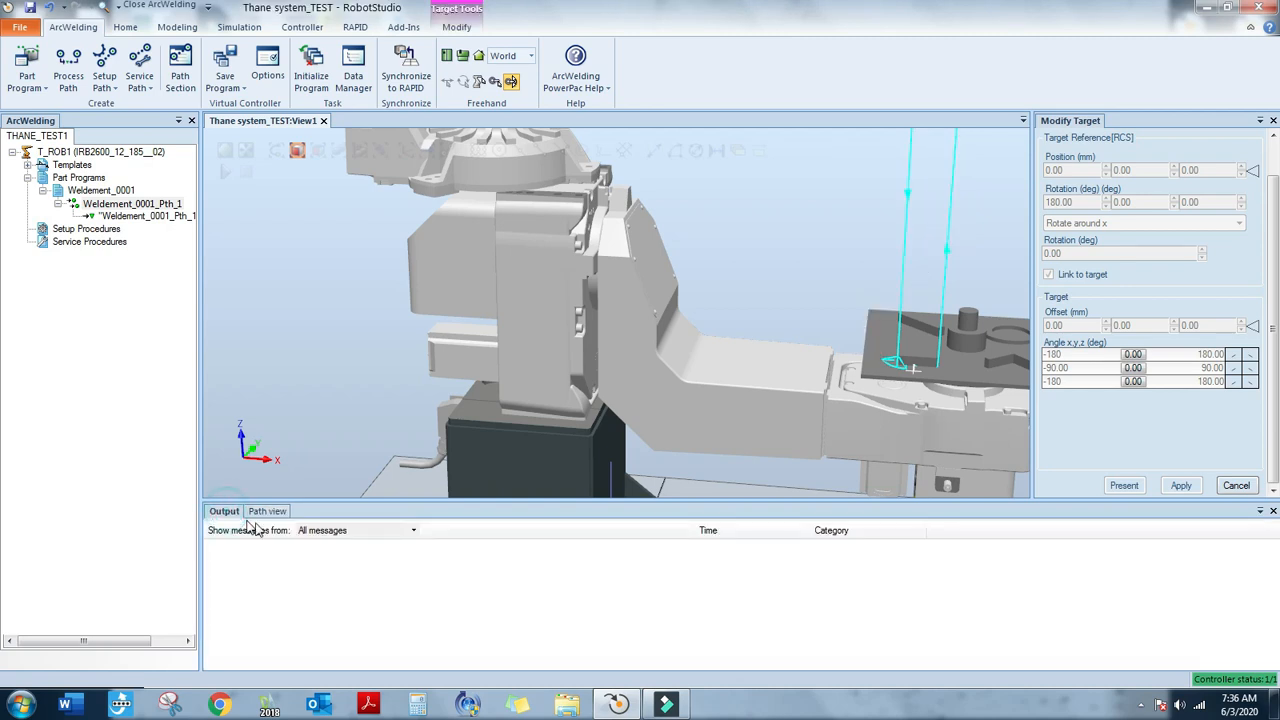
Examine the torch motion around the weld corner and the output log for axis configuration warnings during the run
{"action": "left_click_drag", "start_coordinate": [778, 451], "coordinate": [722, 430], "text": "ctrl+shift"}
{"action": "scroll", "coordinate": [756, 385], "scroll_direction": "up", "scroll_amount": 5}
{"action": "scroll", "coordinate": [756, 380], "scroll_direction": "up", "scroll_amount": 2}
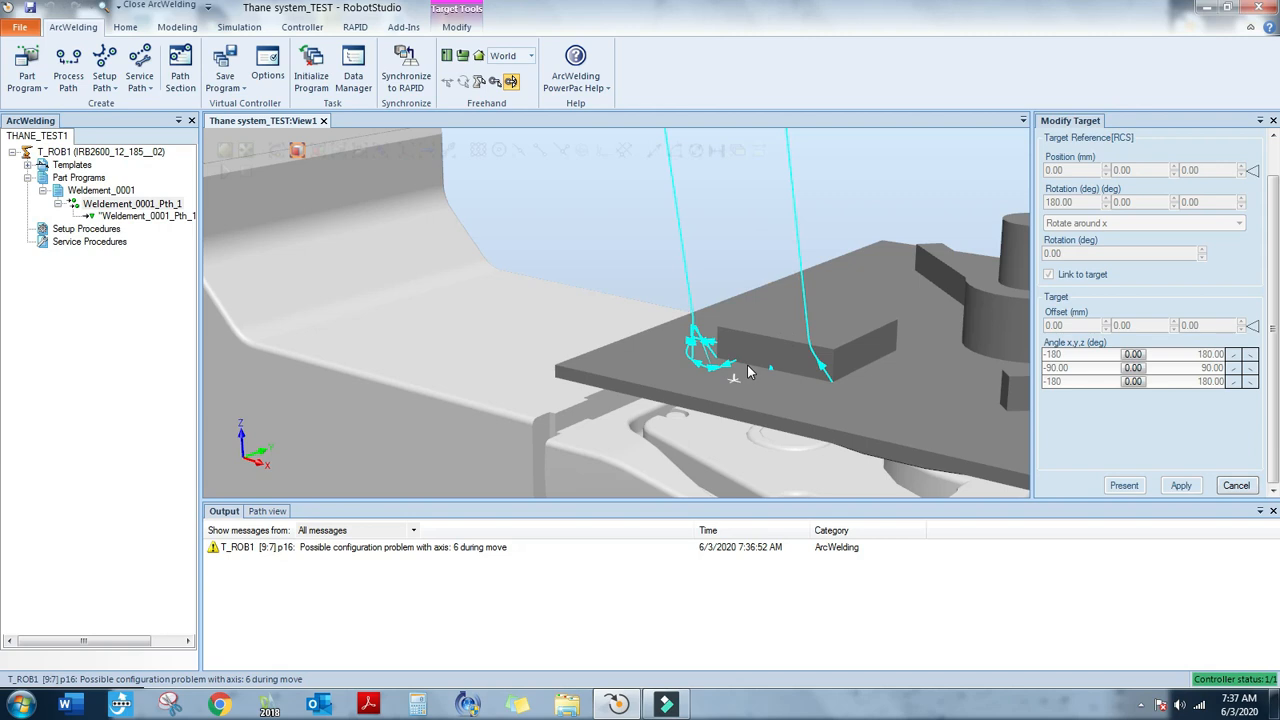
{"action": "scroll", "coordinate": [748, 372], "scroll_direction": "down", "scroll_amount": 8}
{"action": "scroll", "coordinate": [733, 370], "scroll_direction": "down", "scroll_amount": 3}
{"action": "scroll", "coordinate": [771, 262], "scroll_direction": "up", "scroll_amount": 4}
{"action": "left_click_drag", "start_coordinate": [769, 257], "coordinate": [706, 277], "text": "ctrl"}
{"action": "scroll", "coordinate": [638, 364], "scroll_direction": "up", "scroll_amount": 3}
{"action": "left_click_drag", "start_coordinate": [885, 450], "coordinate": [650, 349], "text": "ctrl"}
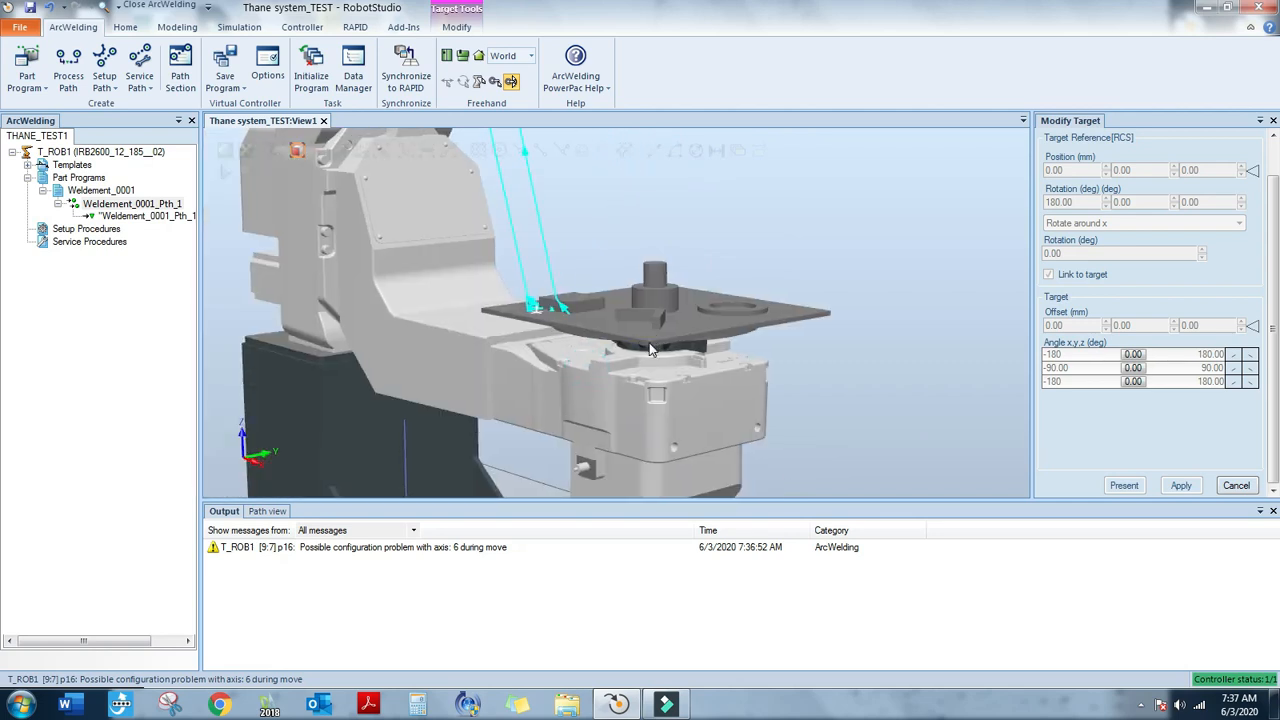
Run the robot through the instructions from jt_2 to the second search and check the output log for configuration warnings
{"action": "left_click", "coordinate": [333, 551]}
{"action": "left_click", "coordinate": [272, 512]}
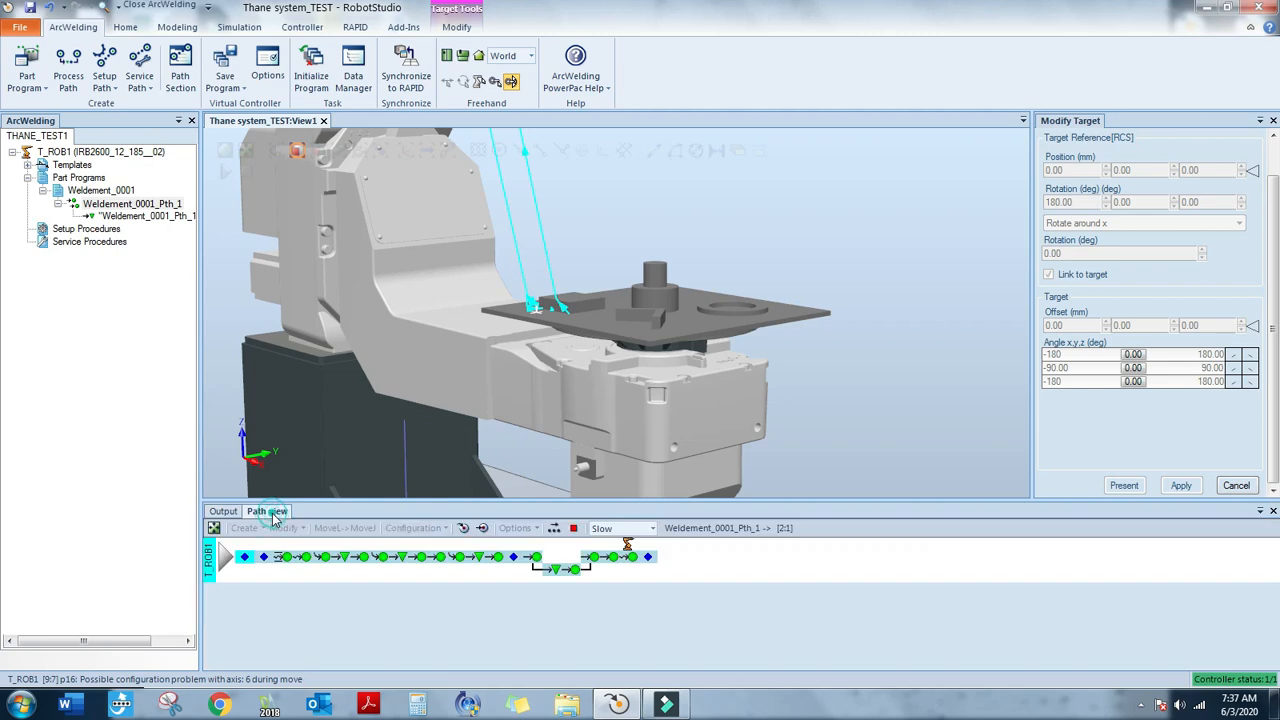
{"action": "left_click", "coordinate": [292, 555]}
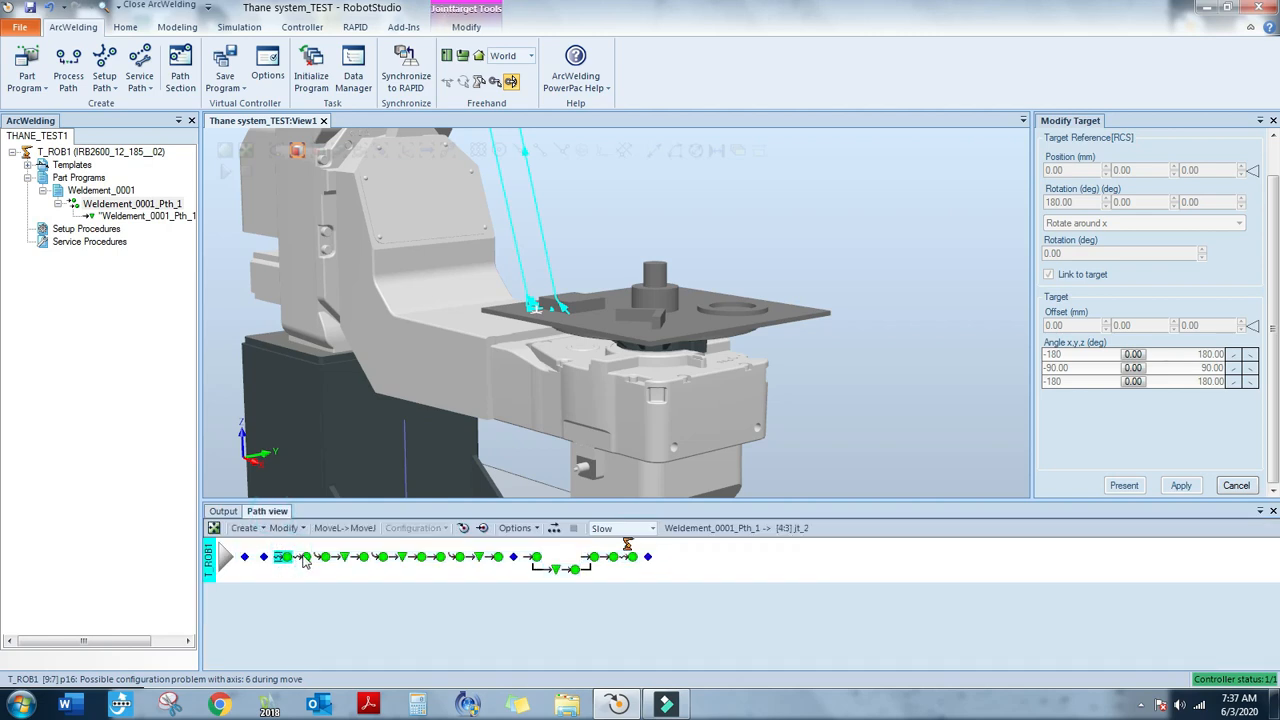
{"action": "left_click", "coordinate": [305, 559]}
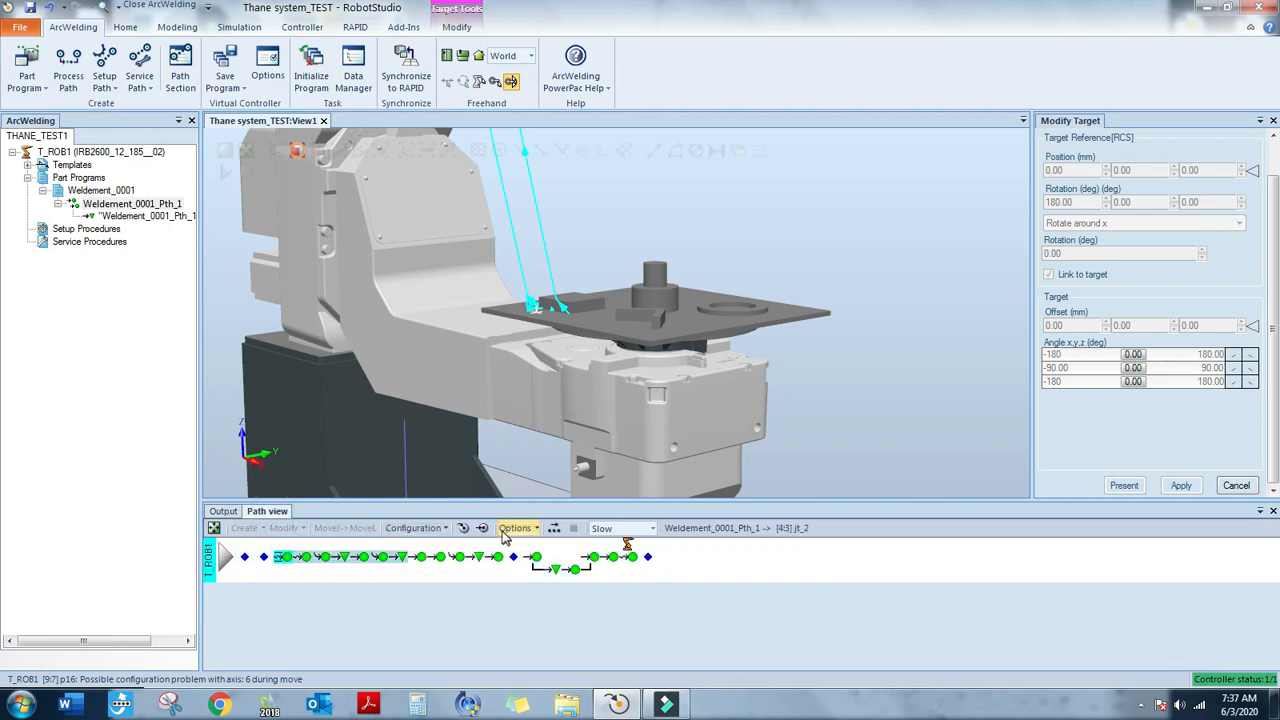
{"action": "left_click", "coordinate": [238, 514]}
{"action": "right_click", "coordinate": [246, 516]}
{"action": "left_click", "coordinate": [328, 597]}
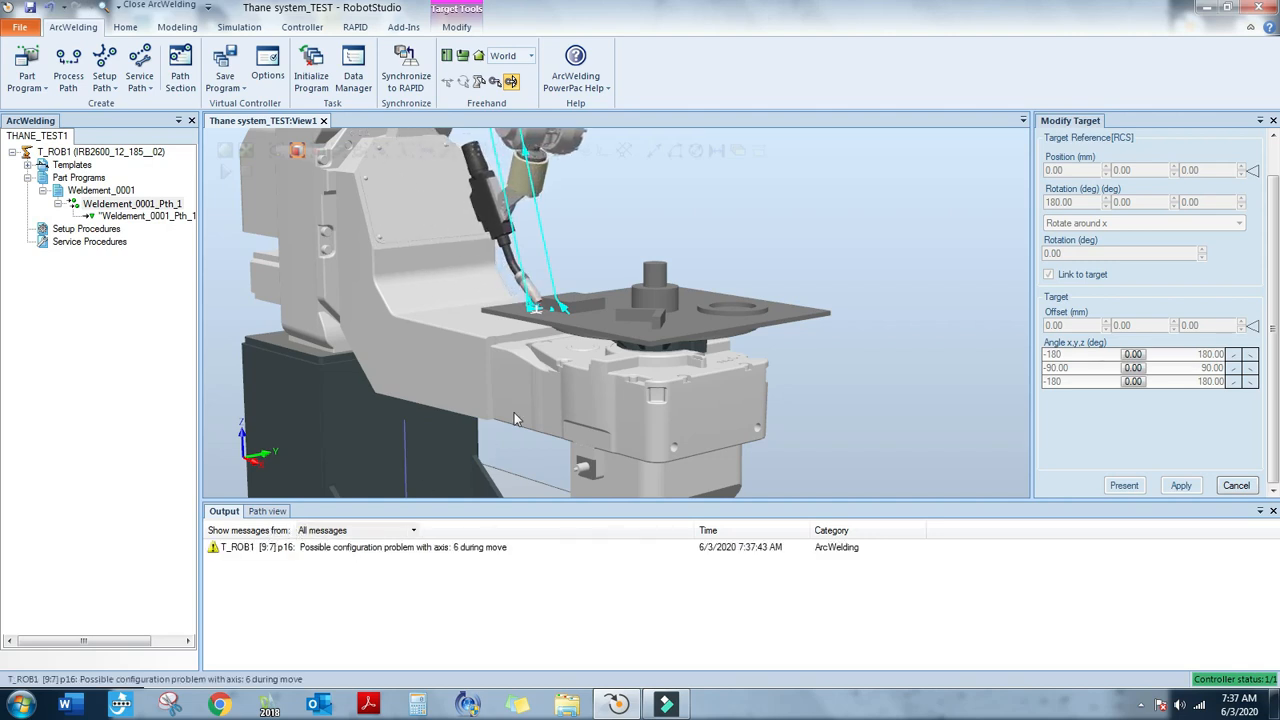
Clear all messages from the output log
{"action": "right_click", "coordinate": [267, 547]}
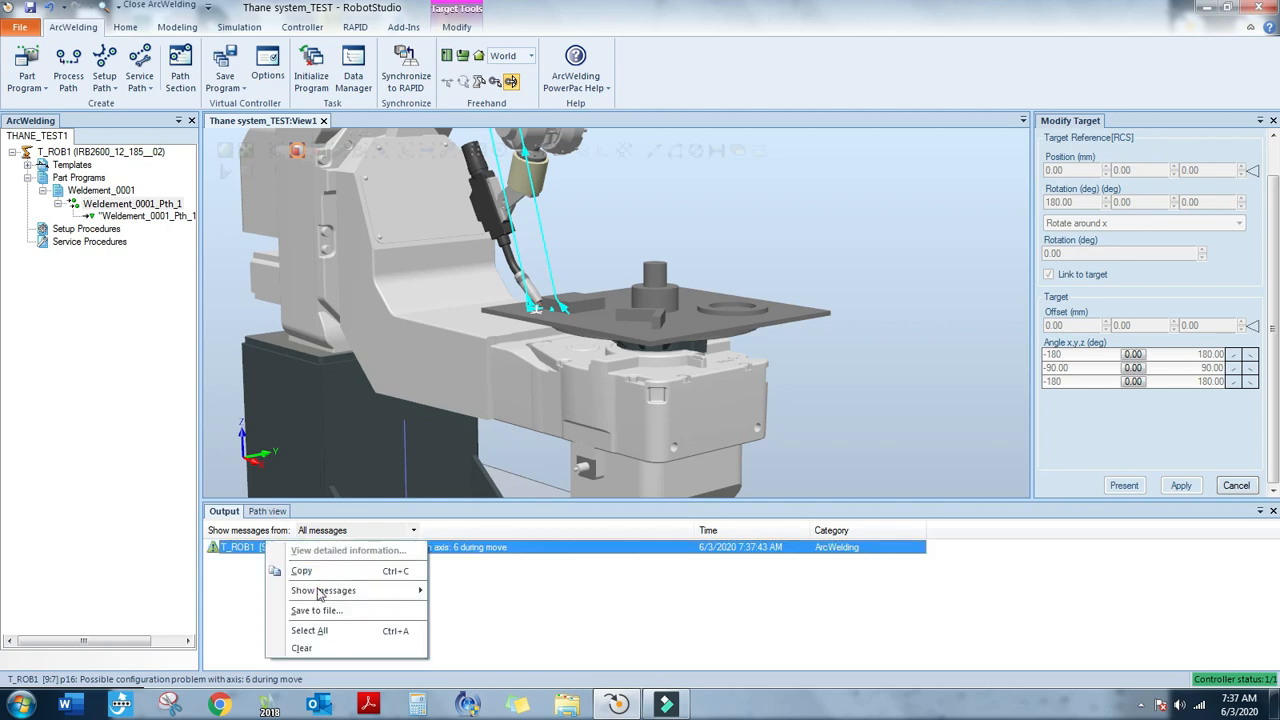
{"action": "left_click", "coordinate": [313, 657]}
{"action": "left_click_drag", "start_coordinate": [440, 330], "coordinate": [590, 376], "text": "ctrl+shift"}
{"action": "scroll", "coordinate": [773, 391], "scroll_direction": "up", "scroll_amount": 5}
{"action": "mouse_move", "coordinate": [800, 400]}
{"action": "left_mouse_down", "text": "ctrl+shift"}
{"action": "mouse_move", "coordinate": [900, 426]}
{"action": "mouse_move", "coordinate": [783, 391]}
{"action": "left_mouse_up", "text": "ctrl+shift"}
{"action": "scroll", "coordinate": [784, 392], "scroll_direction": "down", "scroll_amount": 2}
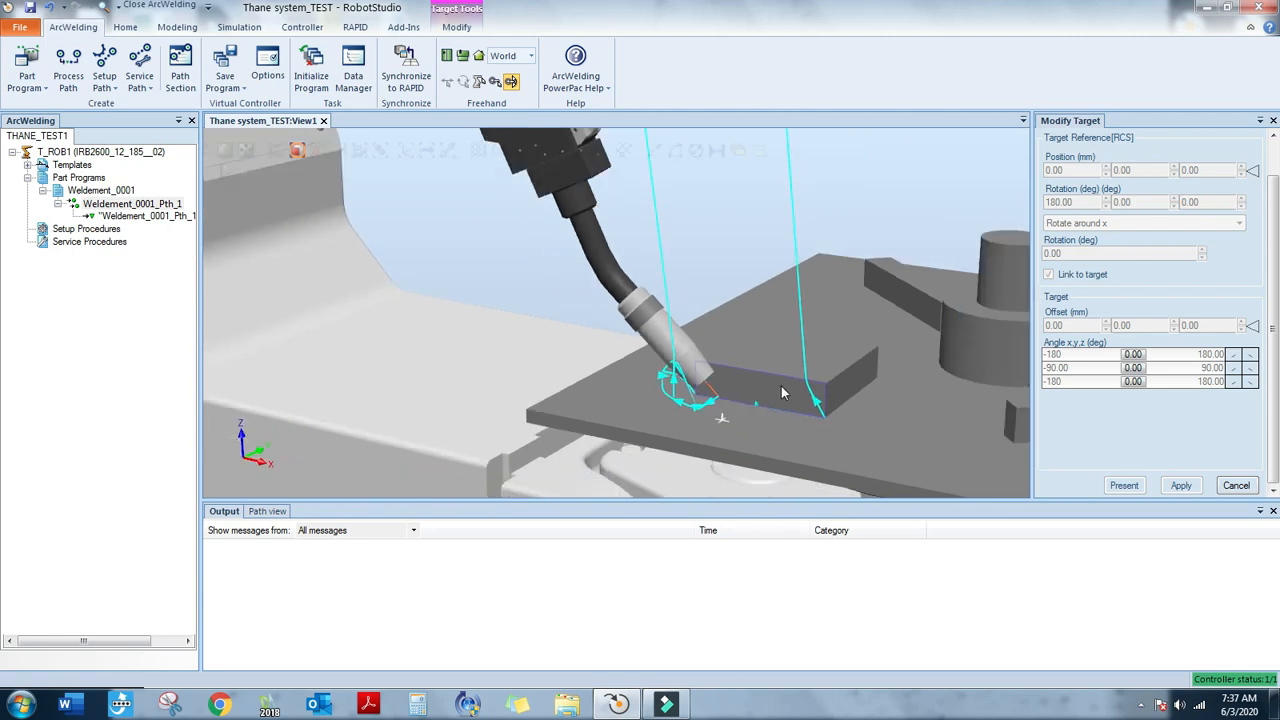
Move the robot one target at a time through p15, p21 and p16 to locate the axis configuration problem
{"action": "left_click", "coordinate": [268, 511]}
{"action": "left_click", "coordinate": [342, 557]}
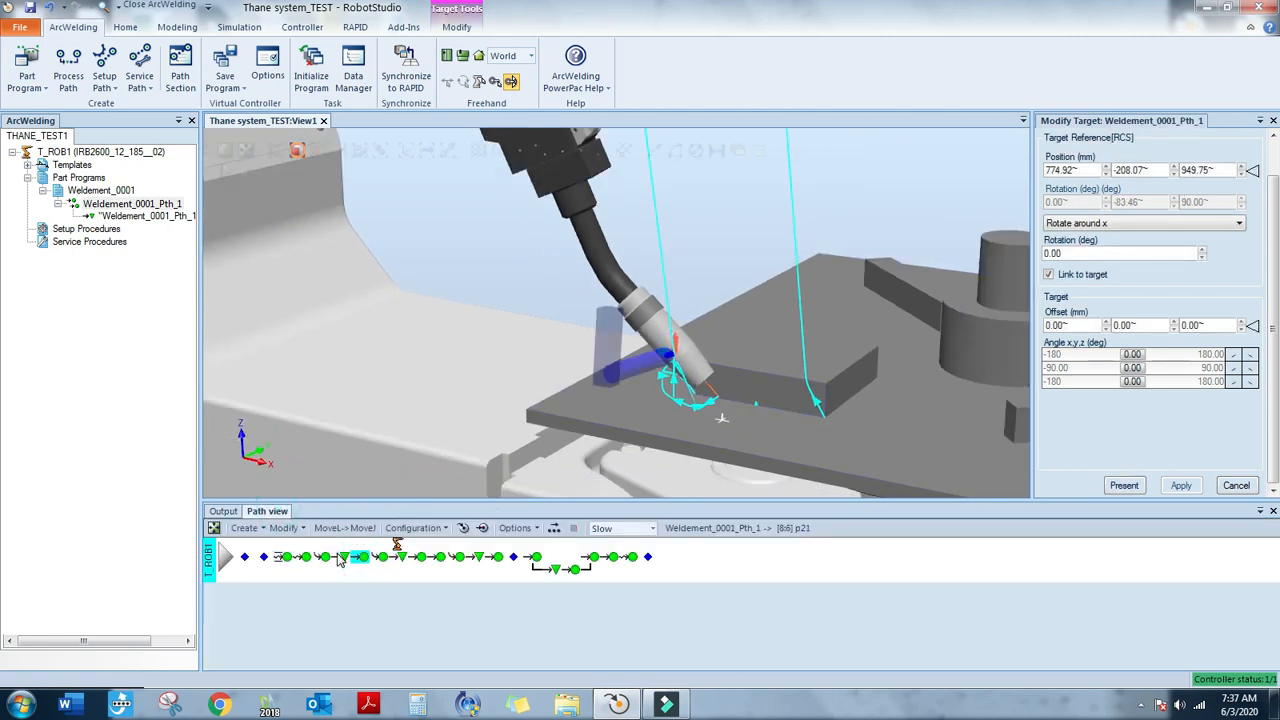
{"action": "left_click", "coordinate": [482, 528]}
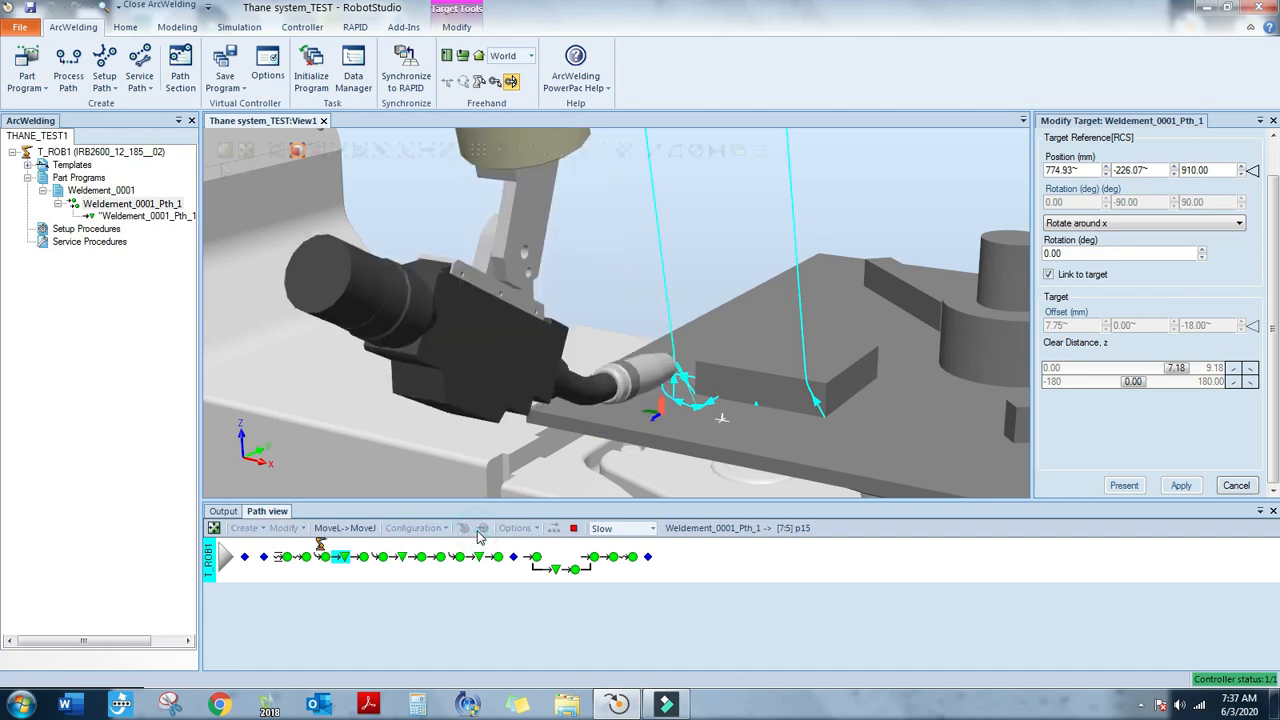
{"action": "left_click", "coordinate": [363, 557]}
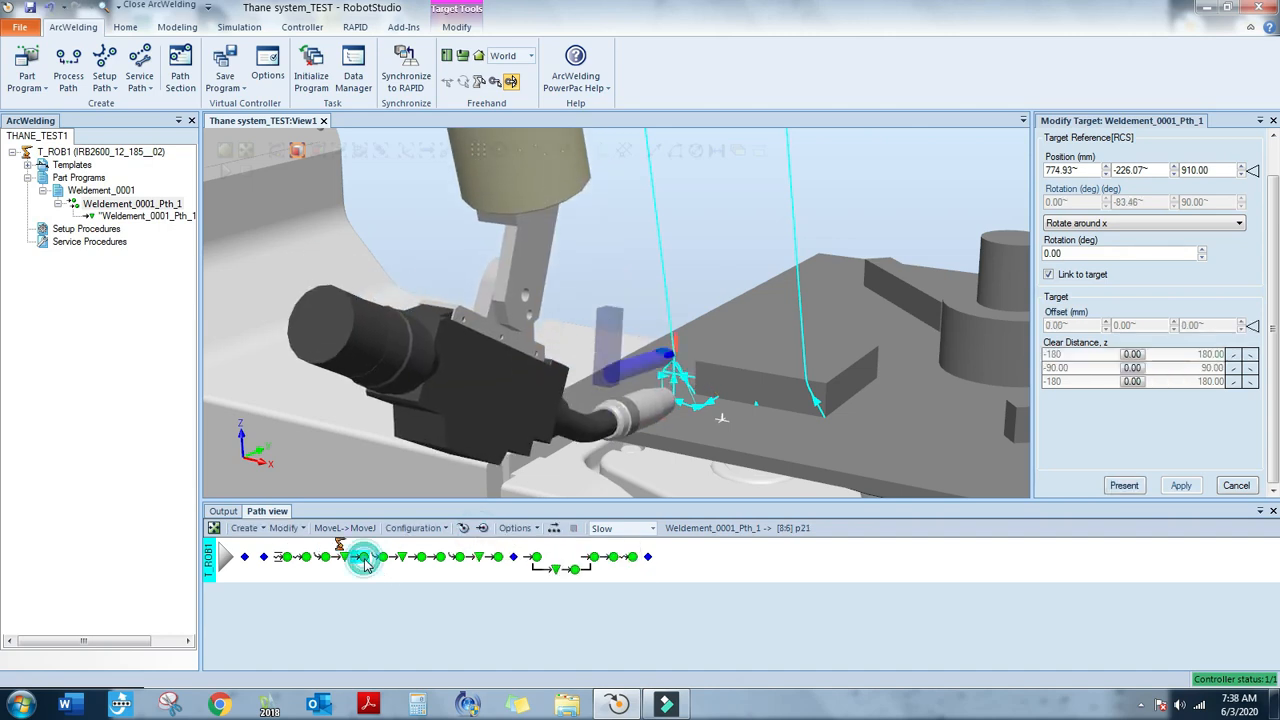
{"action": "left_click", "coordinate": [482, 528]}
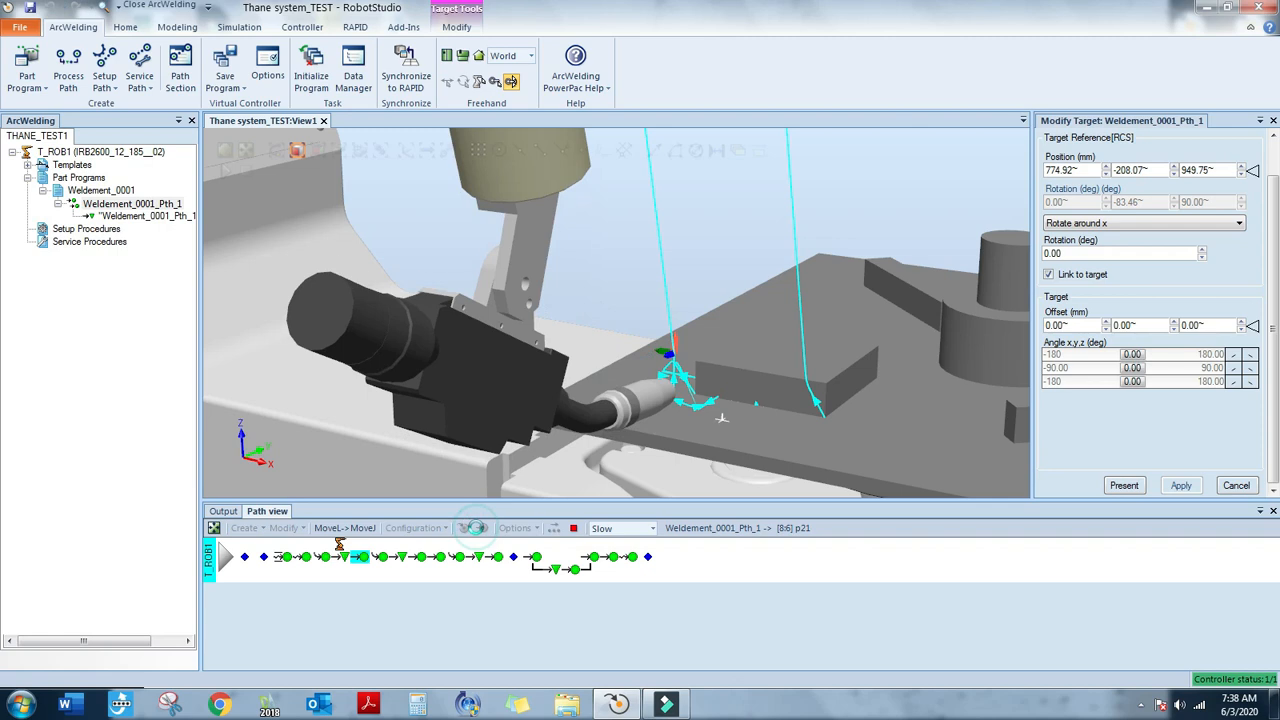
{"action": "left_click", "coordinate": [381, 558]}
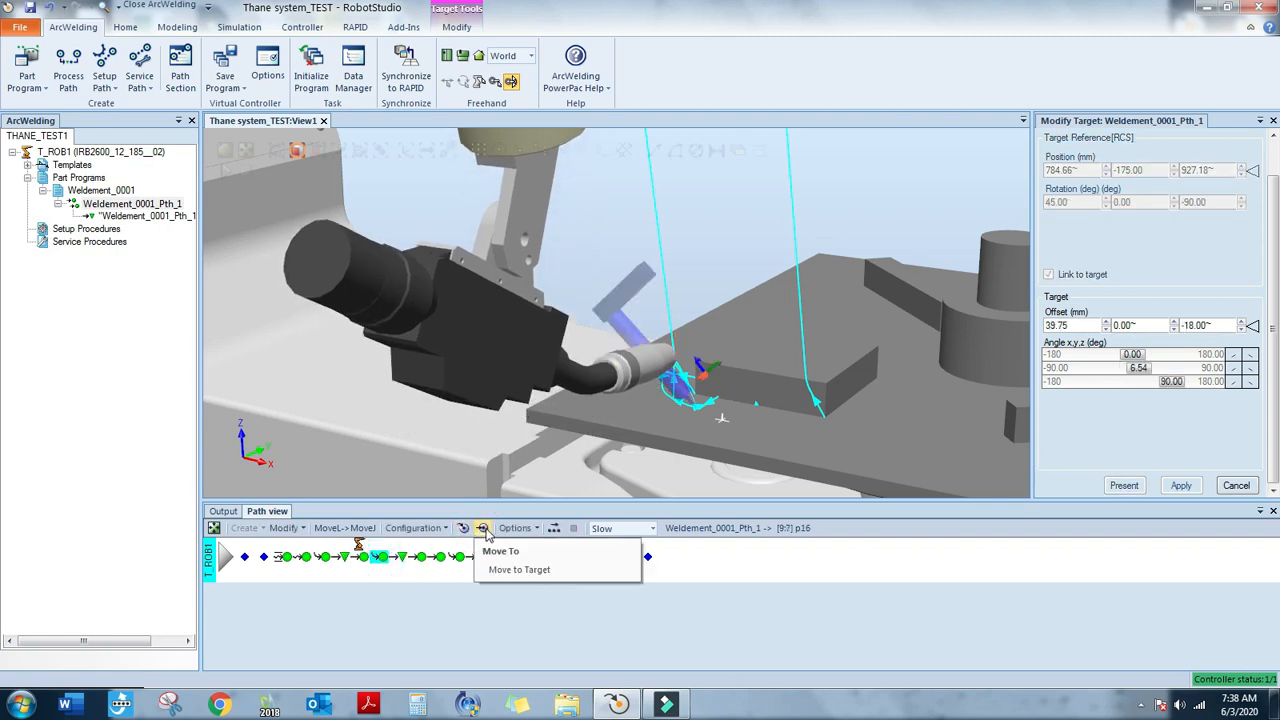
{"action": "scroll", "coordinate": [620, 352], "scroll_direction": "down", "scroll_amount": 10}
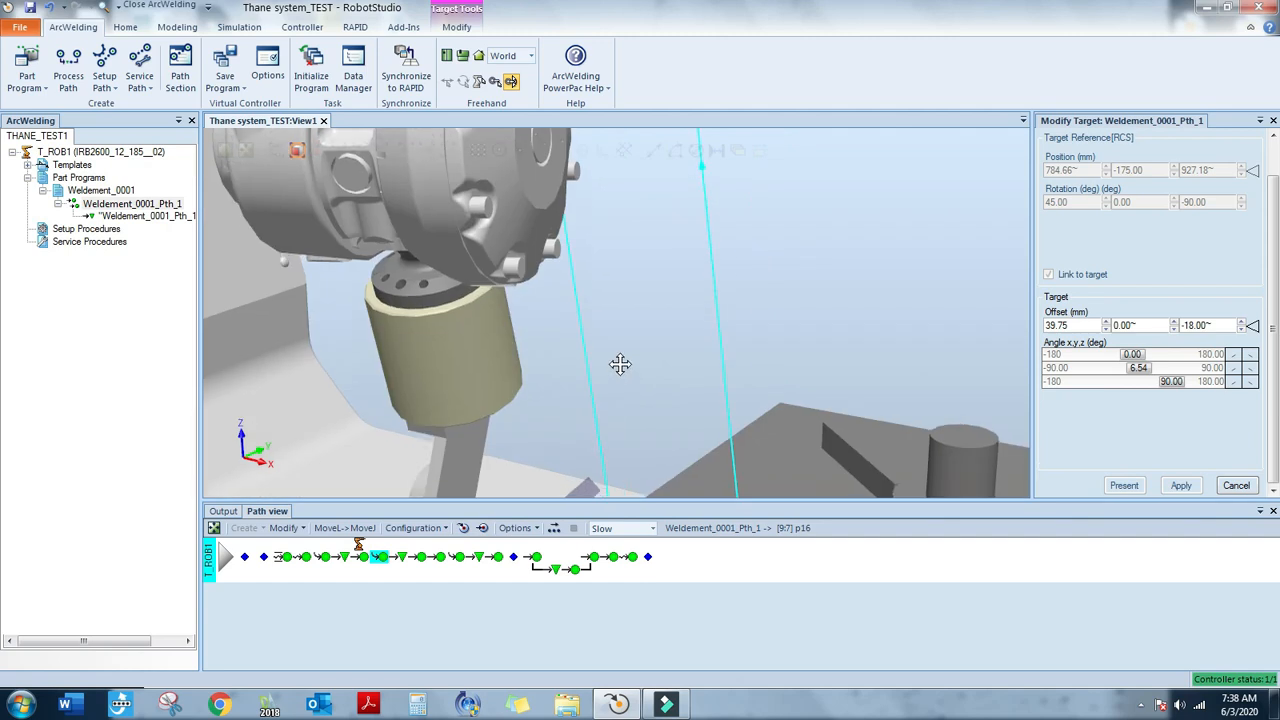
{"action": "left_click", "coordinate": [481, 530]}
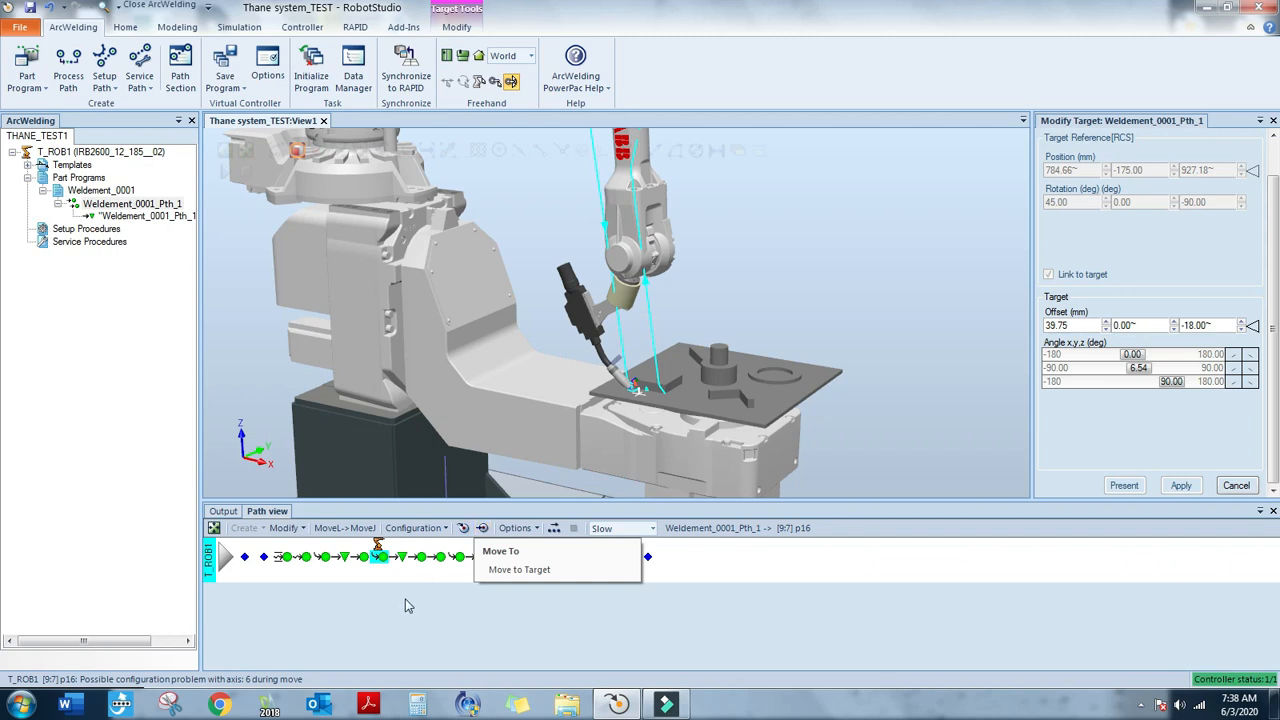
Add a MoveL air instruction with tool Binzel and work object obSTN1 at the robot's current pose, directly after p21
{"action": "left_click", "coordinate": [363, 557]}
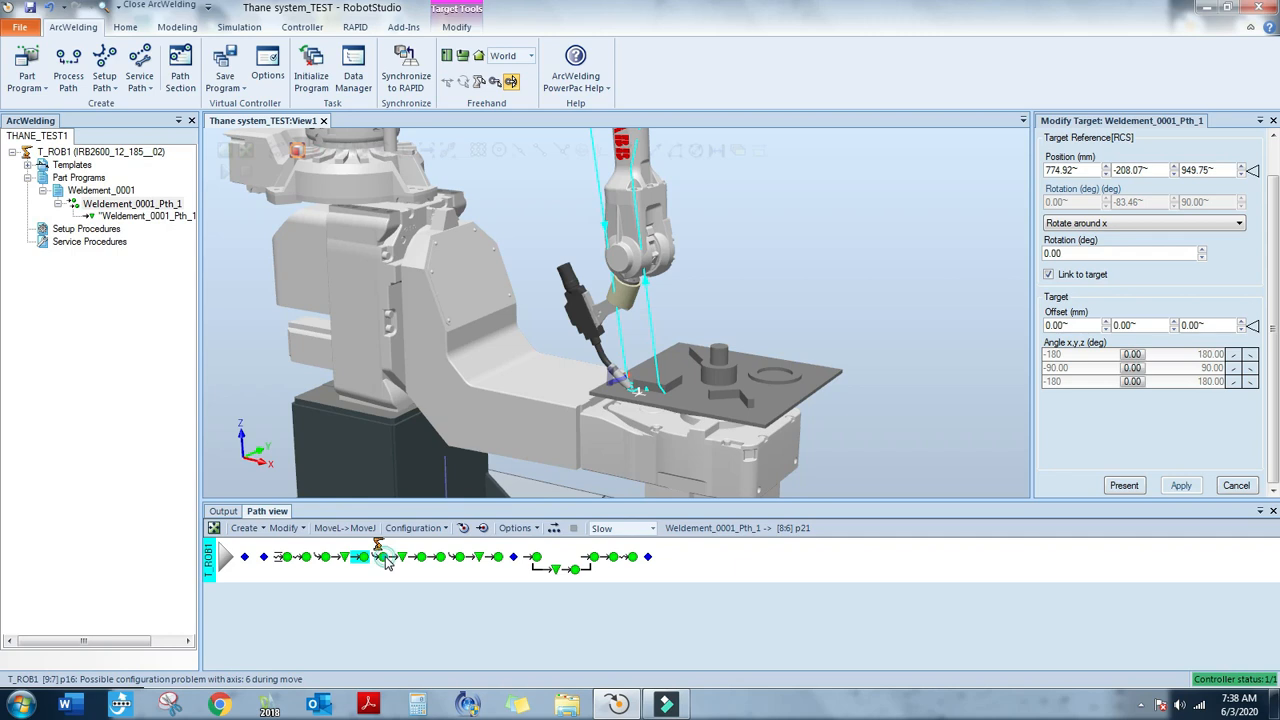
{"action": "left_click", "coordinate": [383, 557]}
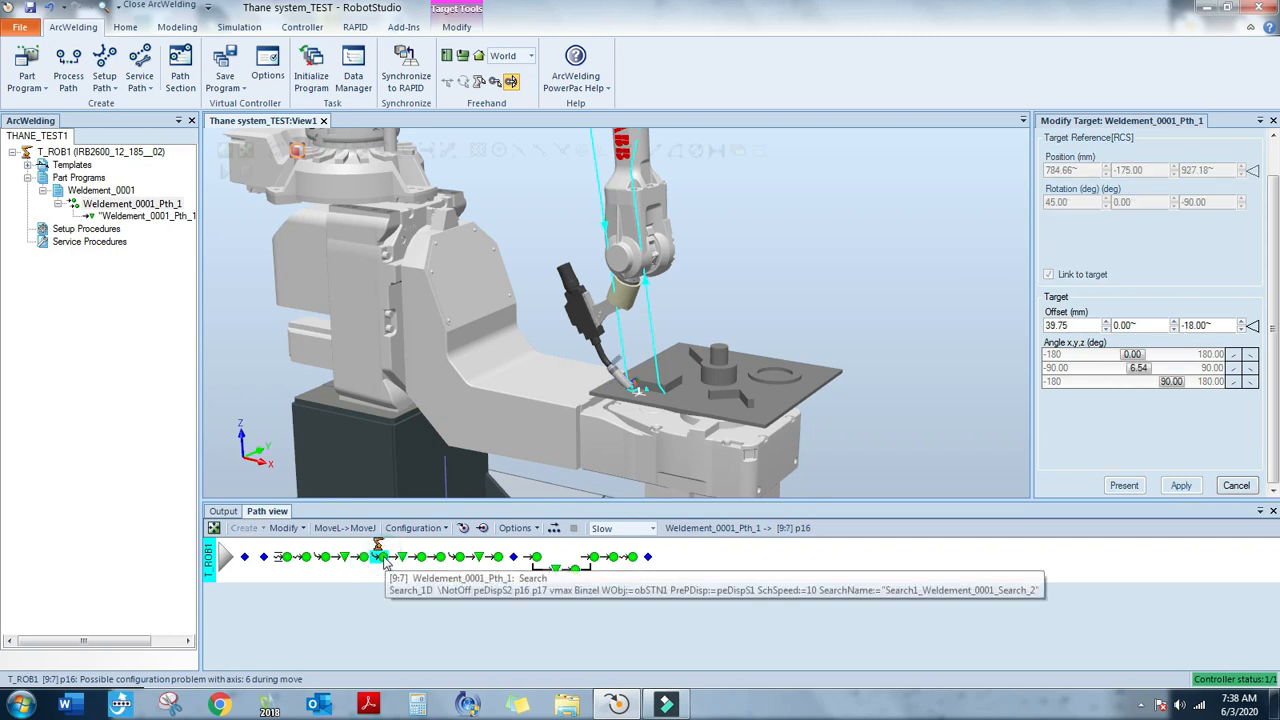
{"action": "left_click", "coordinate": [364, 557]}
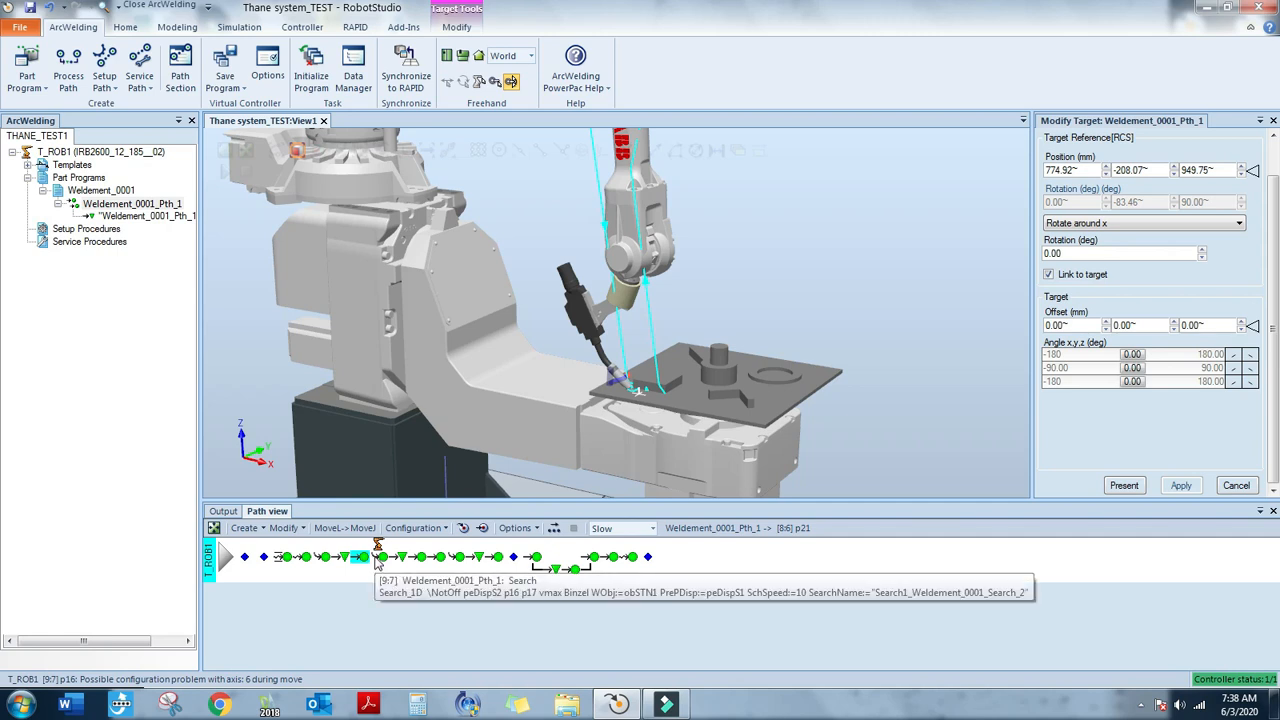
{"action": "left_click", "coordinate": [260, 528]}
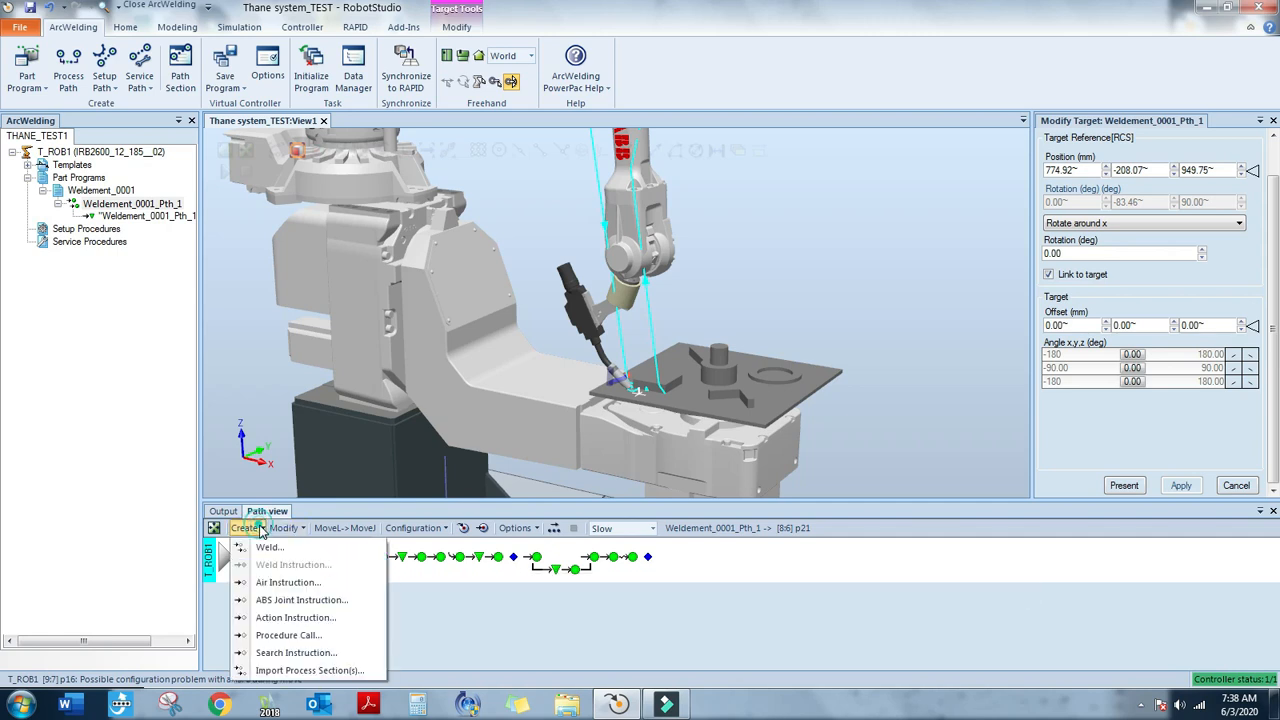
{"action": "left_click", "coordinate": [287, 582]}
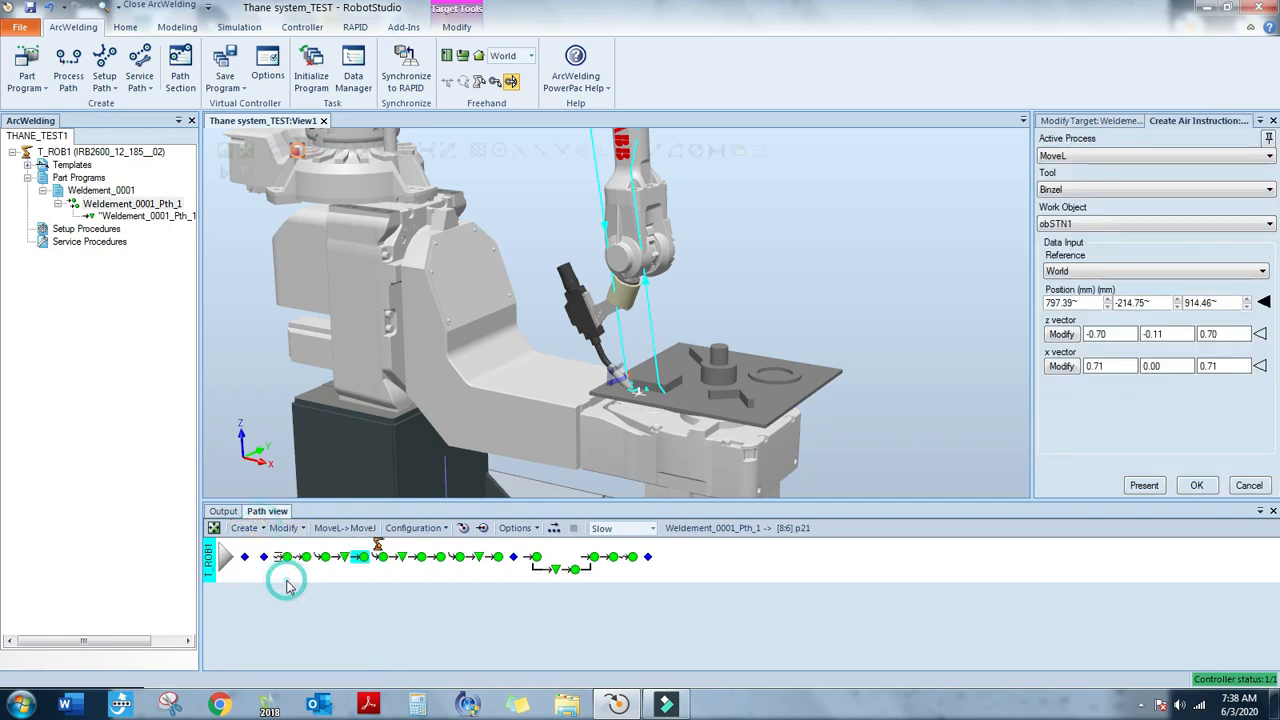
{"action": "left_click", "coordinate": [1146, 487]}
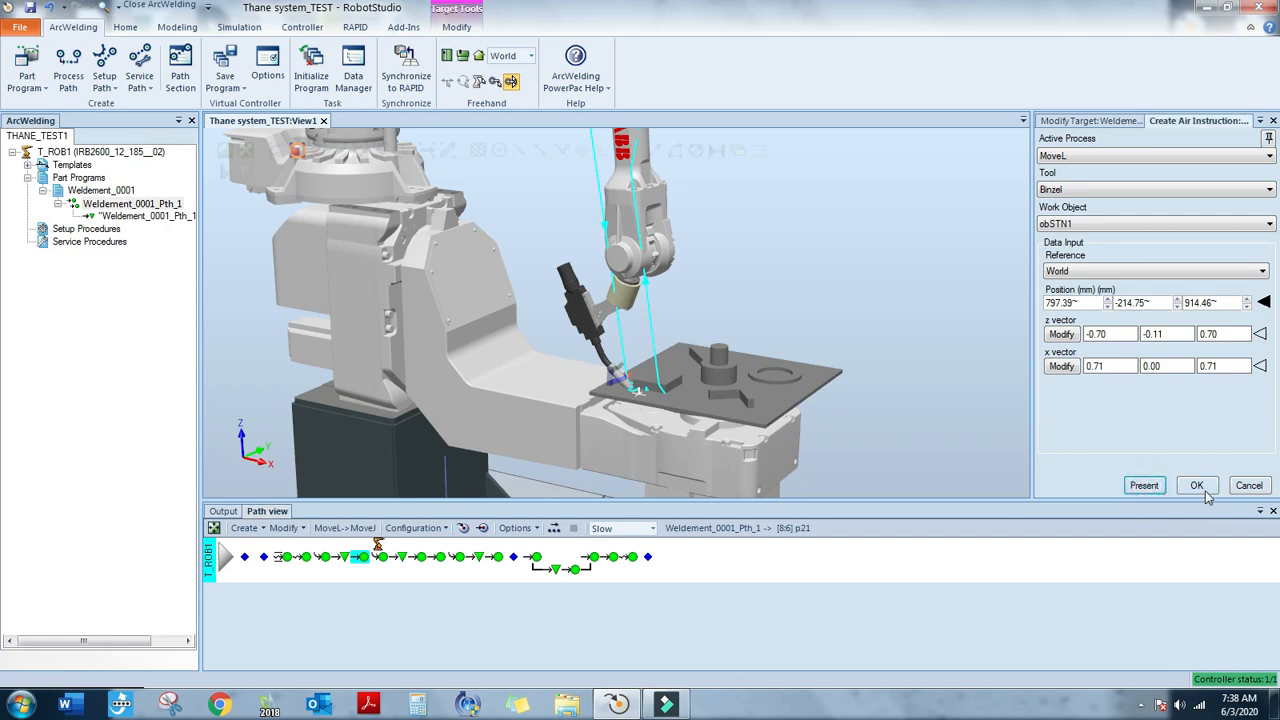
{"action": "left_click", "coordinate": [1200, 490]}
{"action": "left_click", "coordinate": [383, 557]}
{"action": "left_click_drag", "start_coordinate": [642, 390], "coordinate": [718, 392], "text": "ctrl"}
{"action": "scroll", "coordinate": [716, 396], "scroll_direction": "up", "scroll_amount": 7}
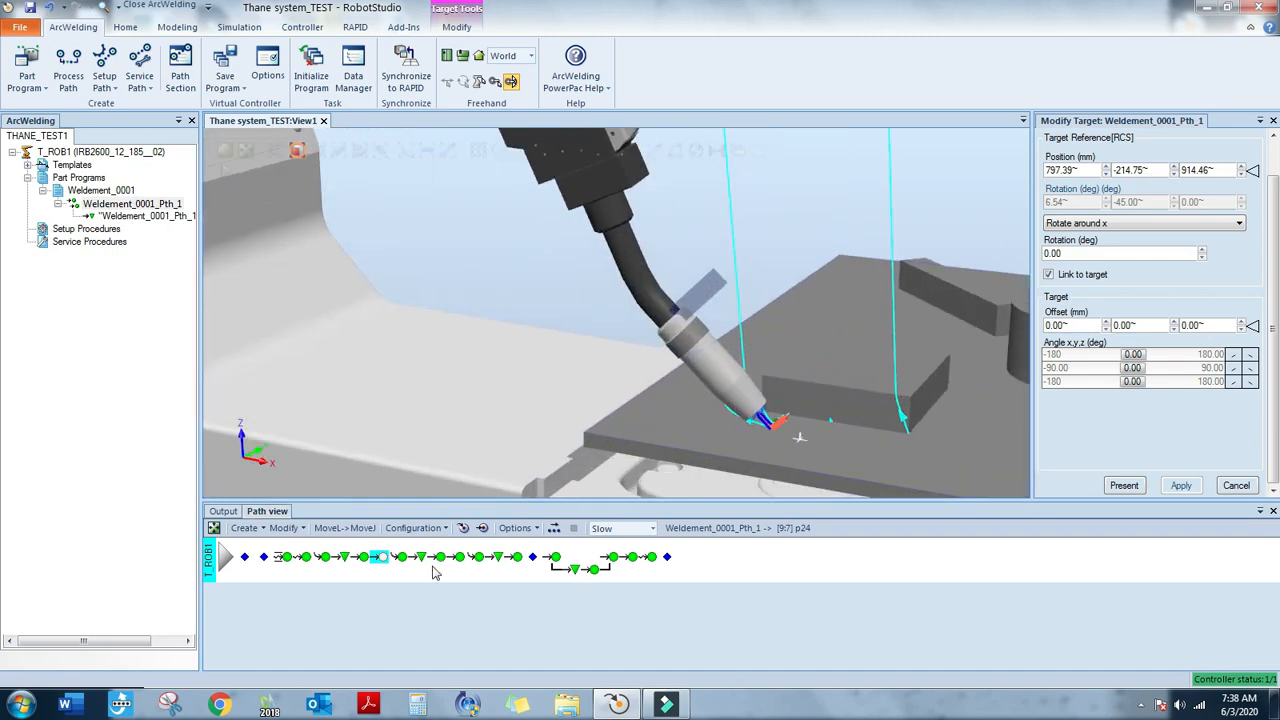
Set the x angle of the new air target p24 to 20 degrees, apply it, and move the robot to the target
{"action": "left_click", "coordinate": [366, 559]}
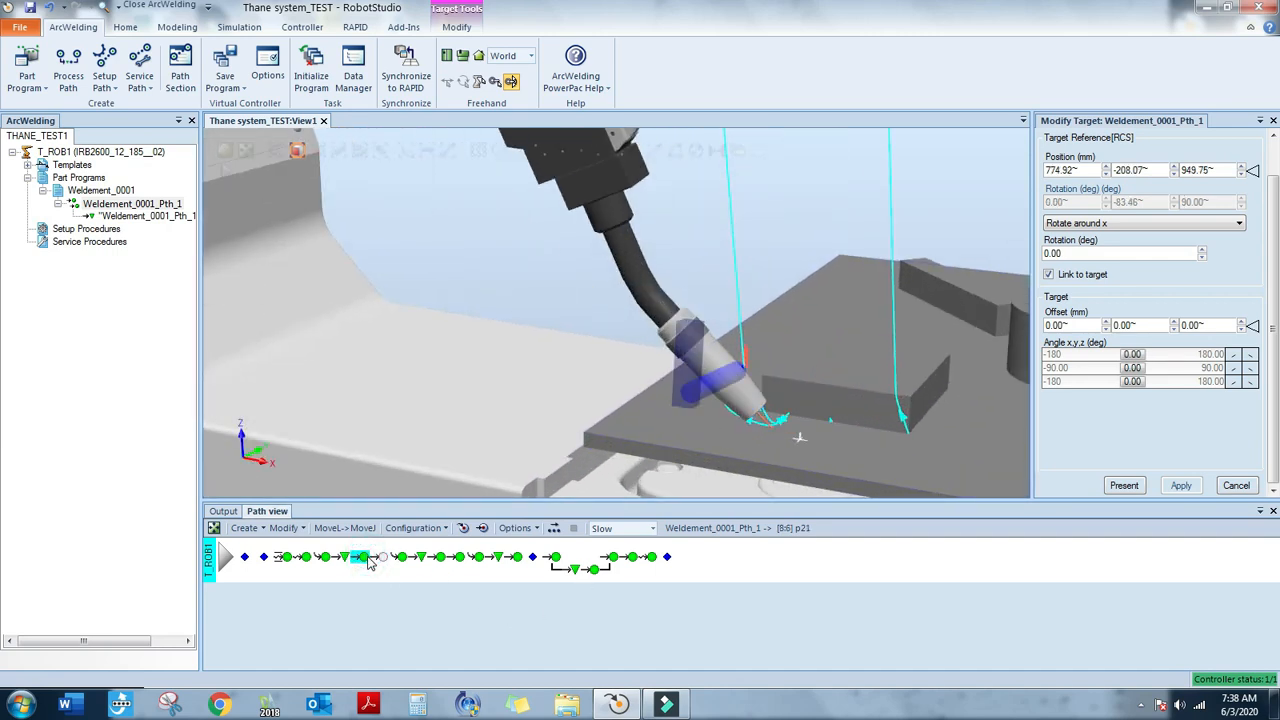
{"action": "left_click", "coordinate": [381, 559]}
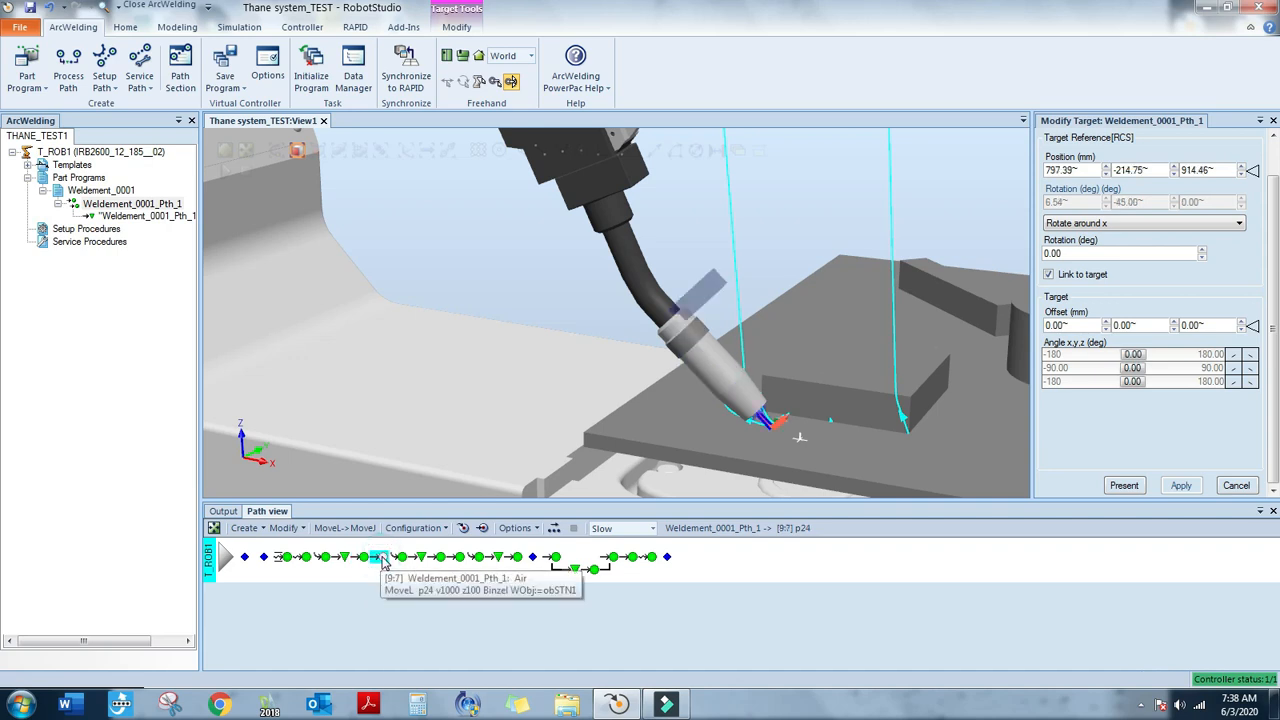
{"action": "left_click", "coordinate": [285, 528]}
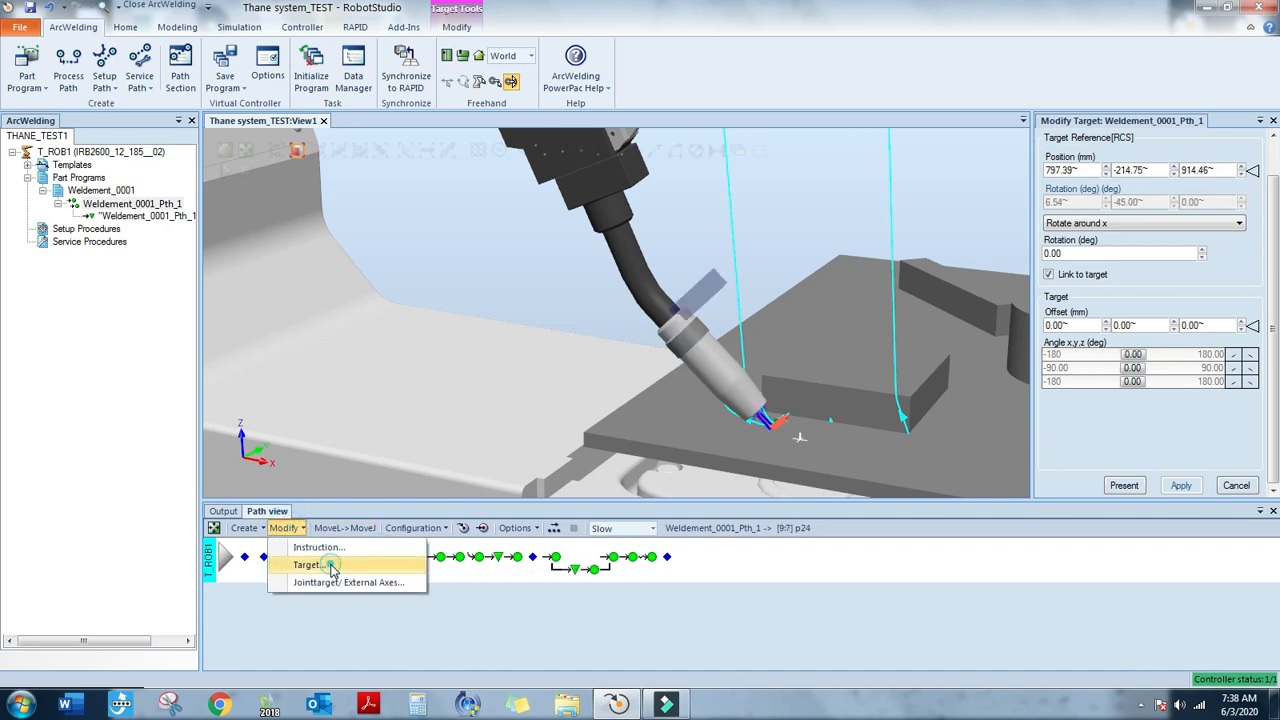
{"action": "left_click", "coordinate": [310, 564]}
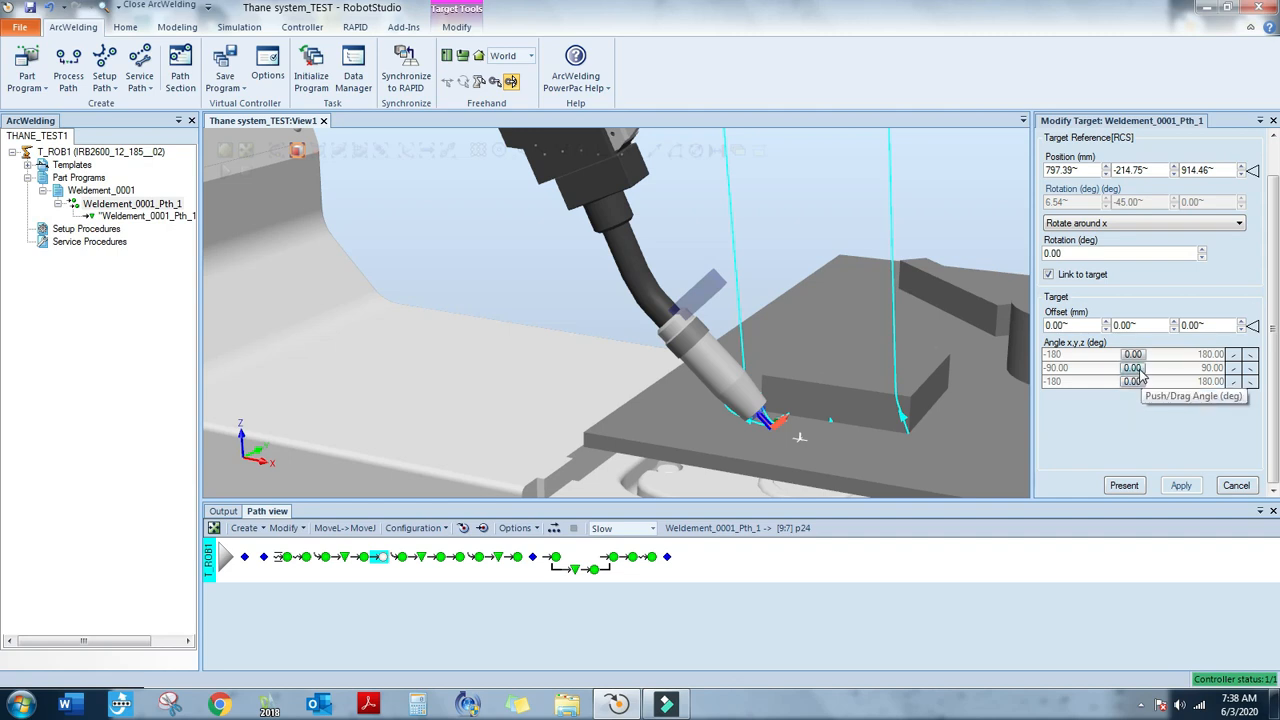
{"action": "left_click_drag", "start_coordinate": [1140, 374], "coordinate": [1147, 377]}
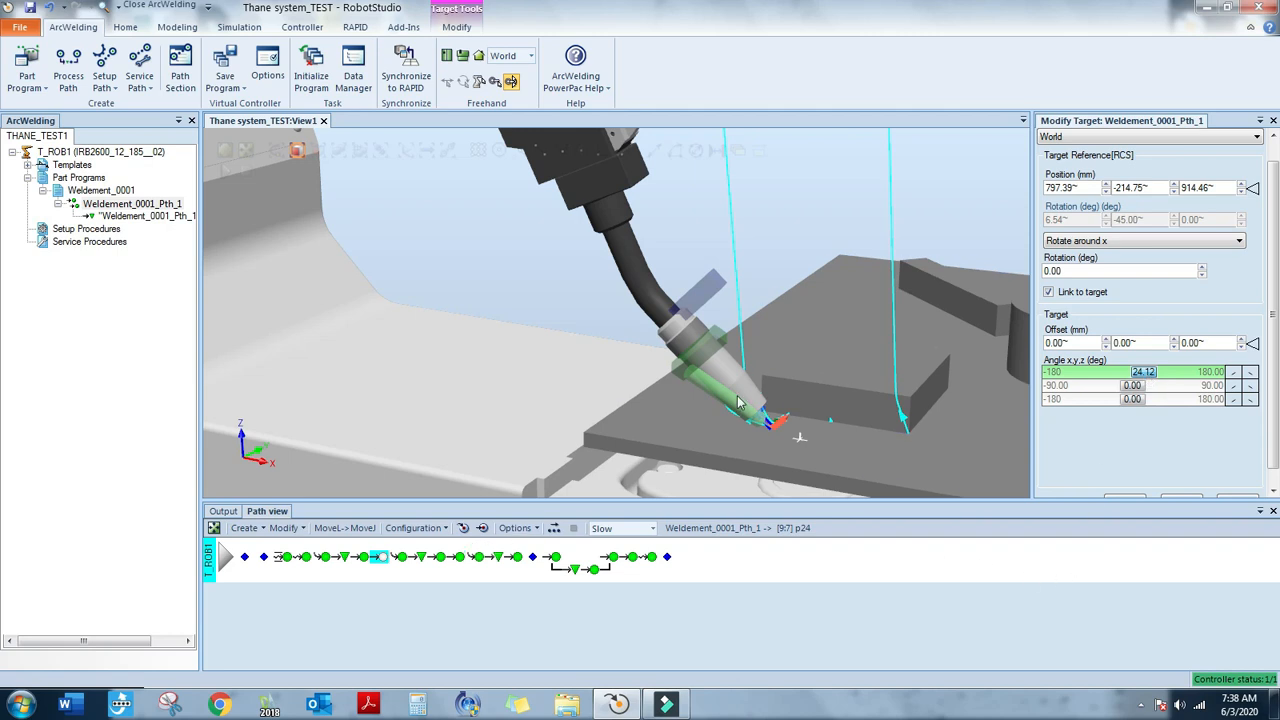
{"action": "left_click_drag", "start_coordinate": [640, 455], "coordinate": [780, 376], "text": "ctrl+shift"}
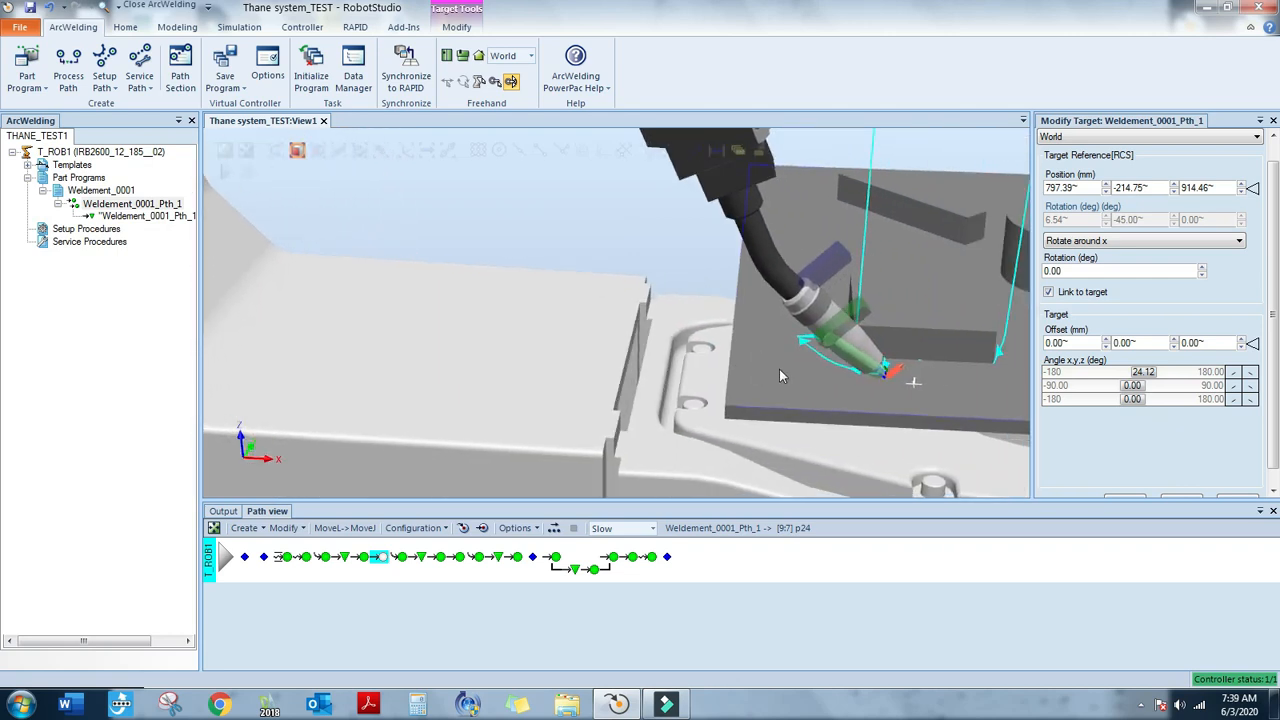
{"action": "scroll", "coordinate": [1052, 412], "scroll_direction": "down", "scroll_amount": 1}
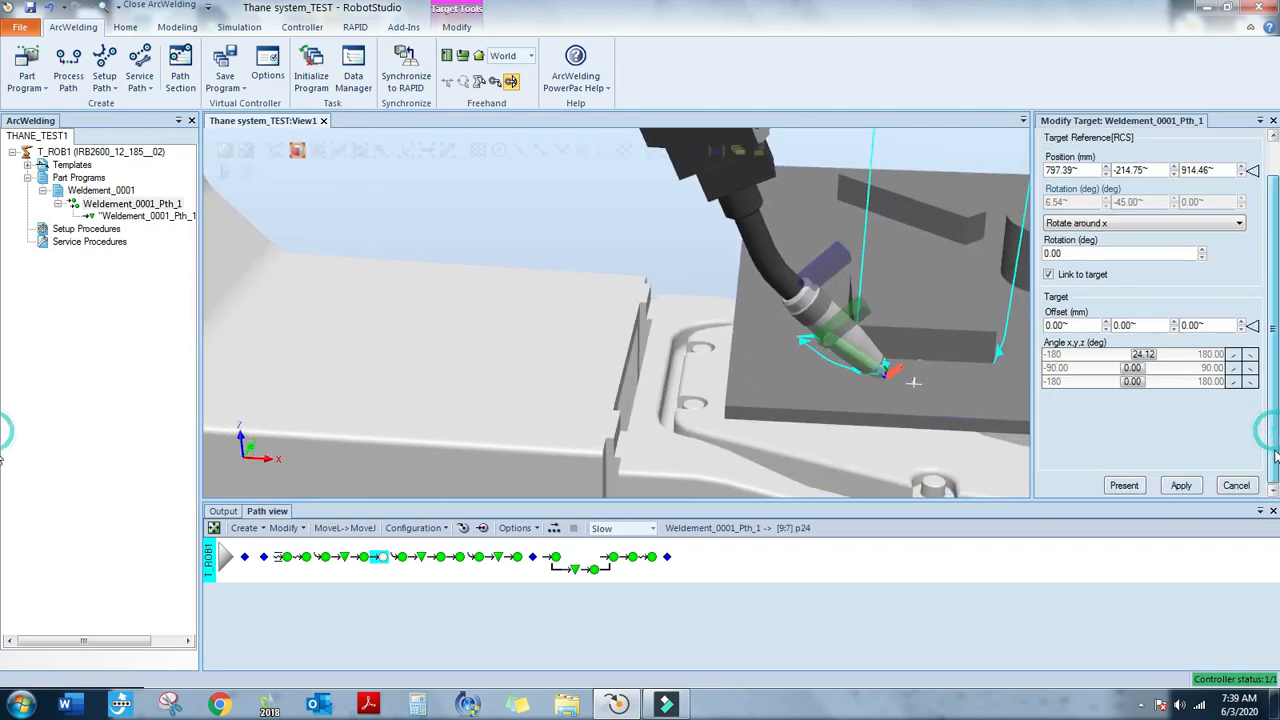
{"action": "left_click", "coordinate": [1127, 487]}
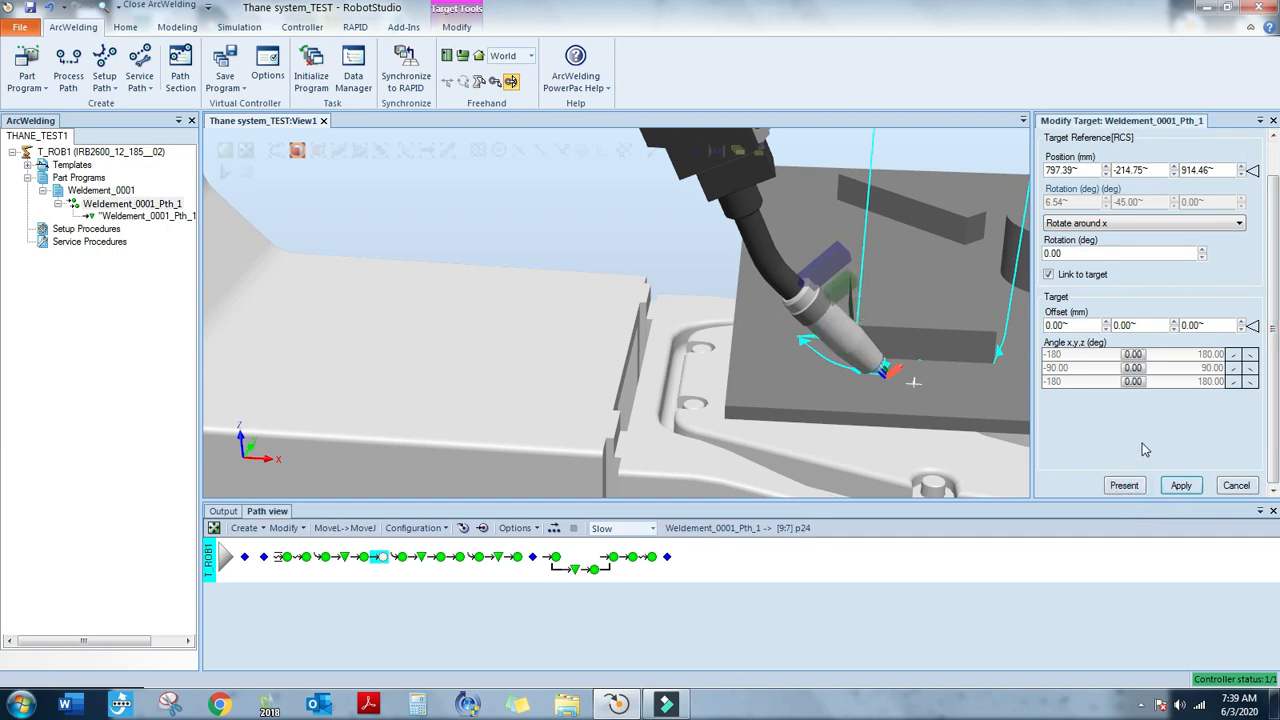
{"action": "left_click", "coordinate": [1177, 358]}
{"action": "left_click", "coordinate": [1177, 366]}
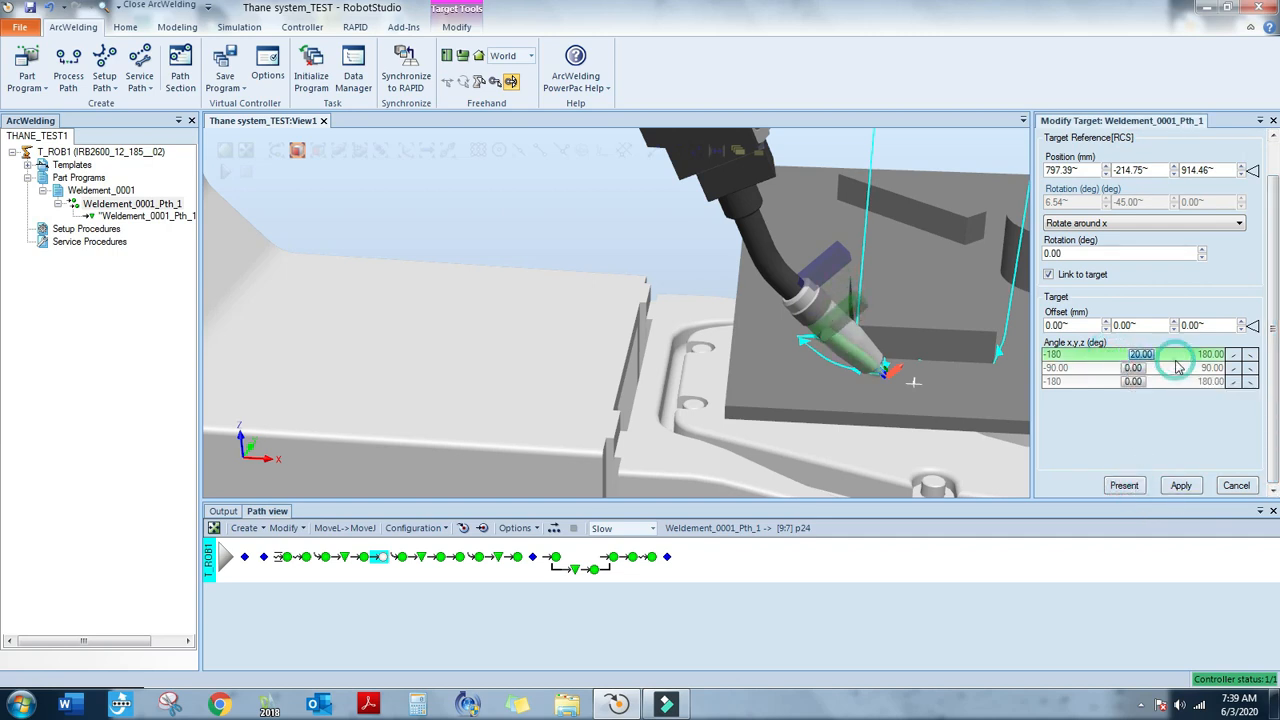
{"action": "left_click", "coordinate": [1181, 485]}
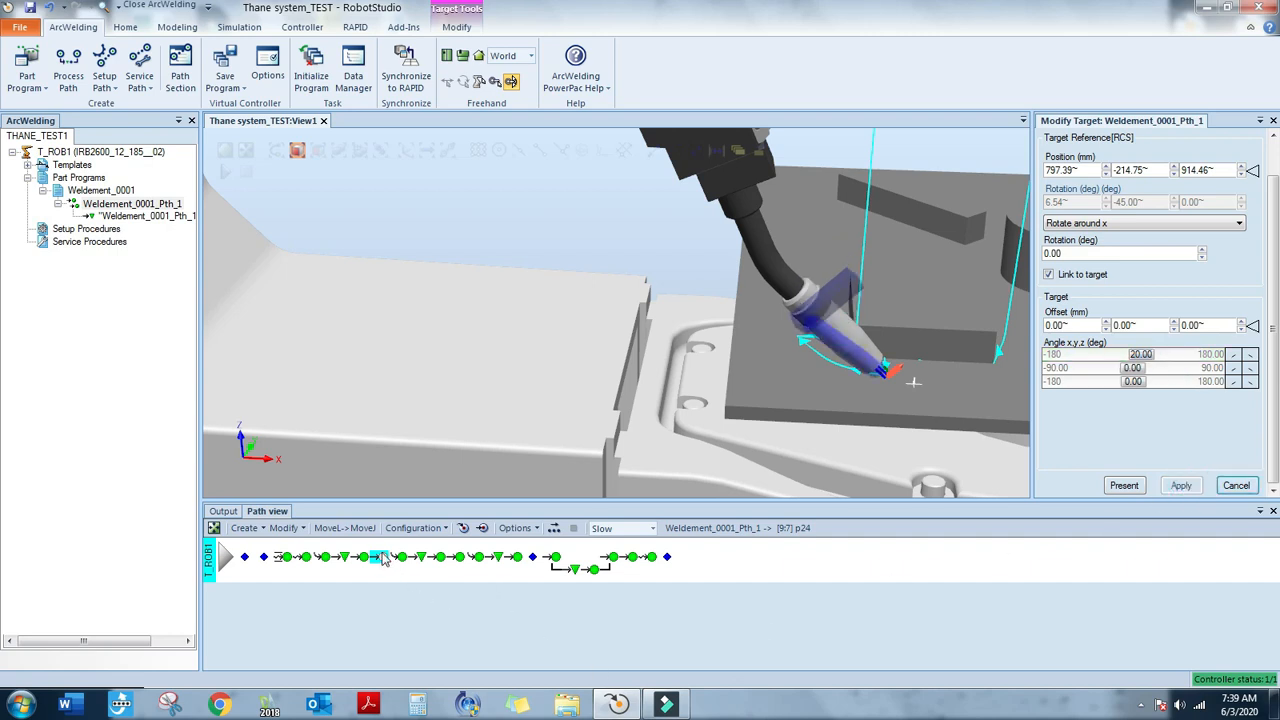
{"action": "left_click", "coordinate": [479, 530]}
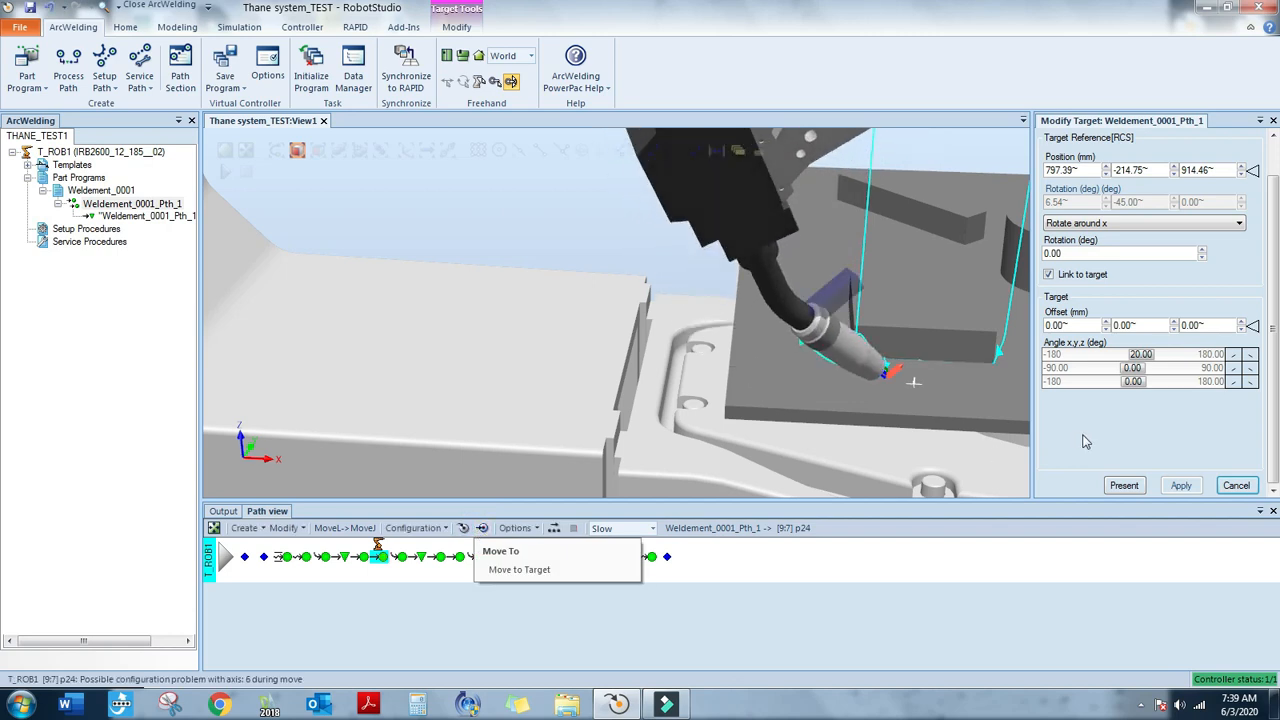
Set the z angle of target p24 to 10 degrees with the x angle at 20 degrees, and apply the change
{"action": "left_click", "coordinate": [1103, 382]}
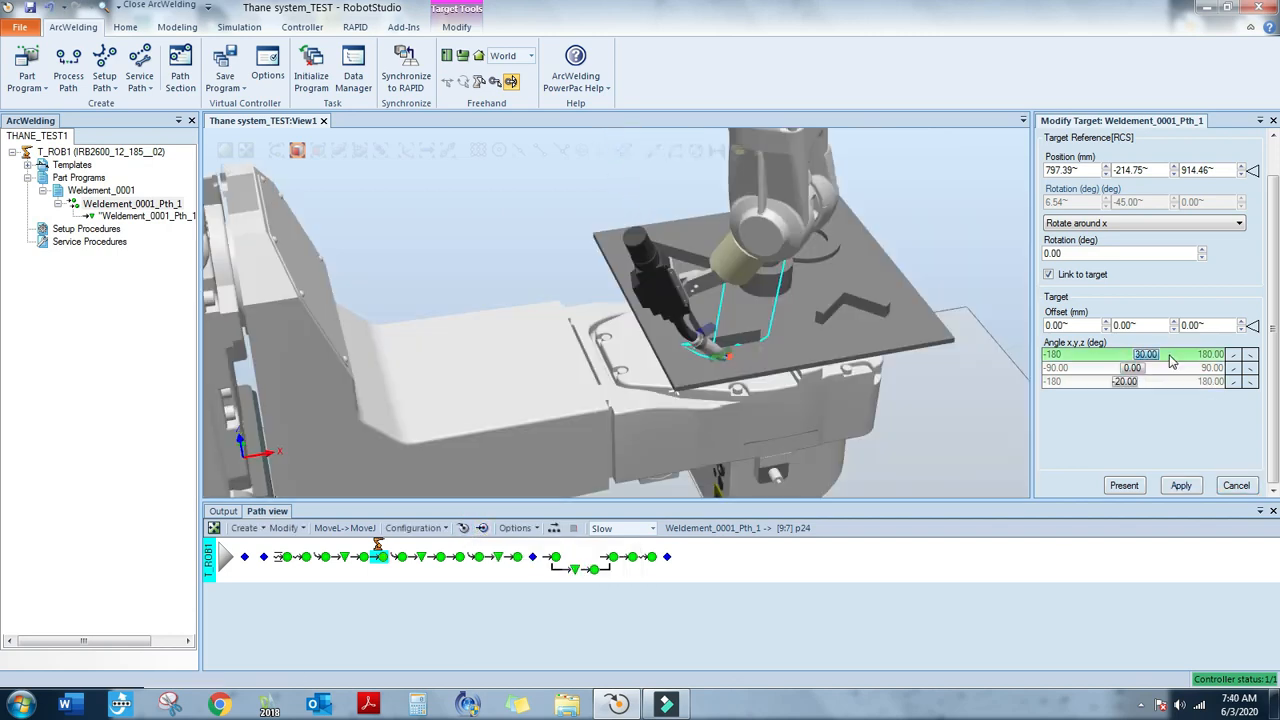
{"action": "left_click", "coordinate": [1112, 357]}
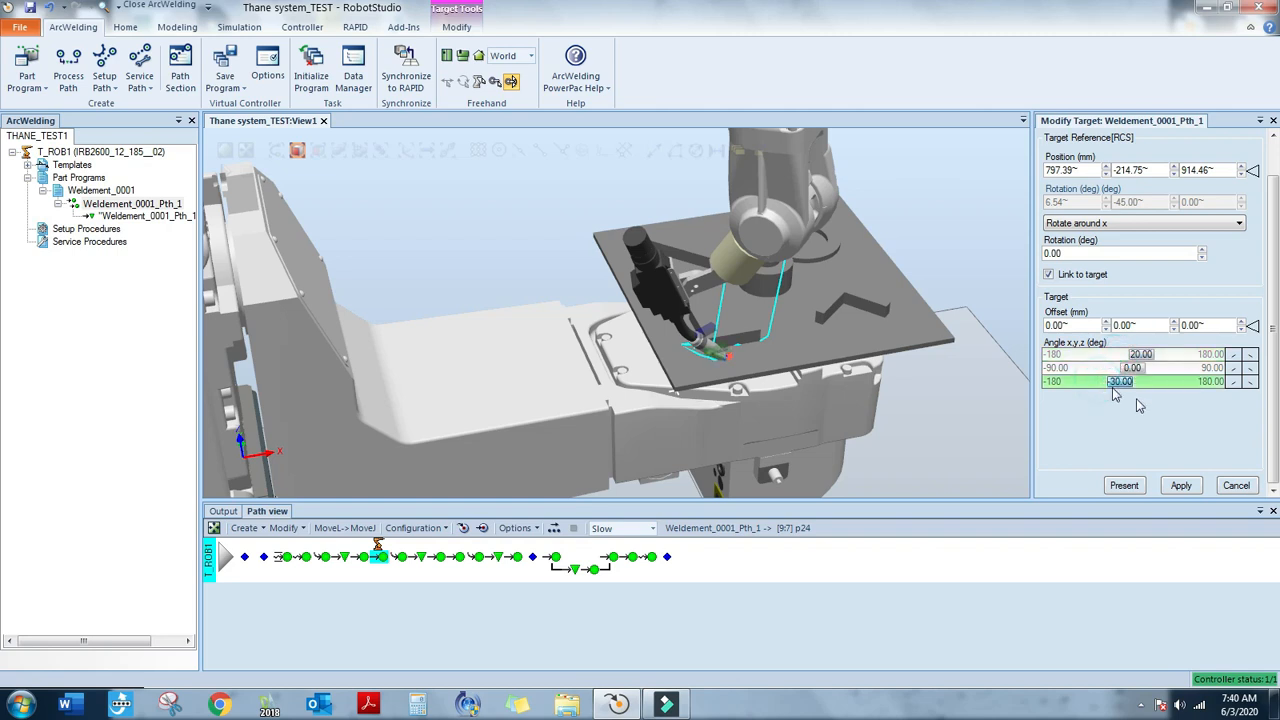
{"action": "left_click", "coordinate": [1171, 385]}
{"action": "left_click", "coordinate": [1171, 385]}
{"action": "left_click", "coordinate": [1171, 385]}
{"action": "left_click", "coordinate": [1171, 385]}
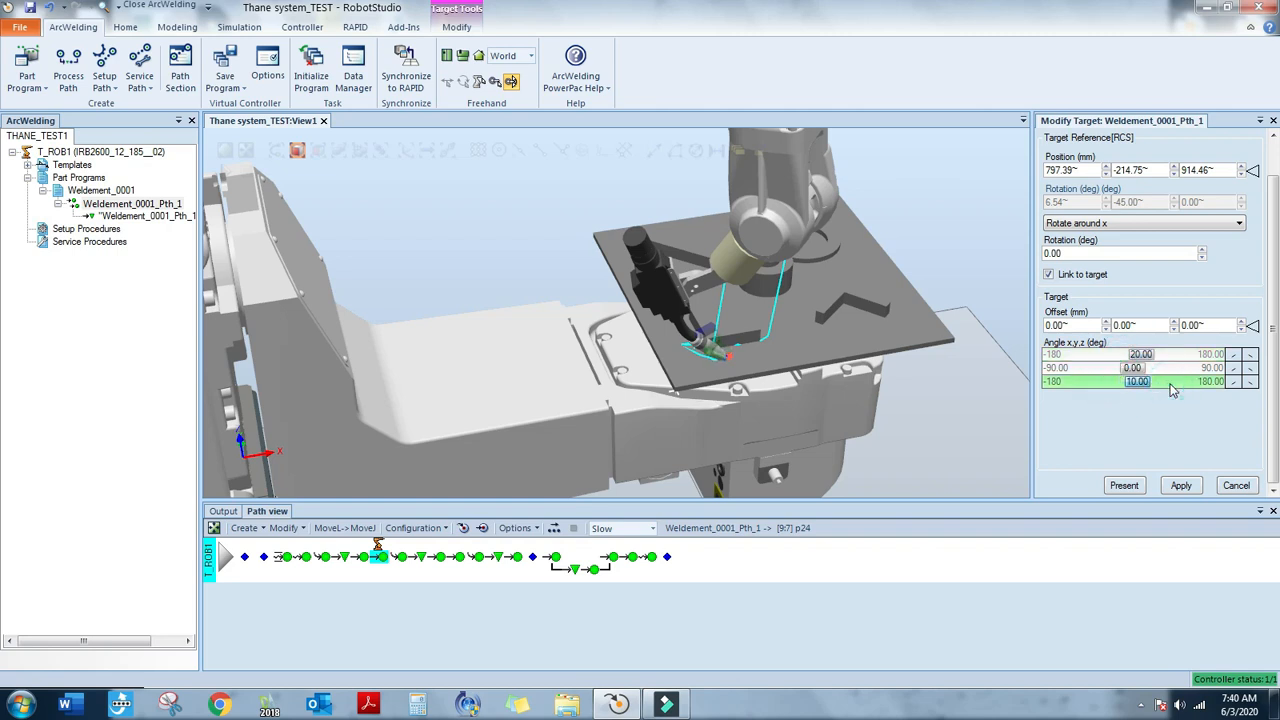
{"action": "left_click", "coordinate": [1179, 489]}
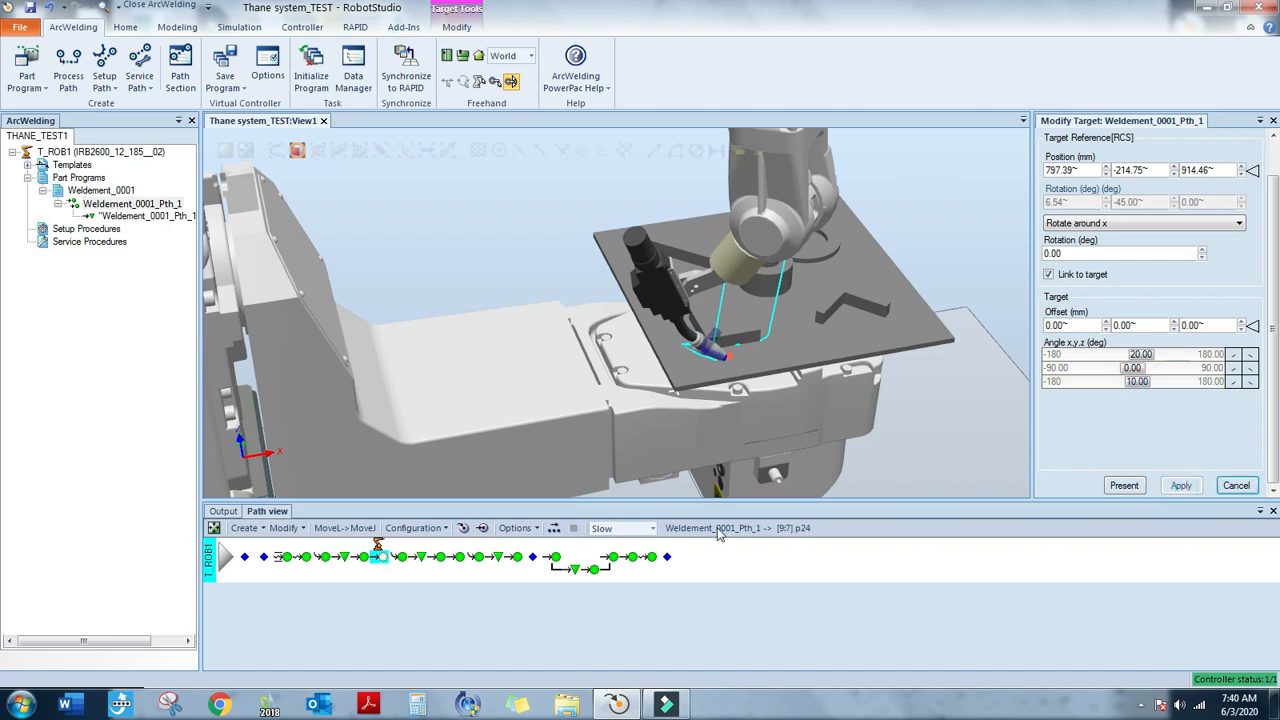
Rerun the moves to air target p24 and search target p15 to check for the axis 6 configuration problem
{"action": "left_click", "coordinate": [482, 528]}
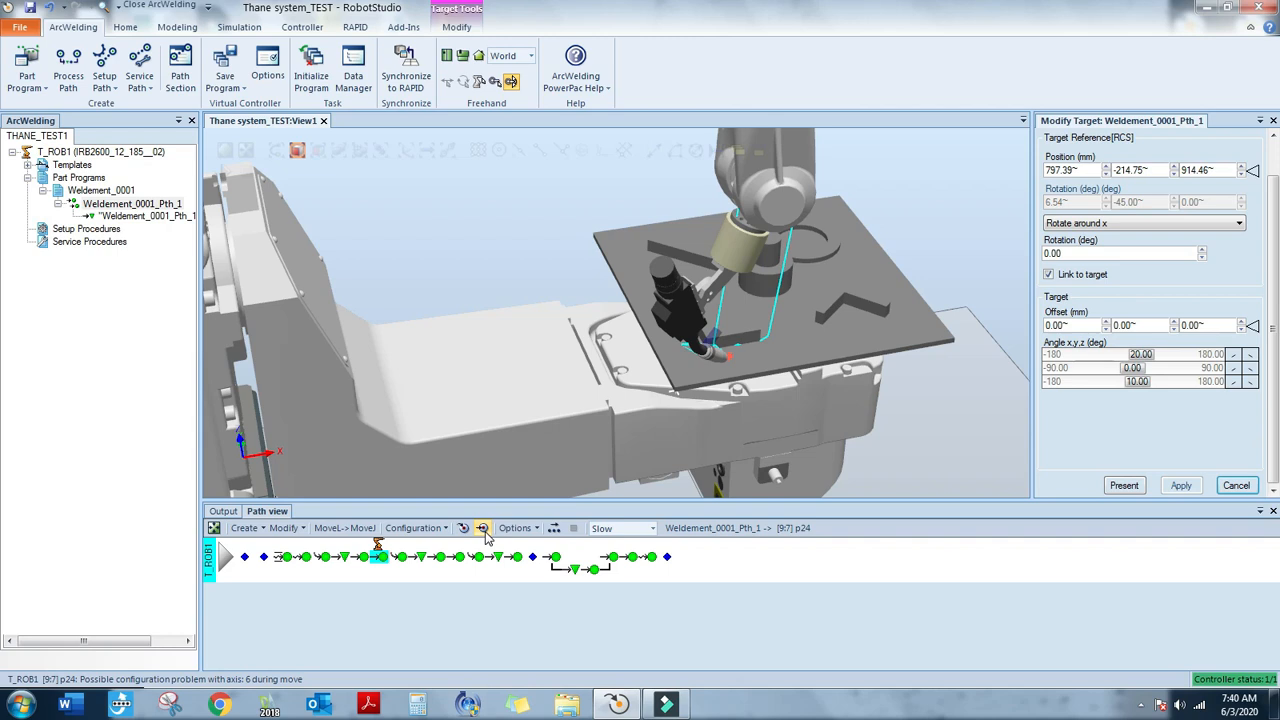
{"action": "left_click", "coordinate": [482, 530]}
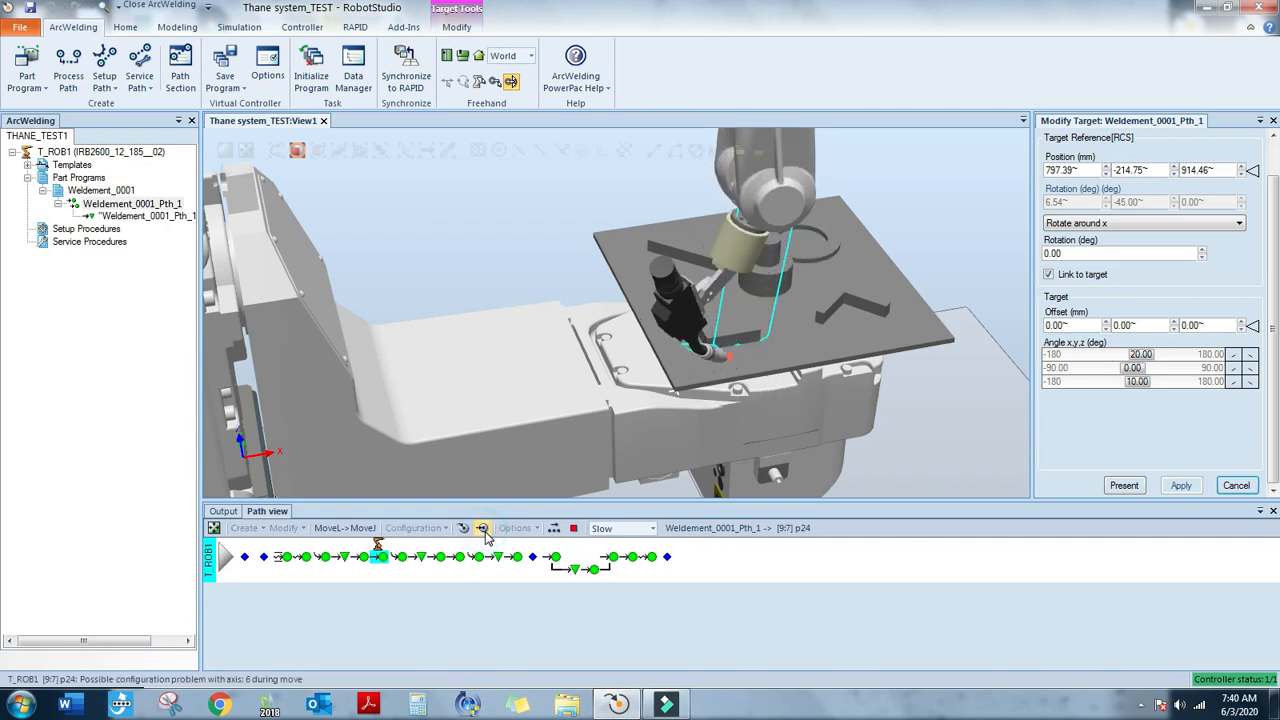
{"action": "left_click", "coordinate": [482, 530]}
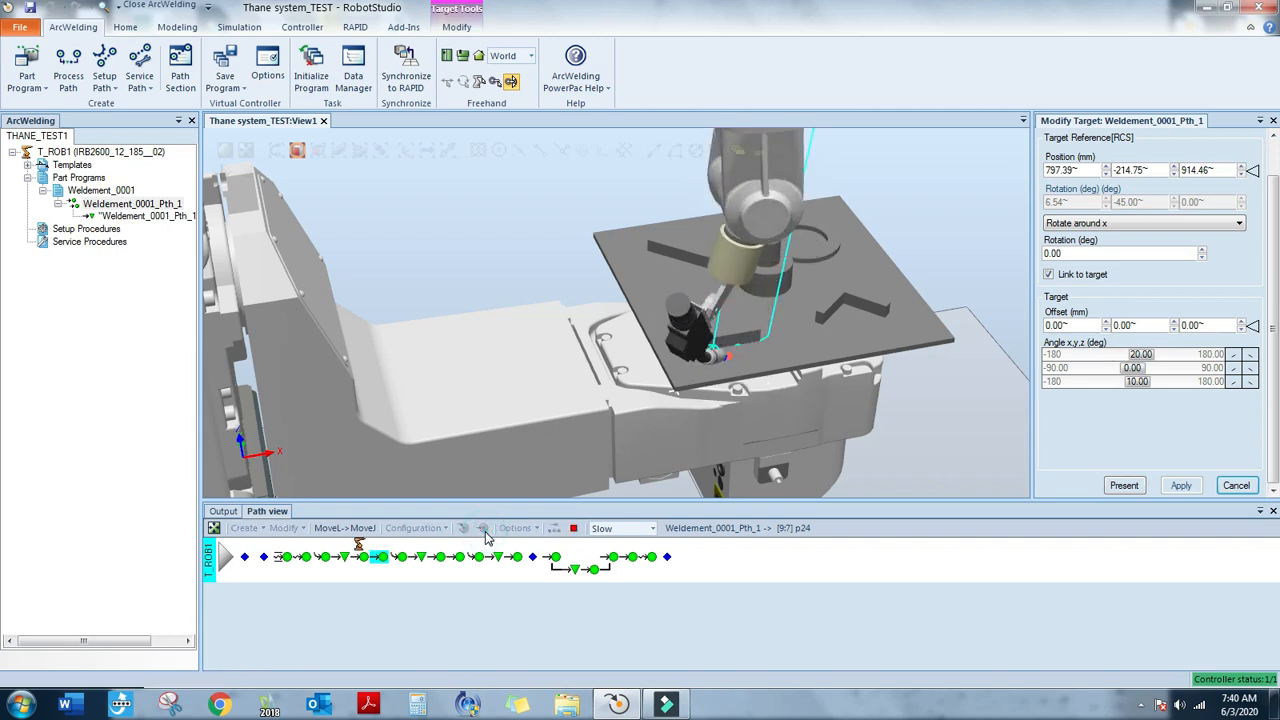
{"action": "left_click", "coordinate": [344, 558]}
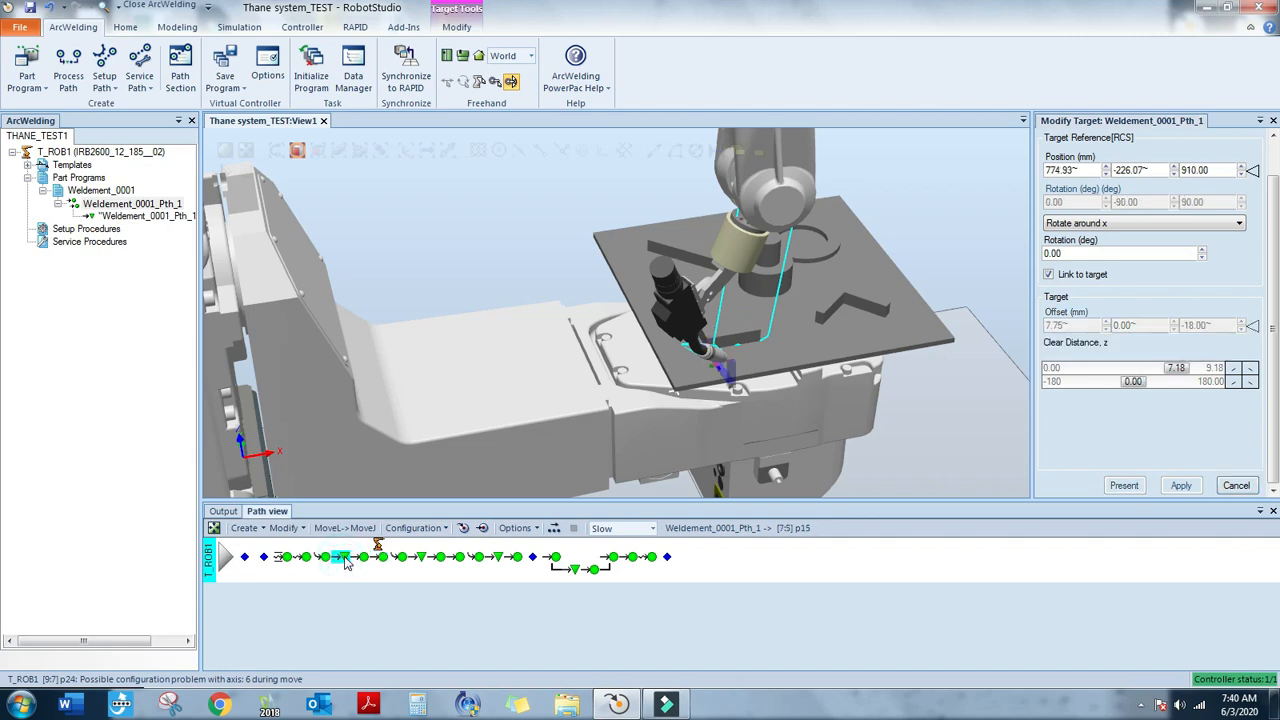
{"action": "left_click", "coordinate": [481, 530]}
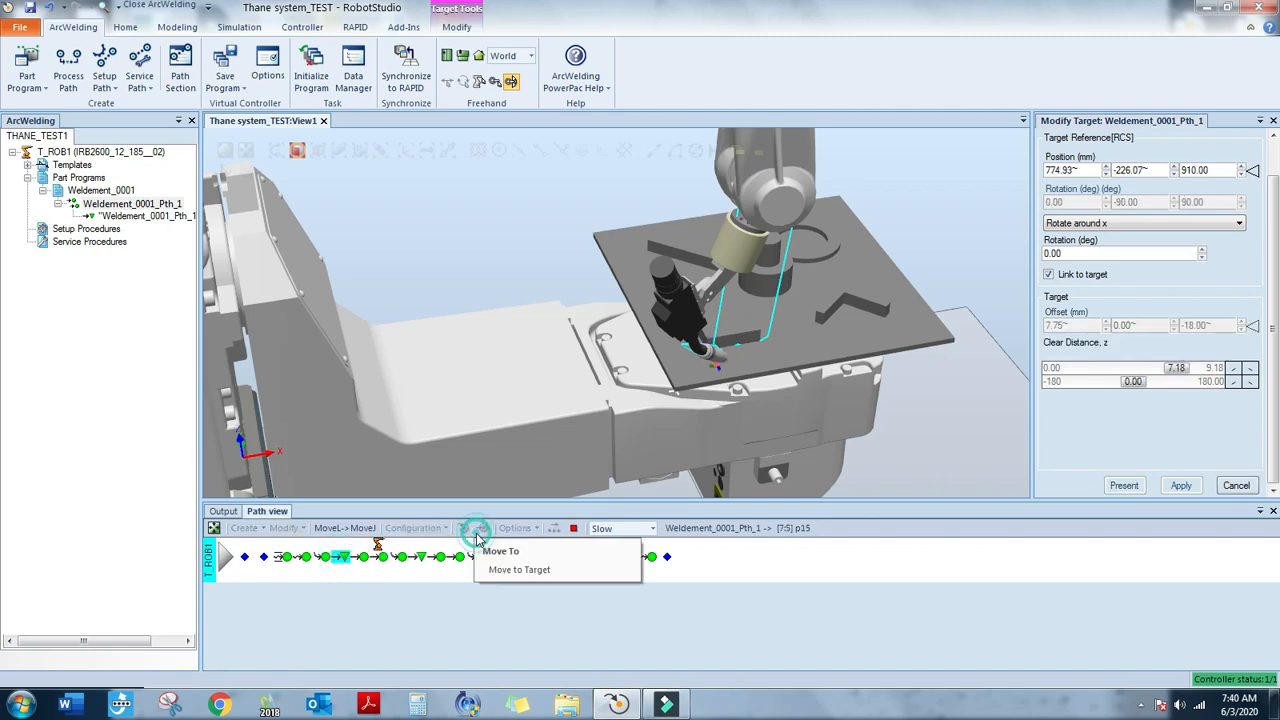
{"action": "left_click", "coordinate": [326, 557]}
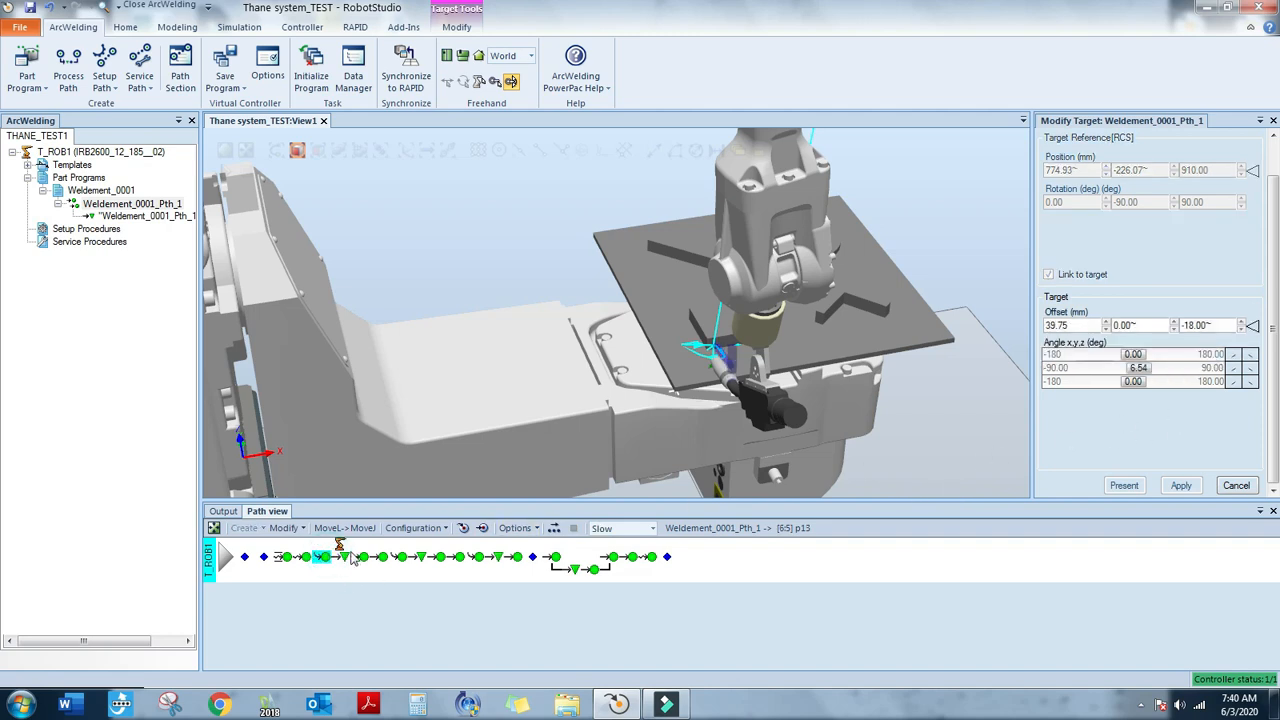
Set the z angle of search target p15 to 20 degrees, apply it, and move the robot to p15 and p21
{"action": "left_click", "coordinate": [344, 557]}
{"action": "left_click_drag", "start_coordinate": [1117, 390], "coordinate": [1190, 388]}
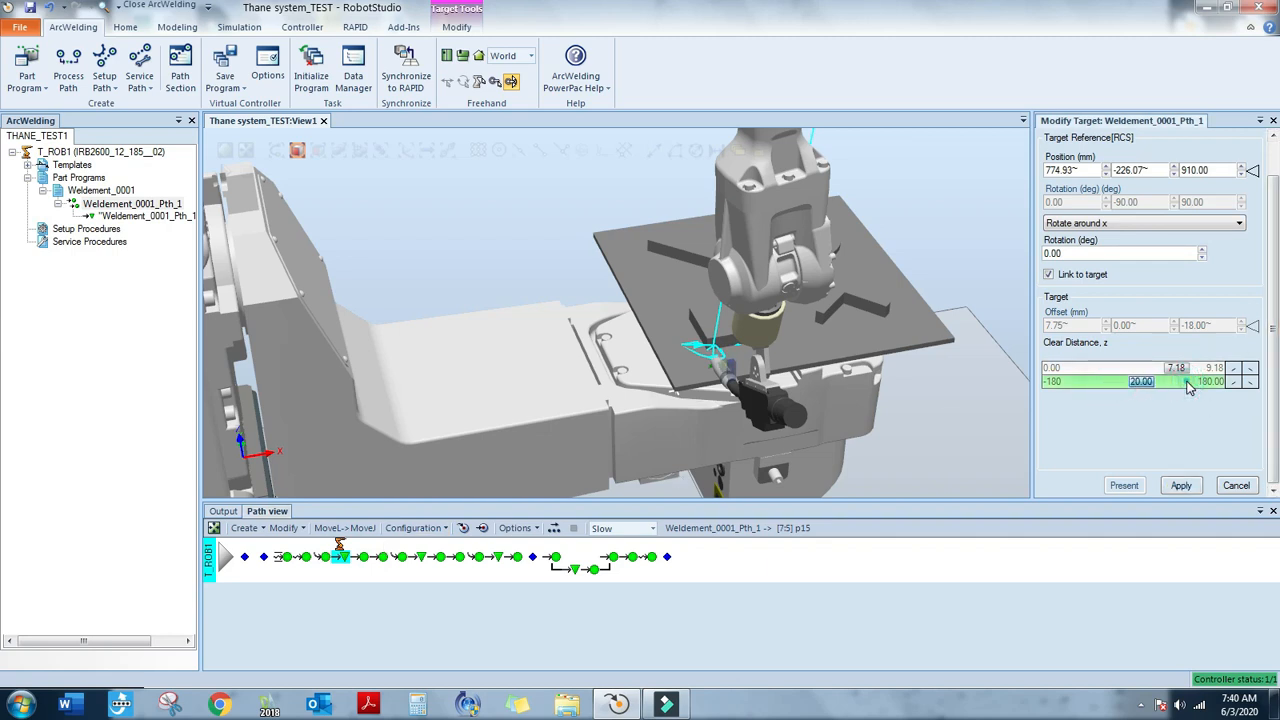
{"action": "left_click", "coordinate": [1201, 485]}
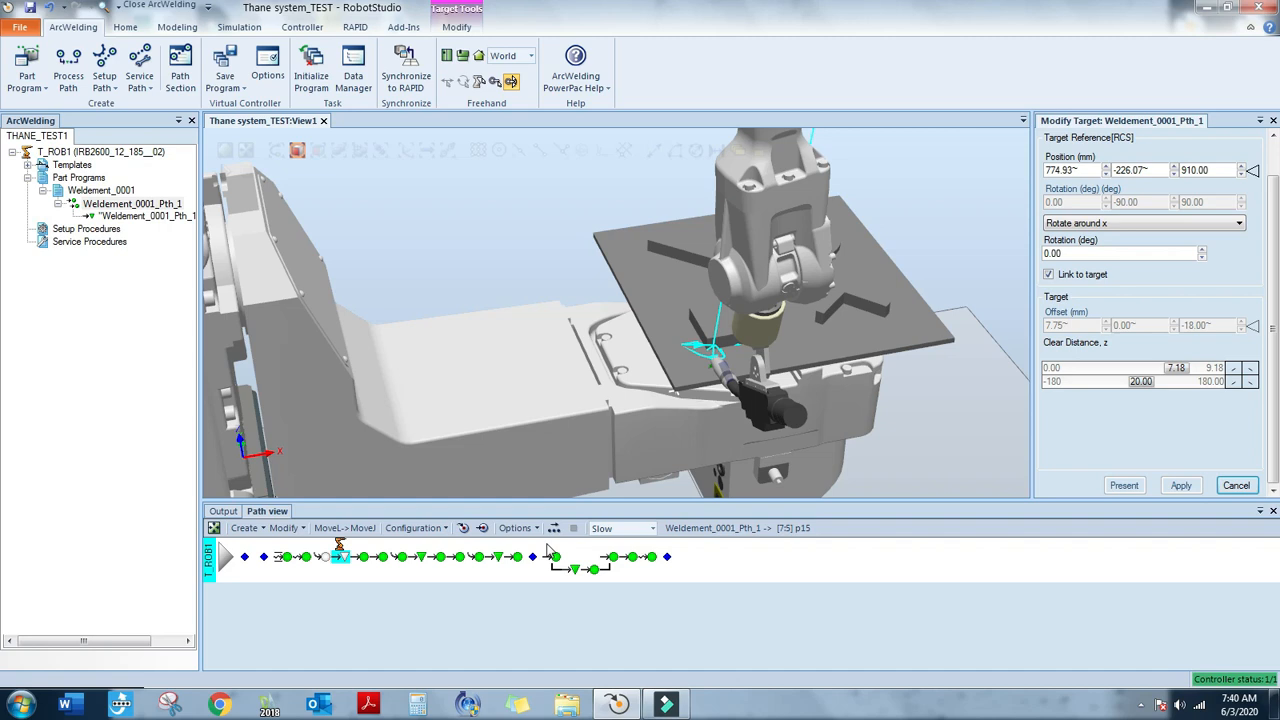
{"action": "left_click", "coordinate": [486, 529]}
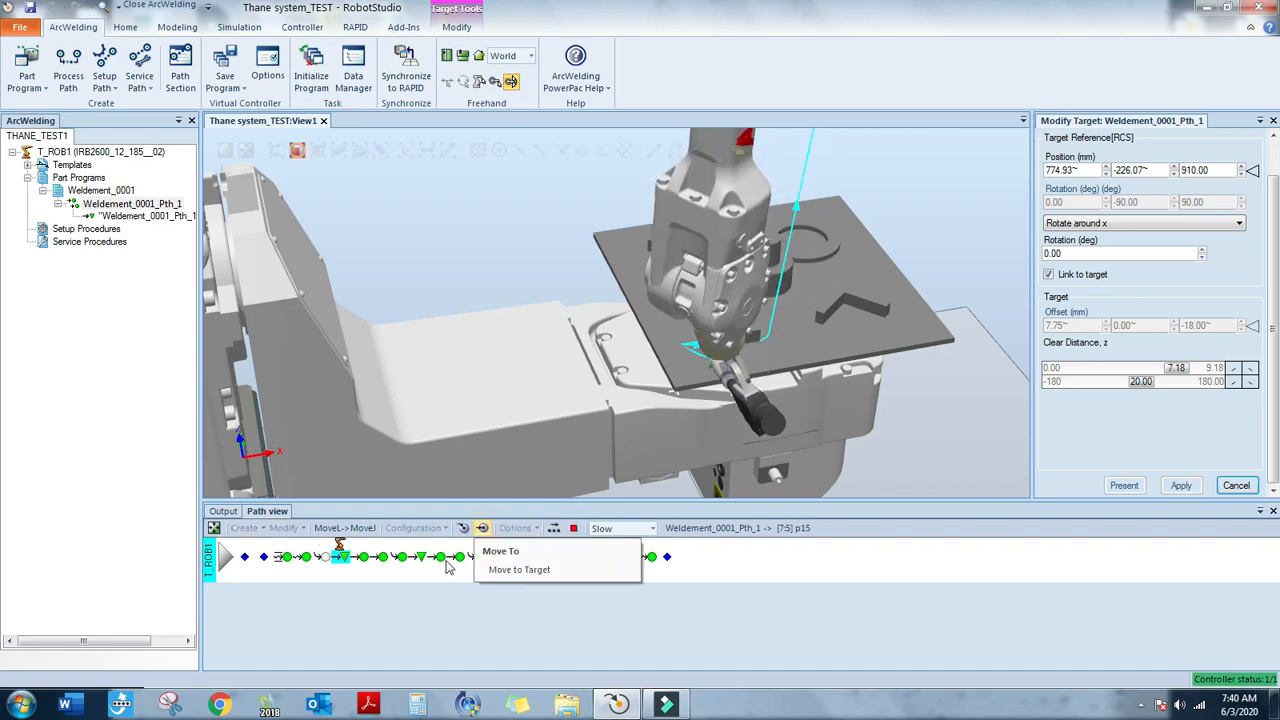
{"action": "left_click", "coordinate": [362, 560]}
{"action": "left_click", "coordinate": [484, 529]}
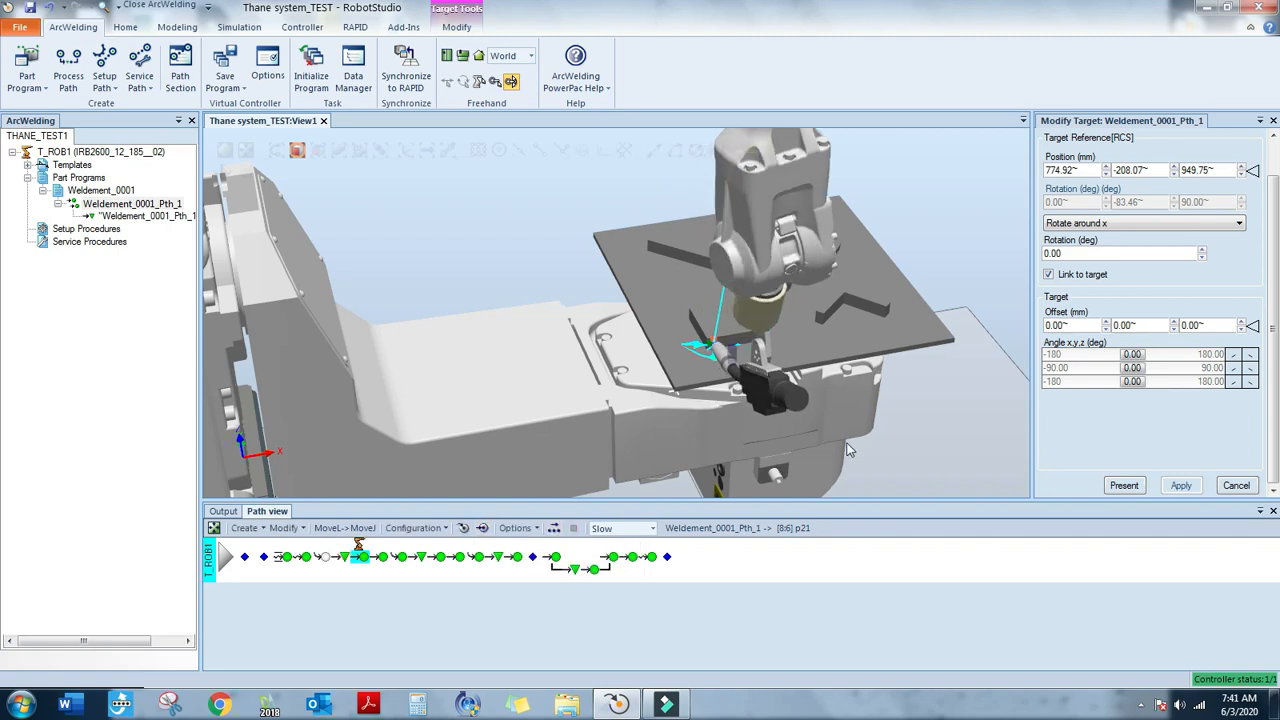
Set the z angle of search target p15 to -20 degrees, apply it, and bring the robot to the target
{"action": "left_click", "coordinate": [343, 558]}
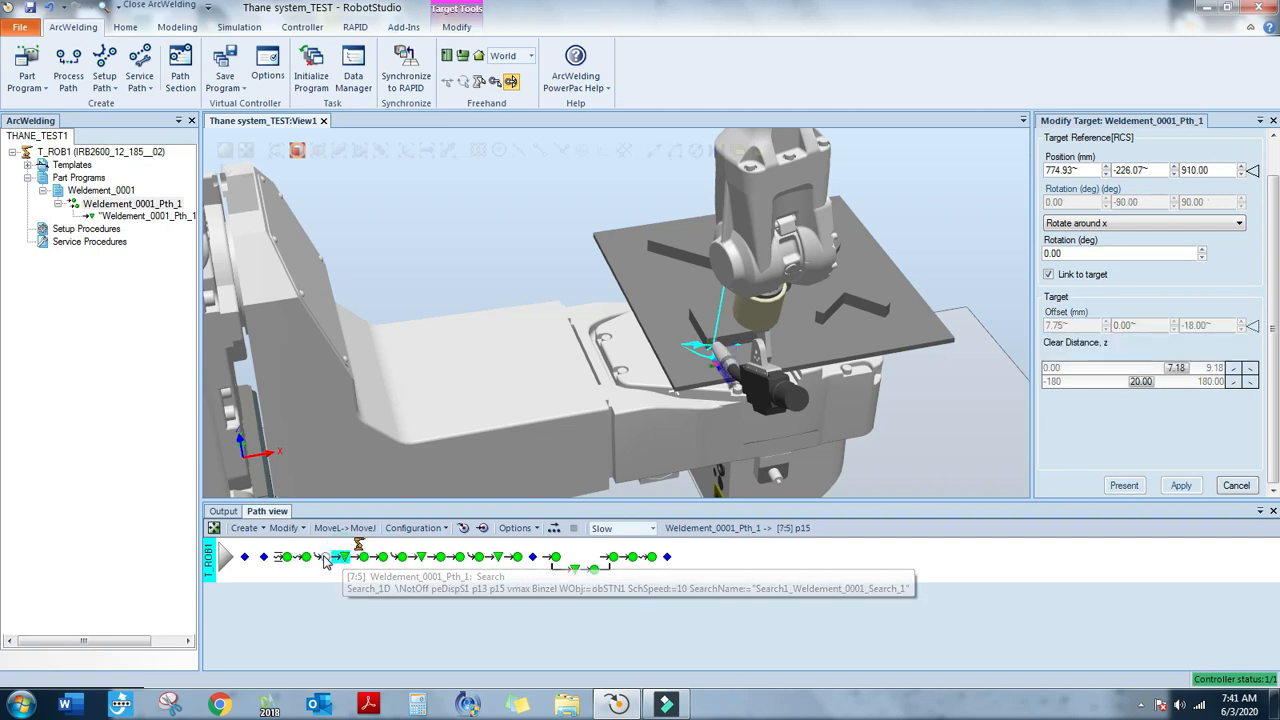
{"action": "left_click", "coordinate": [330, 560]}
{"action": "left_click", "coordinate": [345, 560]}
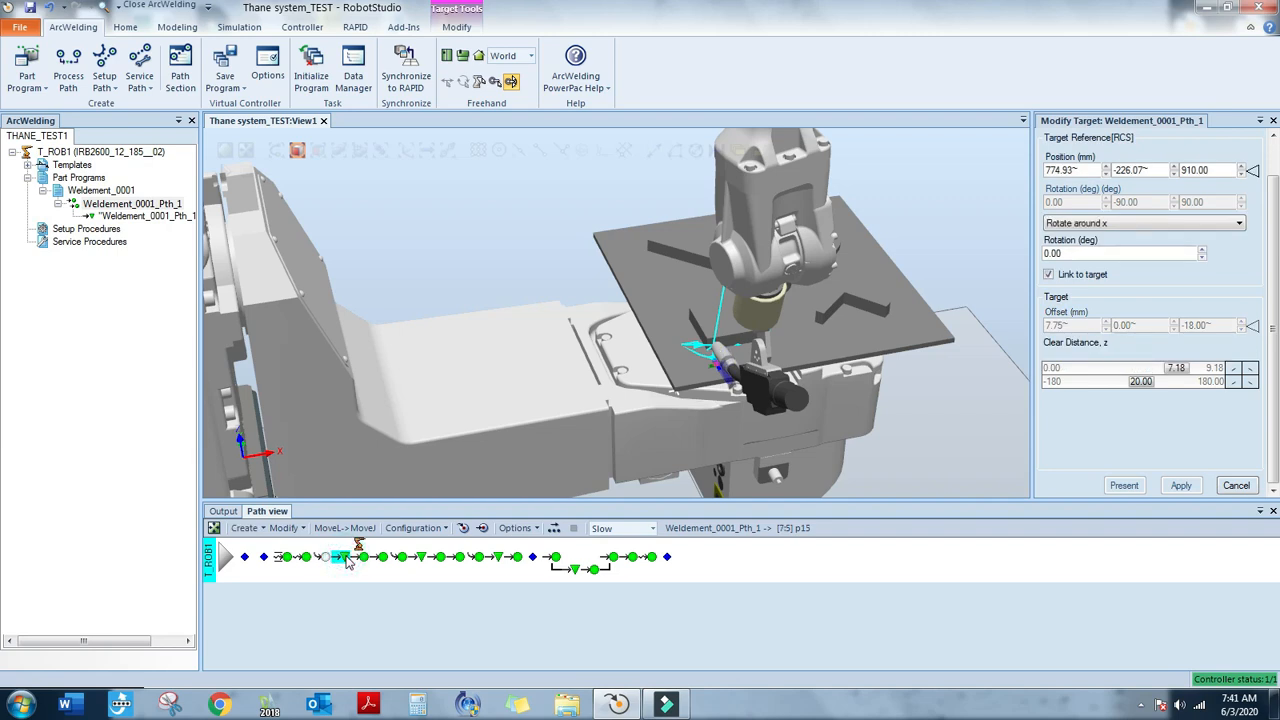
{"action": "left_click", "coordinate": [1190, 386]}
{"action": "left_click", "coordinate": [1190, 386]}
{"action": "left_click", "coordinate": [1096, 386]}
{"action": "left_click", "coordinate": [1096, 386]}
{"action": "left_click", "coordinate": [1094, 386]}
{"action": "left_click", "coordinate": [1094, 386]}
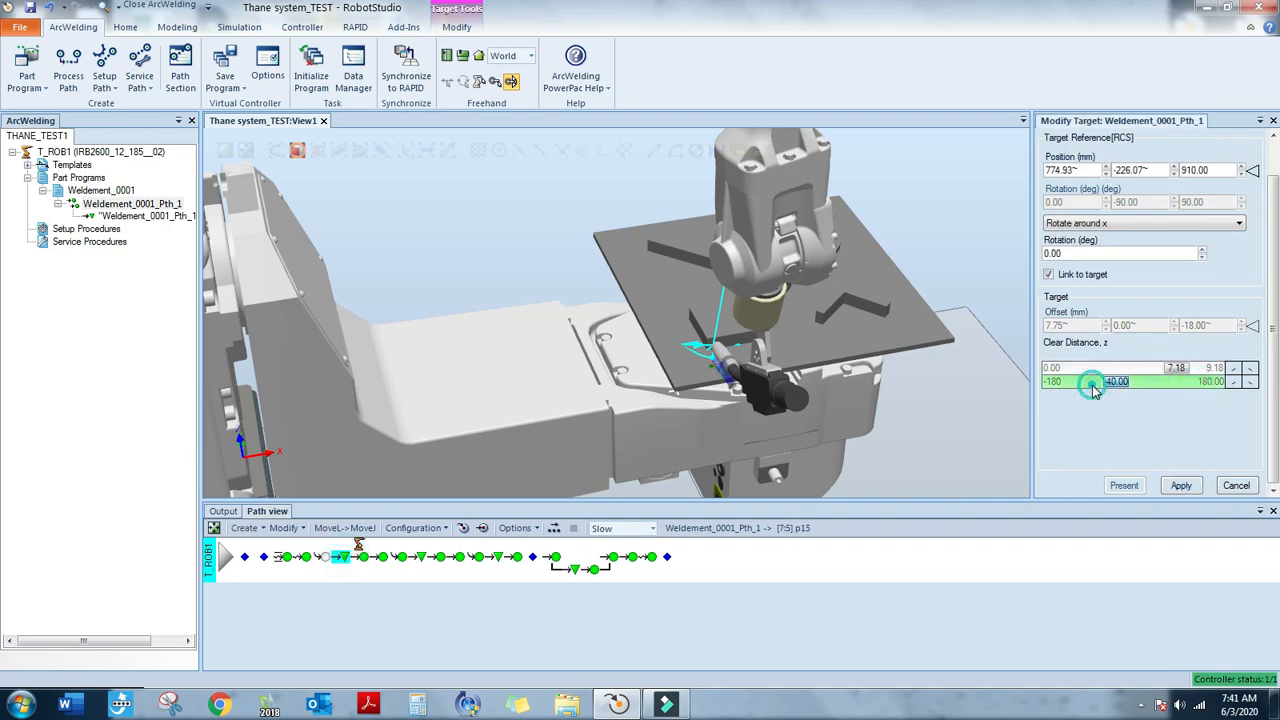
{"action": "left_click", "coordinate": [1183, 382]}
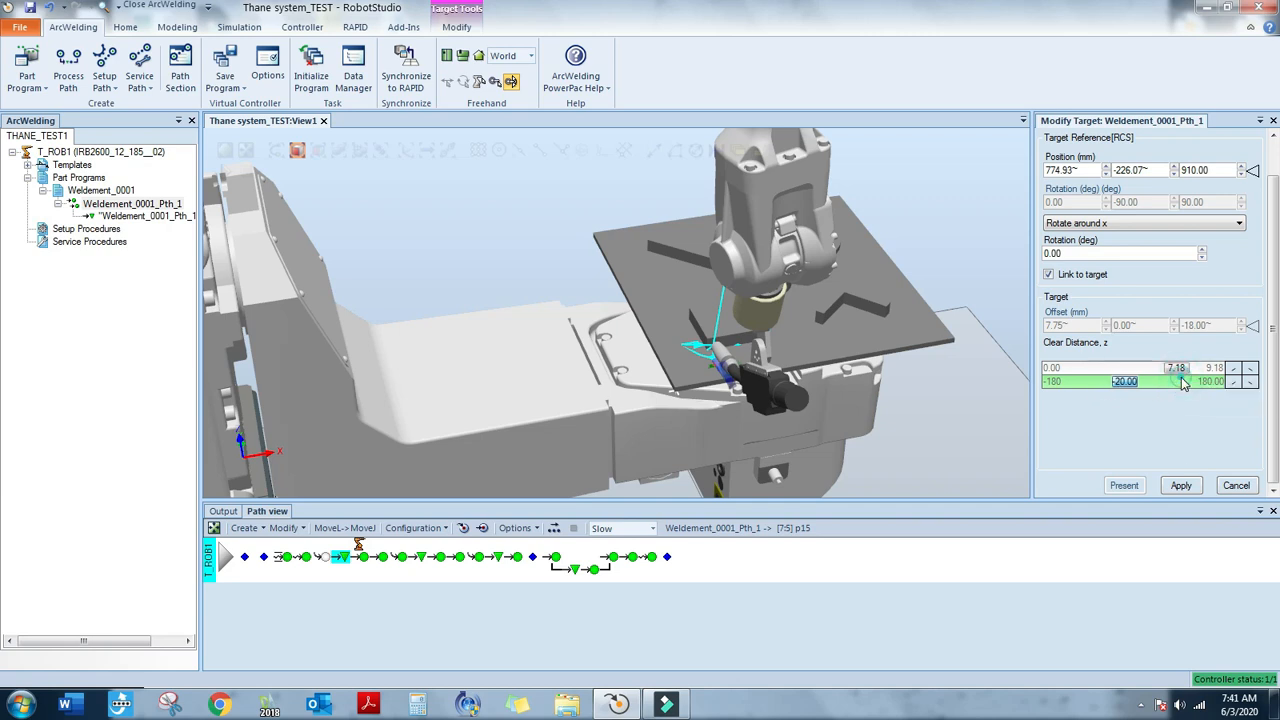
{"action": "left_click", "coordinate": [1184, 486]}
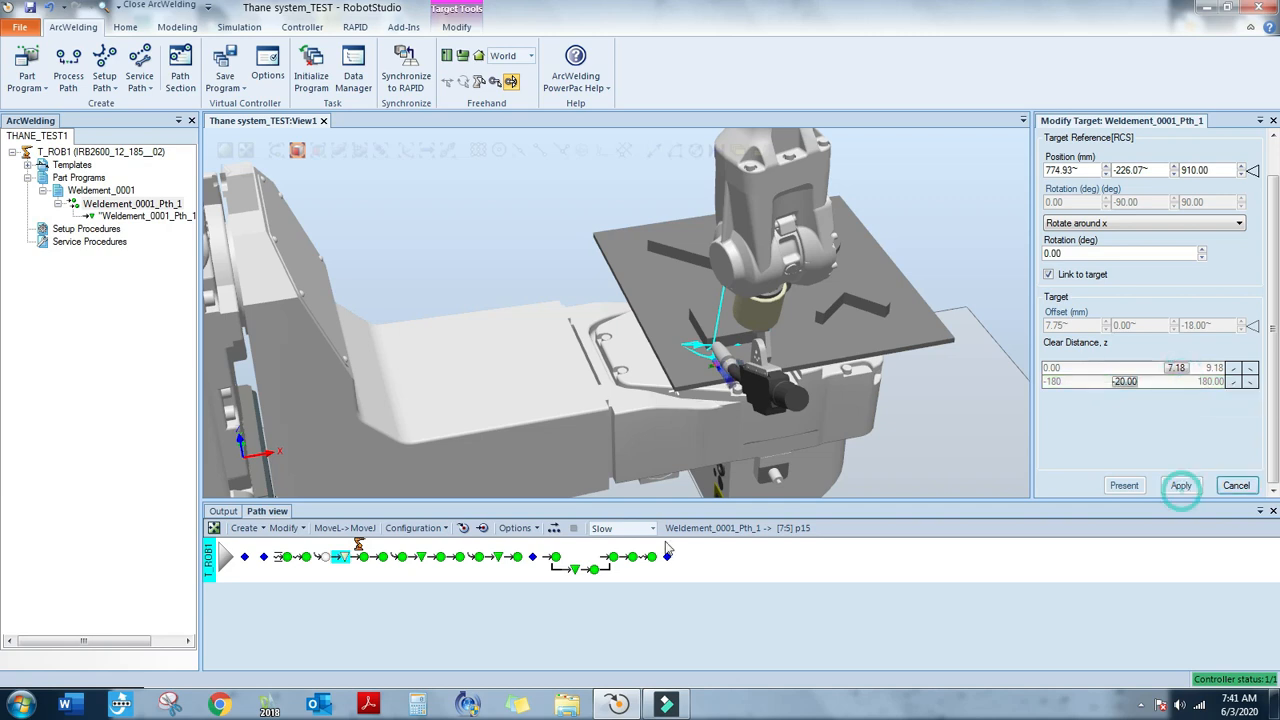
{"action": "left_click", "coordinate": [465, 528]}
Set the z angle of air target p21 to -20 degrees and apply the change
{"action": "left_click_drag", "start_coordinate": [933, 395], "coordinate": [909, 383], "text": "ctrl+shift"}
{"action": "left_click", "coordinate": [363, 557]}
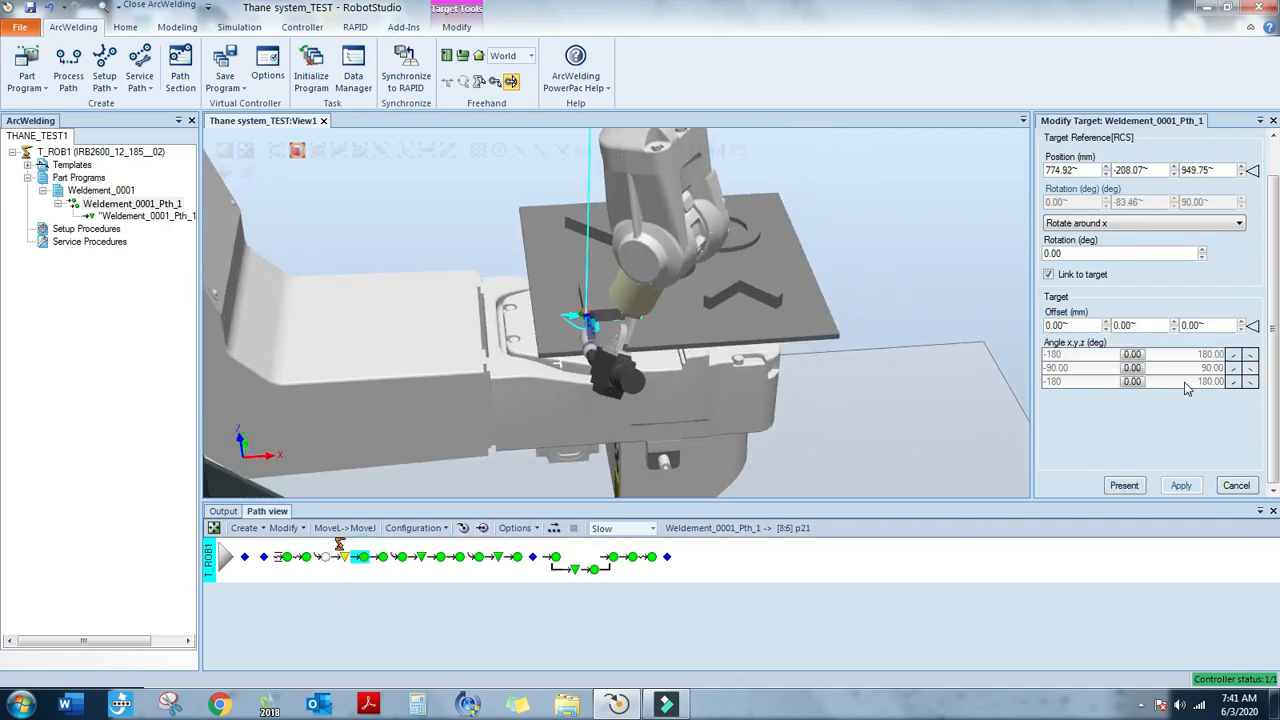
{"action": "left_click", "coordinate": [1186, 388]}
{"action": "left_click", "coordinate": [1087, 388]}
{"action": "left_click", "coordinate": [1087, 388]}
{"action": "left_click", "coordinate": [1087, 388]}
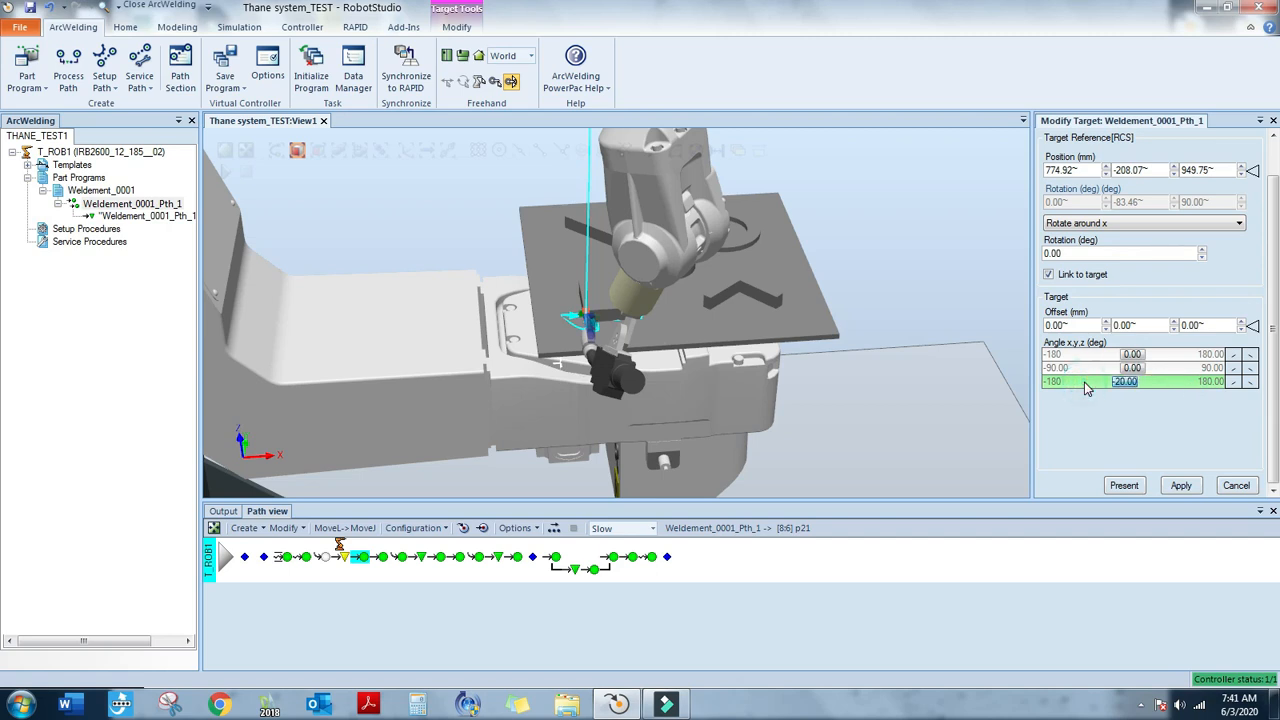
{"action": "left_click", "coordinate": [1182, 487]}
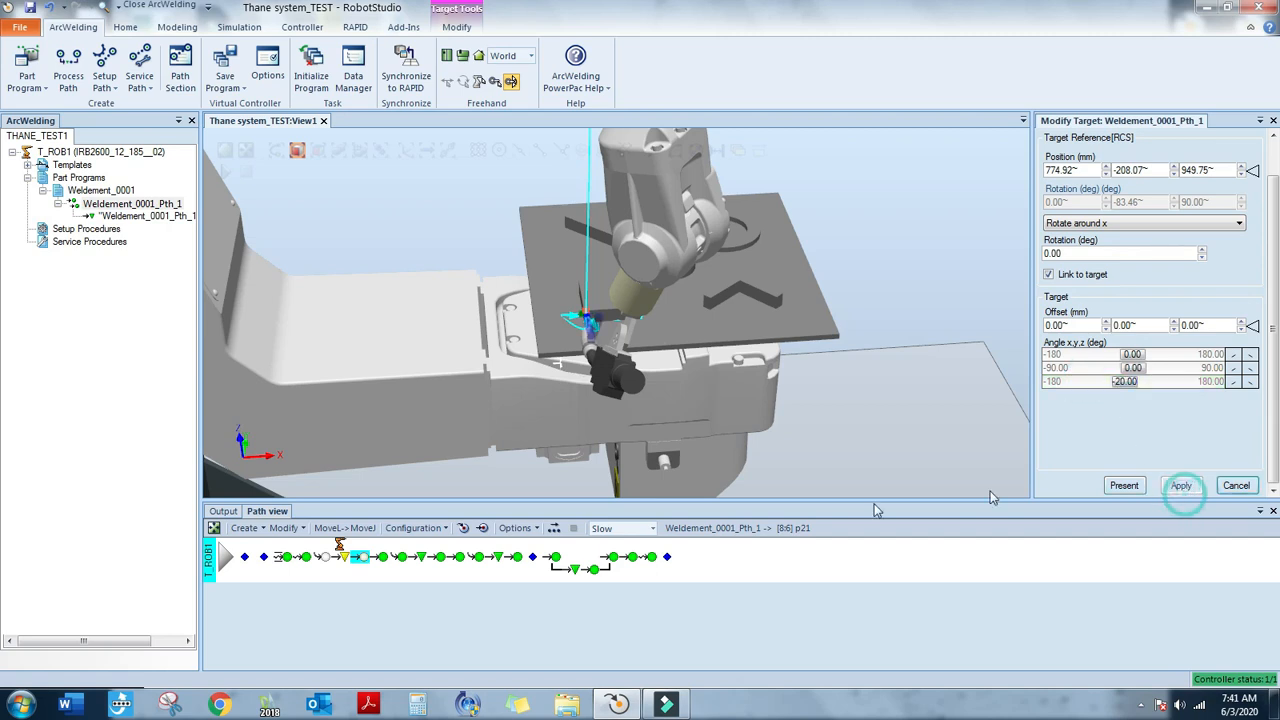
Move the robot through the instructions from search start p13 to the second search to test the new angles
{"action": "left_click", "coordinate": [321, 557]}
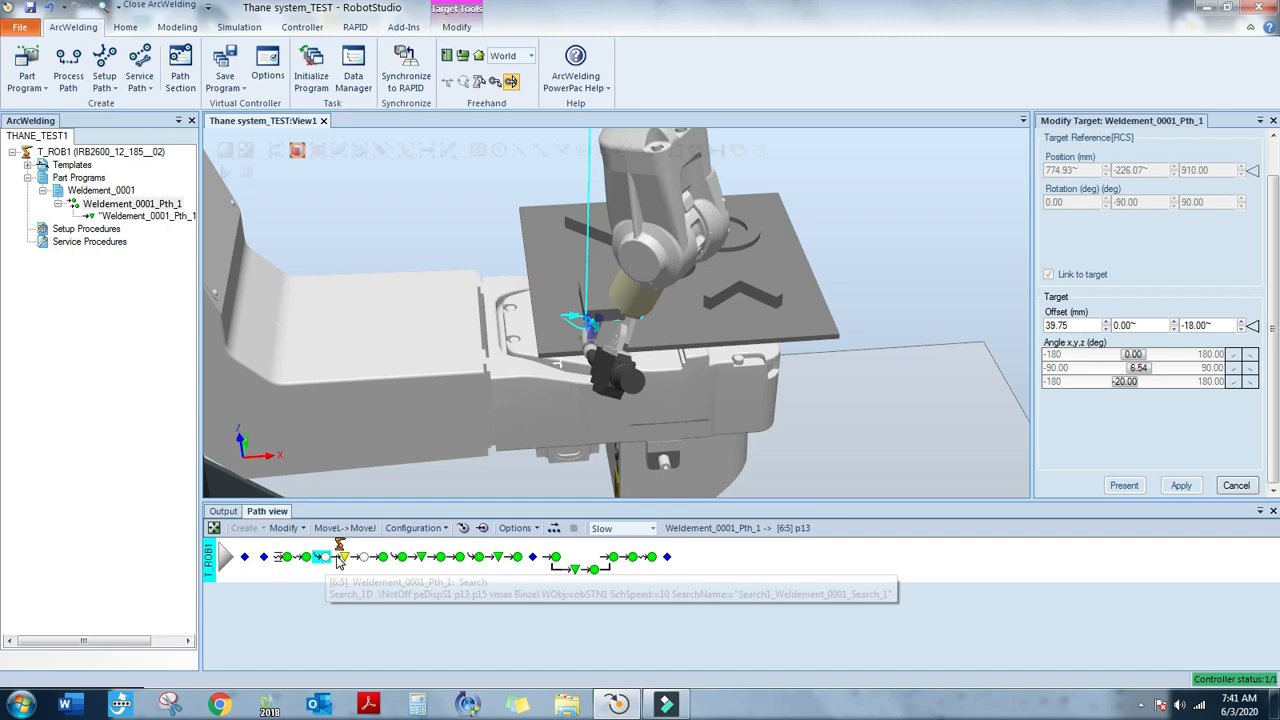
{"action": "left_click", "coordinate": [421, 556], "text": "shift"}
{"action": "left_click", "coordinate": [481, 528]}
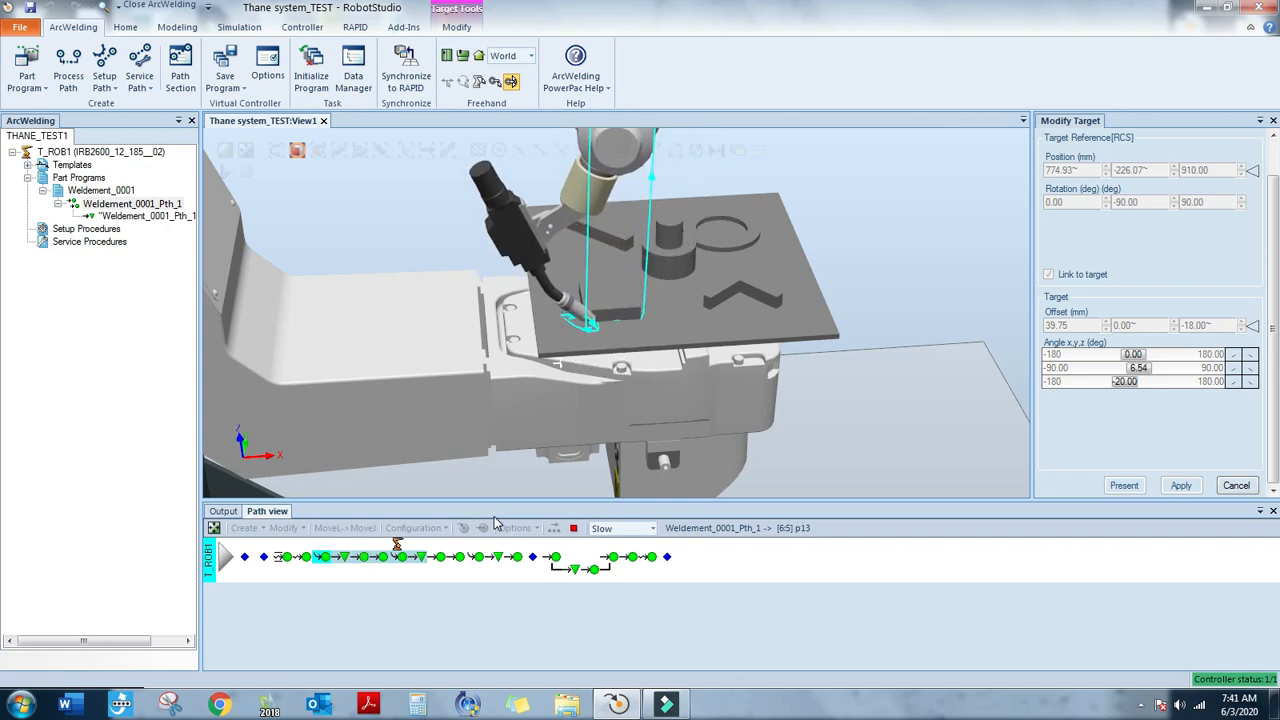
Clear the output messages and return to the path view
{"action": "right_click", "coordinate": [236, 514]}
{"action": "mouse_move", "coordinate": [290, 577]}
{"action": "left_click", "coordinate": [378, 577]}
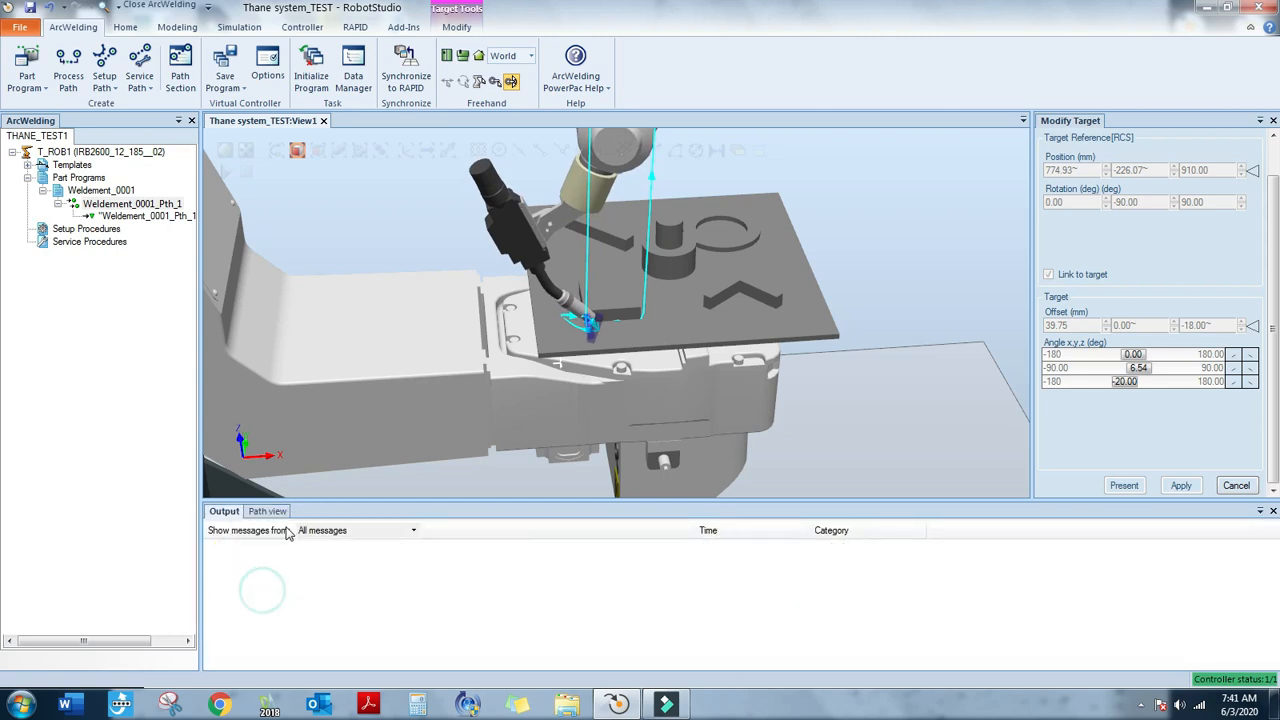
{"action": "left_click", "coordinate": [267, 511]}
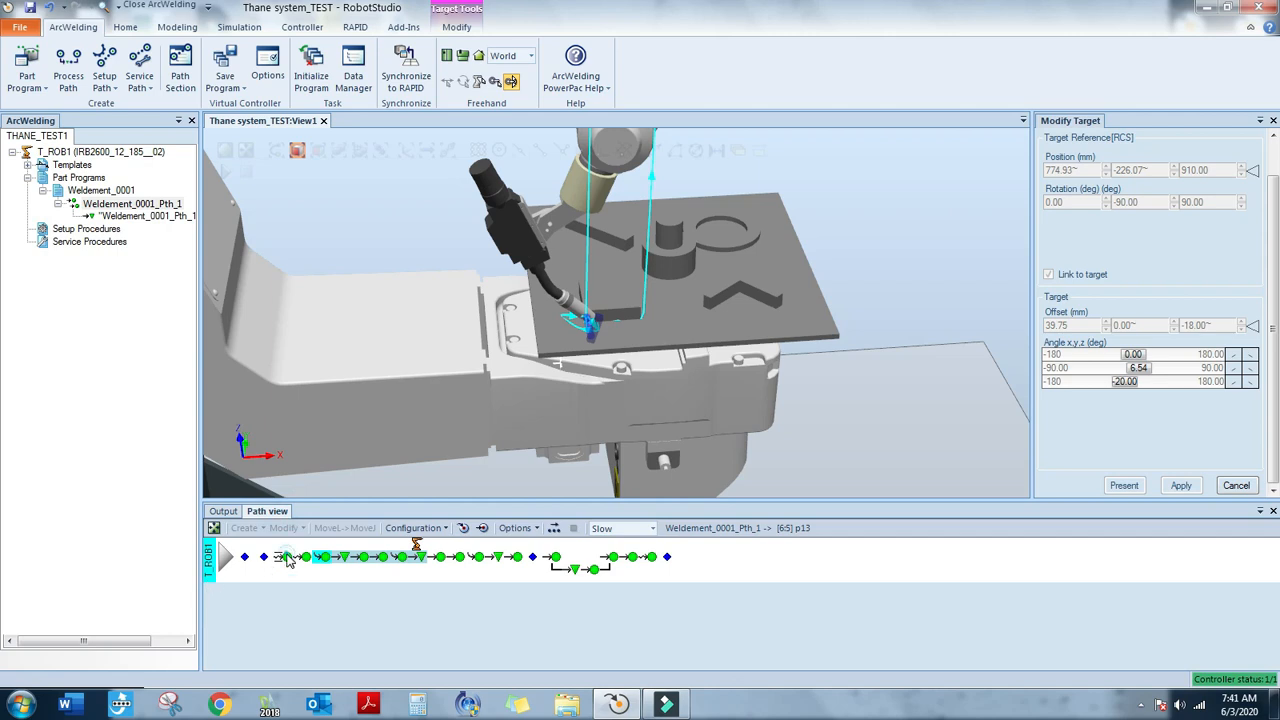
Move the robot through the path from joint target jt_2 past air target p23 and check the output for warnings
{"action": "left_click", "coordinate": [286, 558]}
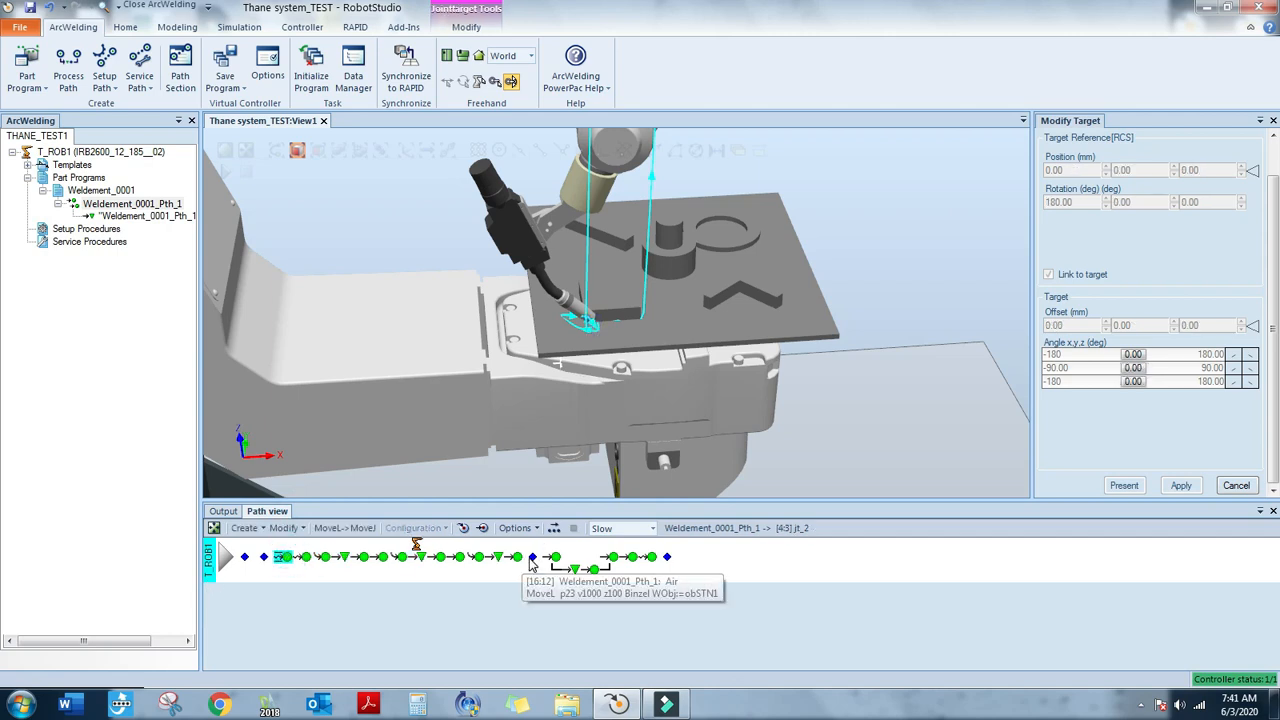
{"action": "left_click", "coordinate": [532, 557], "text": "shift"}
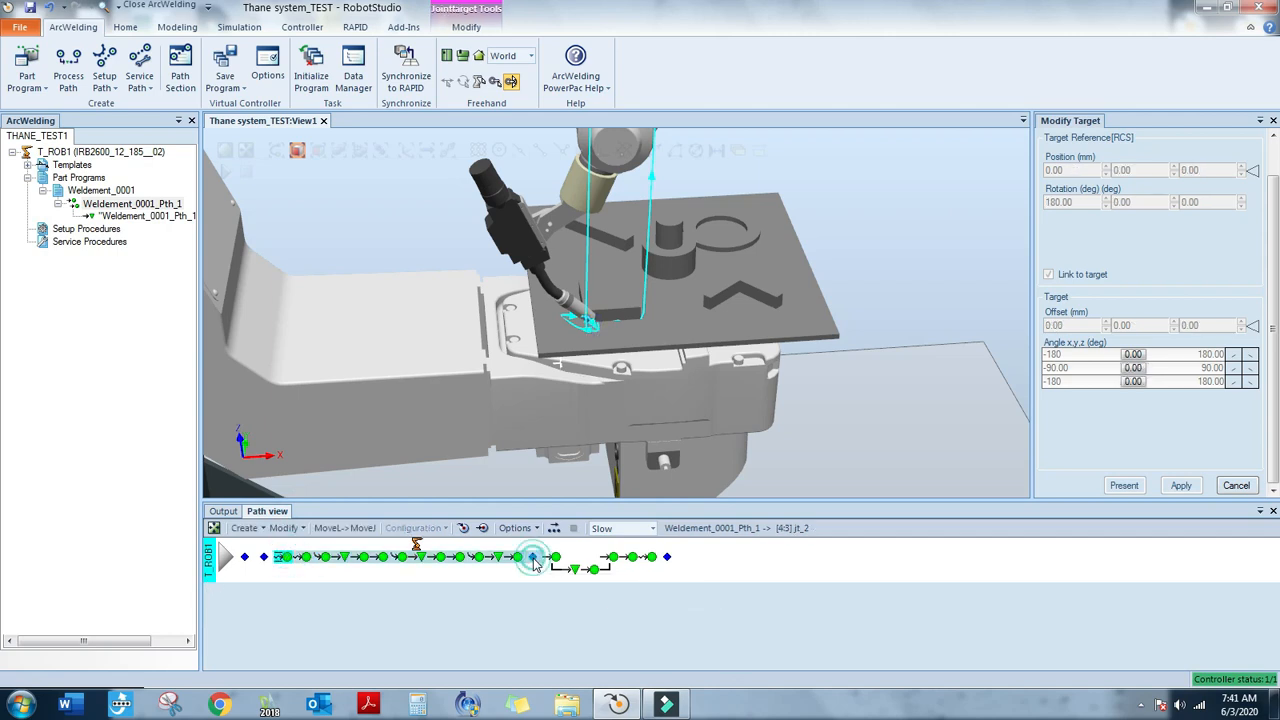
{"action": "left_click", "coordinate": [482, 530]}
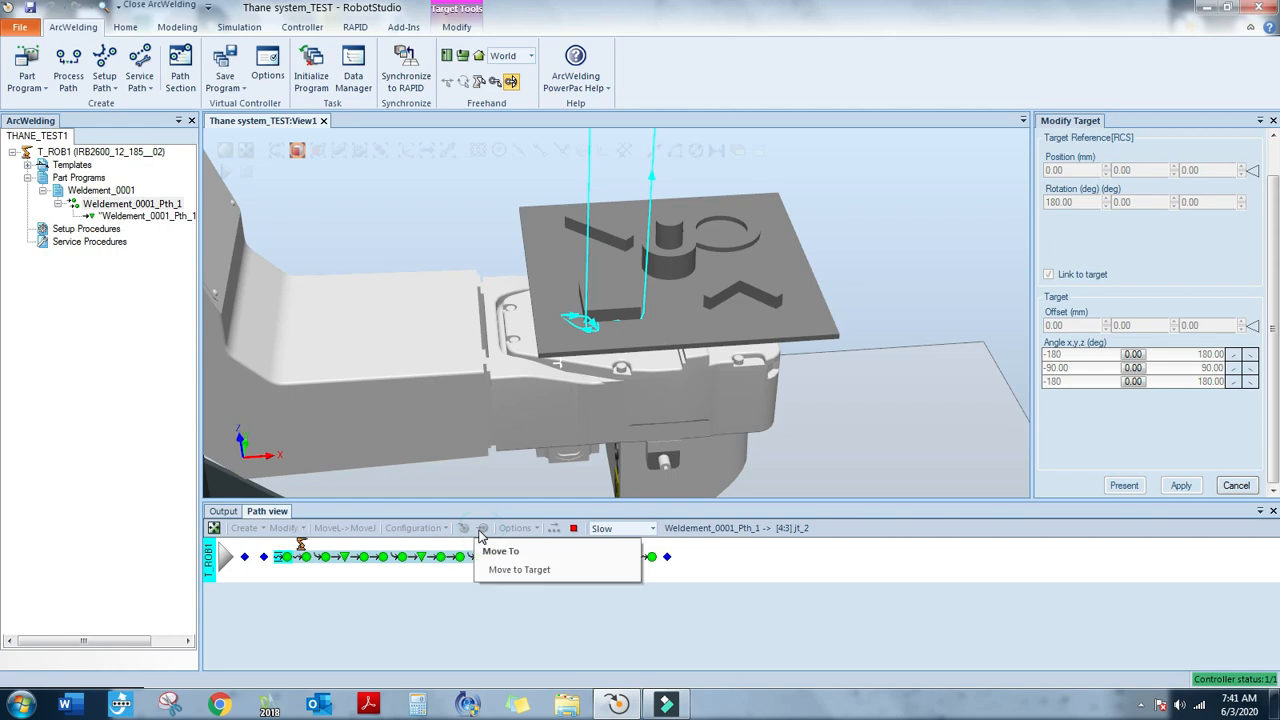
{"action": "left_click", "coordinate": [225, 512]}
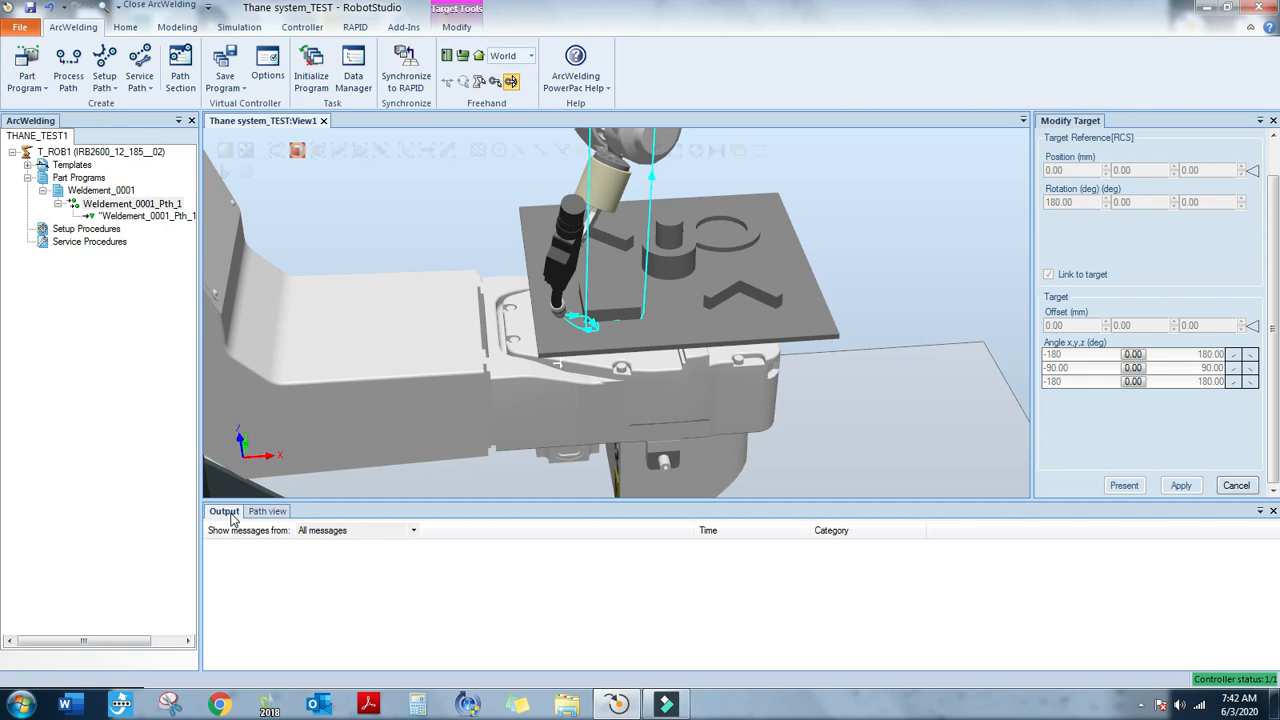
{"action": "left_click", "coordinate": [266, 511]}
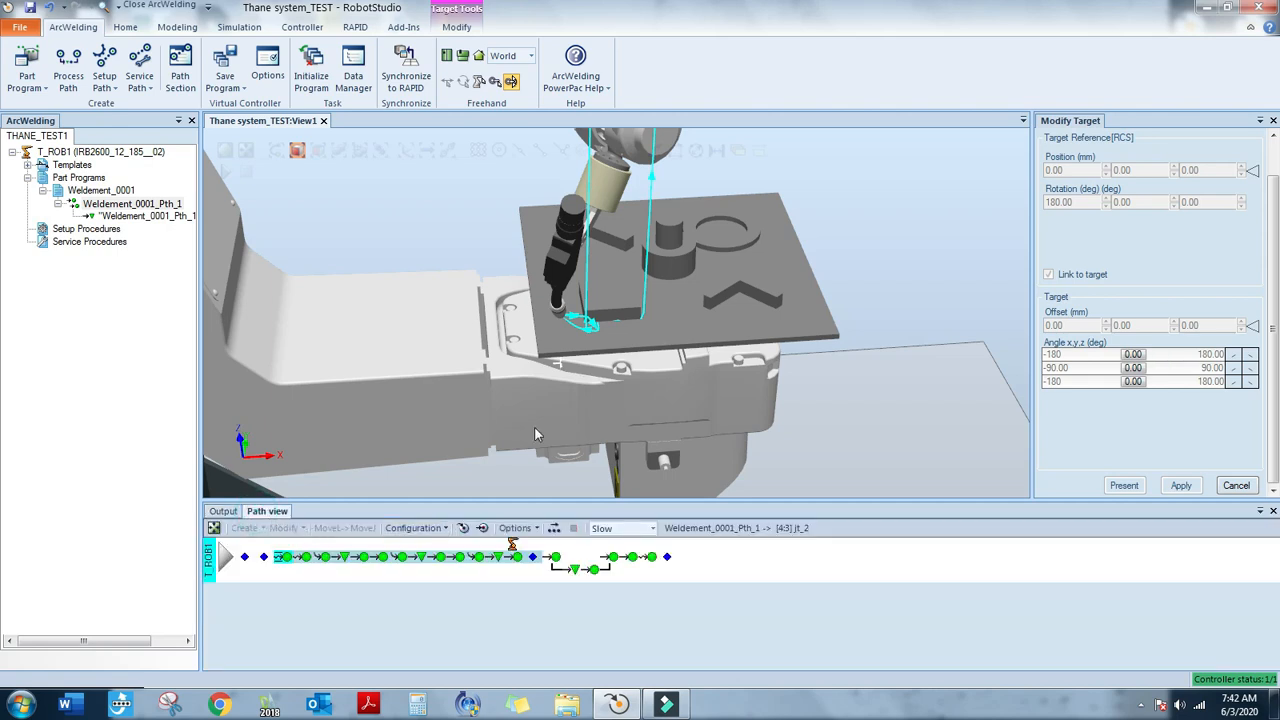
Select all instructions of the Weldement_0001 path, from the first to the last
{"action": "left_click_drag", "start_coordinate": [944, 348], "coordinate": [897, 374], "text": "ctrl+shift"}
{"action": "scroll", "coordinate": [884, 391], "scroll_direction": "down", "scroll_amount": 5}
{"action": "scroll", "coordinate": [703, 394], "scroll_direction": "up", "scroll_amount": 5}
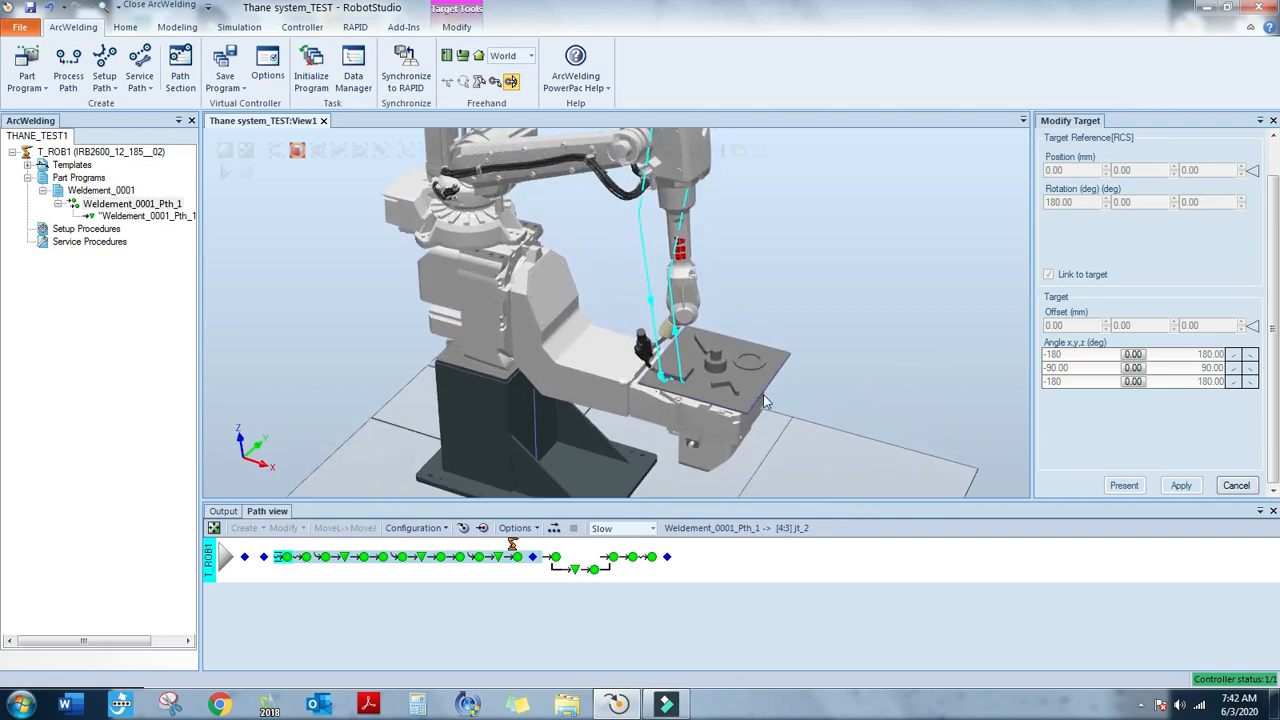
{"action": "left_click", "coordinate": [245, 558]}
{"action": "left_click", "coordinate": [667, 560], "text": "shift"}
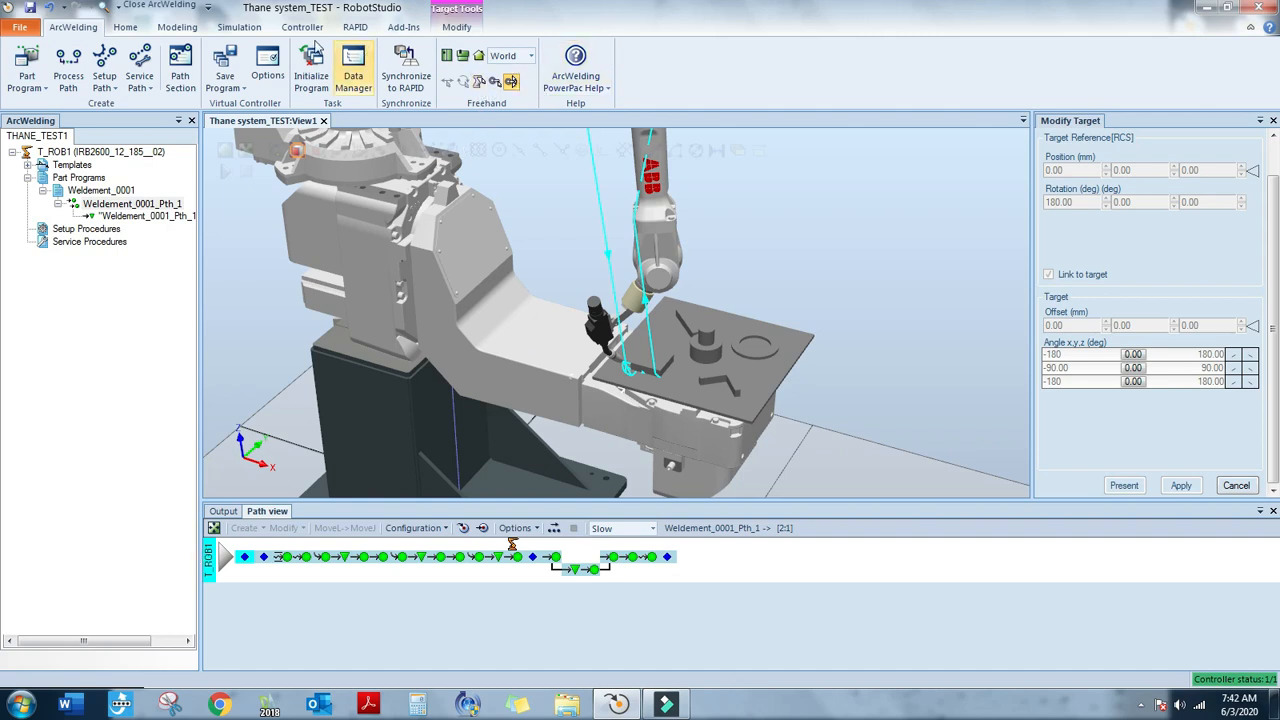
Show all targets and frames in the graphics view and hide them again
{"action": "left_click", "coordinate": [124, 27]}
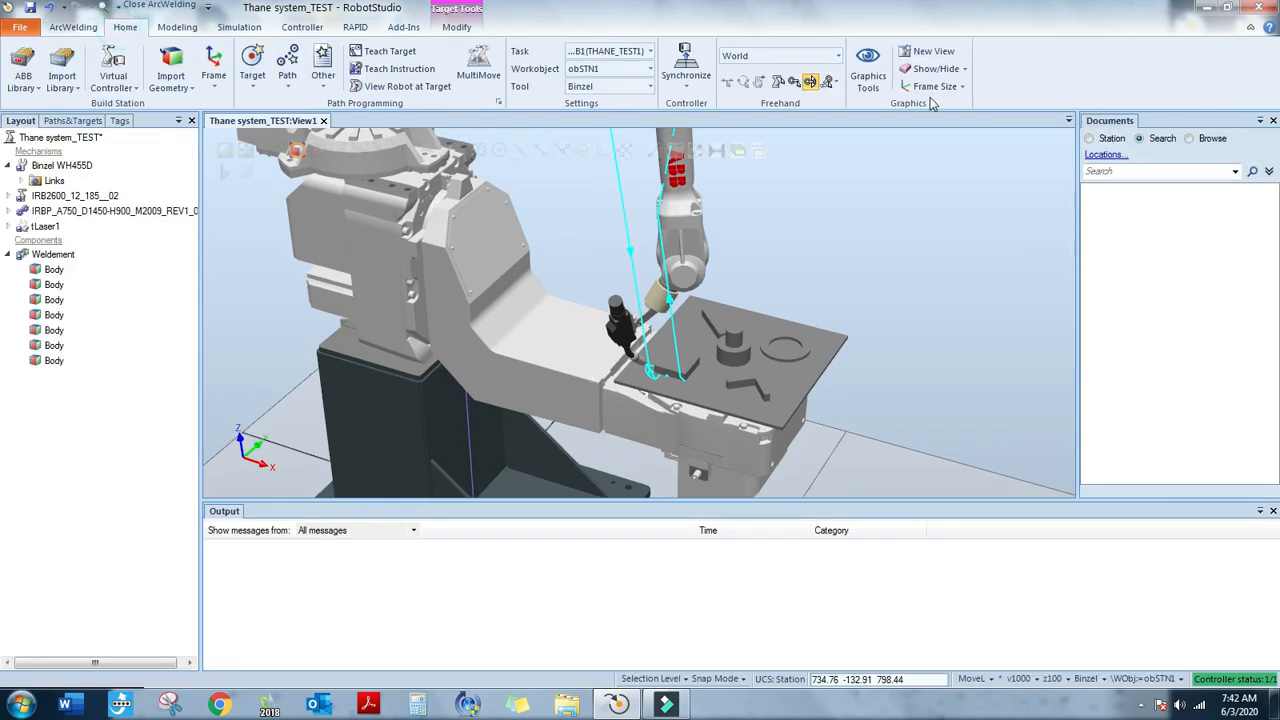
{"action": "left_click", "coordinate": [958, 69]}
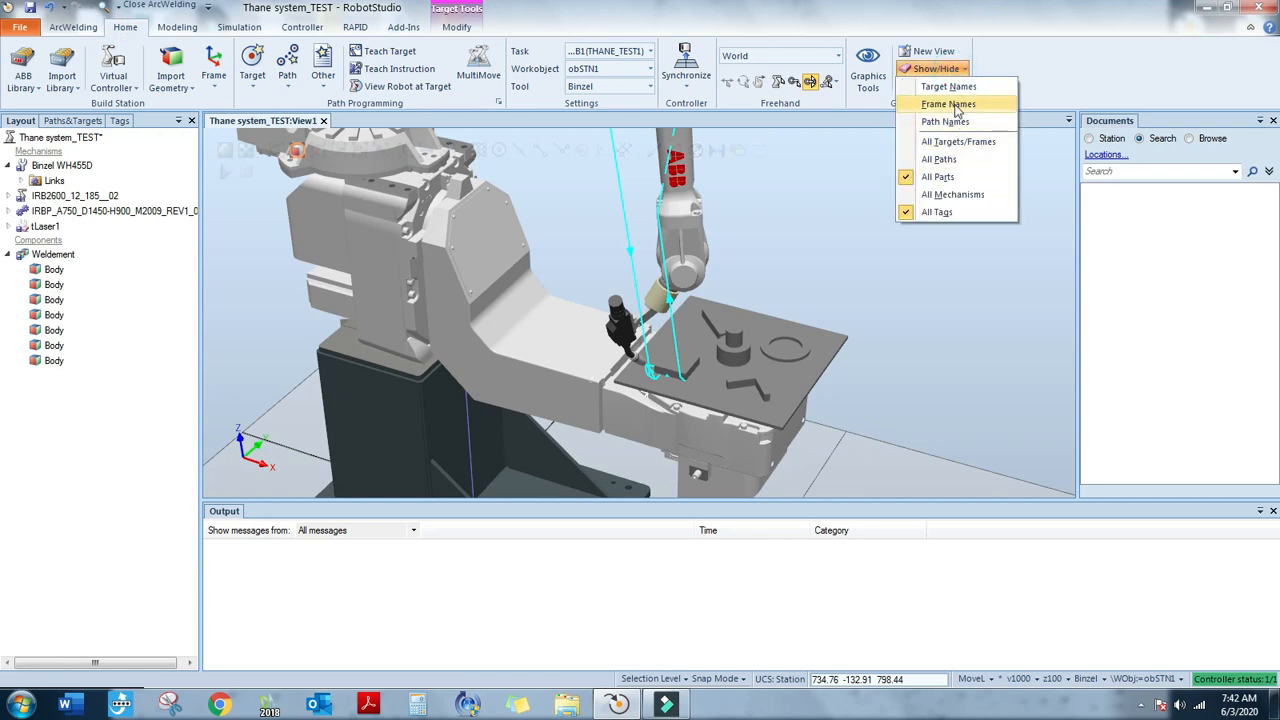
{"action": "left_click", "coordinate": [958, 141]}
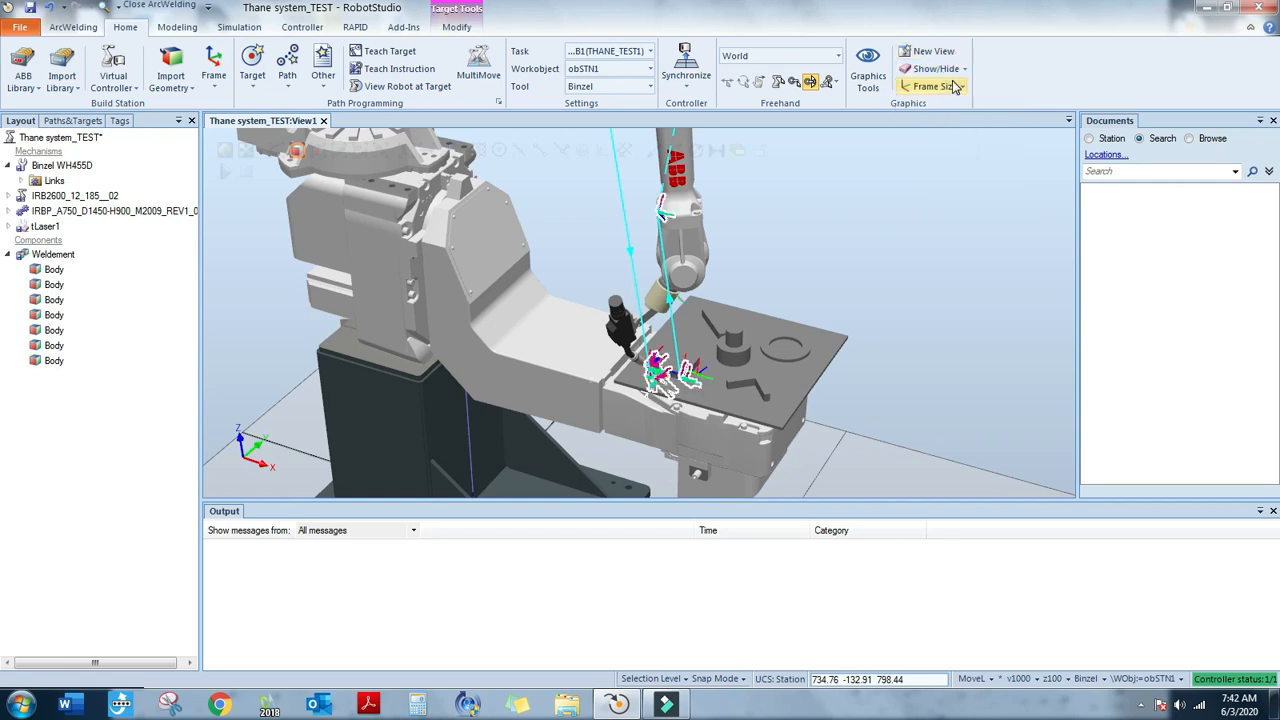
{"action": "left_click", "coordinate": [937, 69]}
{"action": "left_click", "coordinate": [978, 148]}
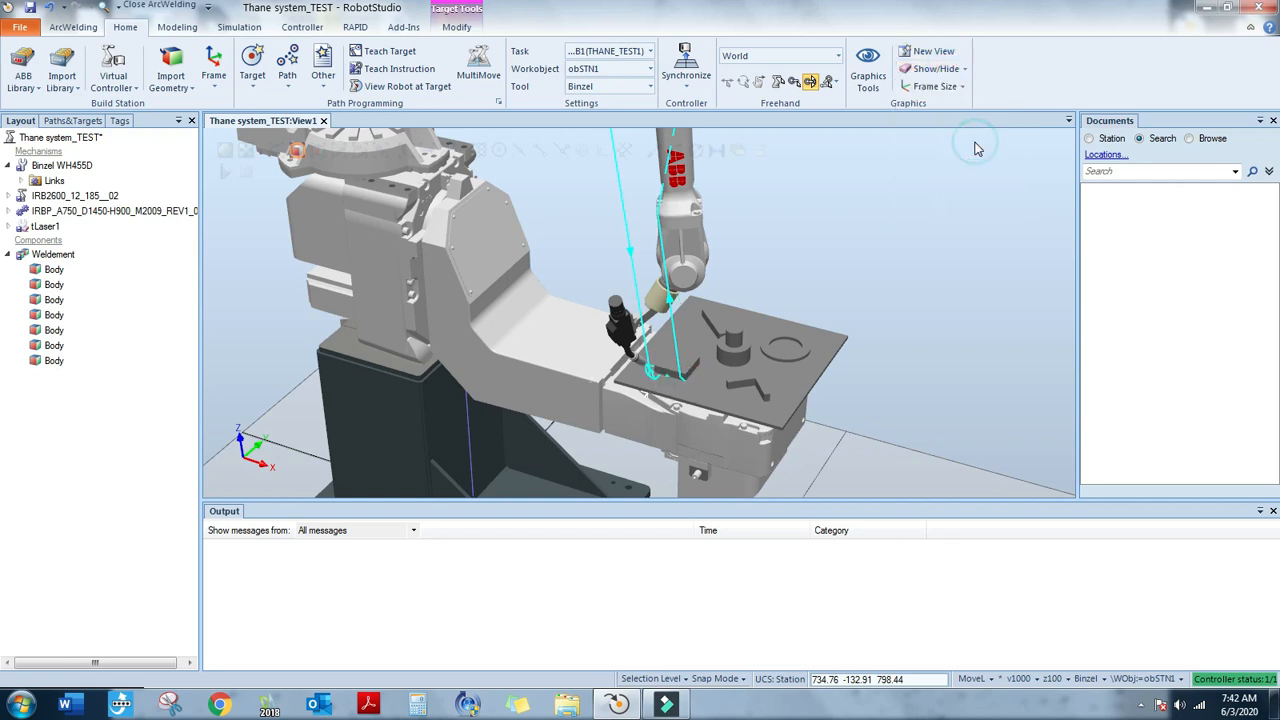
Turn on the display of all paths in the graphics view and turn it off again to hide them
{"action": "left_click", "coordinate": [953, 74]}
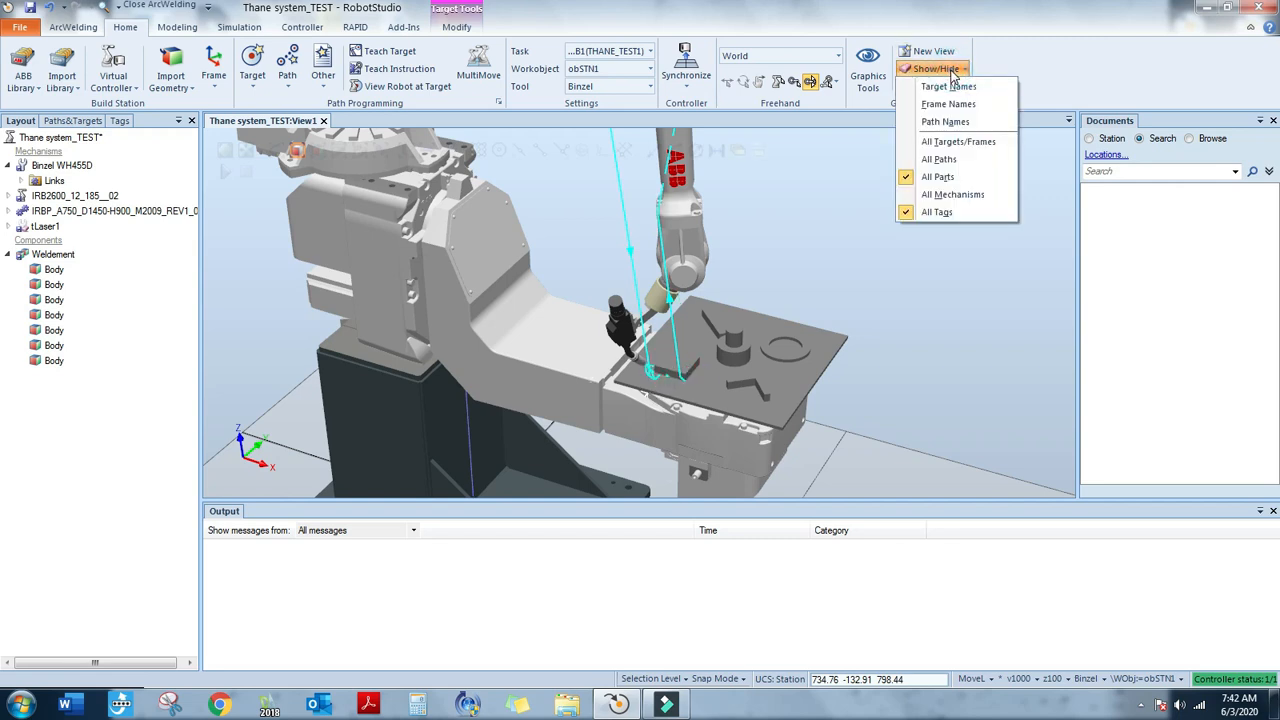
{"action": "left_click", "coordinate": [962, 158]}
{"action": "left_click", "coordinate": [937, 69]}
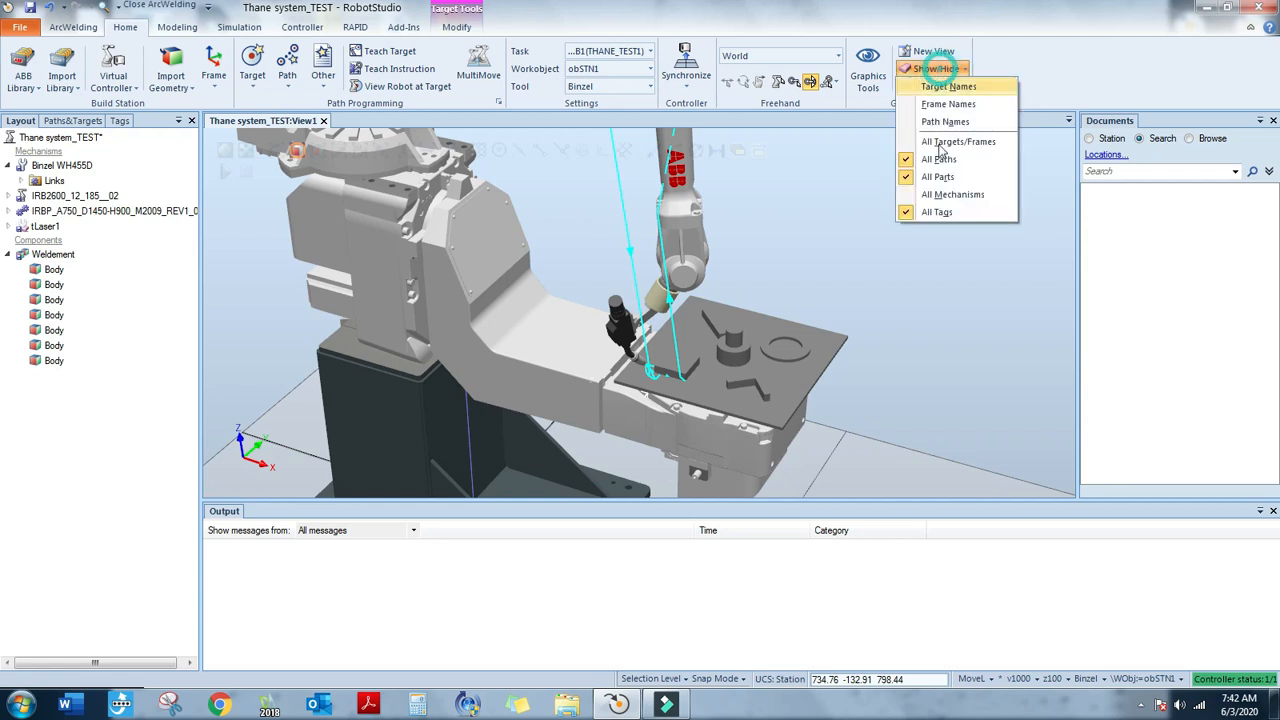
{"action": "left_click", "coordinate": [938, 160]}
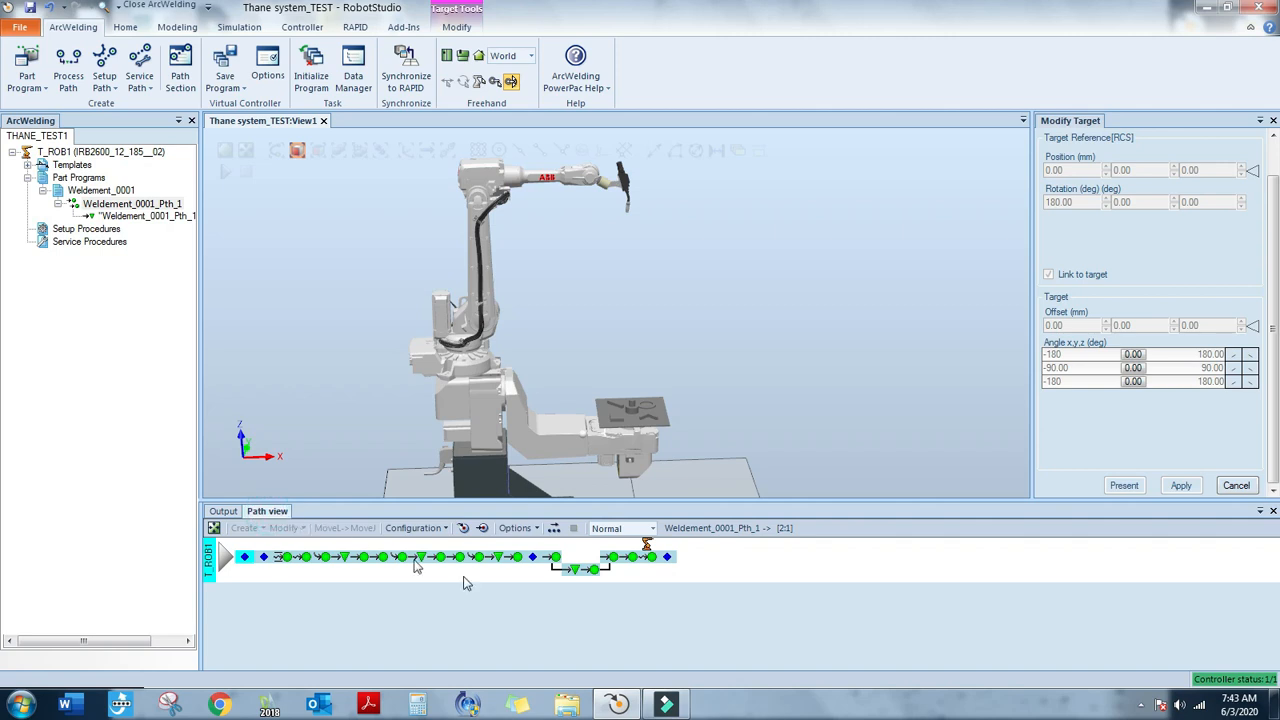
Set the playback speed to Slow, run the robot along the Weldement_0001 path, and watch the torch's search and weld motions up close
{"action": "left_click", "coordinate": [652, 529]}
{"action": "left_click", "coordinate": [615, 557]}
{"action": "left_click", "coordinate": [481, 529]}
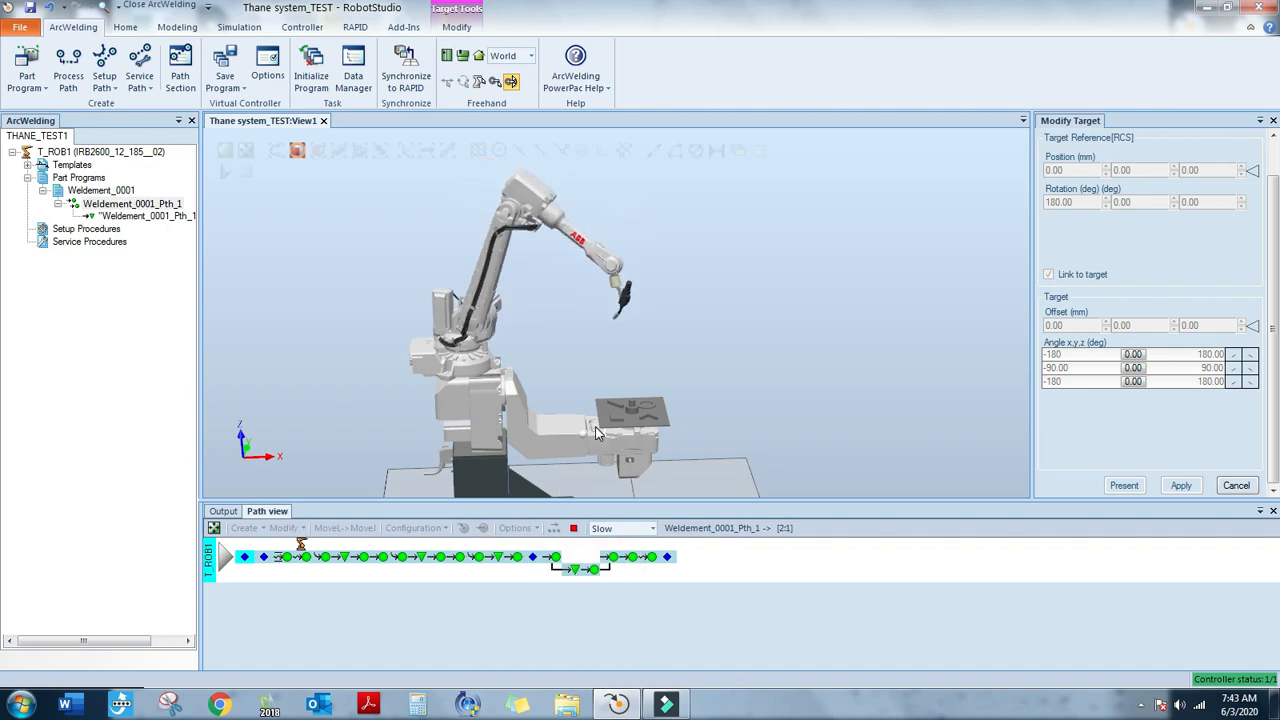
{"action": "scroll", "coordinate": [612, 422], "scroll_direction": "up", "scroll_amount": 5}
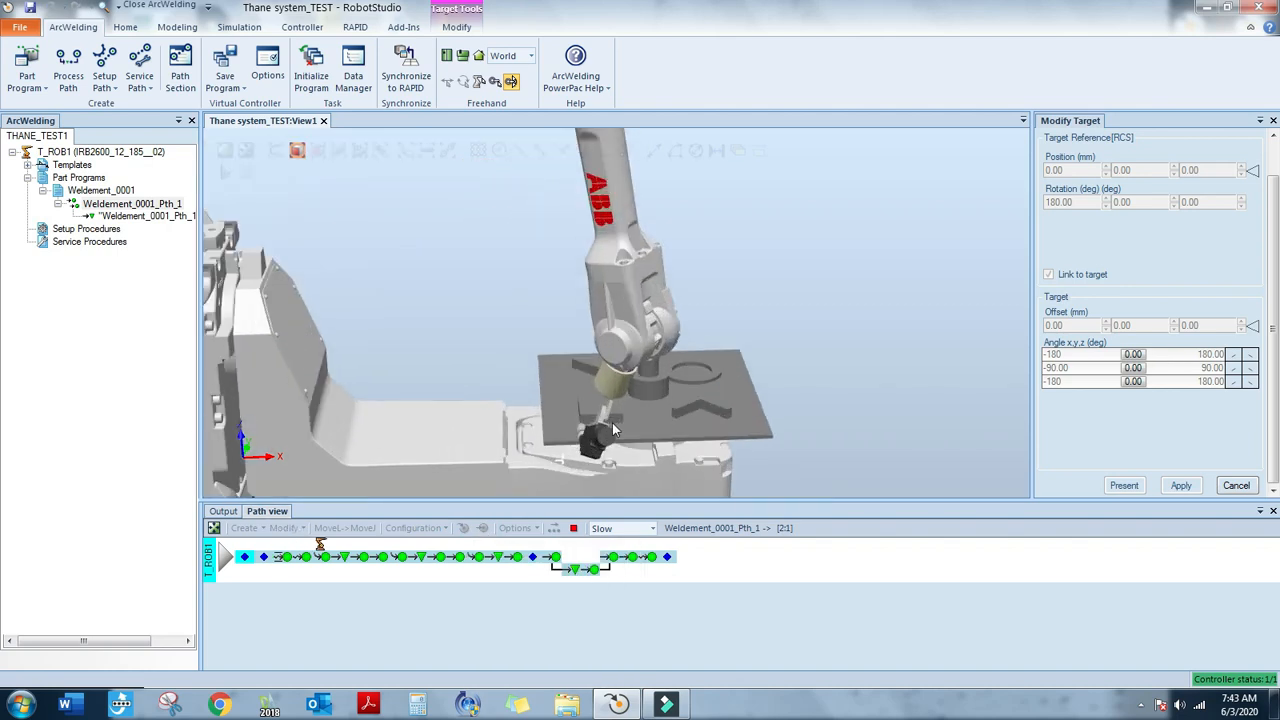
{"action": "scroll", "coordinate": [612, 422], "scroll_direction": "up", "scroll_amount": 2}
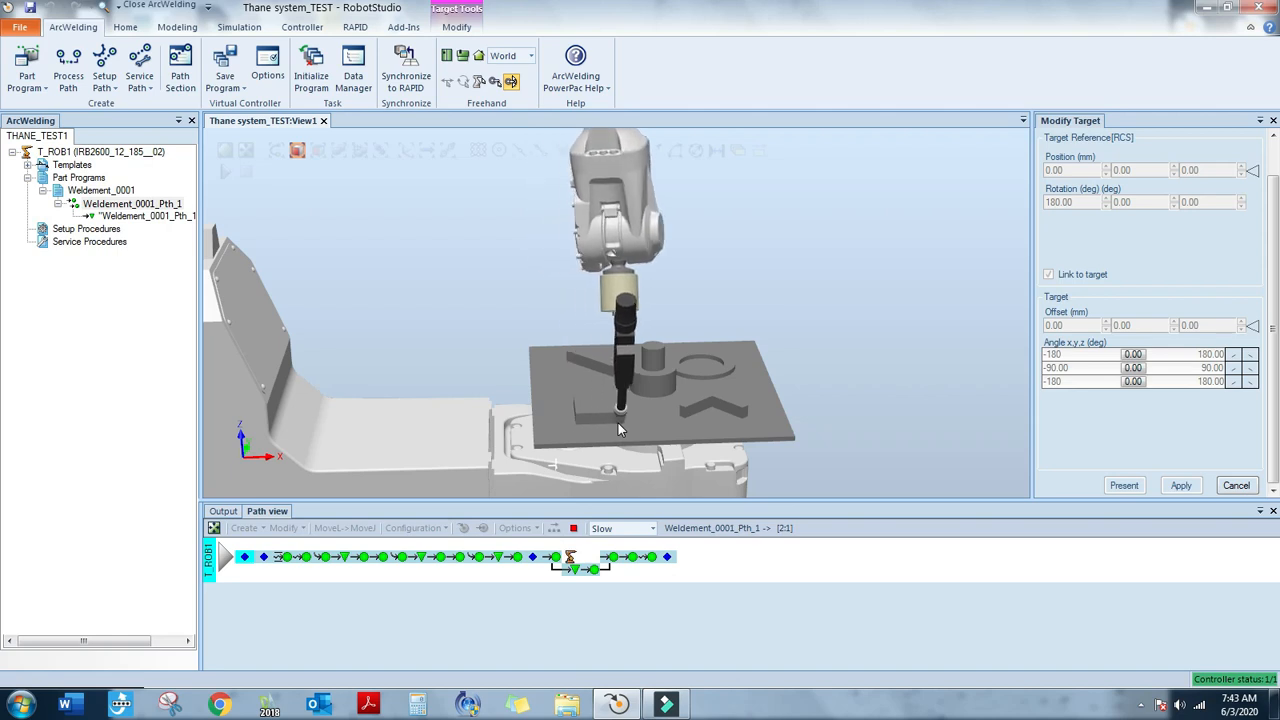
{"action": "scroll", "coordinate": [632, 407], "scroll_direction": "down", "scroll_amount": 4}
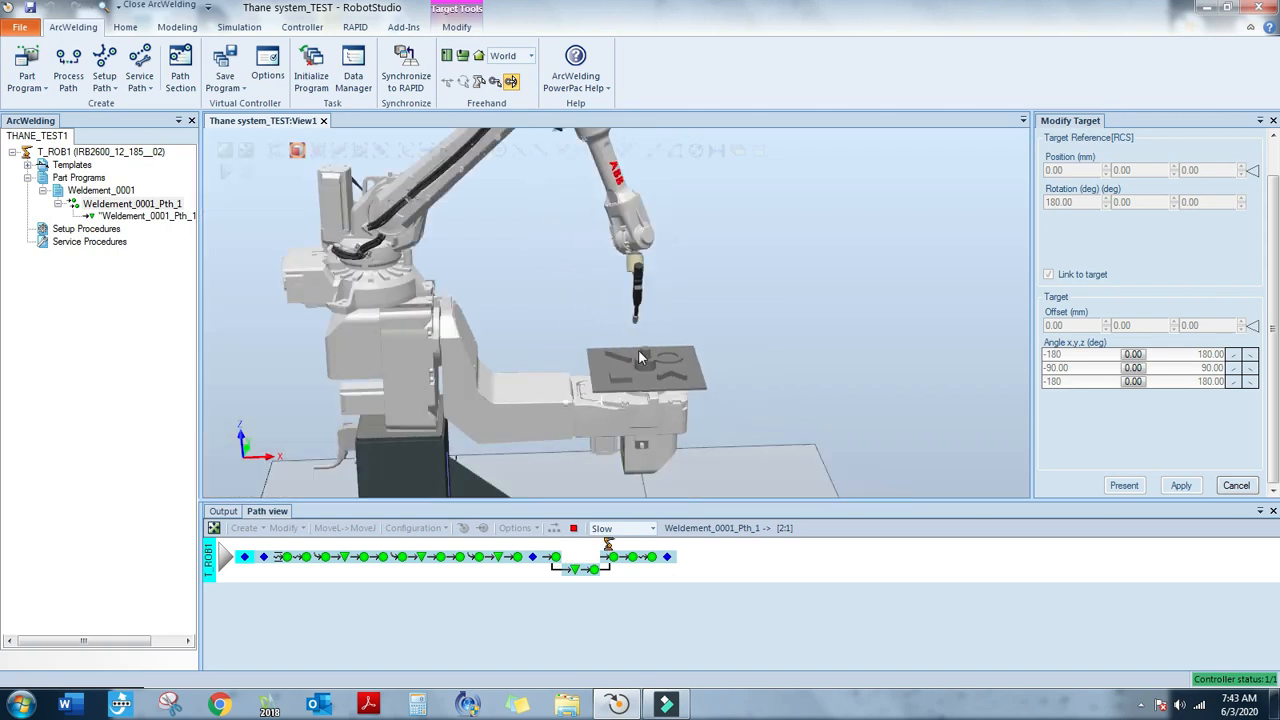
{"action": "scroll", "coordinate": [638, 349], "scroll_direction": "down", "scroll_amount": 3}
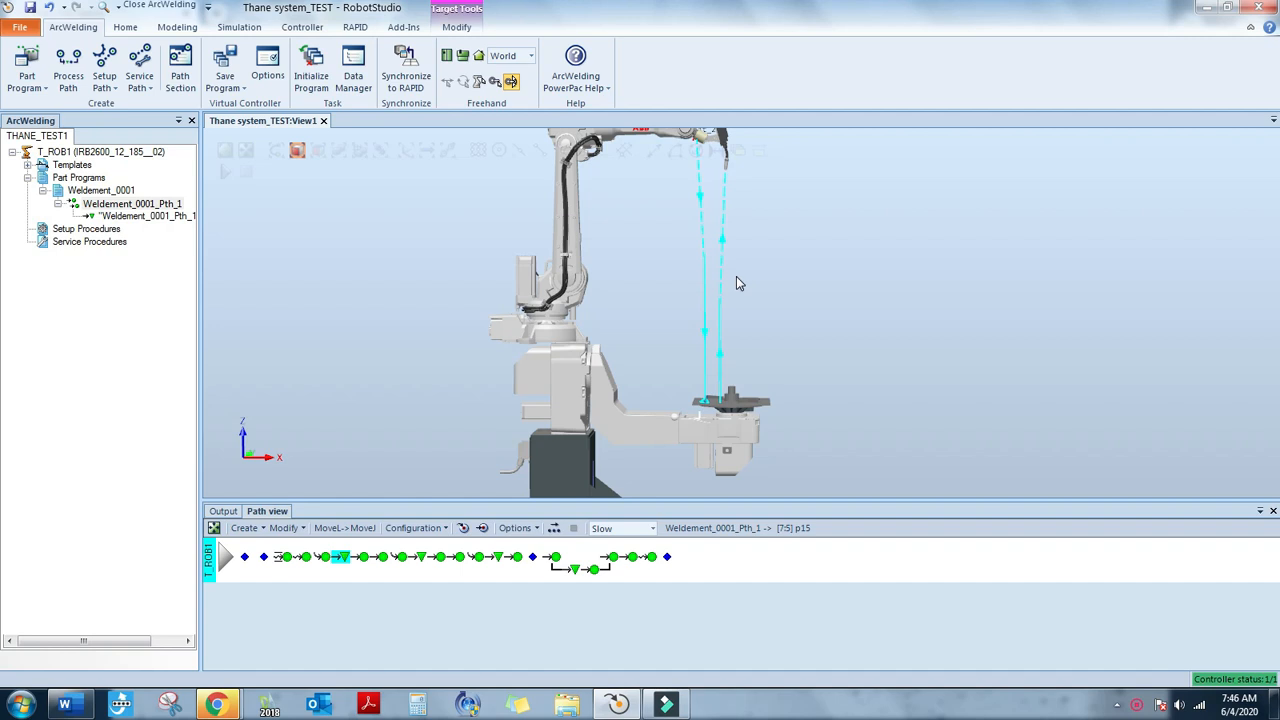
Open the search instructions for modification and set the Result of the second search, at p17, to peDispS1
{"action": "left_click", "coordinate": [294, 529]}
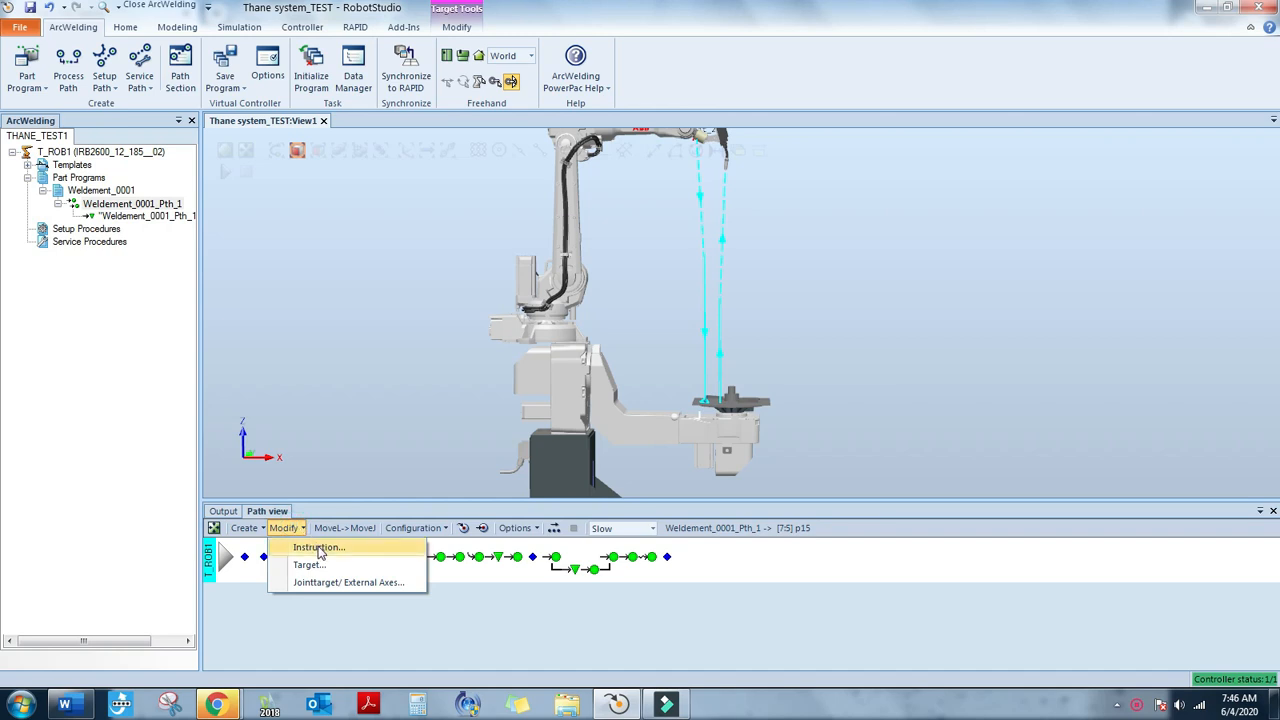
{"action": "left_click", "coordinate": [319, 548]}
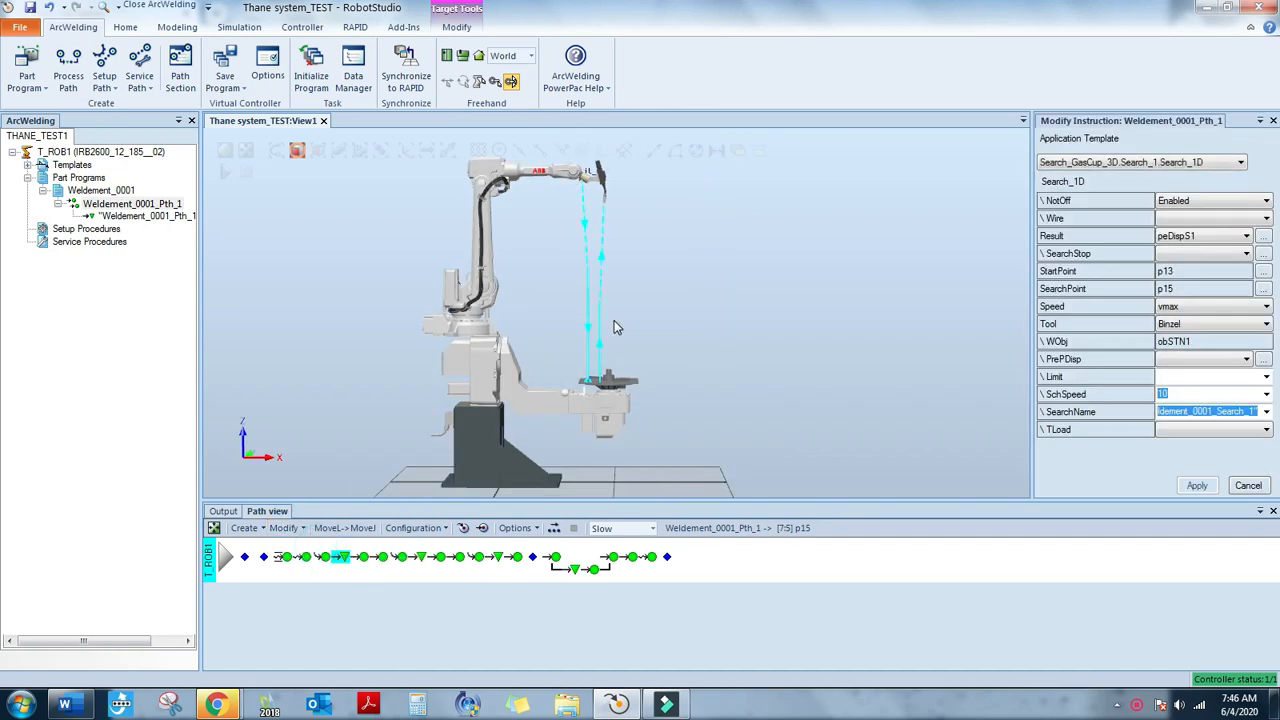
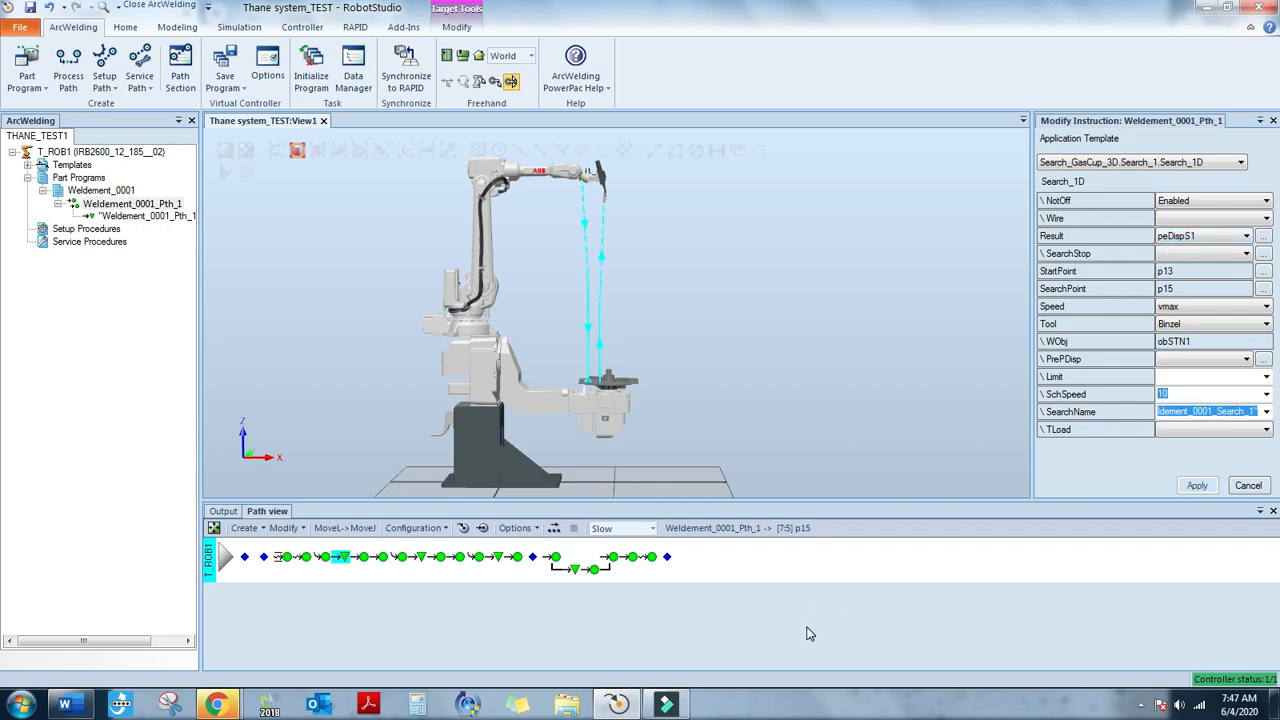
{"action": "left_click", "coordinate": [423, 558]}
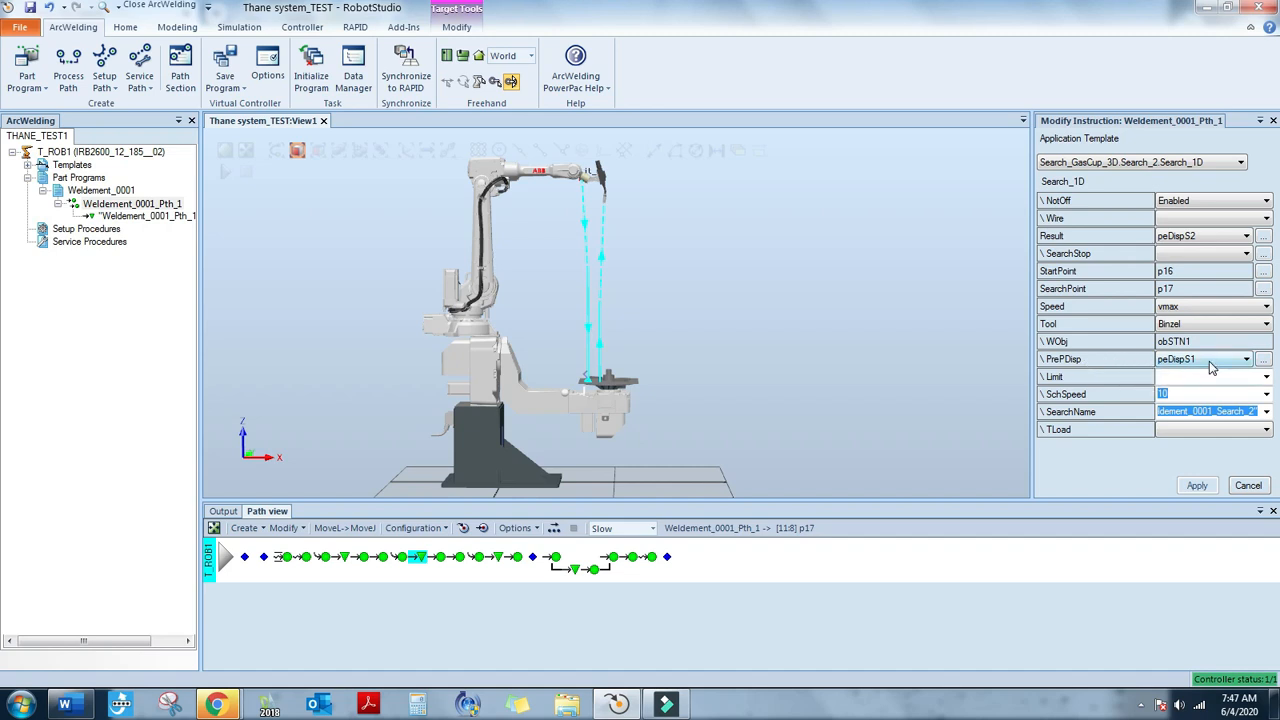
{"action": "left_click", "coordinate": [1178, 238]}
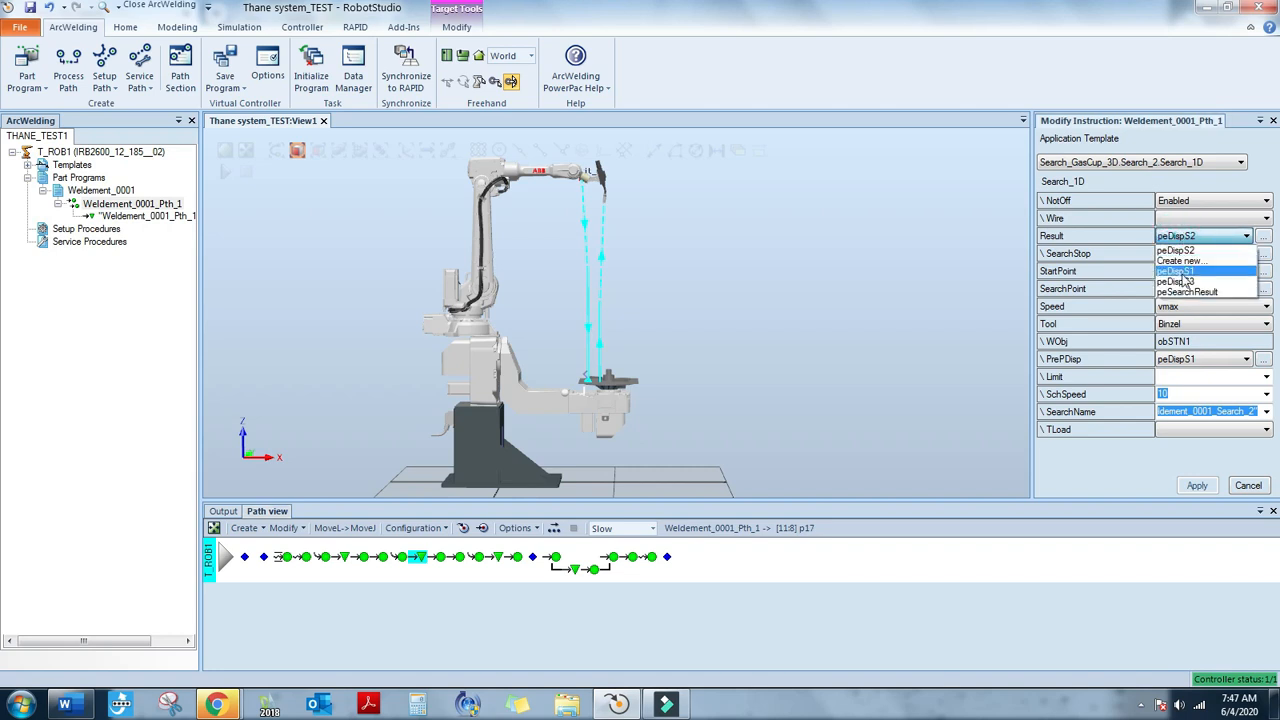
{"action": "left_click", "coordinate": [1180, 271]}
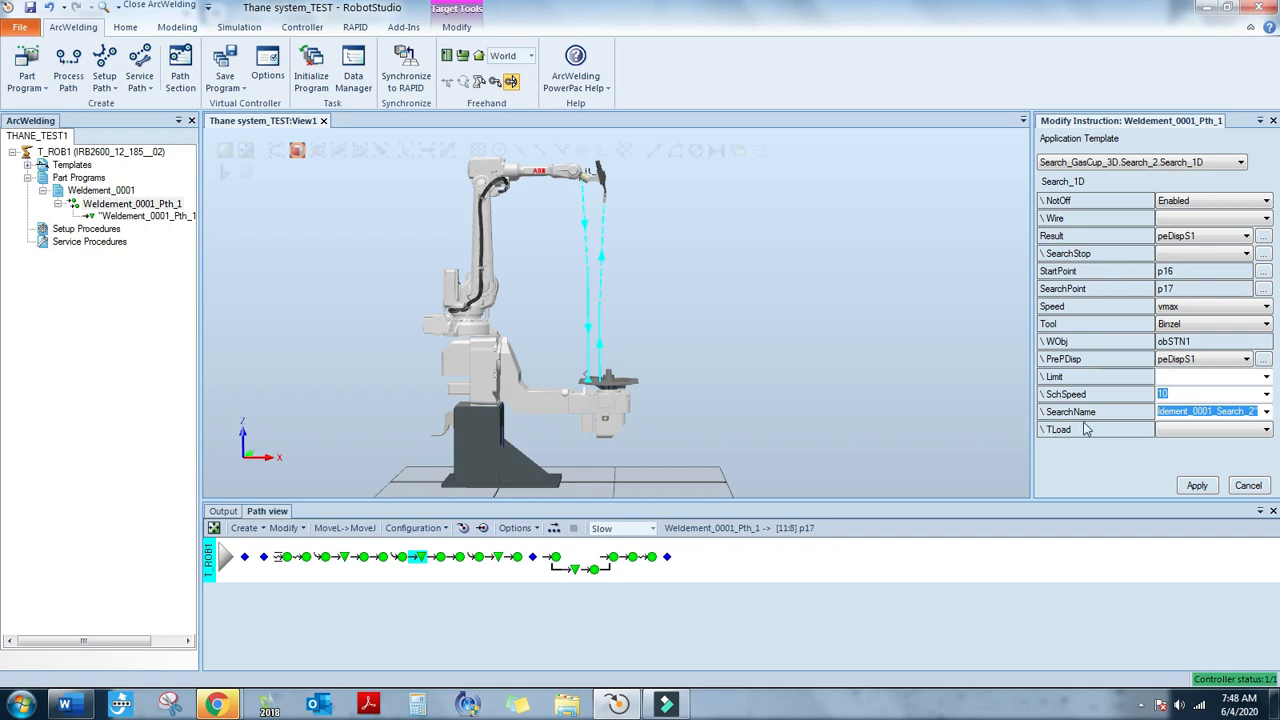
{"action": "left_click", "coordinate": [1203, 488]}
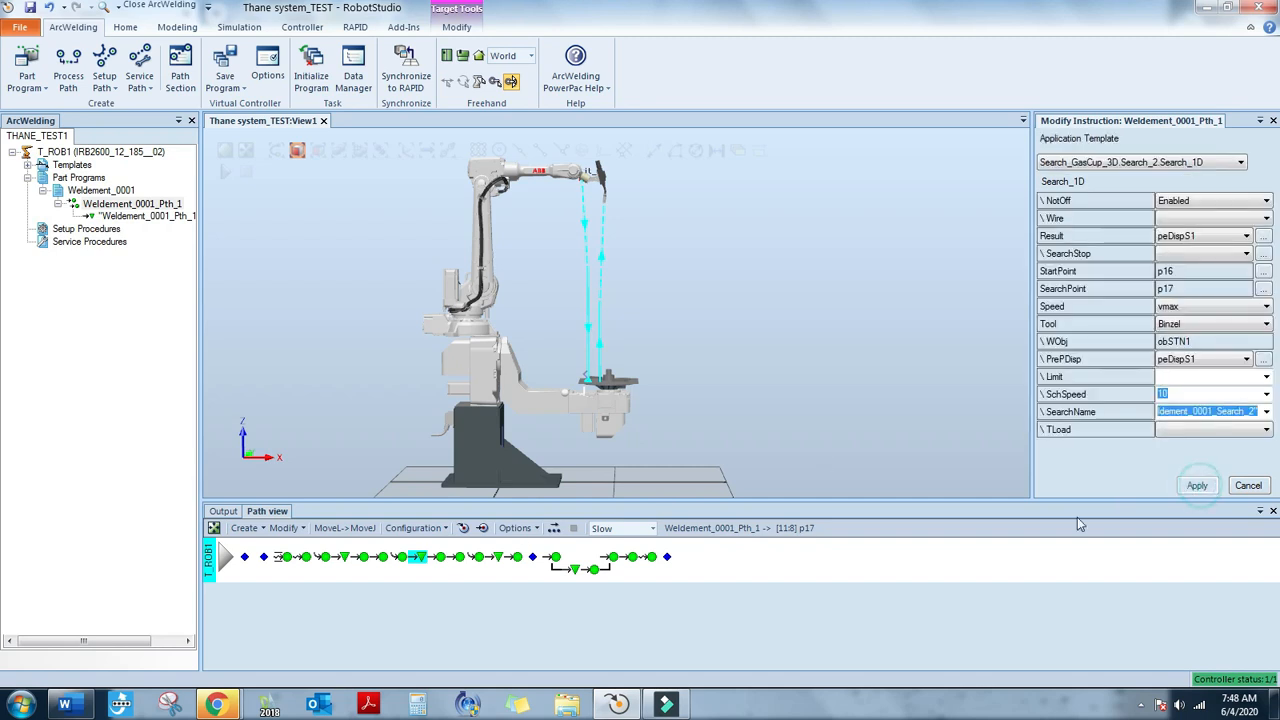
Set both PrePDisp and Result of the third search instruction, at p19, to peDispS1 and apply the changes
{"action": "left_click", "coordinate": [495, 562]}
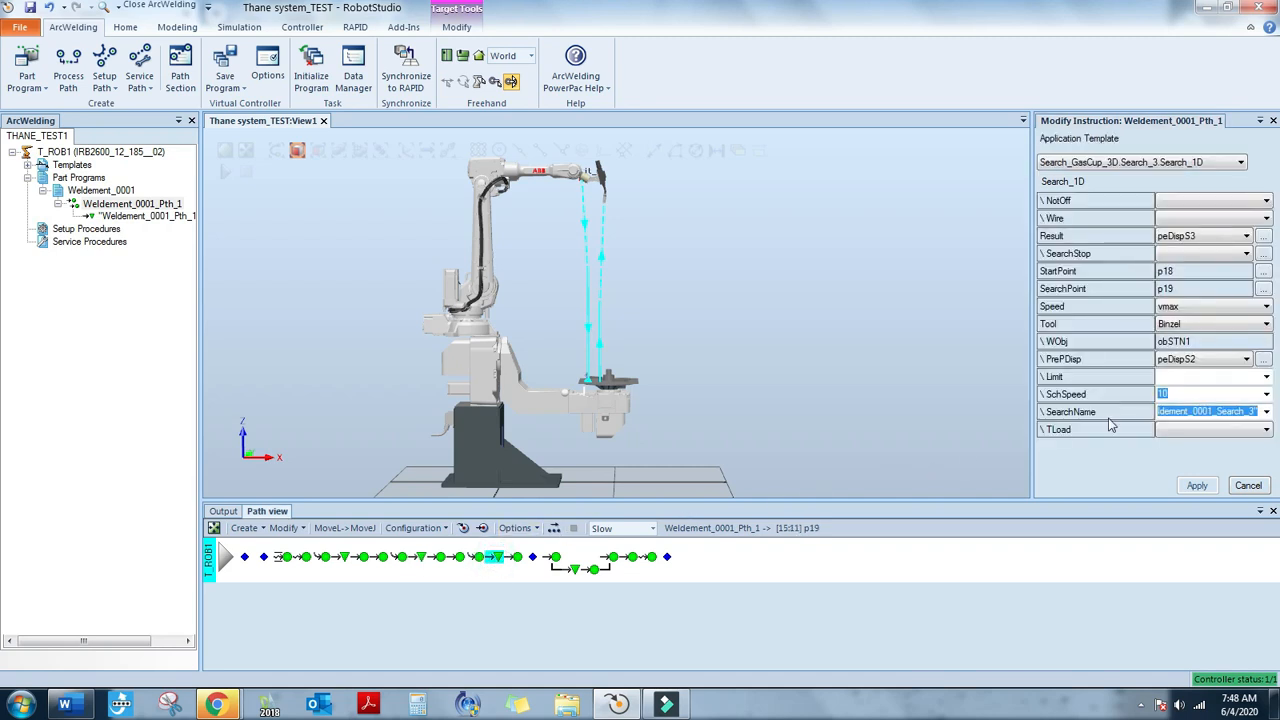
{"action": "left_click", "coordinate": [1206, 362]}
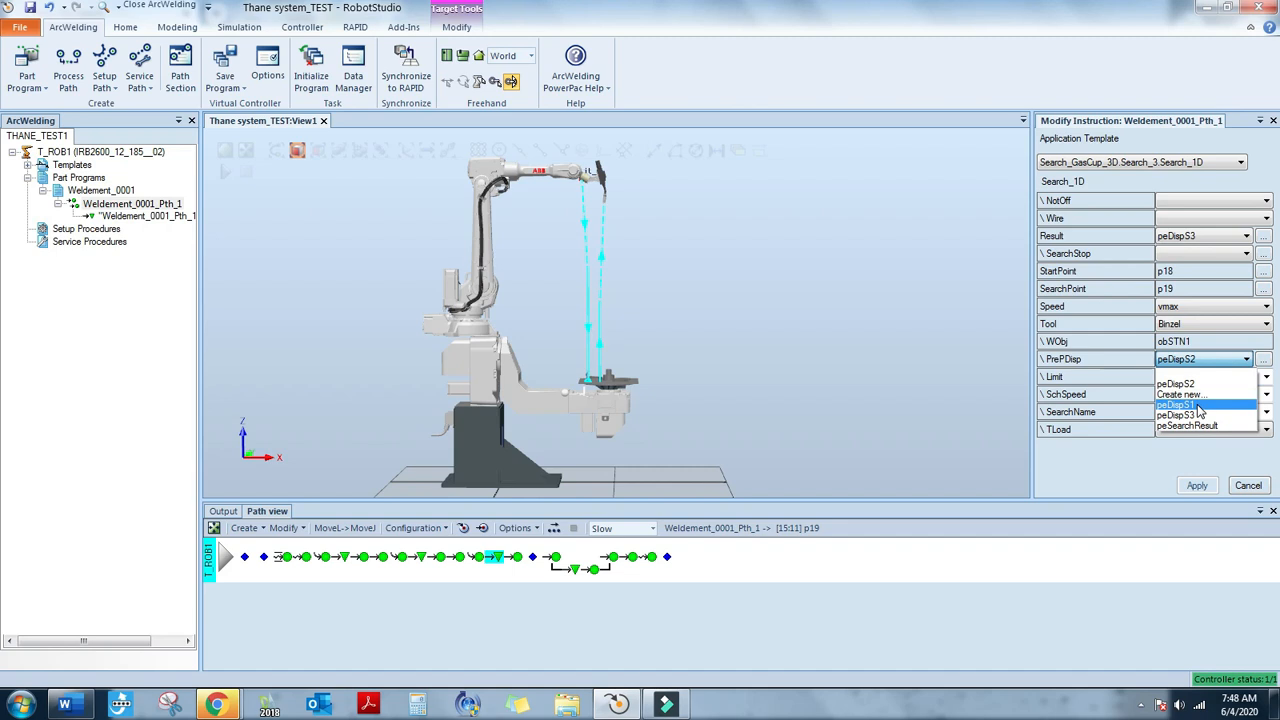
{"action": "left_click", "coordinate": [1200, 406]}
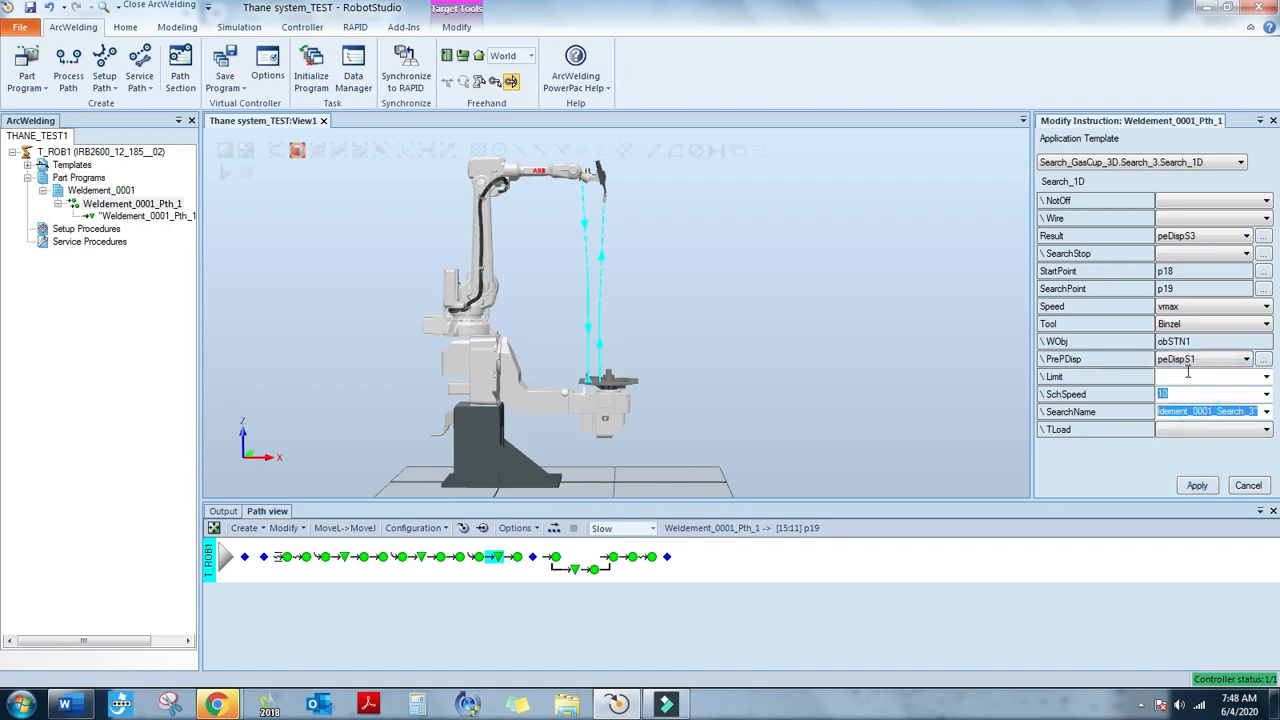
{"action": "left_click", "coordinate": [1232, 238]}
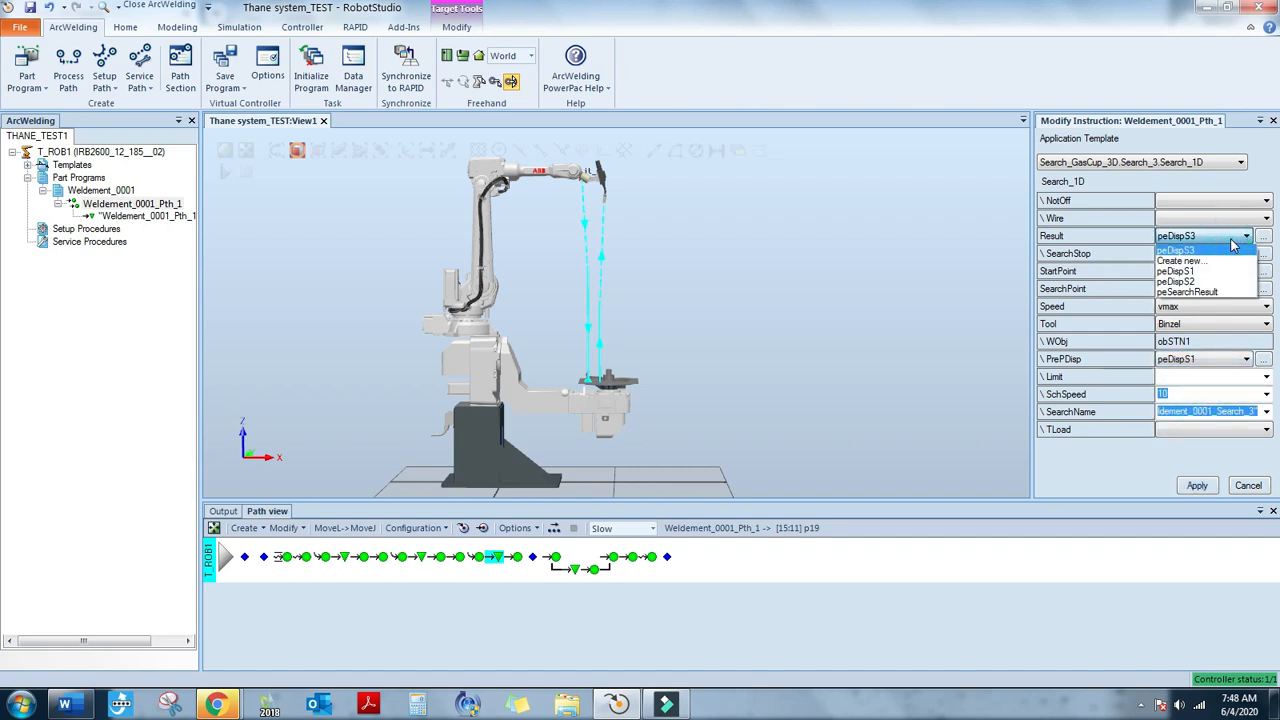
{"action": "left_click", "coordinate": [1188, 271]}
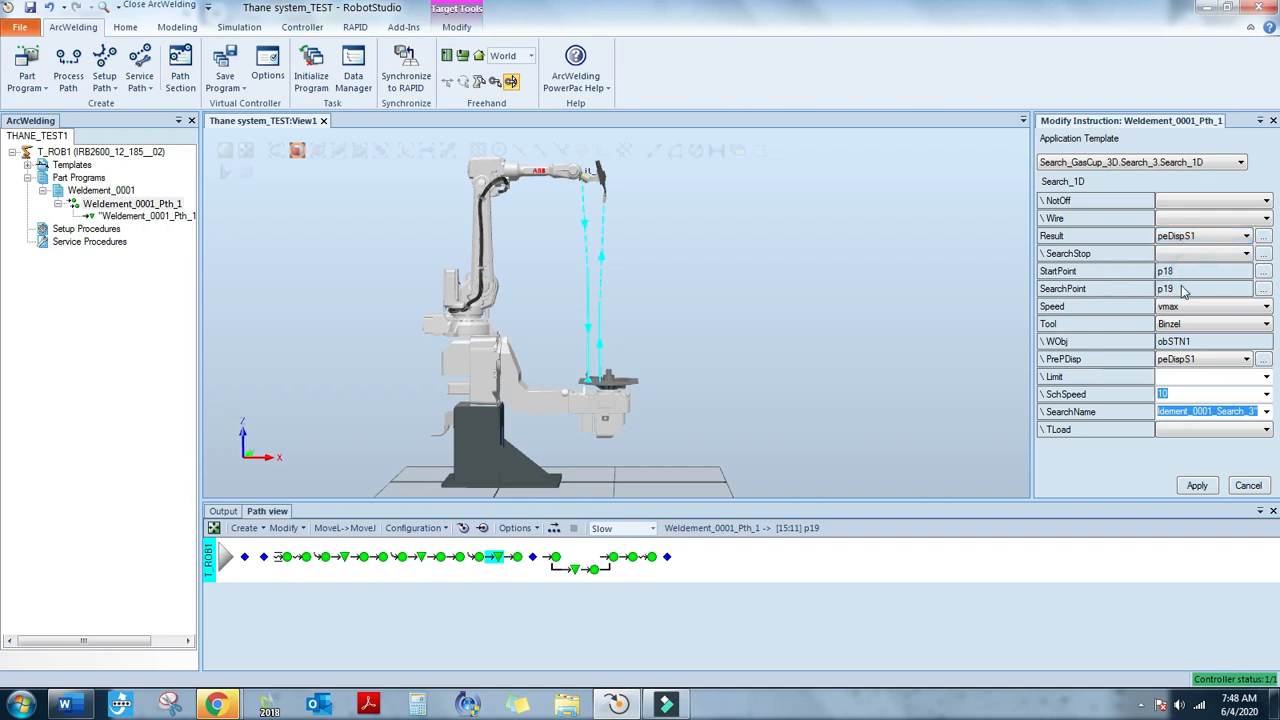
{"action": "left_click", "coordinate": [1197, 485]}
Review the settings of the search instructions at p15, p17 and p19, then close the instruction editor
{"action": "left_click", "coordinate": [342, 560]}
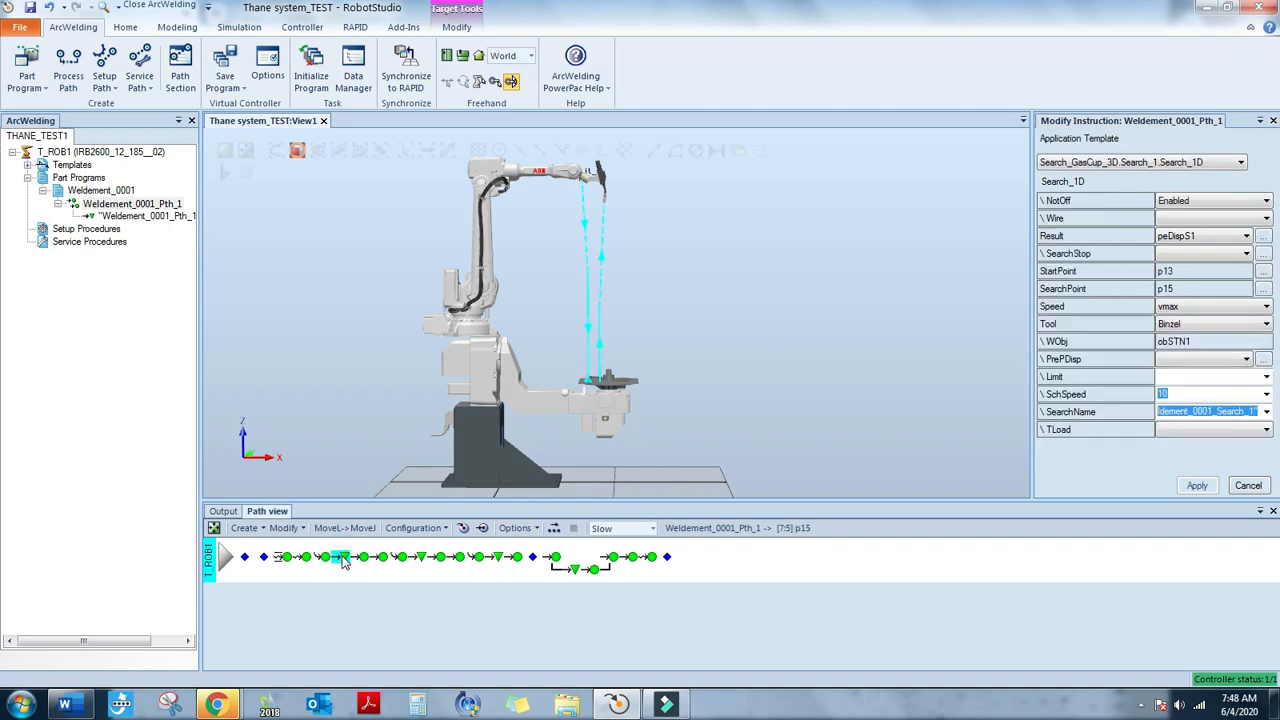
{"action": "left_click", "coordinate": [420, 562]}
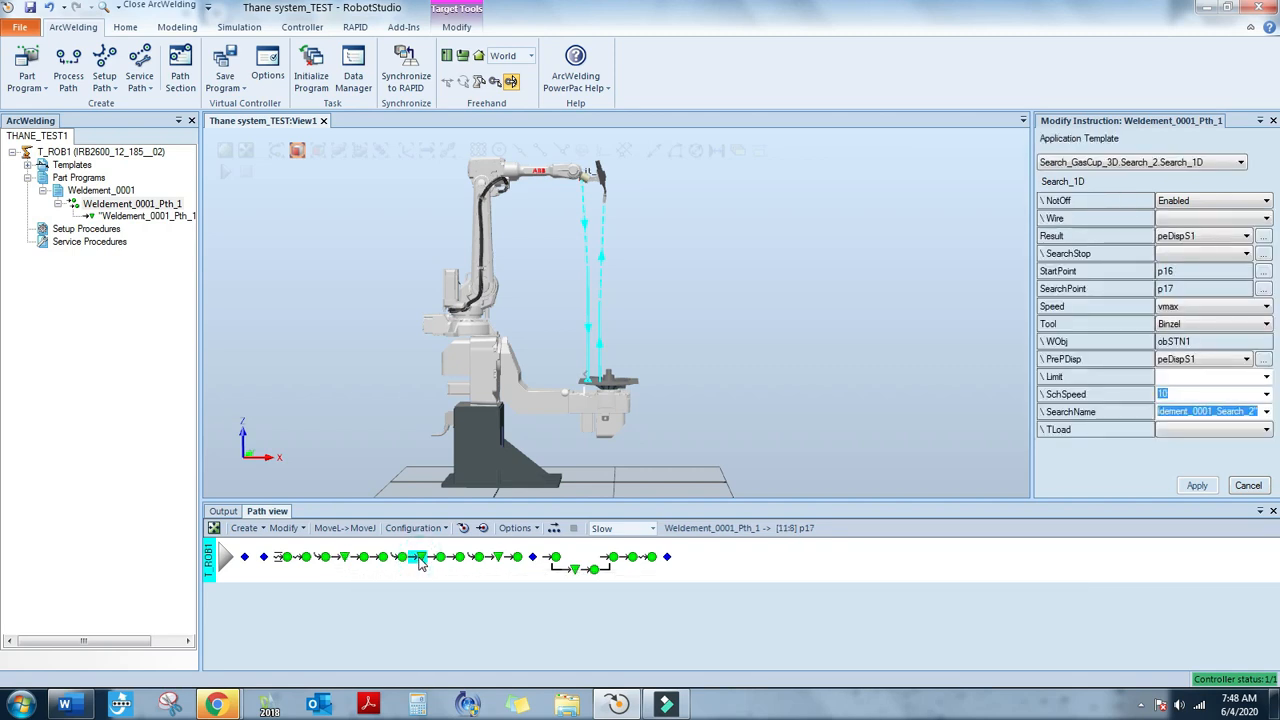
{"action": "left_click", "coordinate": [496, 558]}
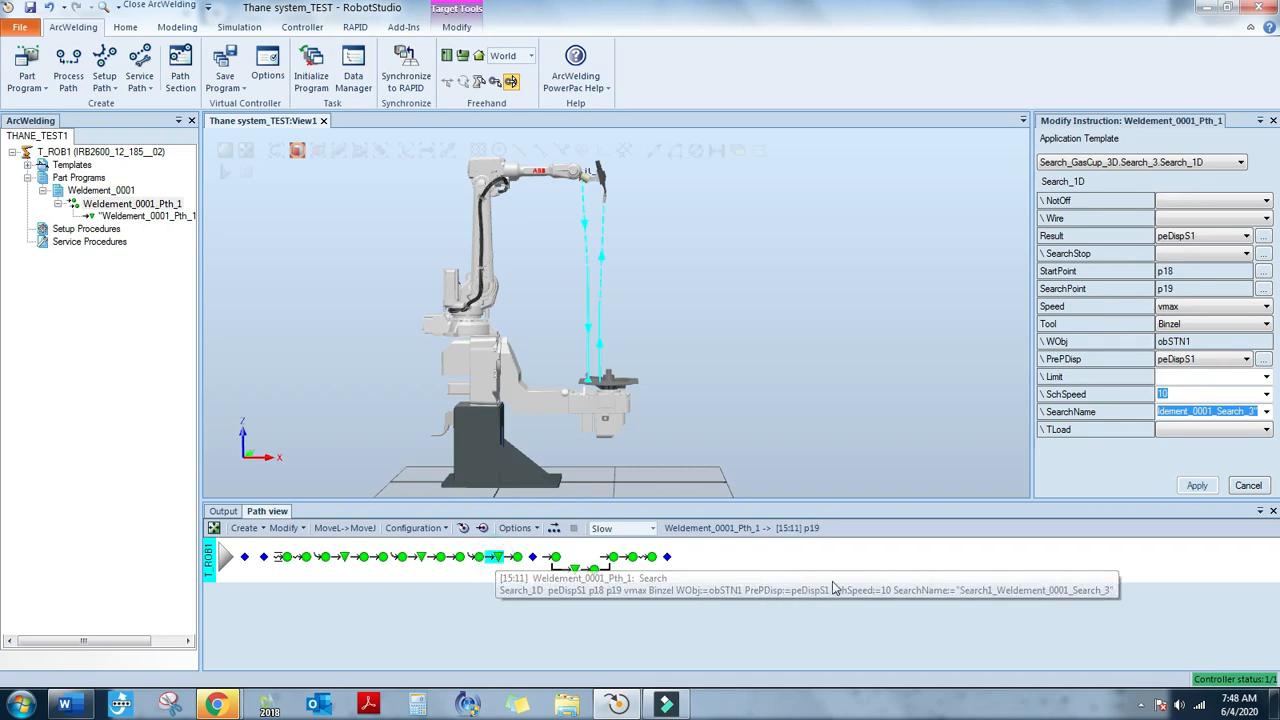
{"action": "left_click", "coordinate": [1273, 120]}
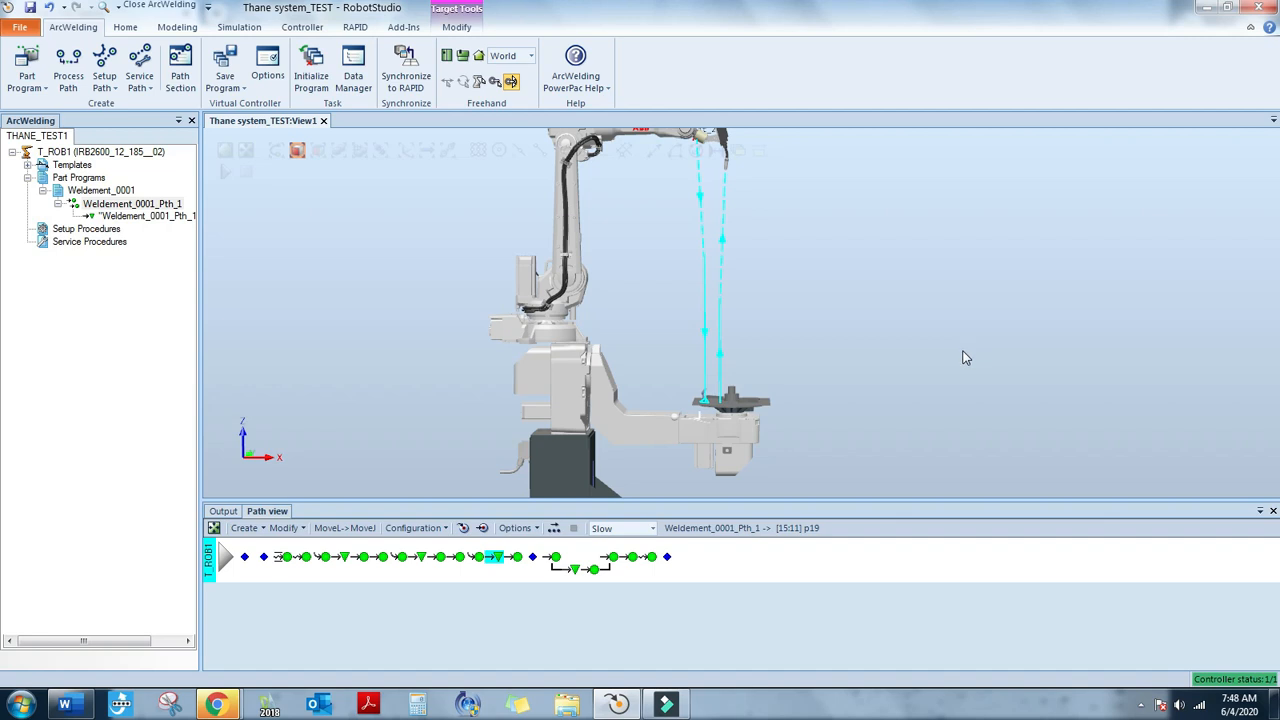